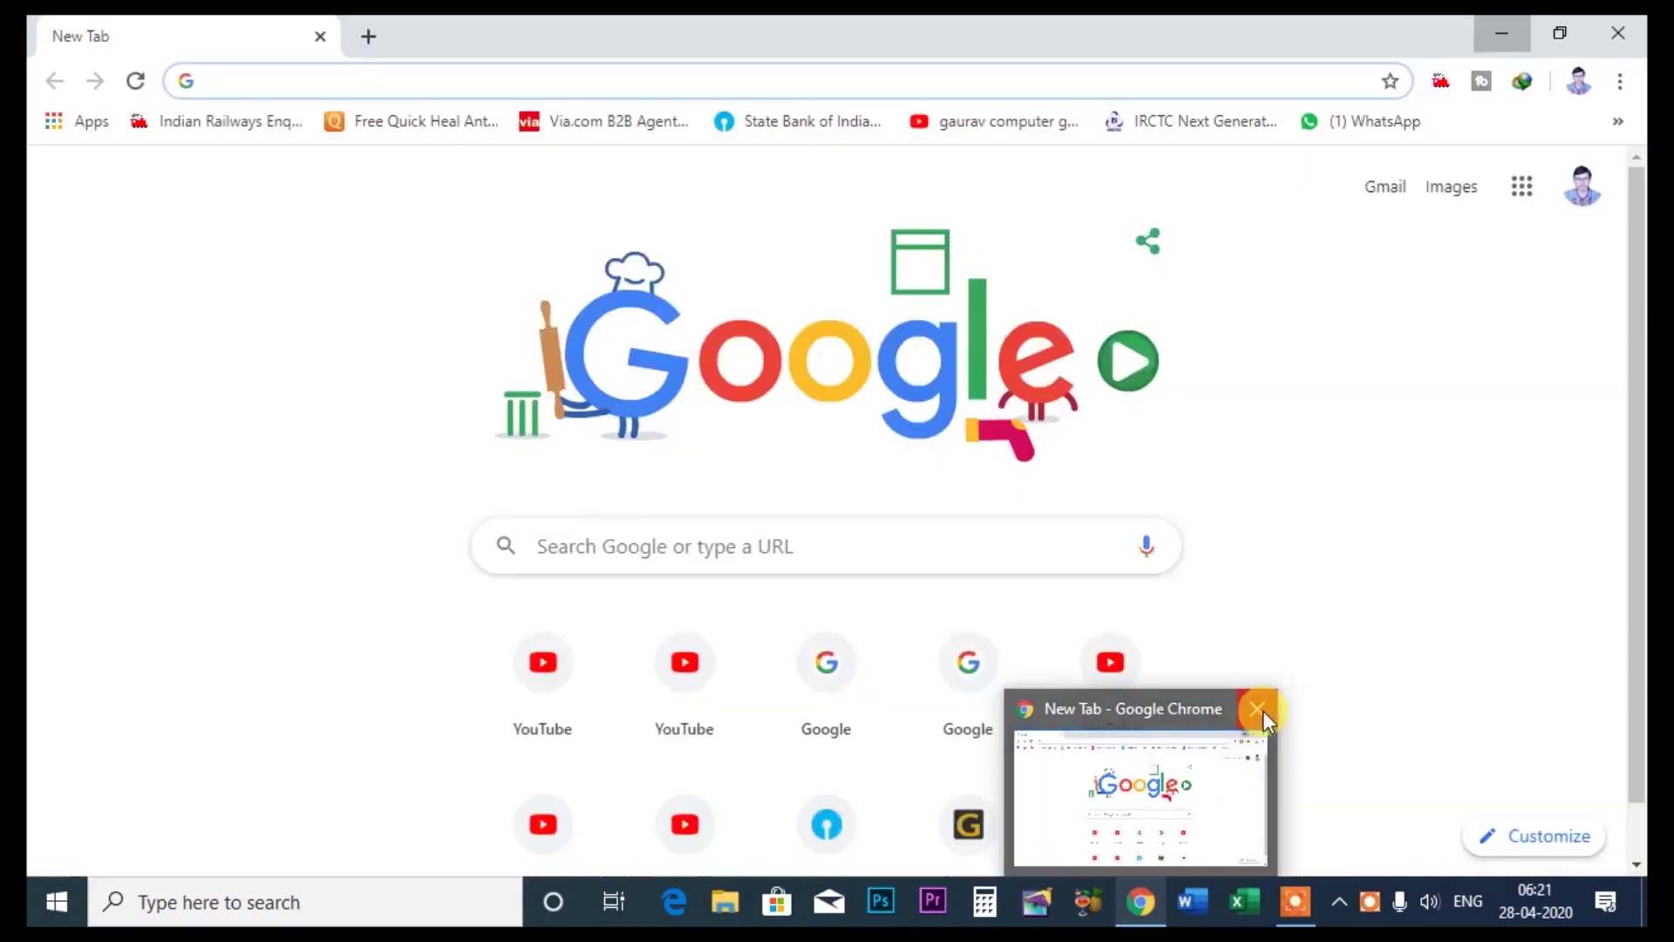
# Close Chrome, check the Wi-Fi connection in the tray, and launch Word from the taskbar
pyautogui.click(1260, 710)
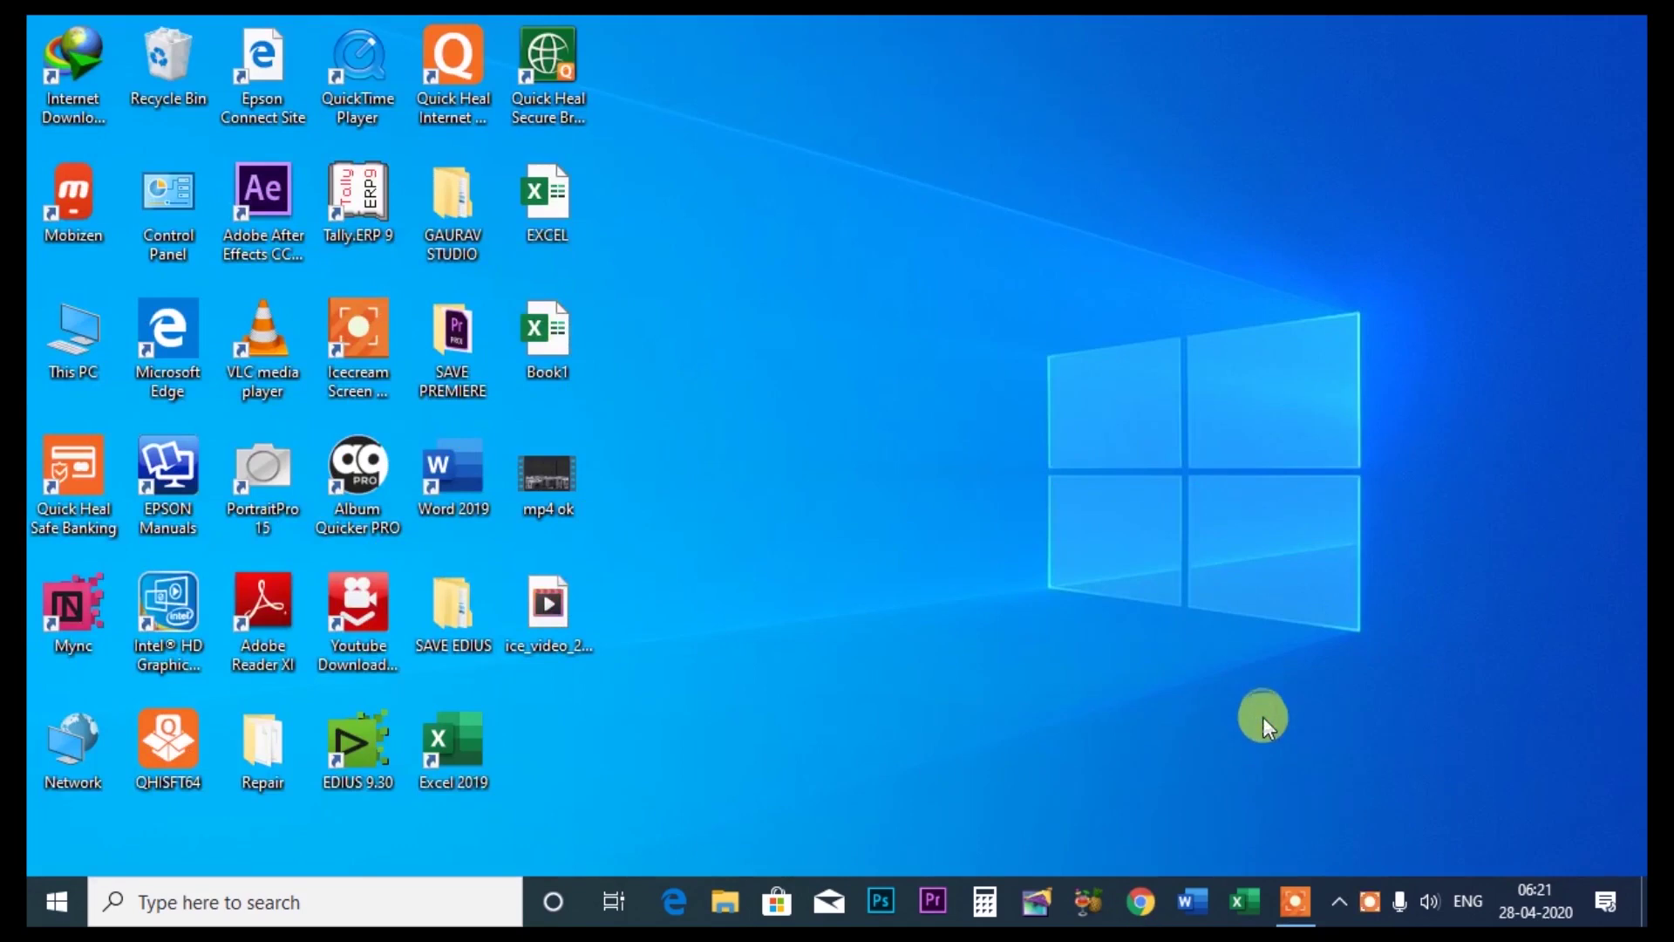
pyautogui.click(1340, 903)
pyautogui.click(1317, 847)
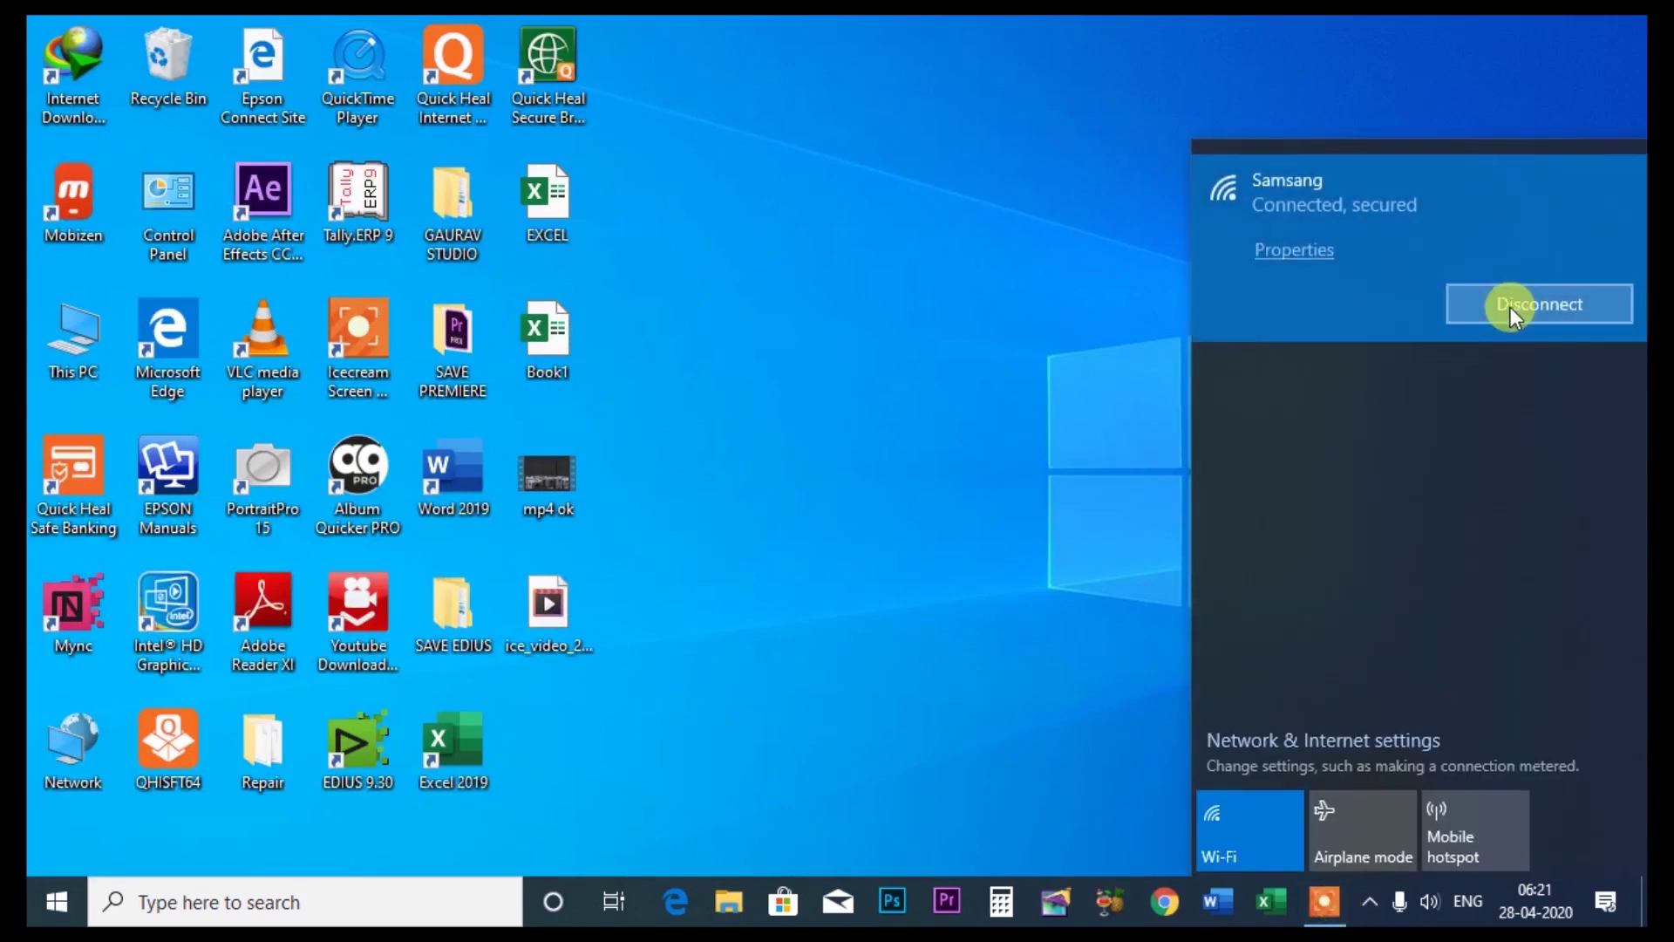
pyautogui.click(1027, 380)
pyautogui.click(1472, 609)
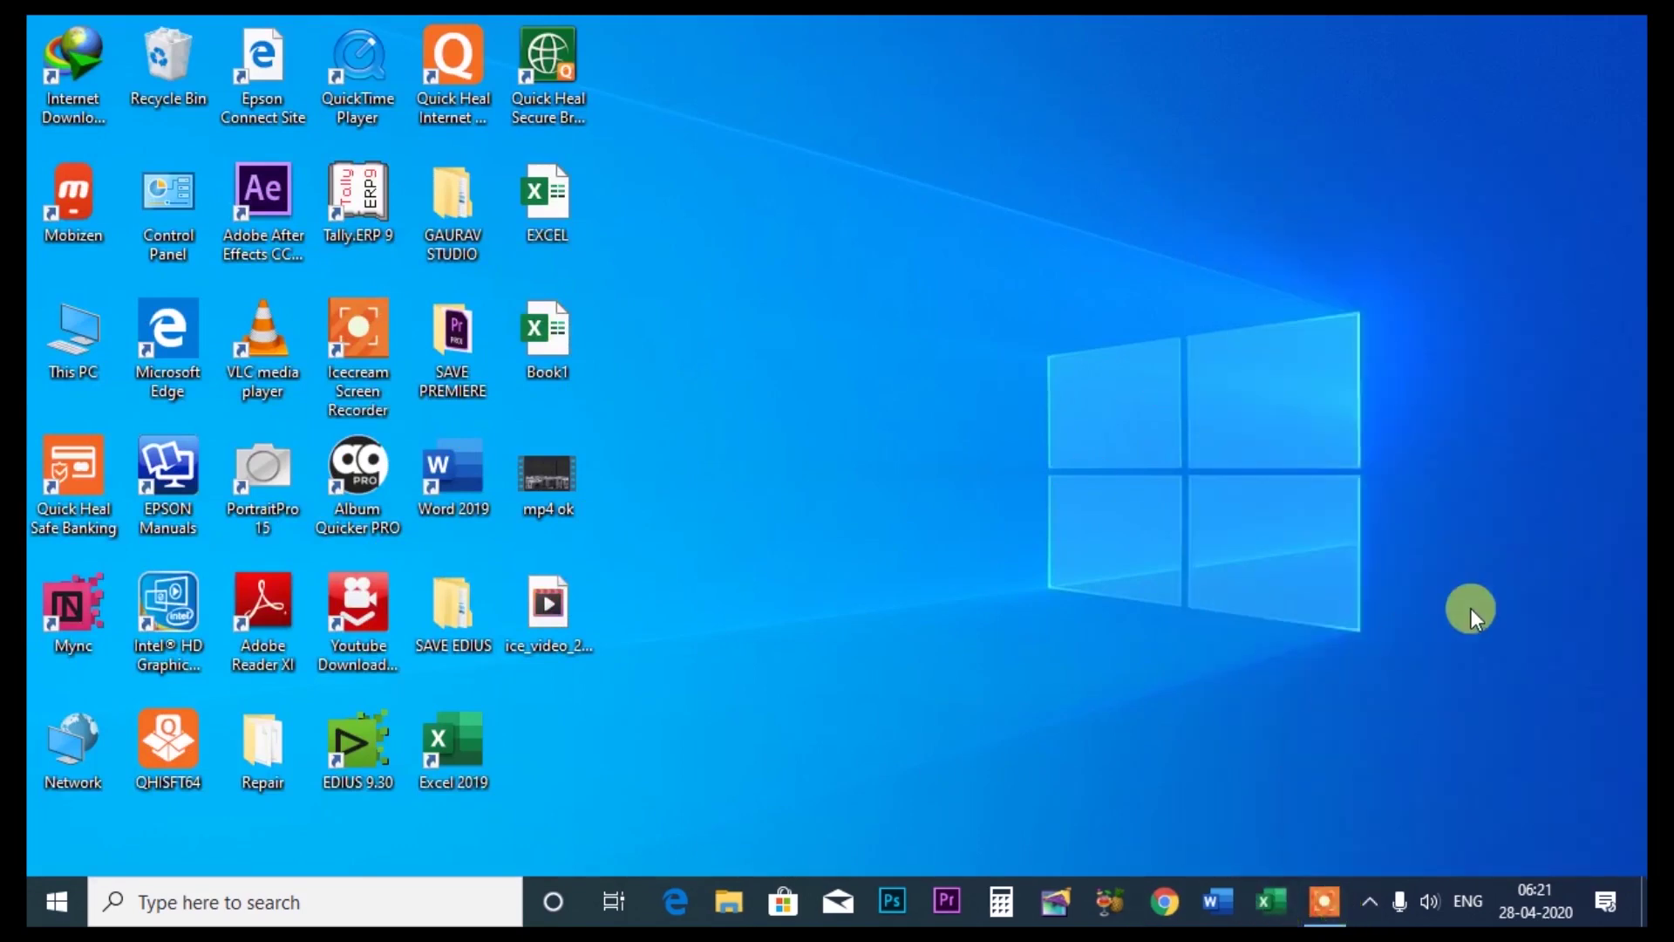
pyautogui.click(1220, 901)
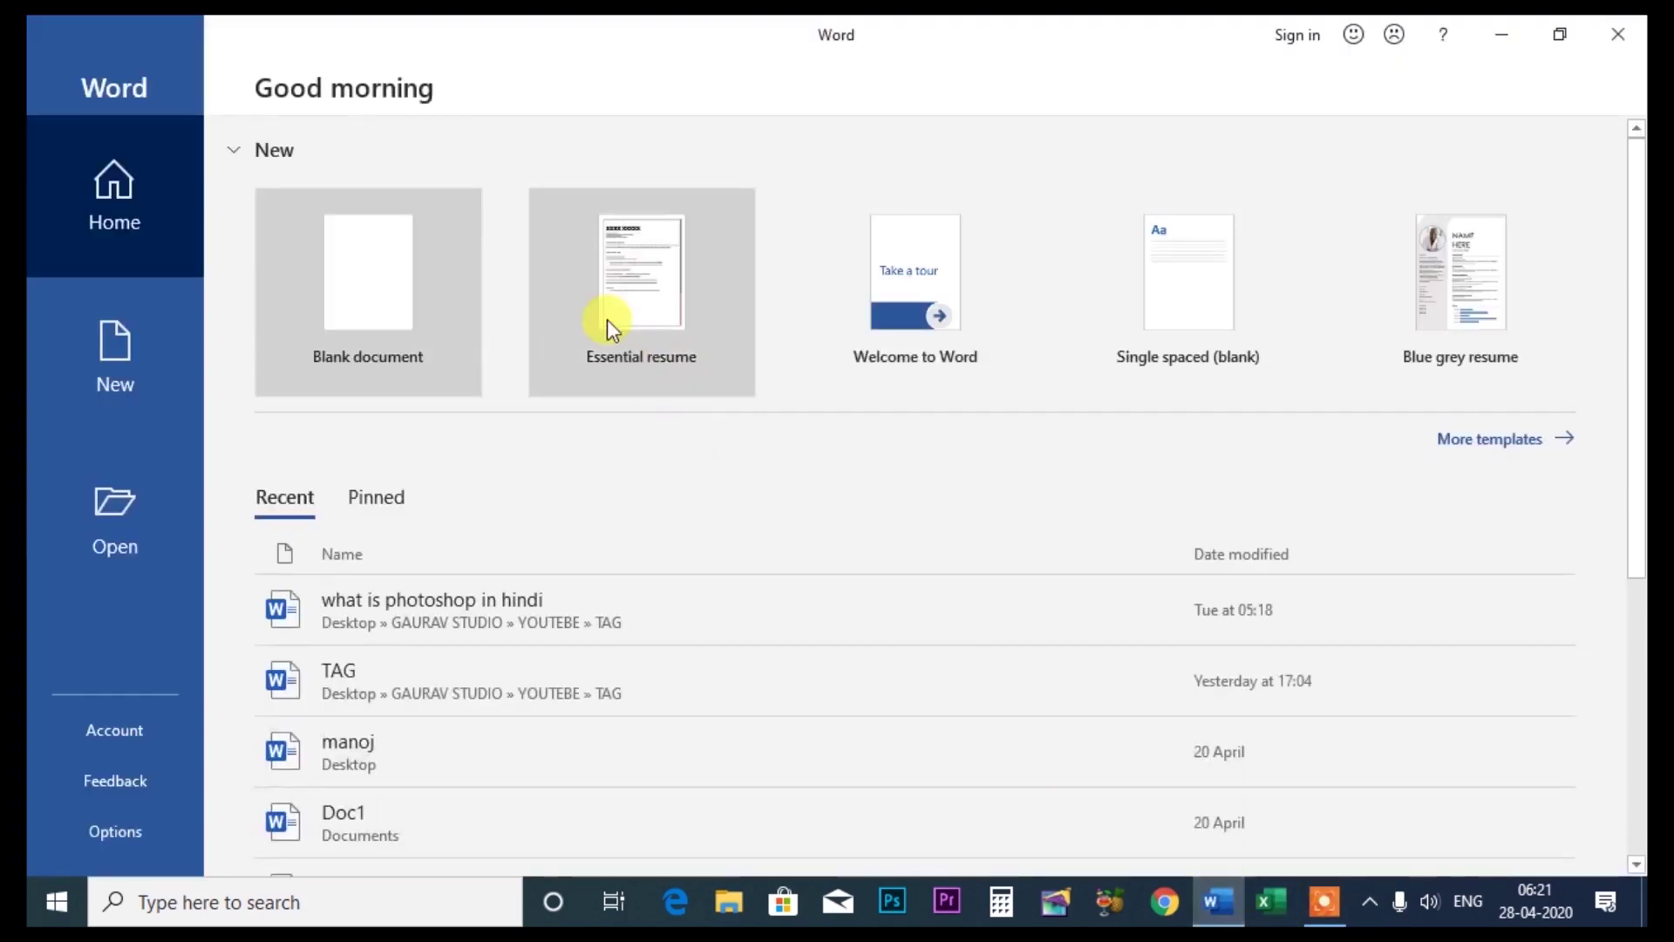
# Create a new blank document (Document1) and switch to the Insert ribbon
pyautogui.click(349, 260)
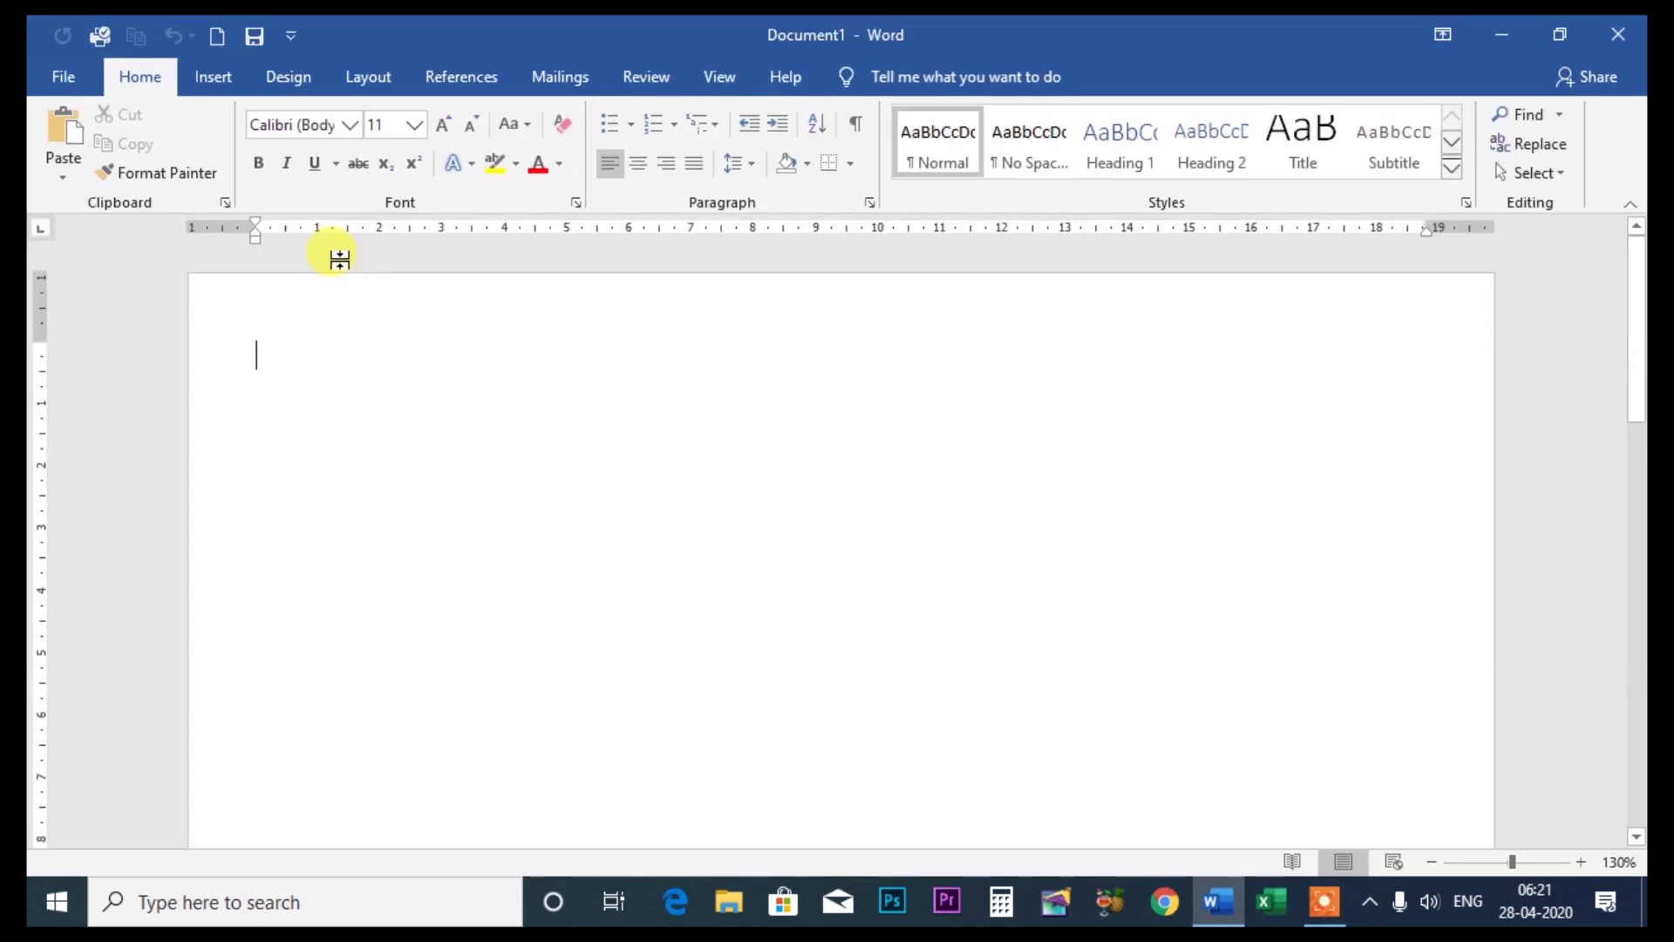
pyautogui.click(229, 77)
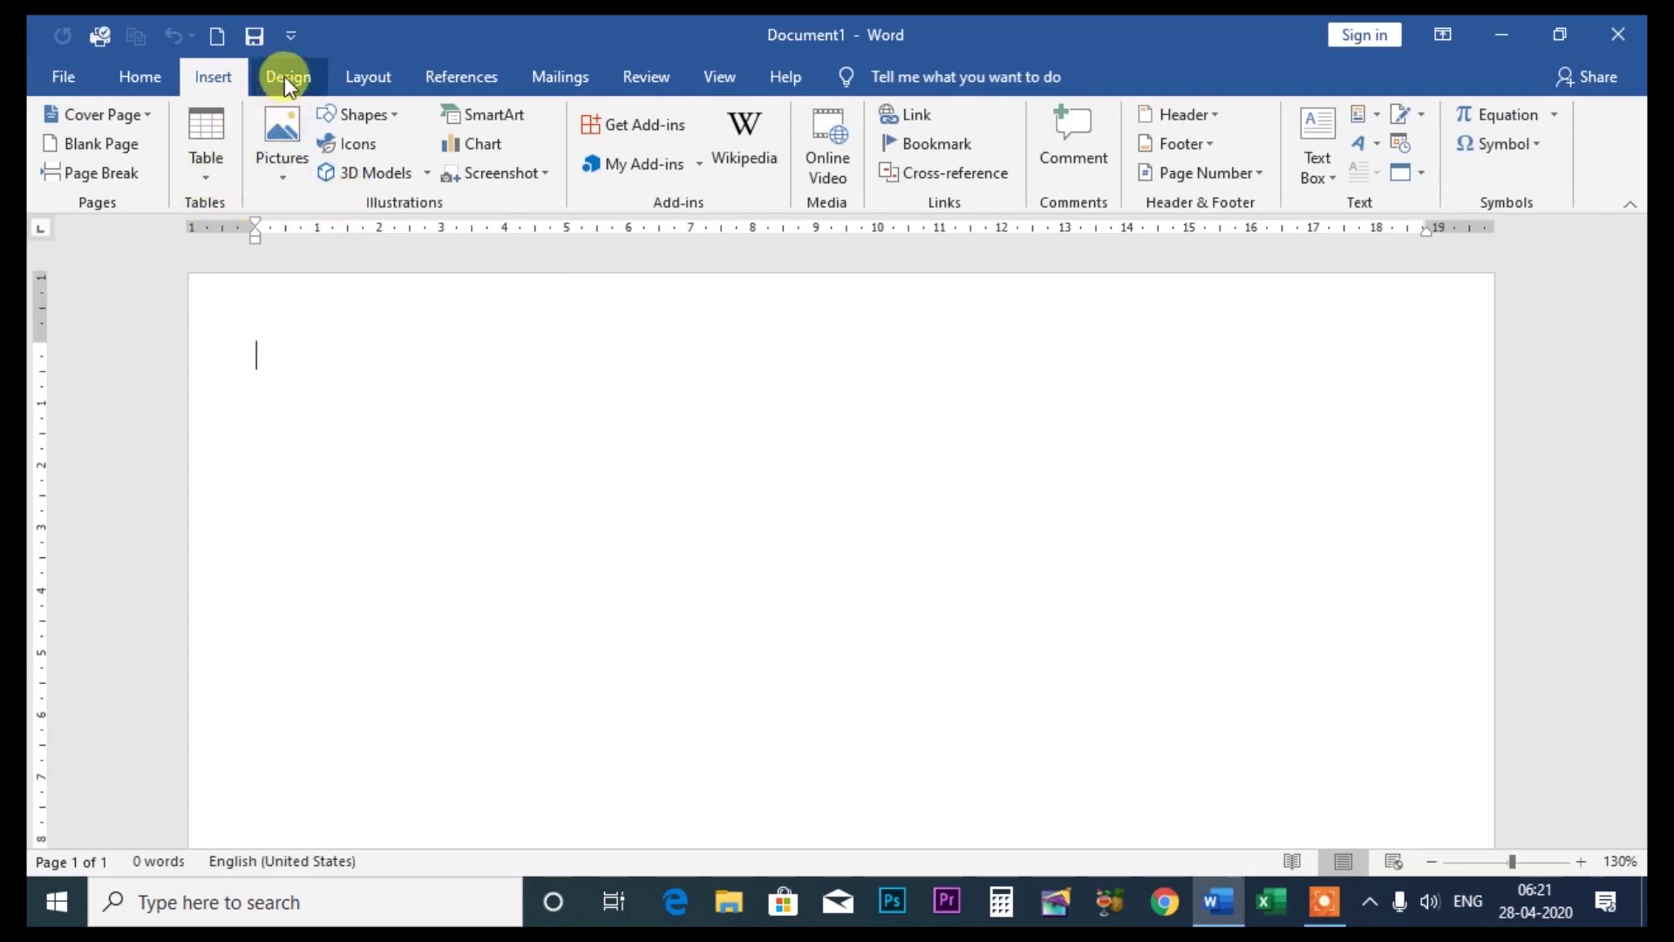
# Start inserting a picture from This Device, then cancel the file picker
pyautogui.click(277, 149)
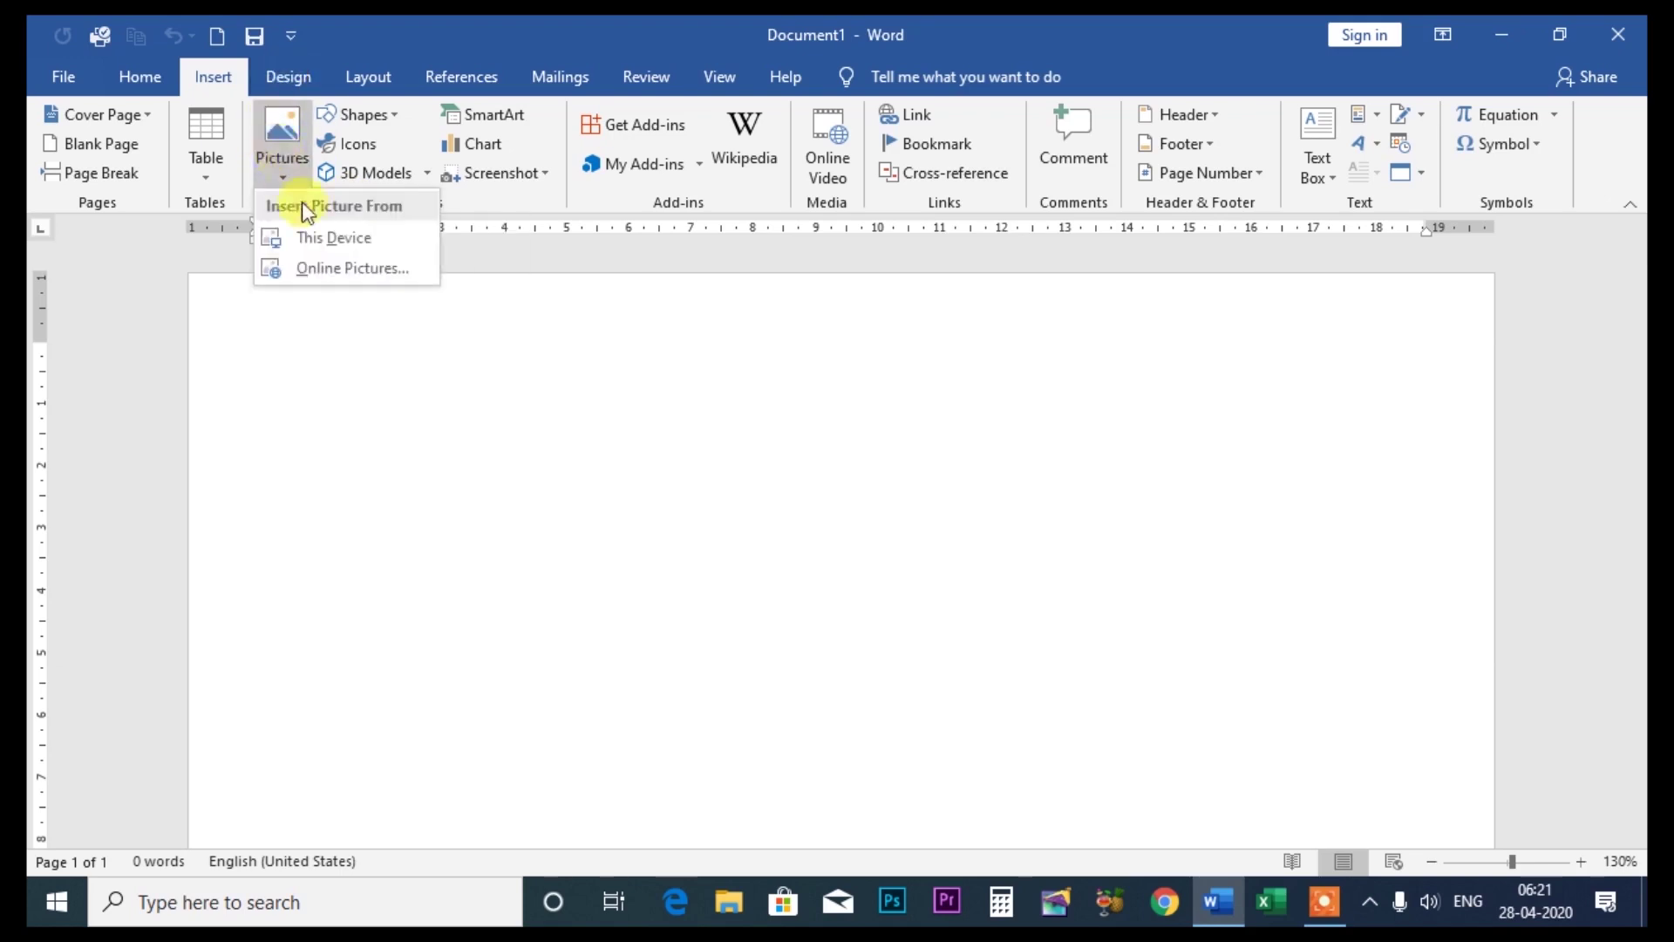
pyautogui.click(319, 237)
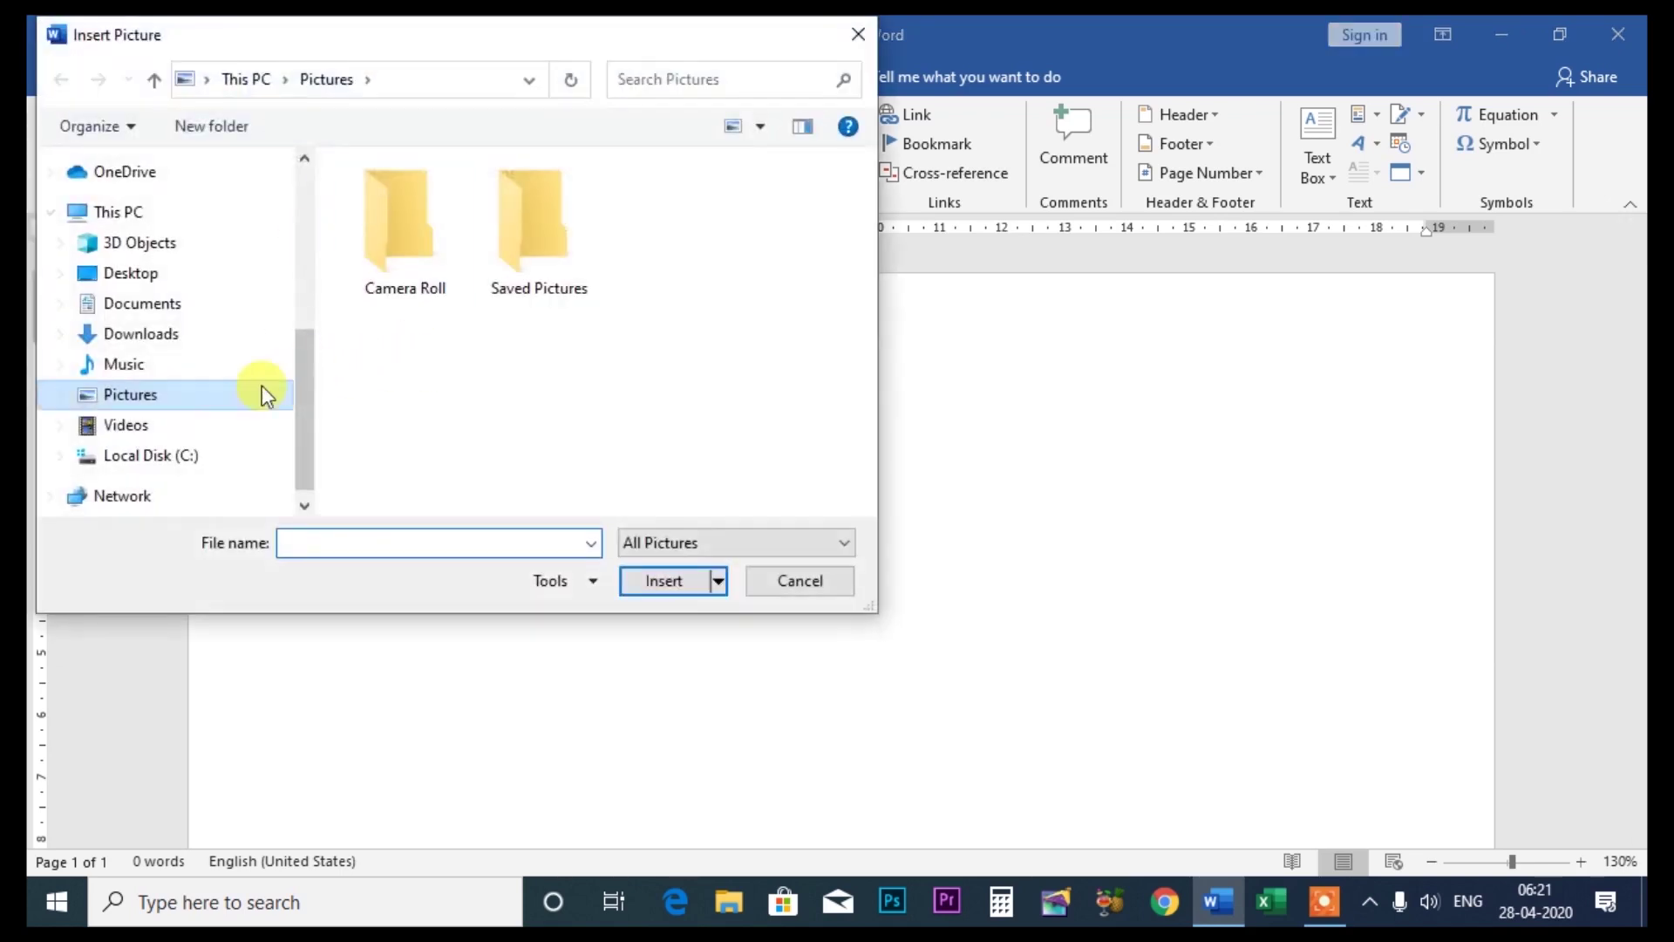
pyautogui.moveTo(157, 333)
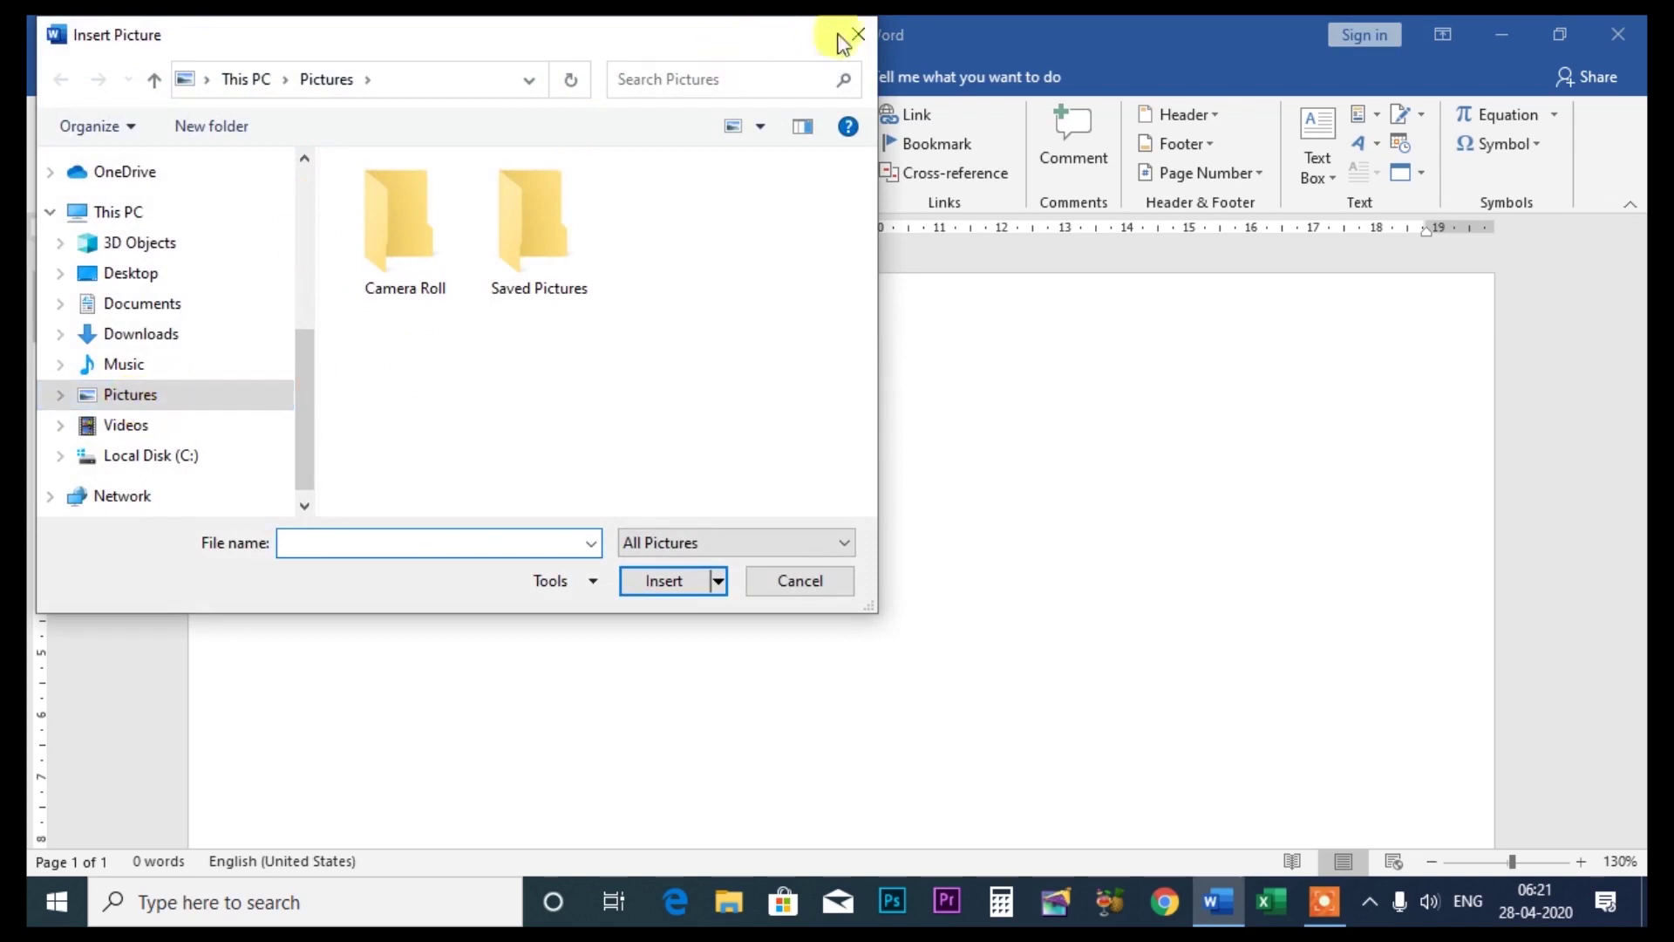
pyautogui.click(857, 34)
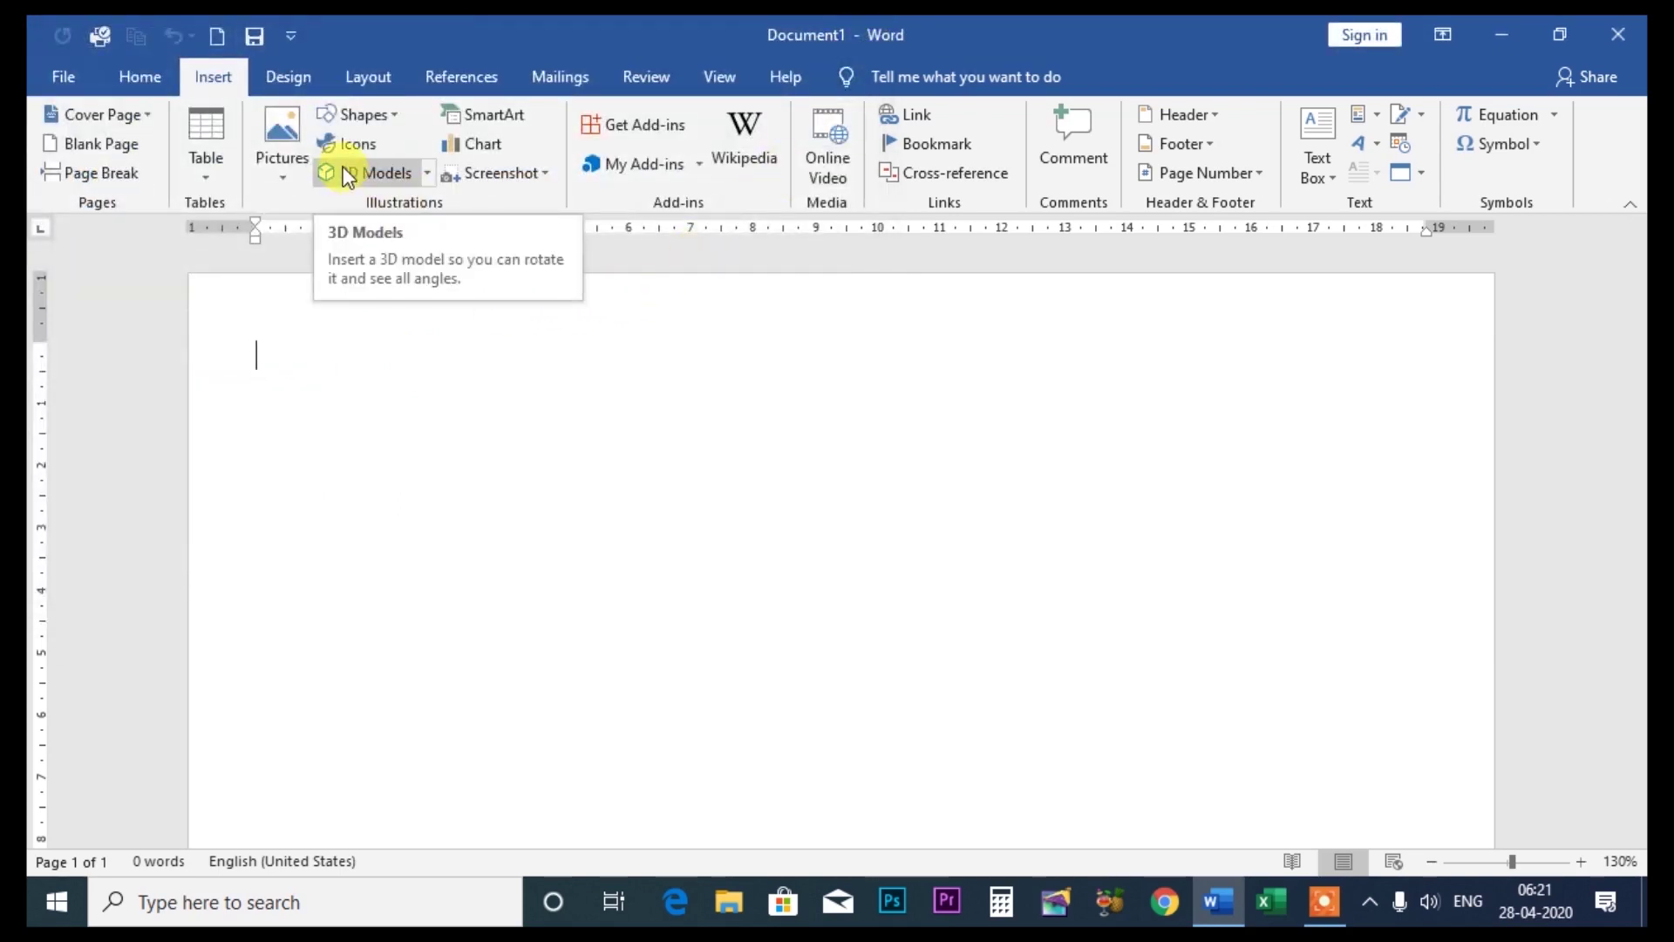
# Insert the 1920 photo from Desktop > studio > NO COPY RIDE into the document
pyautogui.click(282, 179)
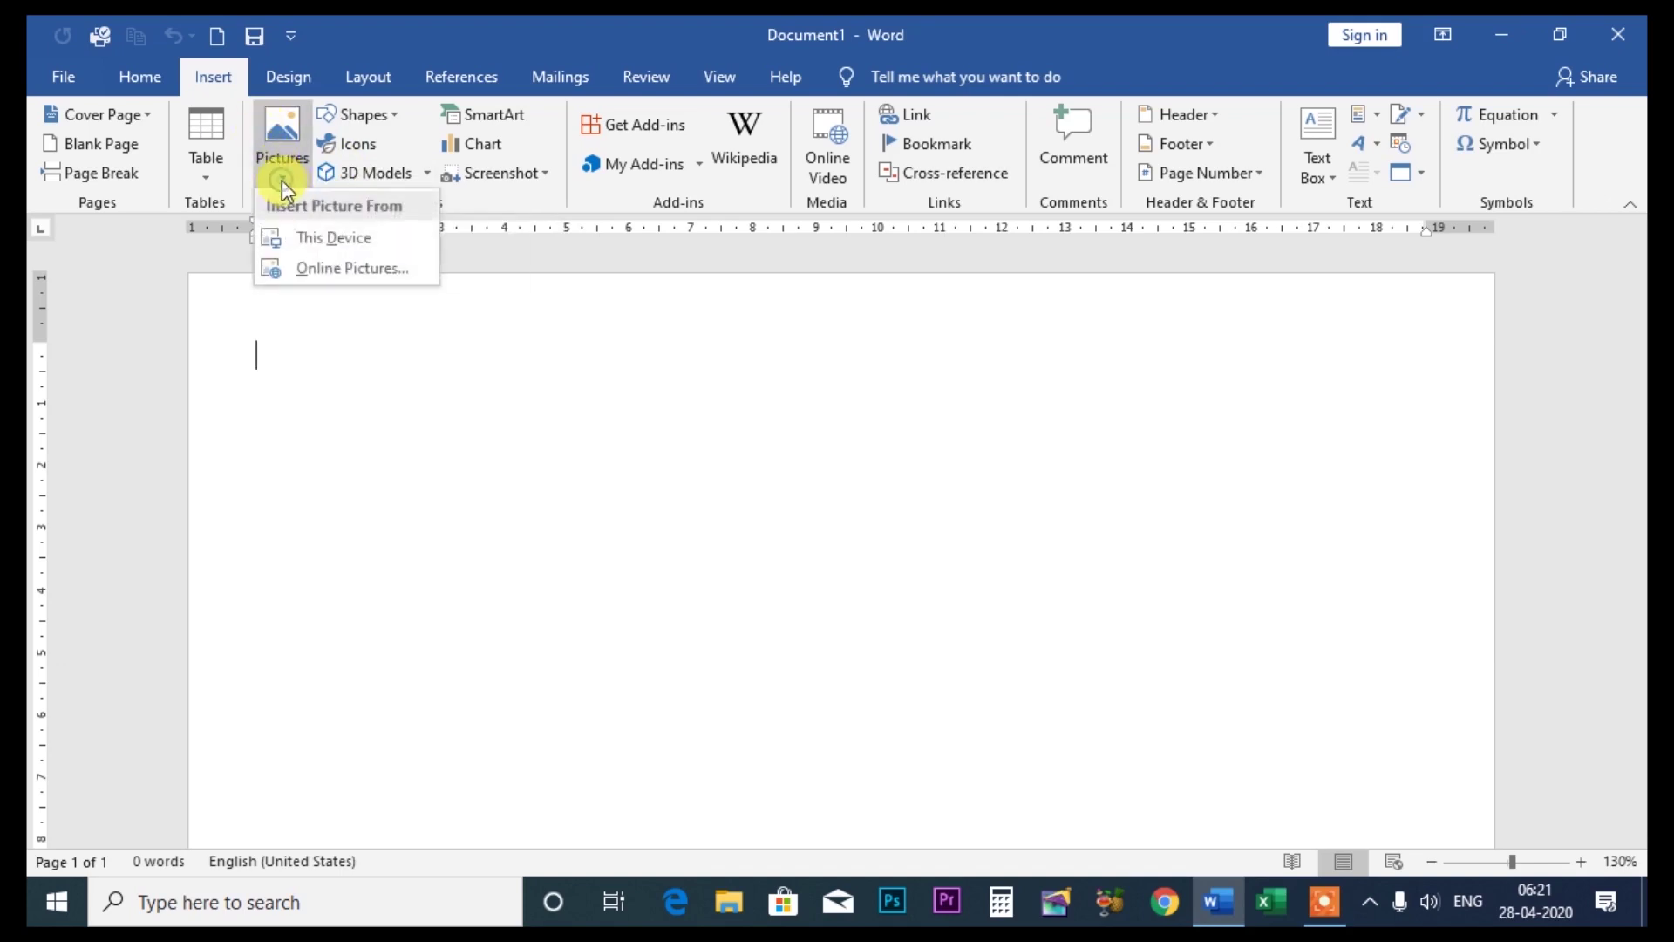
pyautogui.click(307, 237)
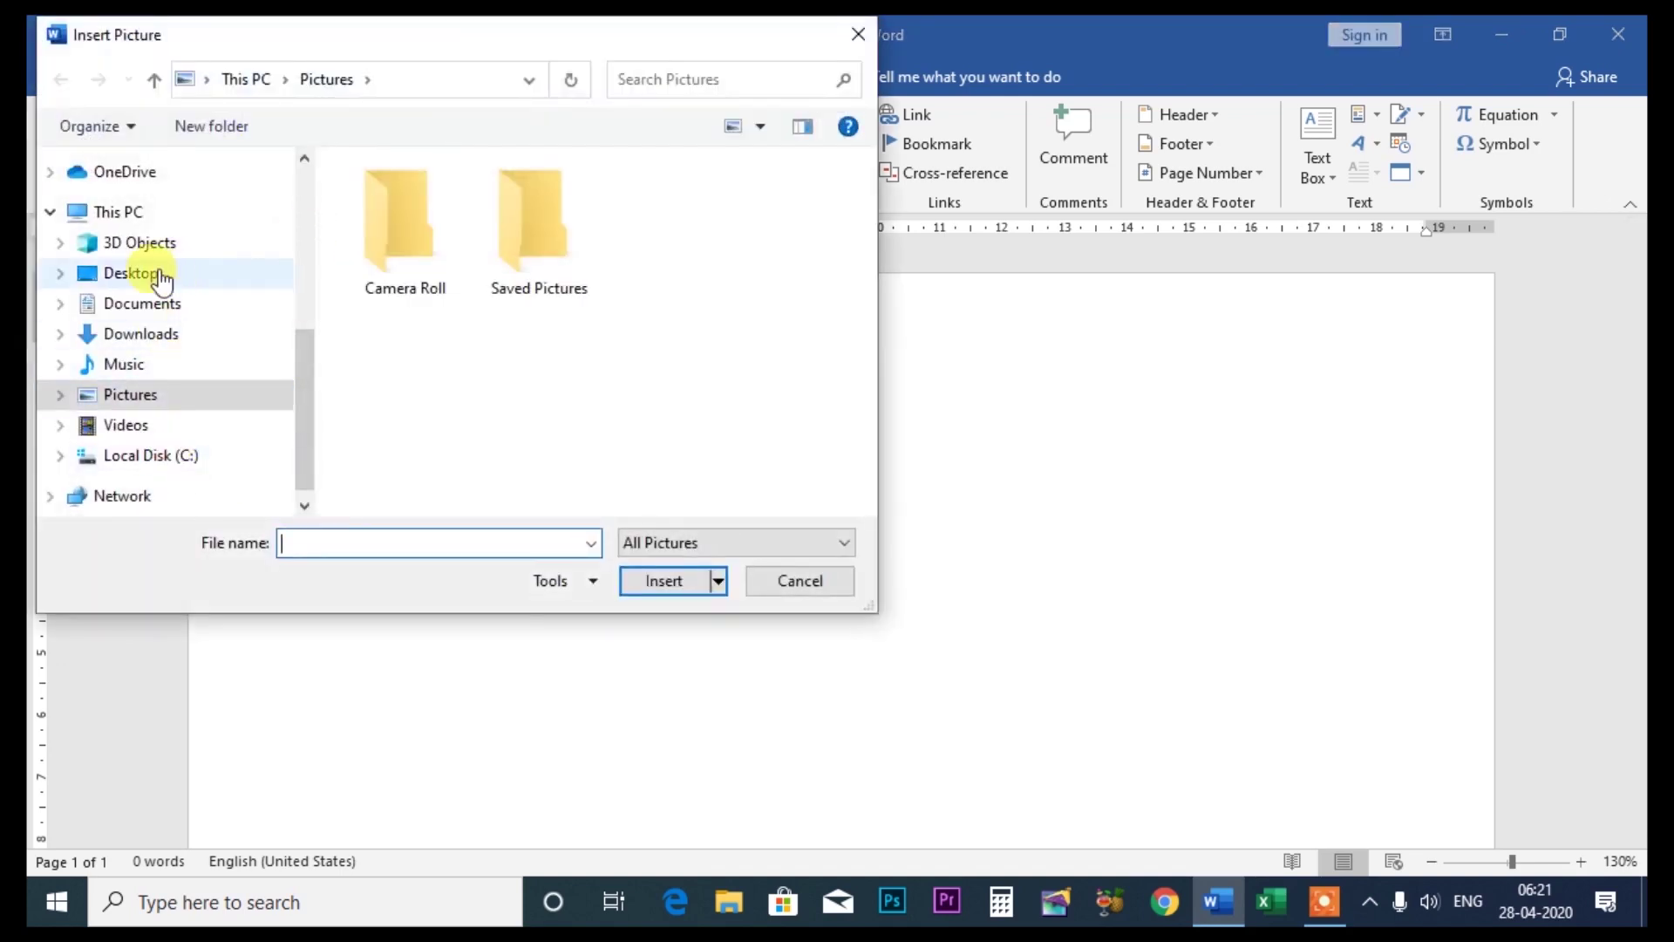
pyautogui.click(161, 278)
pyautogui.doubleClick(415, 244)
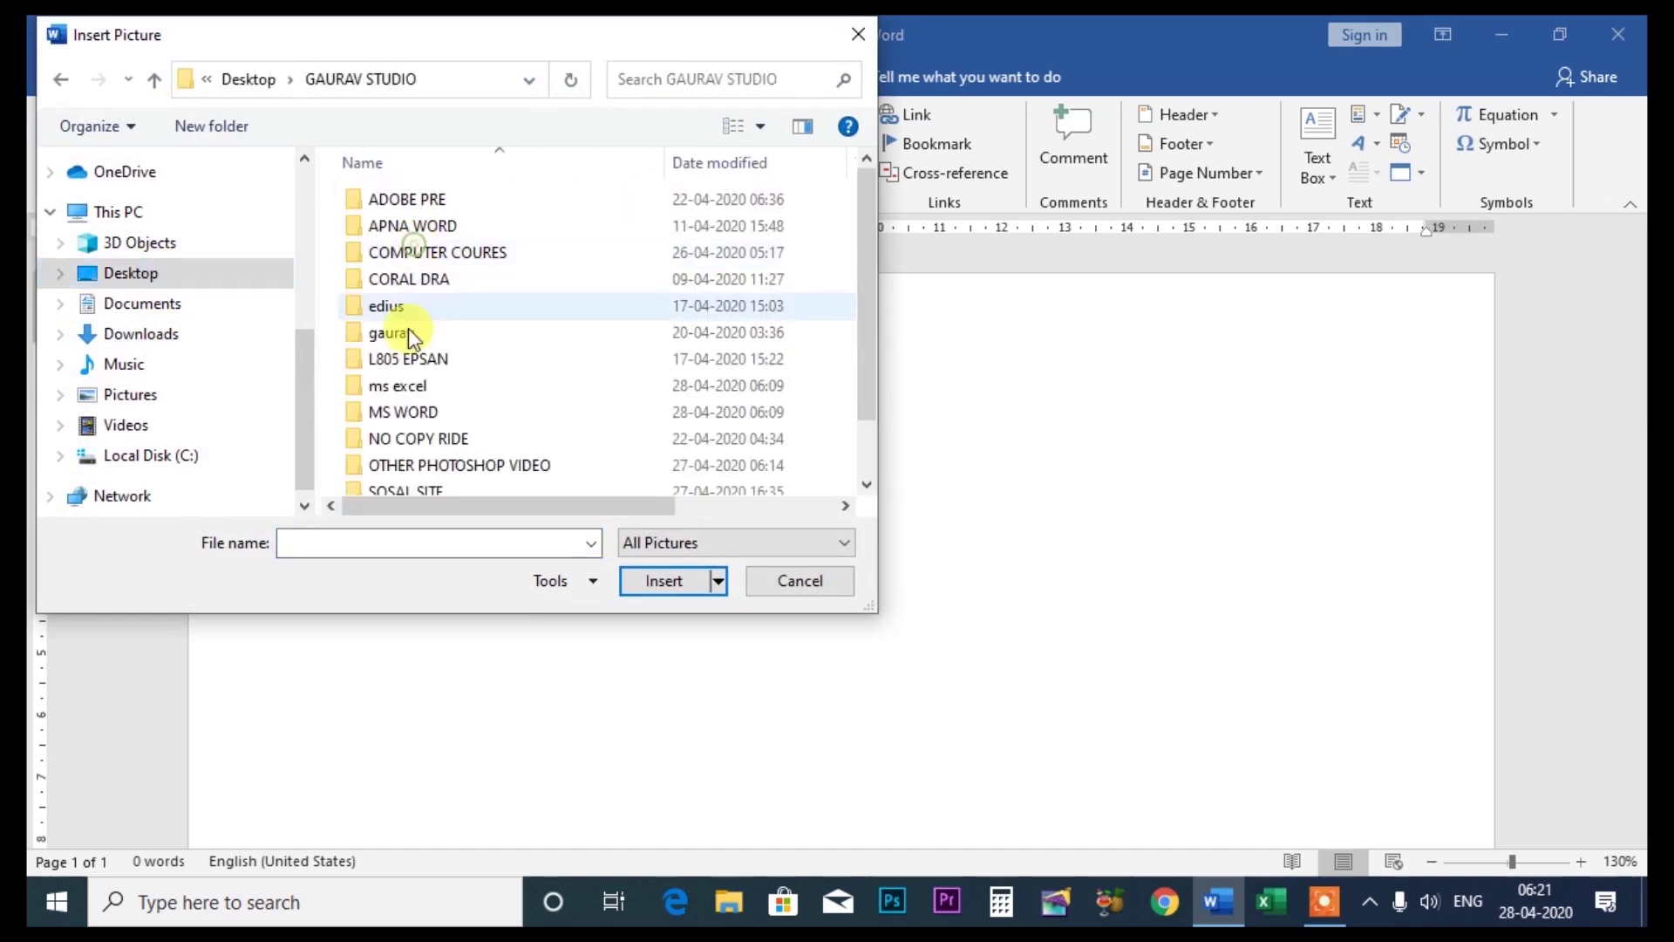
pyautogui.doubleClick(418, 436)
pyautogui.scroll(-3, 654, 440)
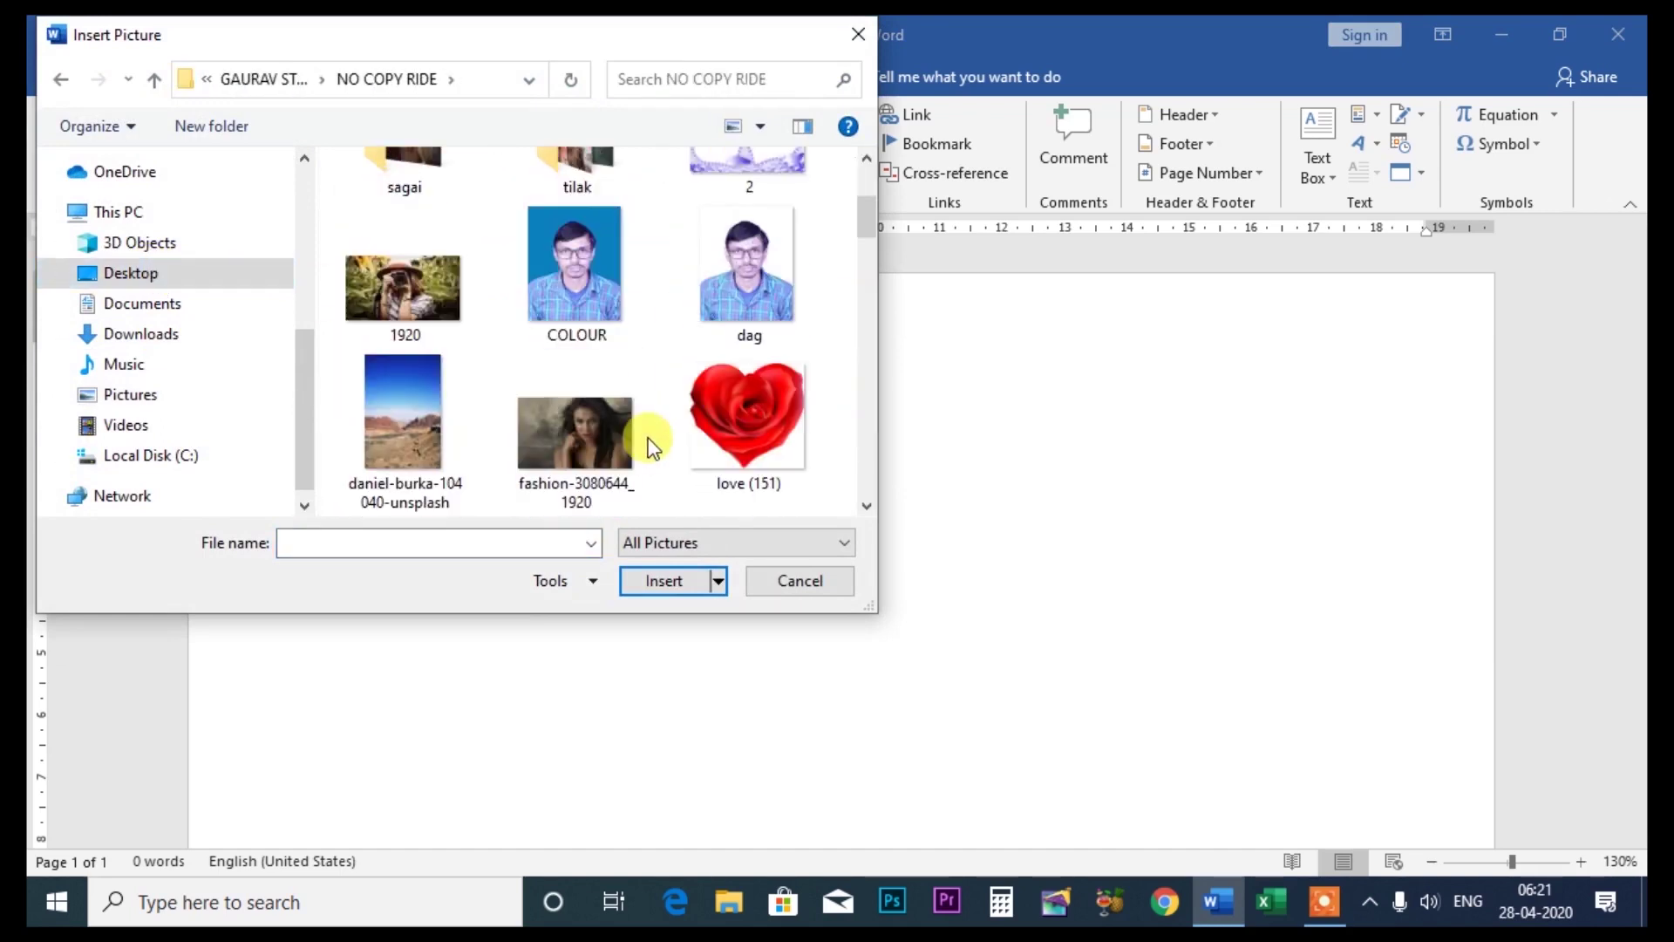
pyautogui.click(400, 286)
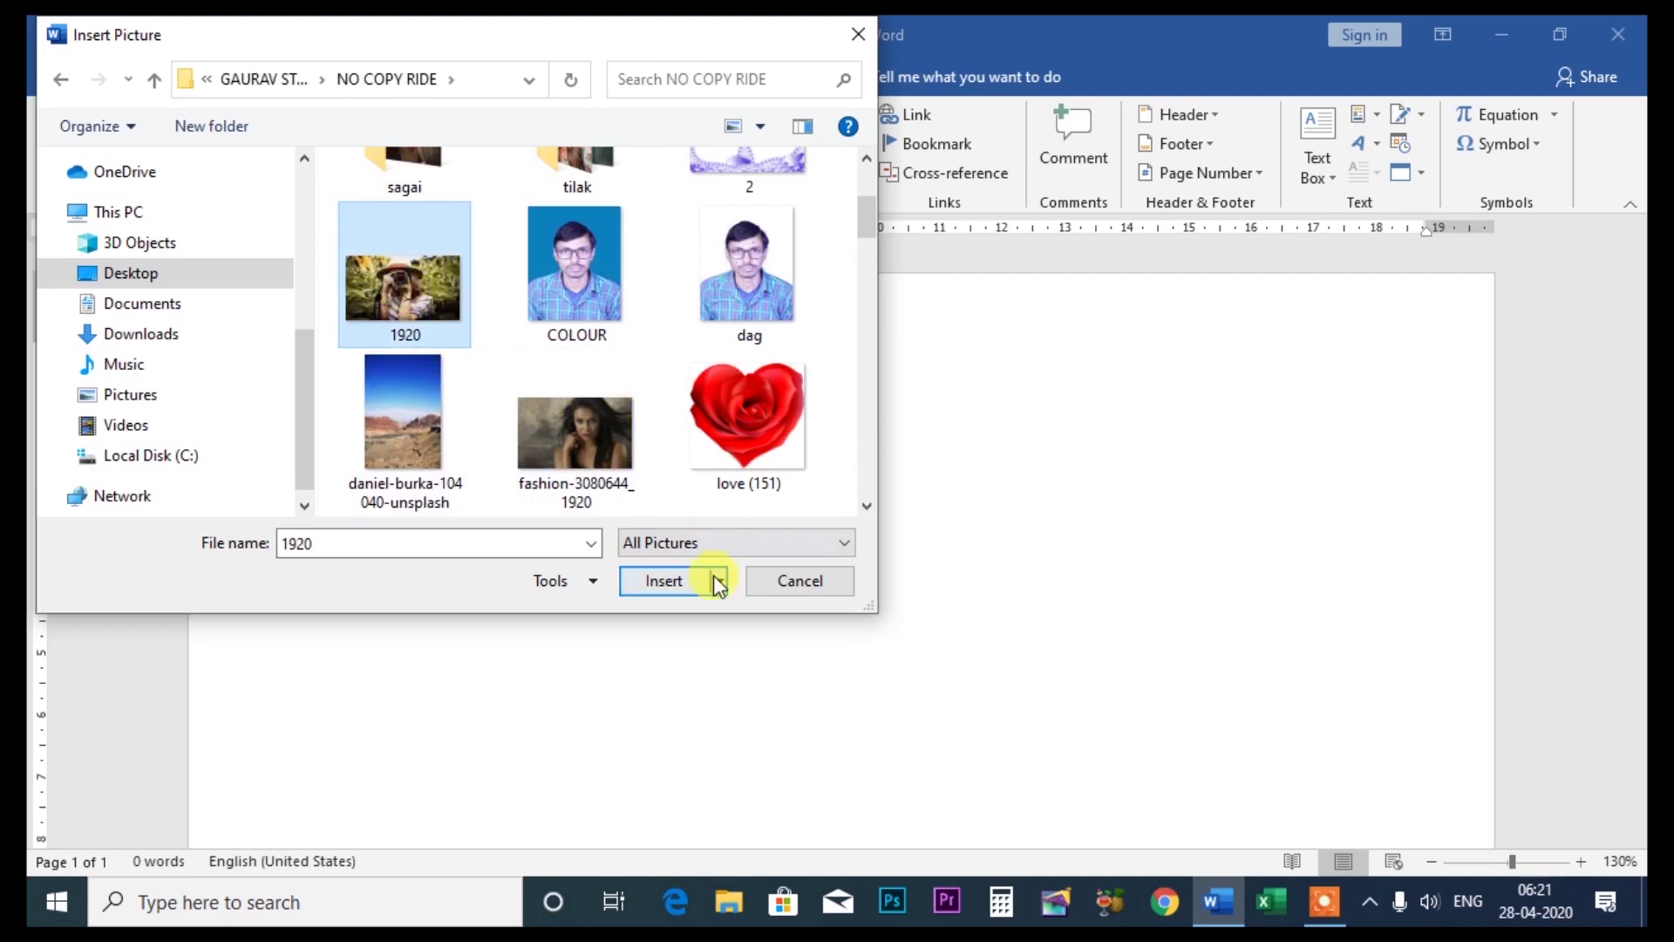
pyautogui.click(715, 580)
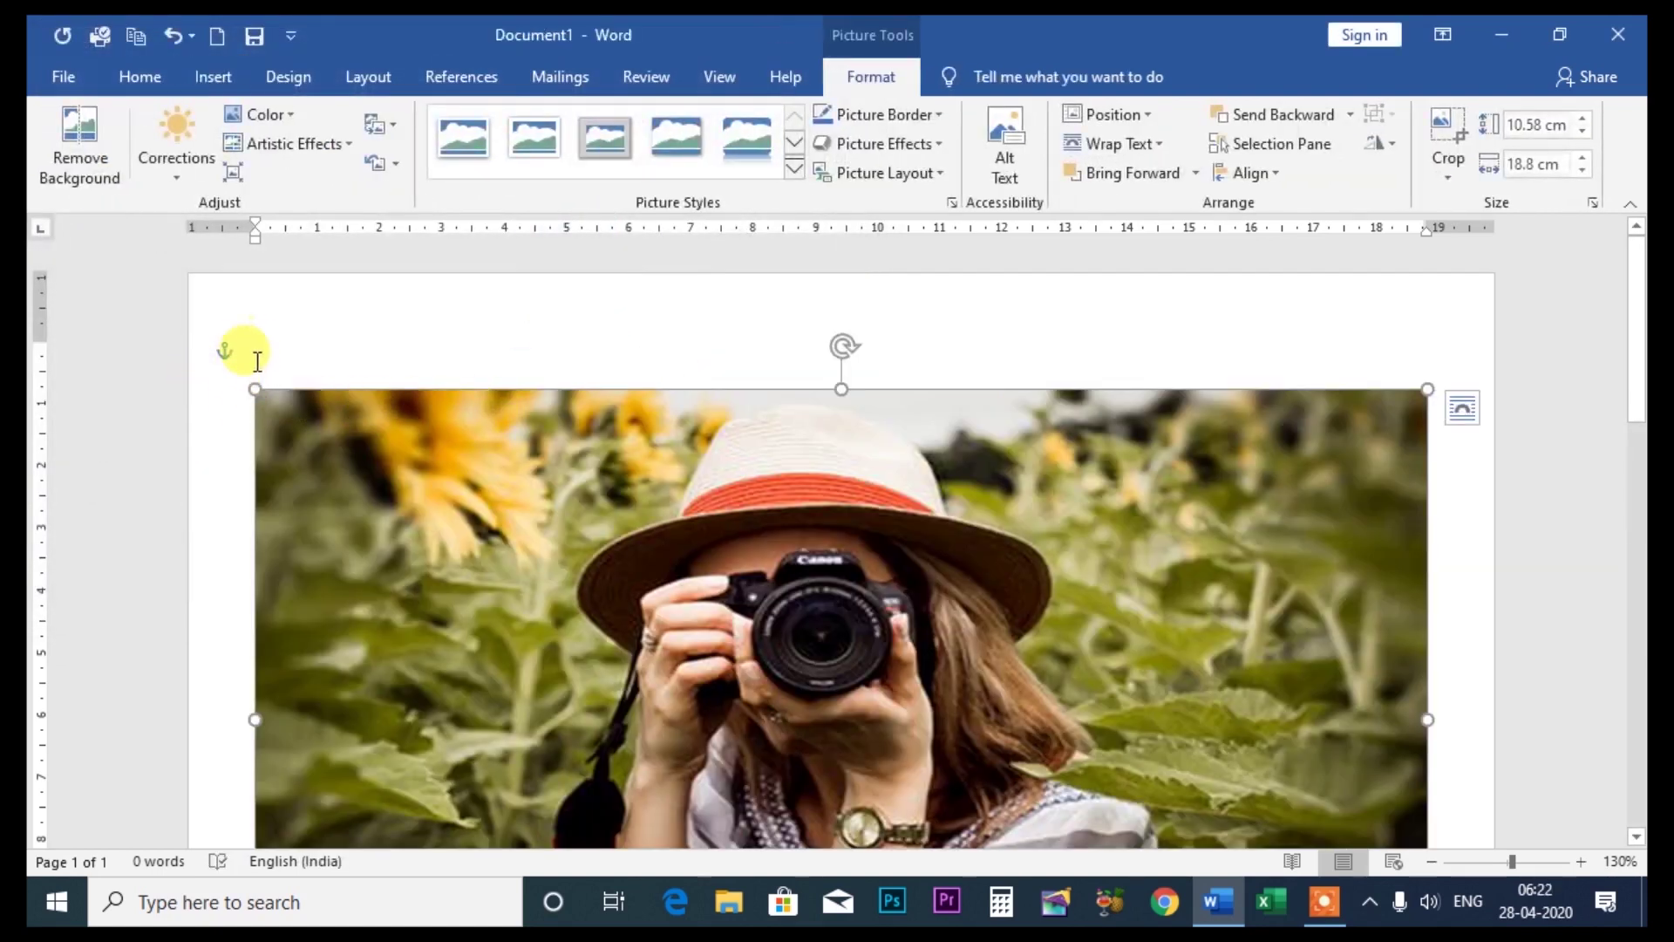
# Shrink the photo to about half size, set Square text wrapping, and centre it on the page
pyautogui.moveTo(308, 417)
pyautogui.mouseDown()
pyautogui.moveTo(444, 493)
pyautogui.moveTo(959, 693)
pyautogui.mouseUp()
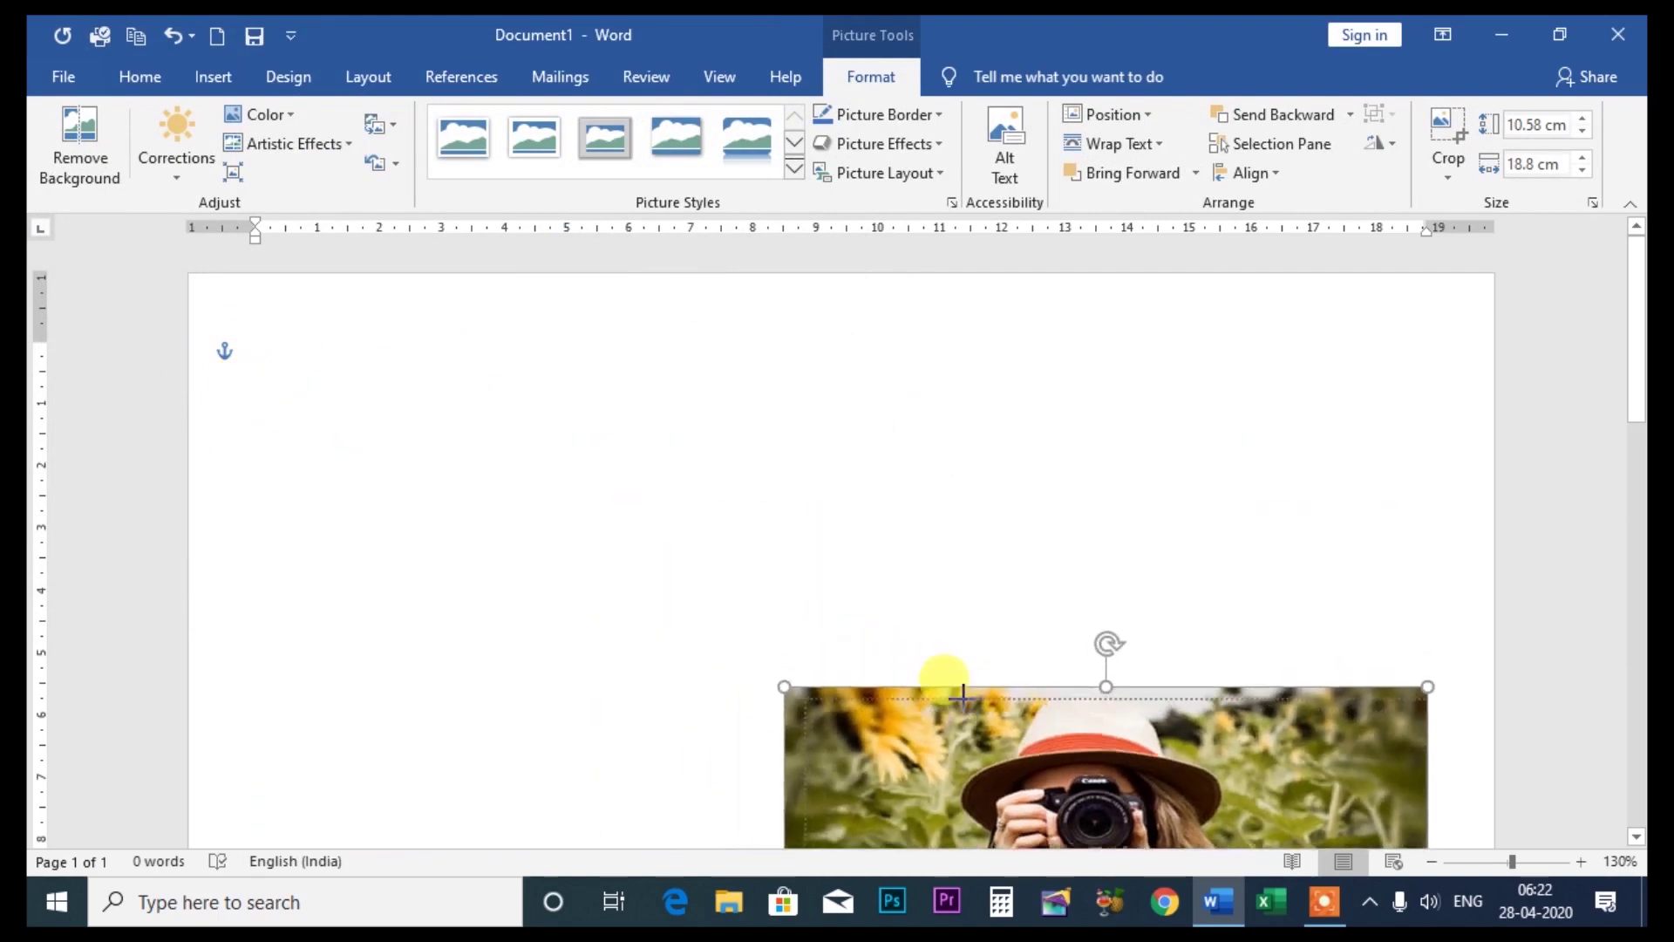
pyautogui.scroll(-5, 1020, 736)
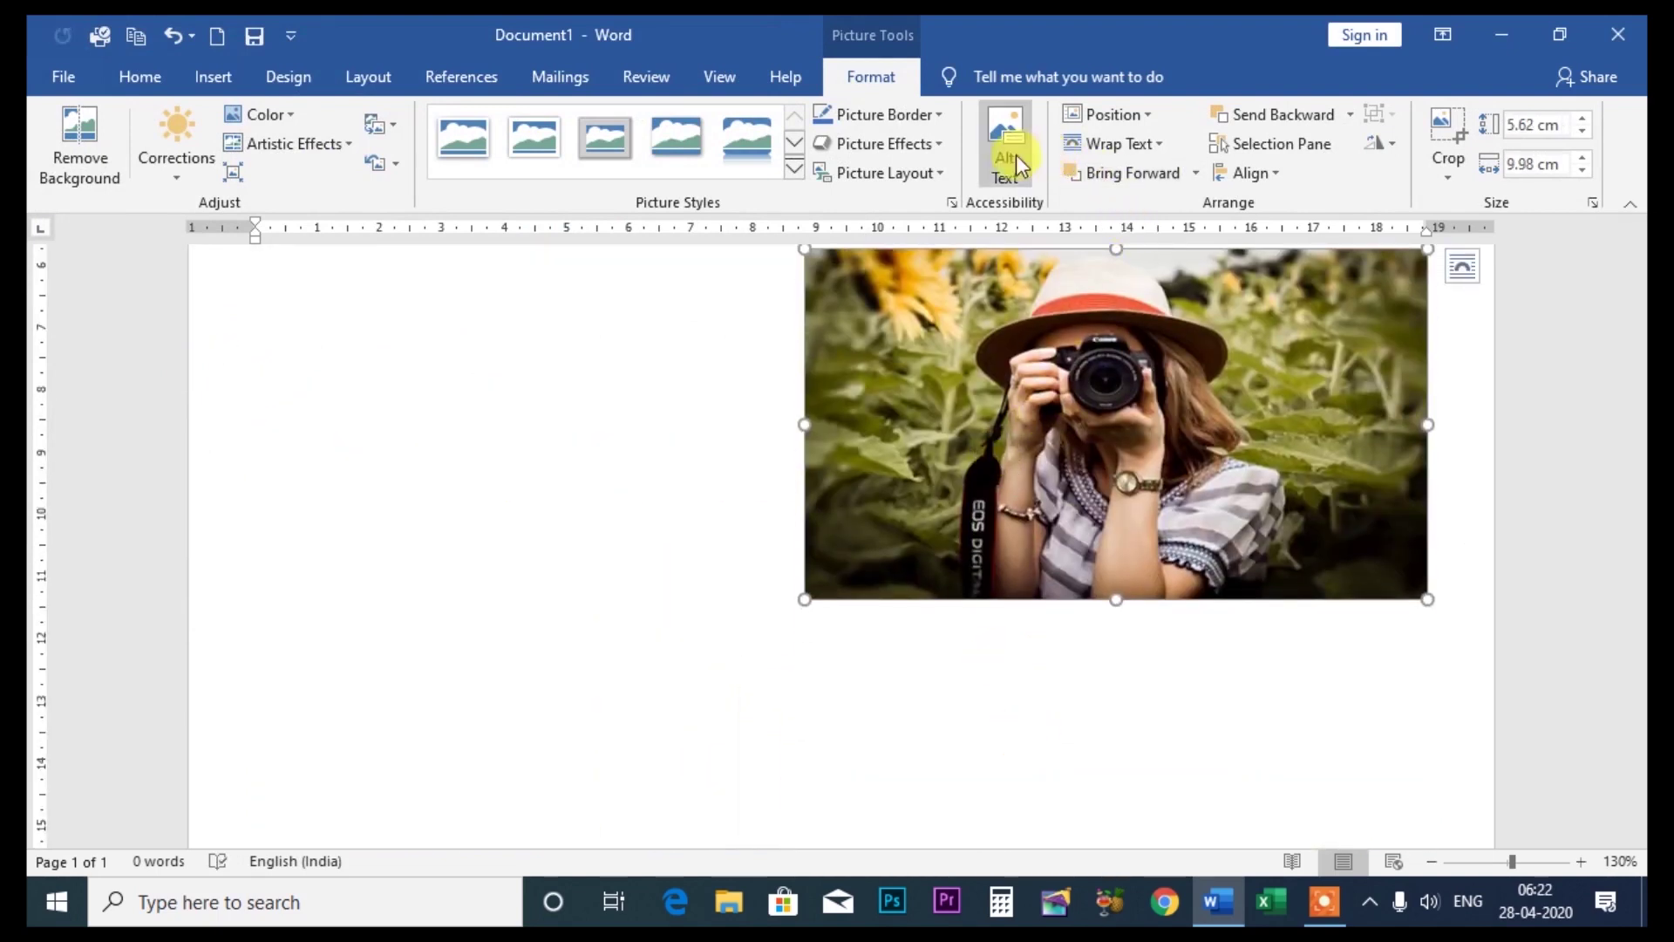
pyautogui.click(1085, 142)
pyautogui.click(1111, 209)
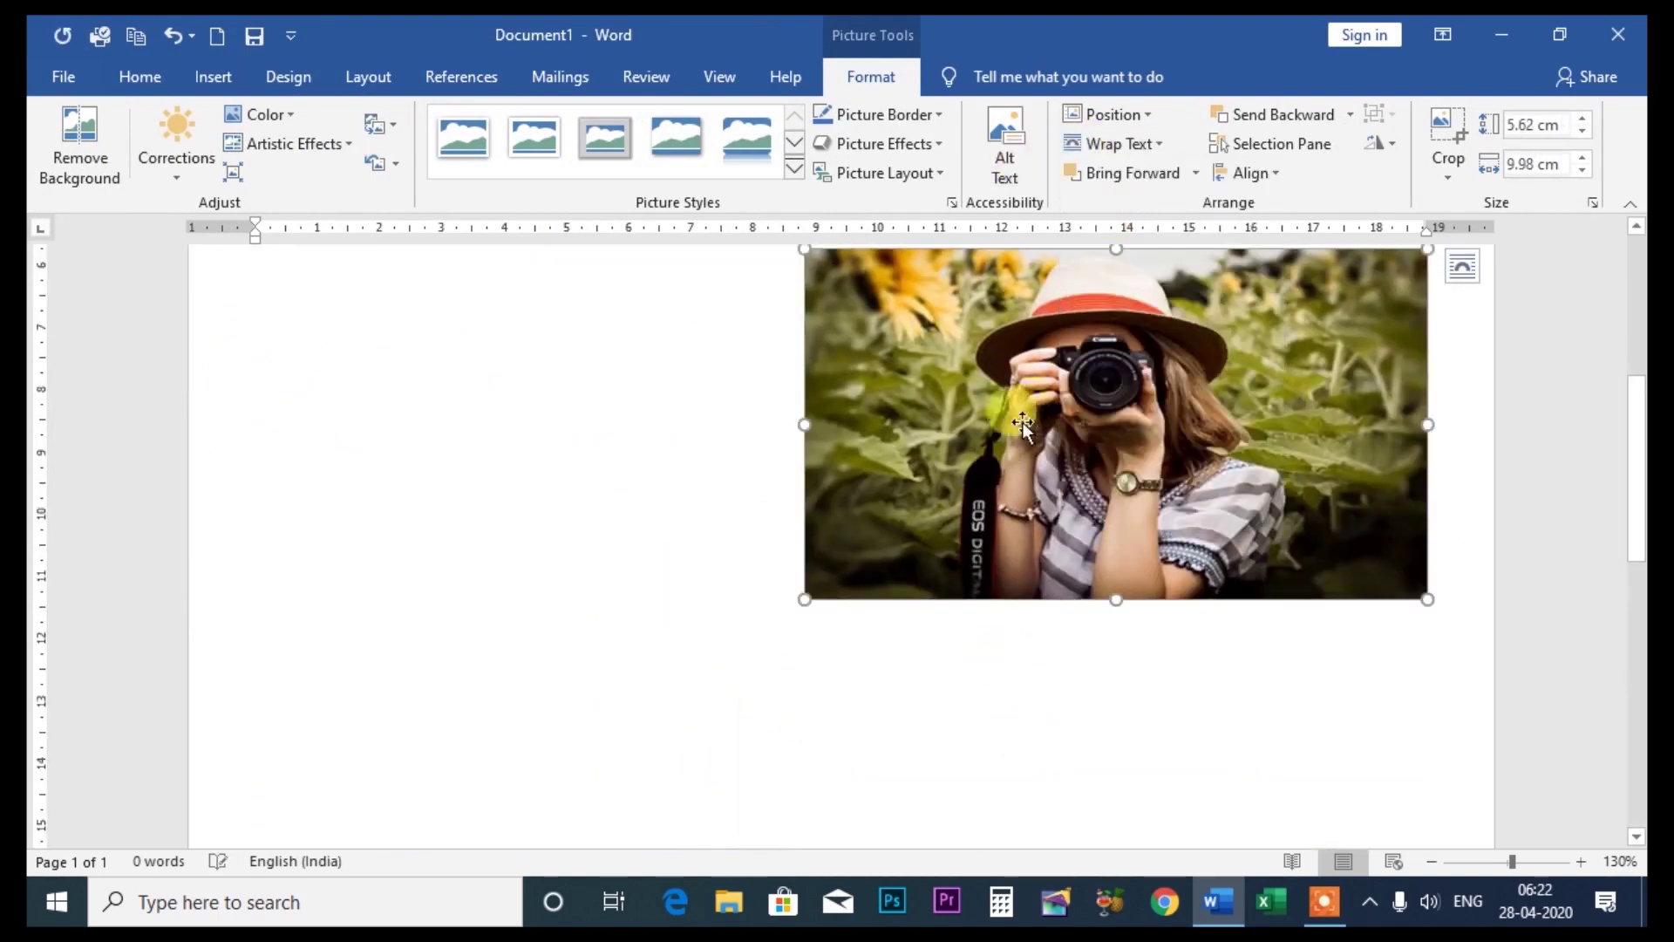
pyautogui.moveTo(1116, 424); pyautogui.dragTo(731, 575)
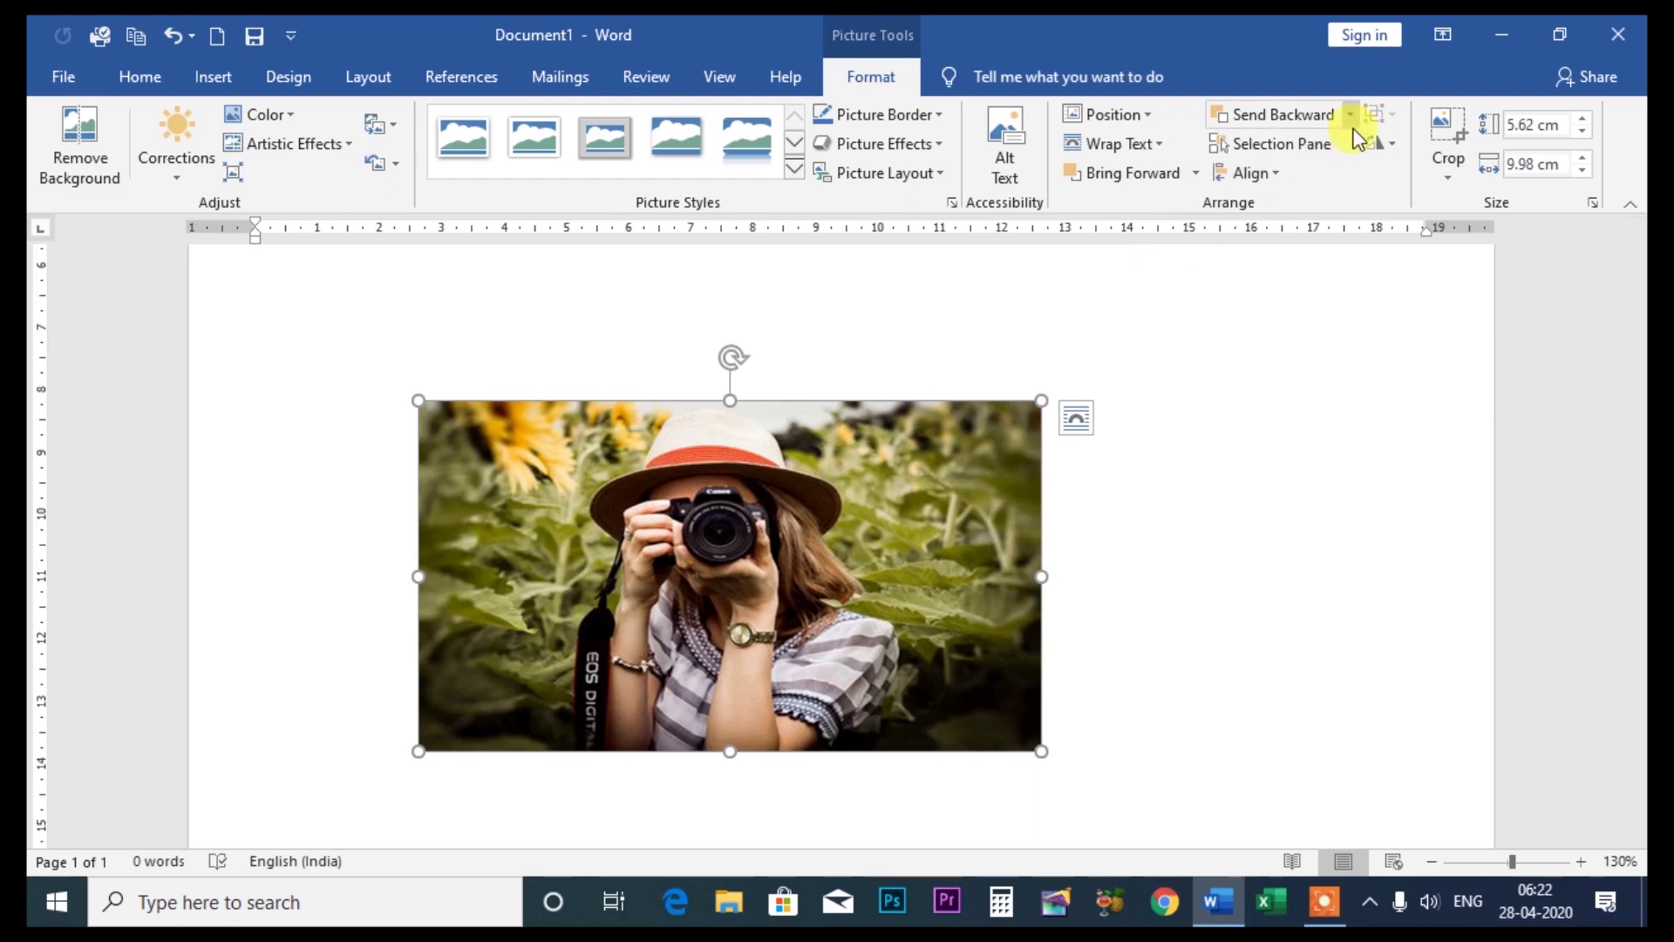
# Delete the sunflower photo, leaving the page blank at 0 words
pyautogui.click(209, 77)
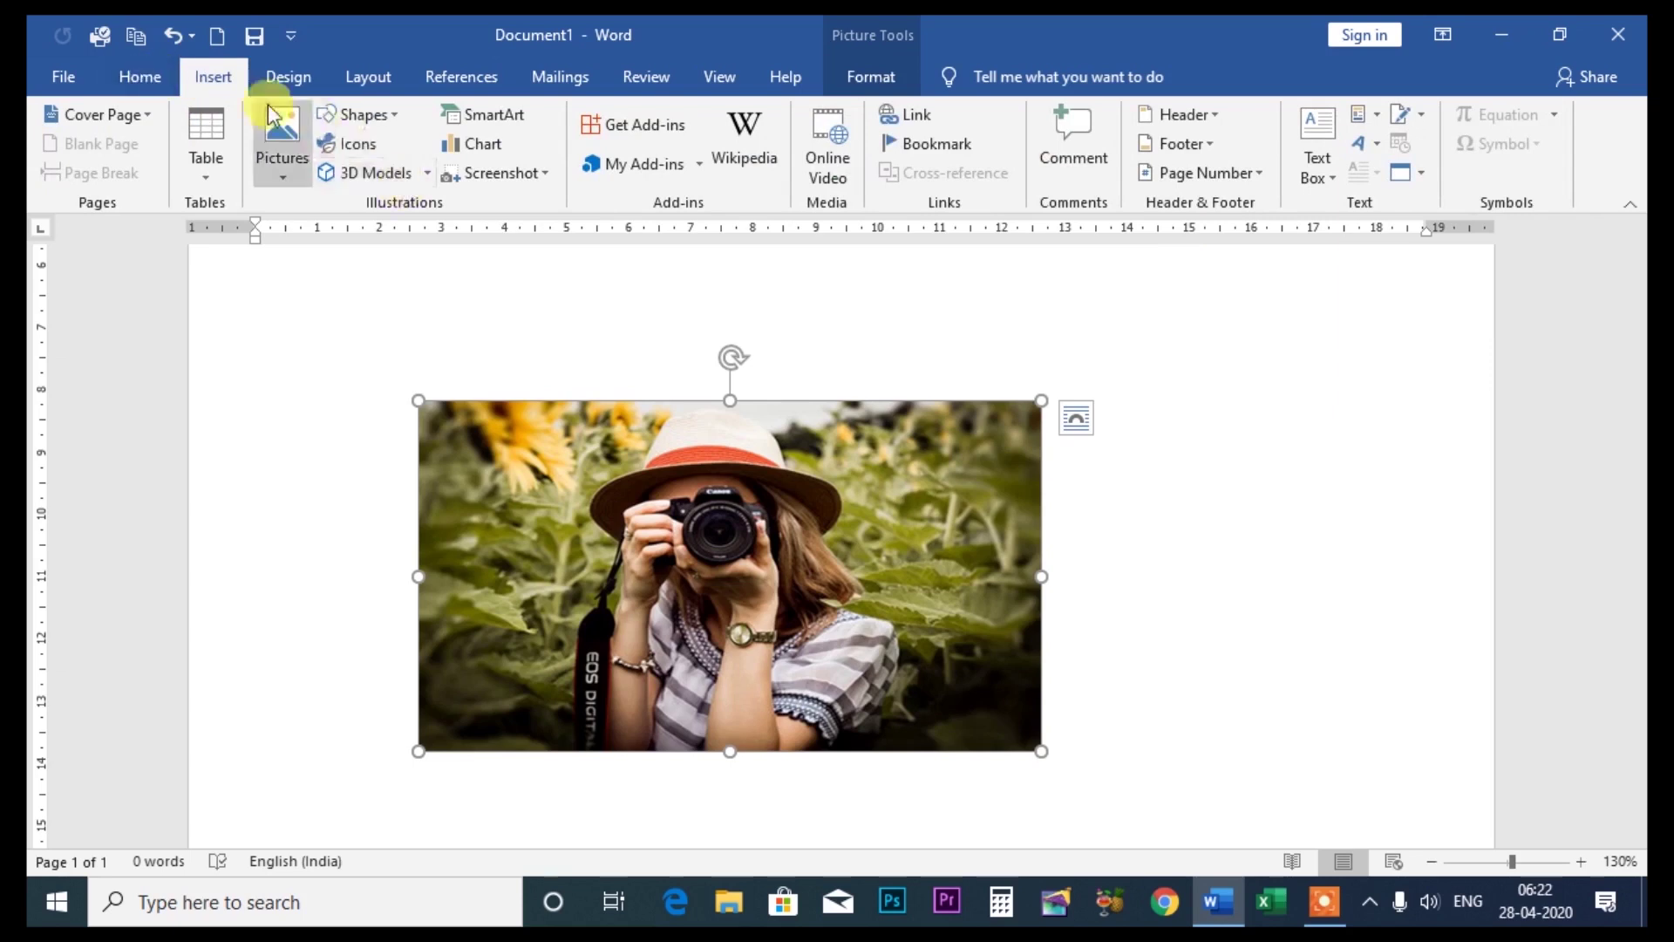
pyautogui.click(867, 77)
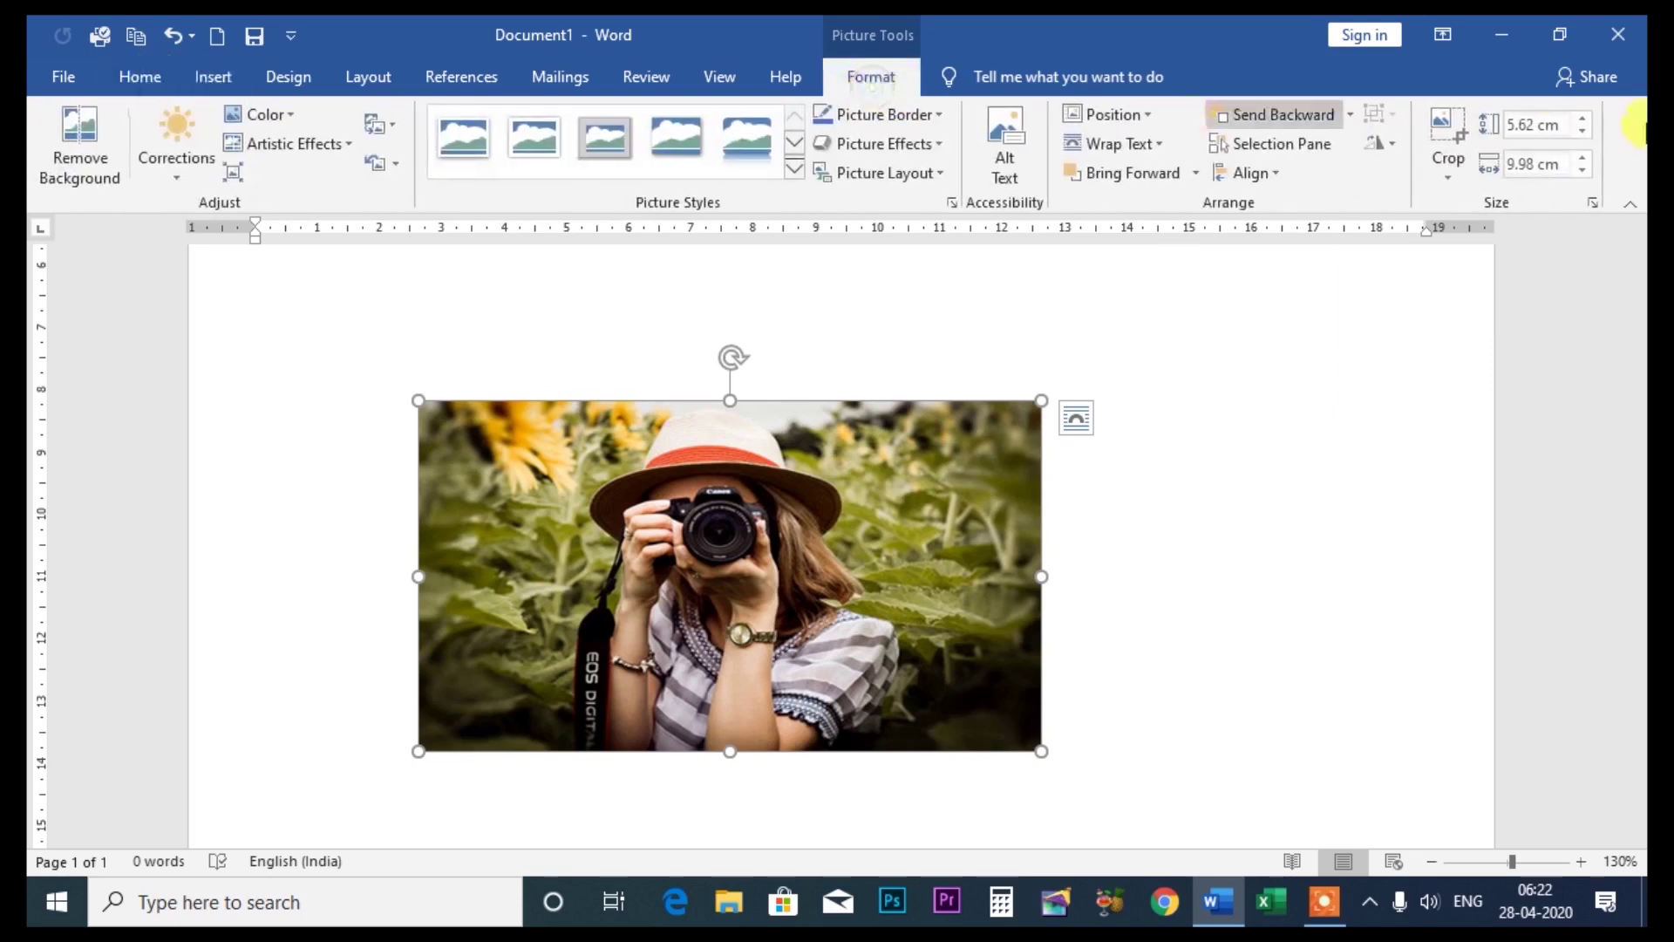
pyautogui.click(232, 77)
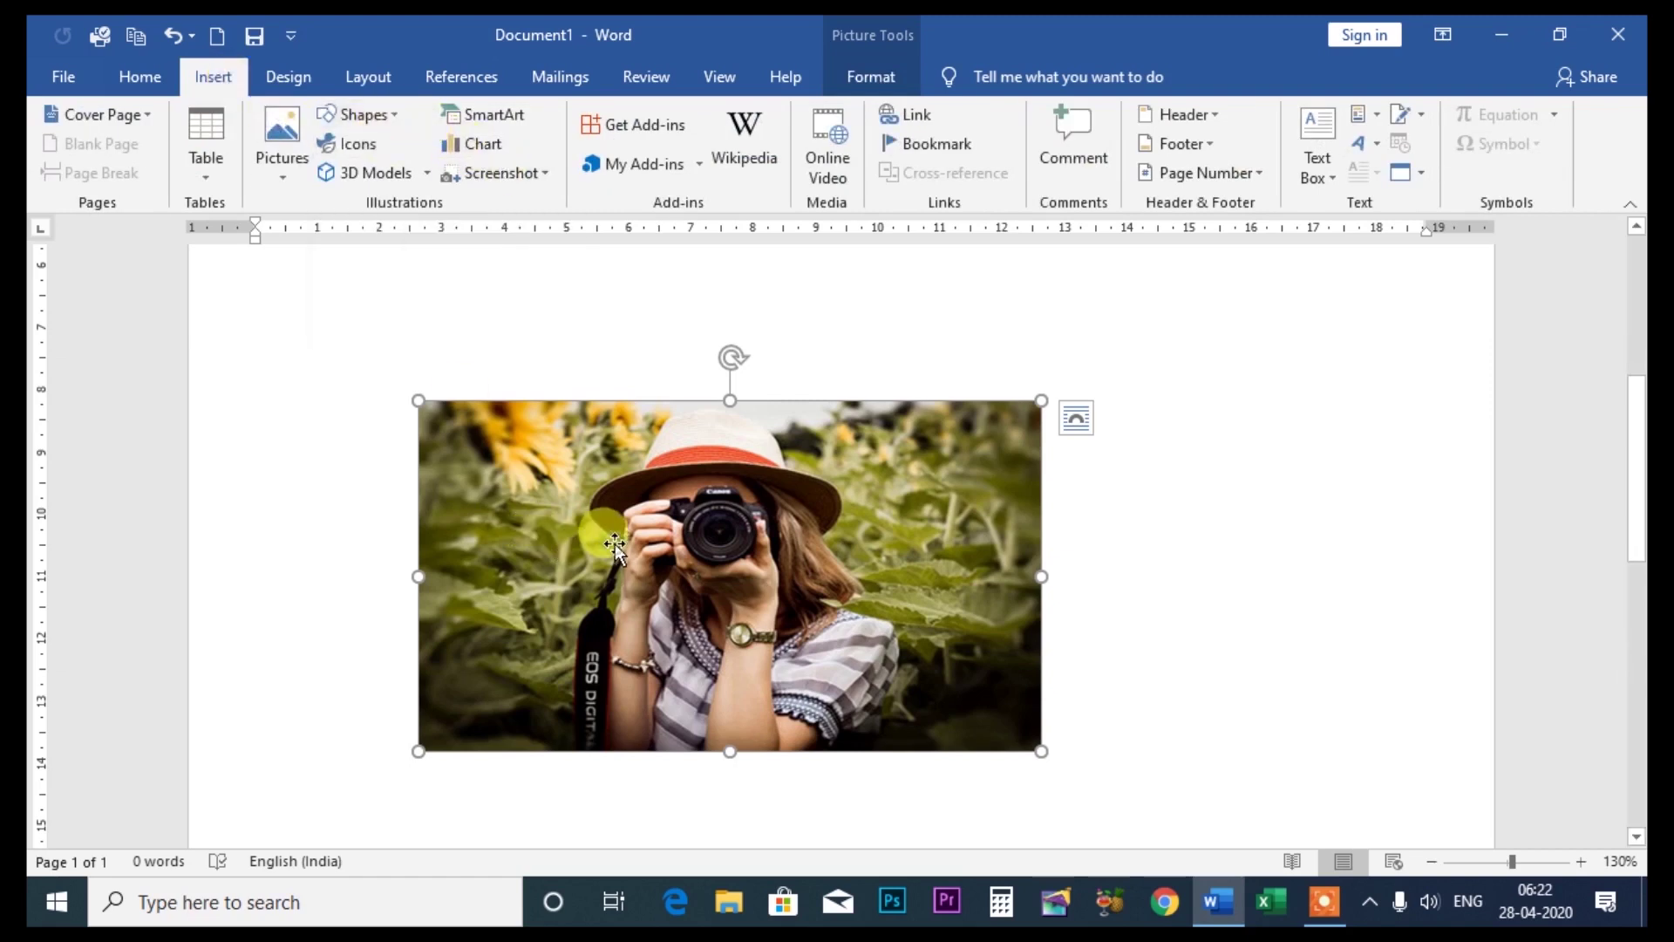
pyautogui.press('Delete')
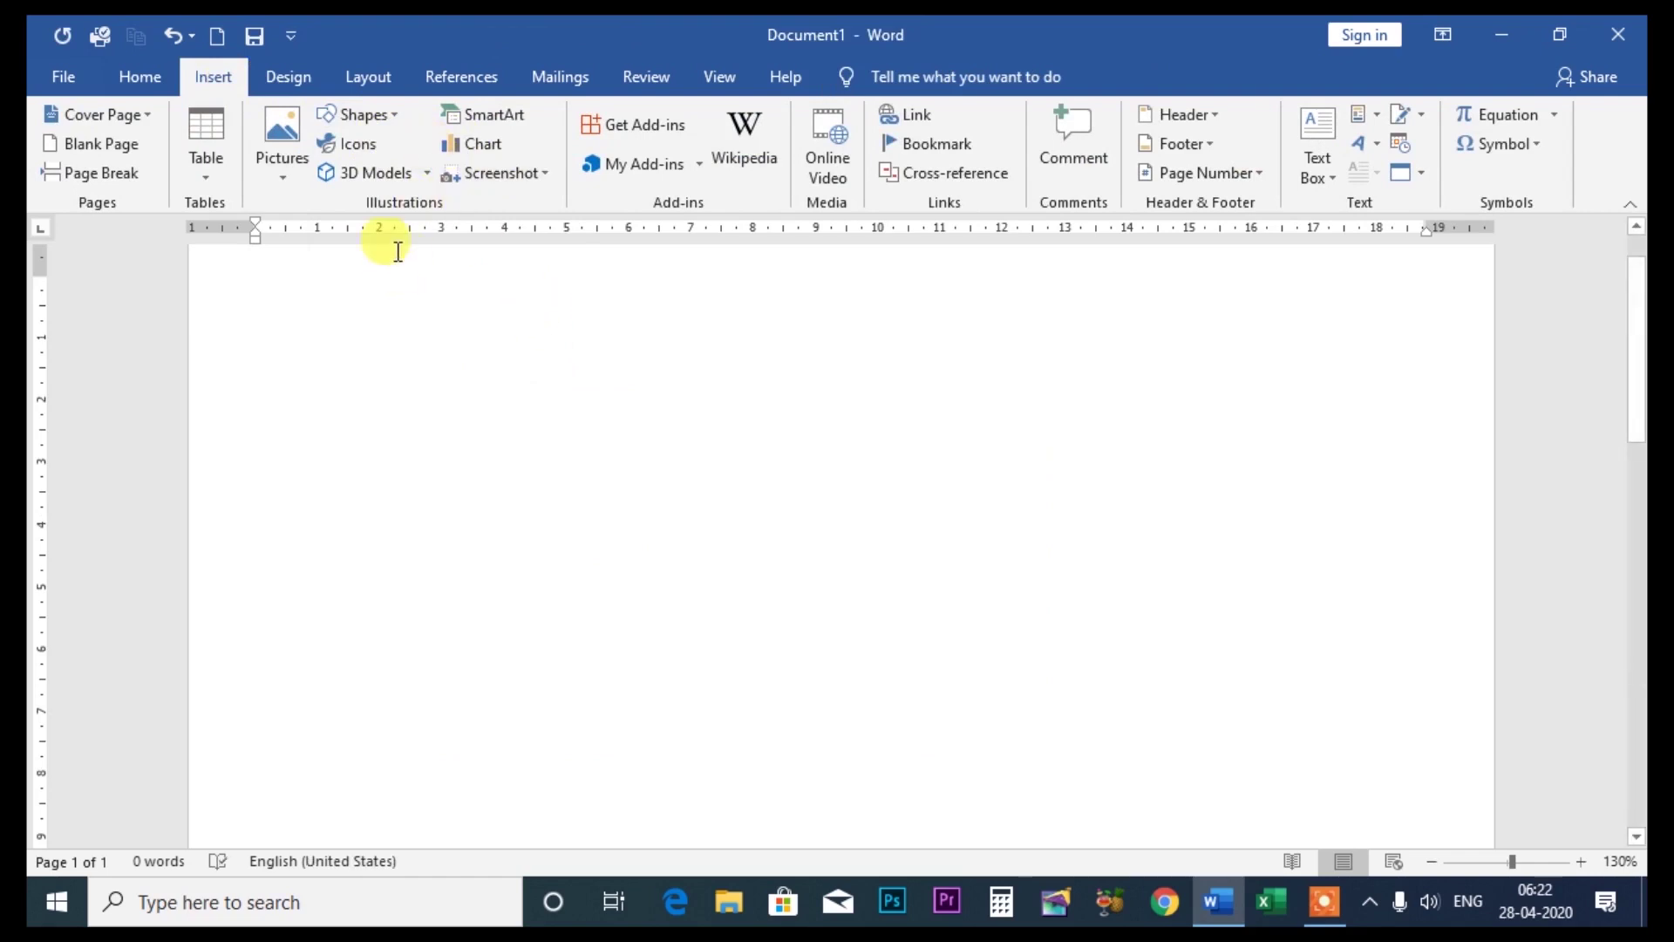
# Open the Insert > Shapes gallery of lines, rectangles, block arrows, flowchart and callouts
pyautogui.click(394, 122)
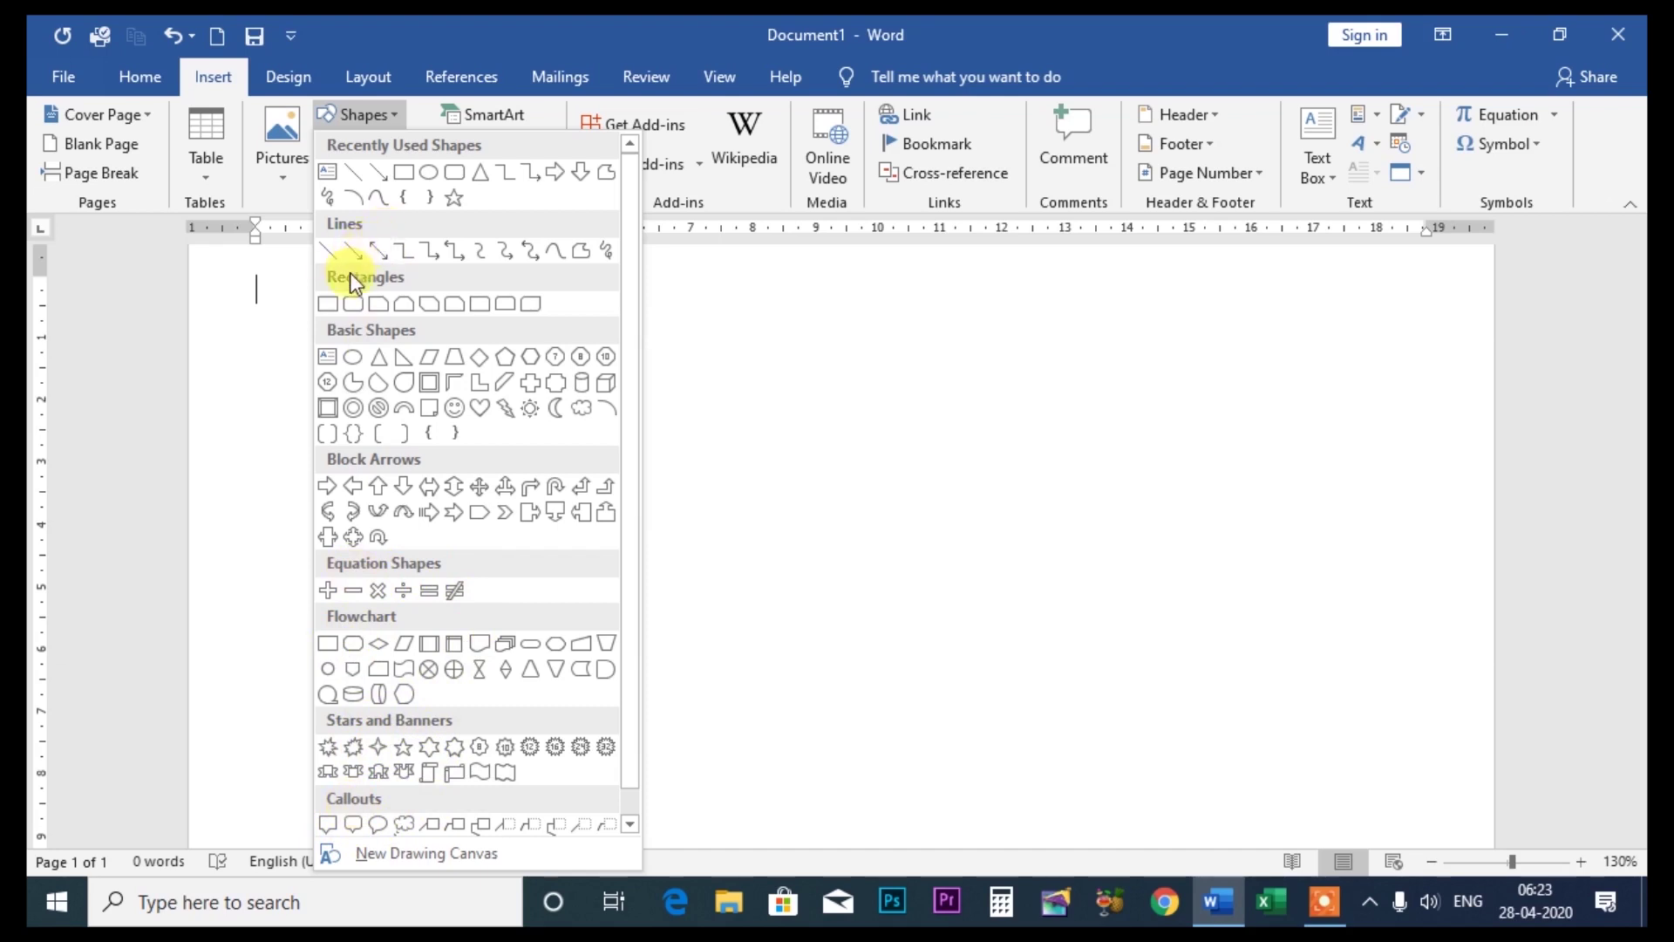
# Draw a near-vertical line mid-page and a blue rectangle to its right
pyautogui.click(333, 252)
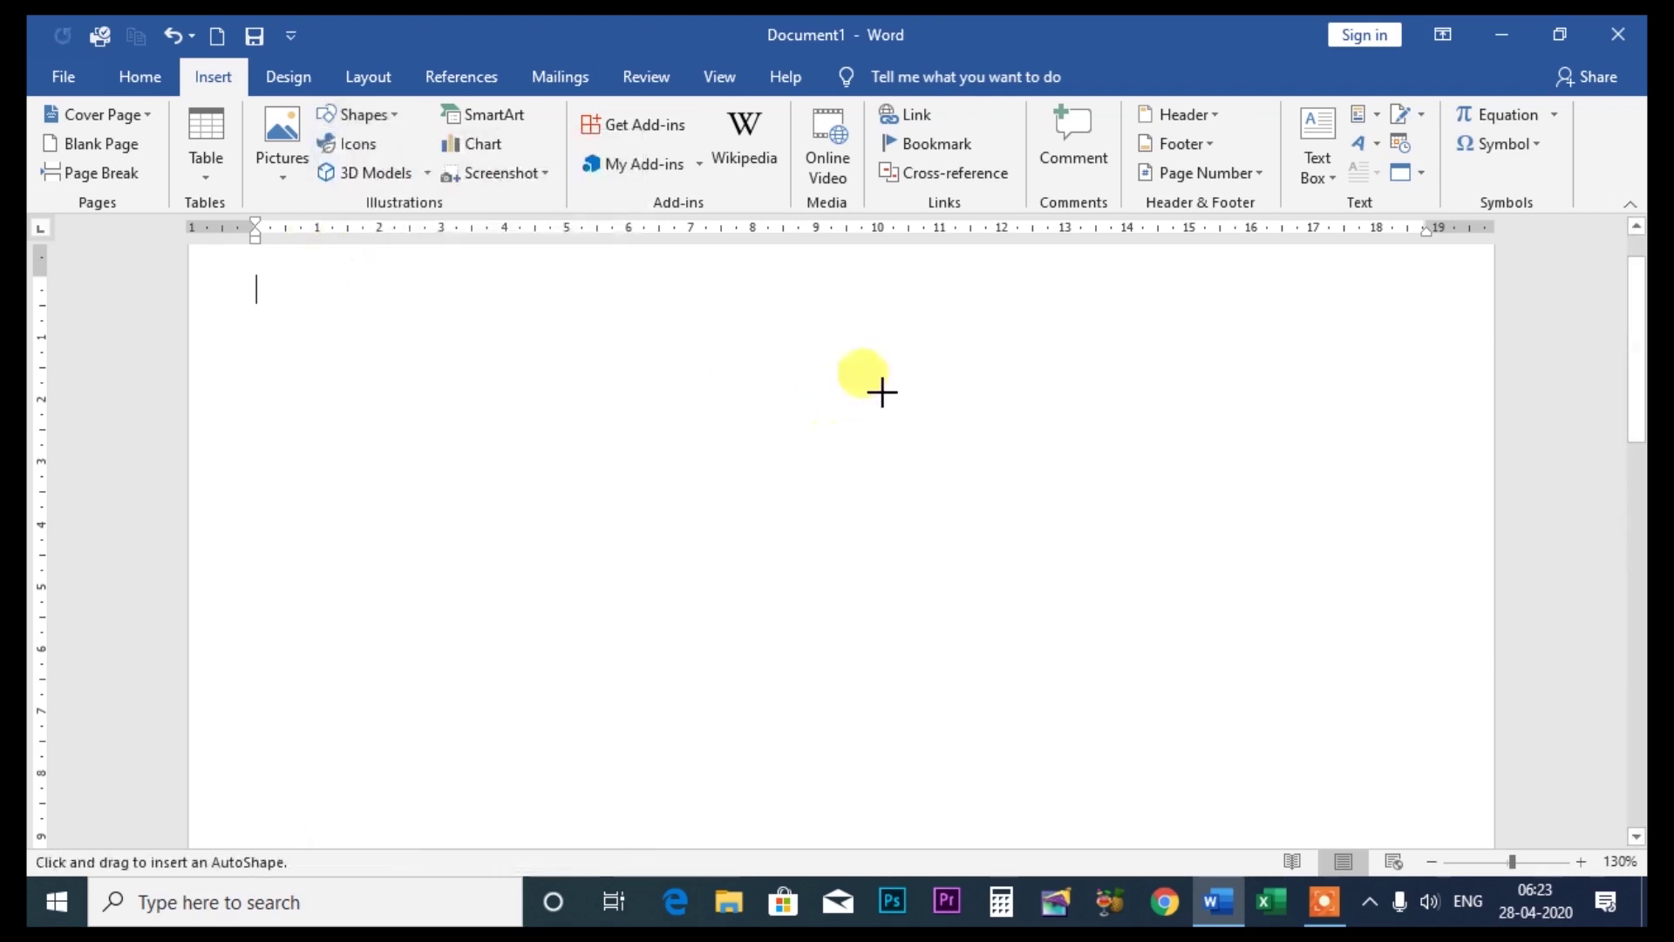
pyautogui.moveTo(883, 393); pyautogui.dragTo(898, 550)
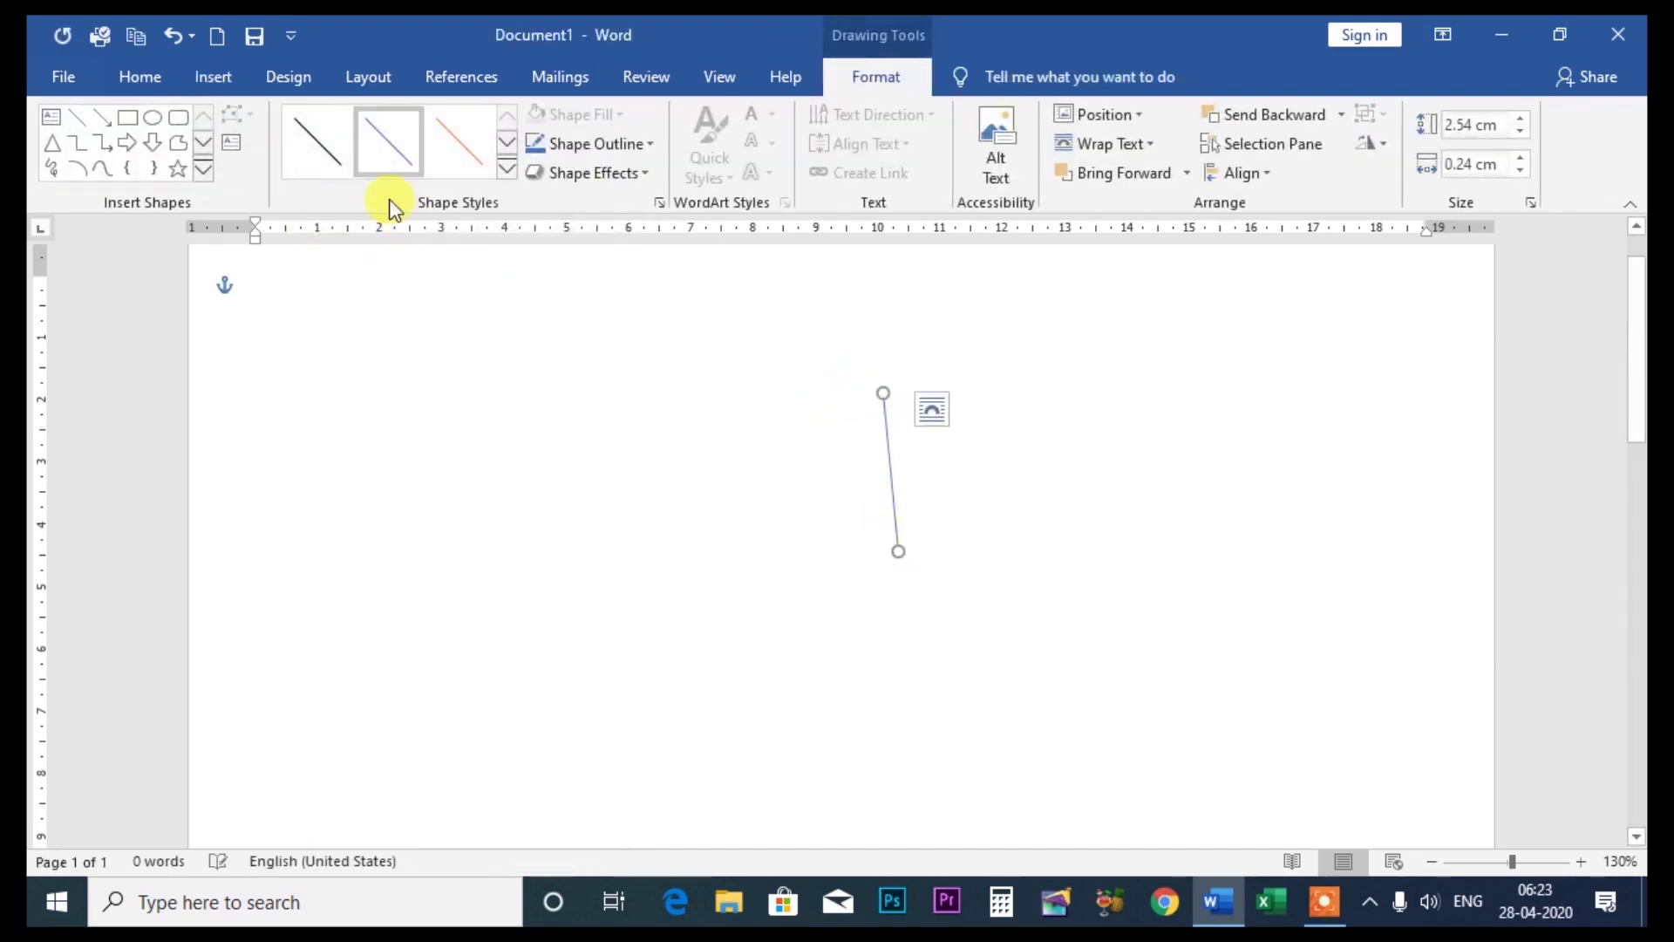
pyautogui.click(221, 81)
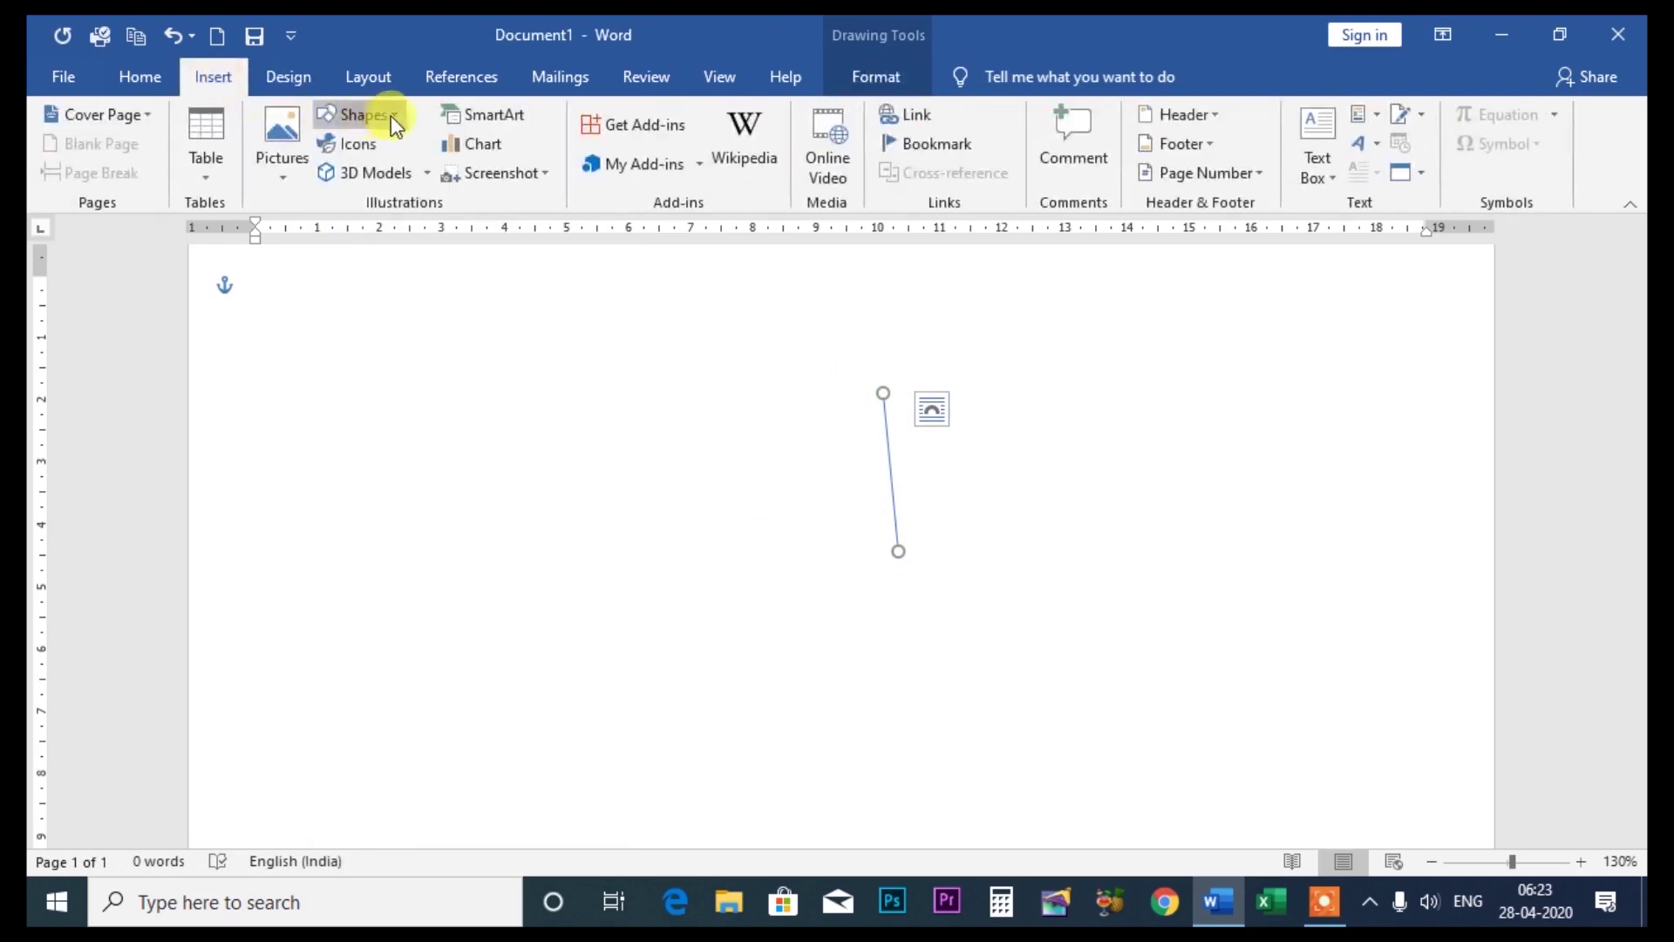
pyautogui.click(391, 115)
pyautogui.click(327, 303)
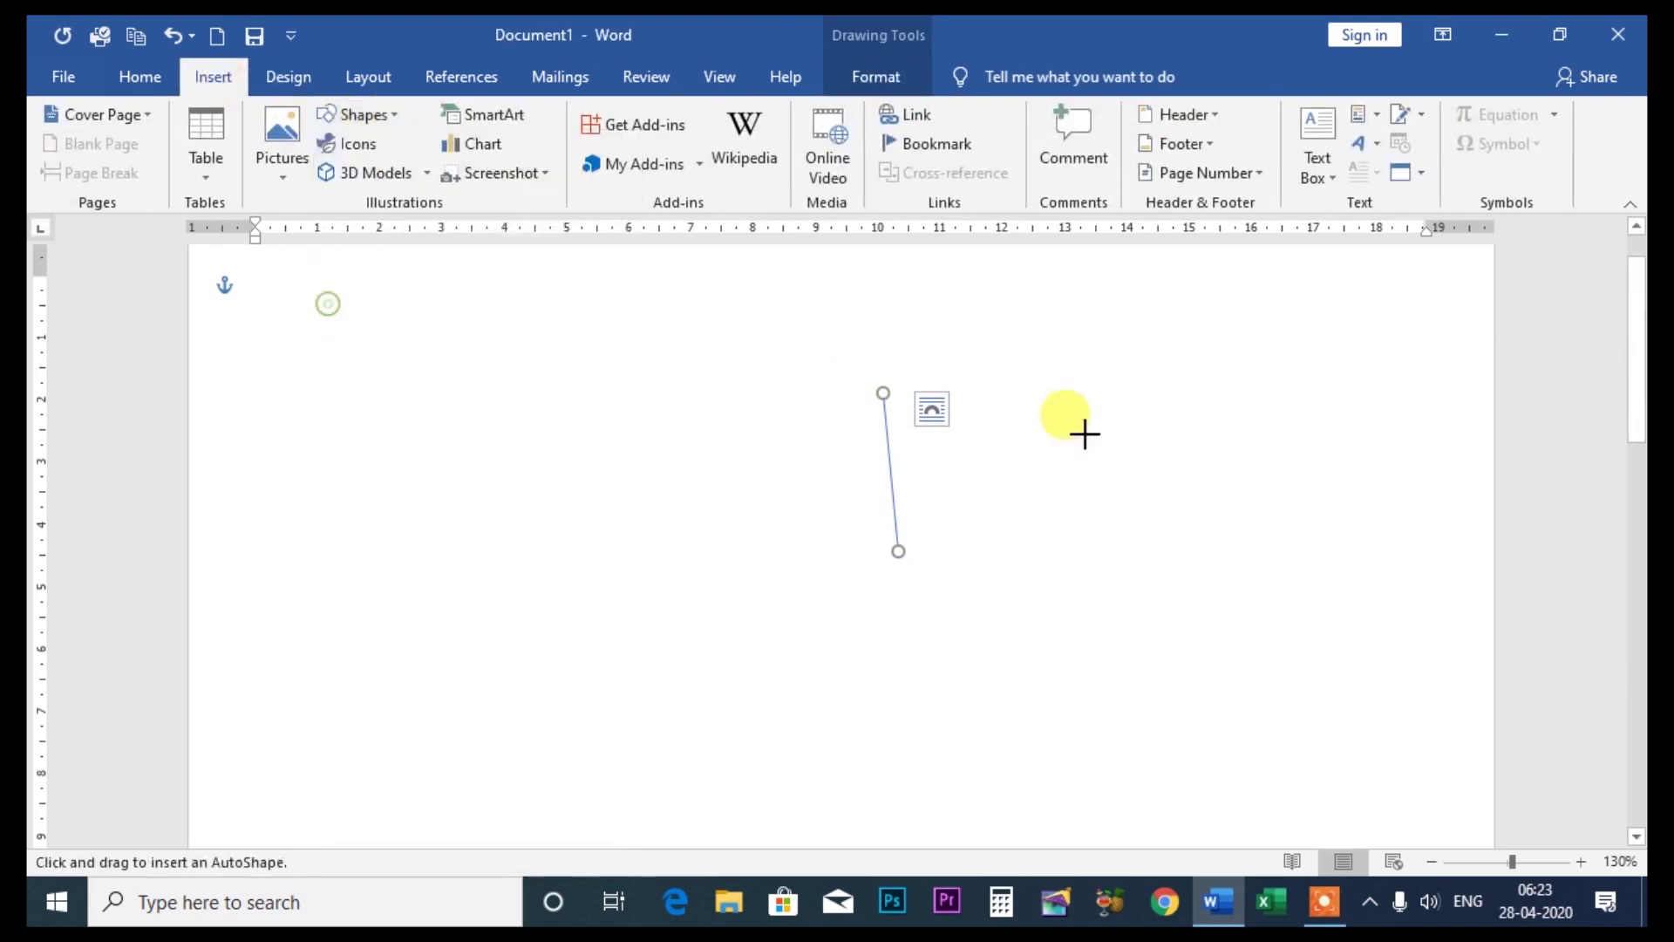
pyautogui.moveTo(1055, 393); pyautogui.dragTo(1171, 568)
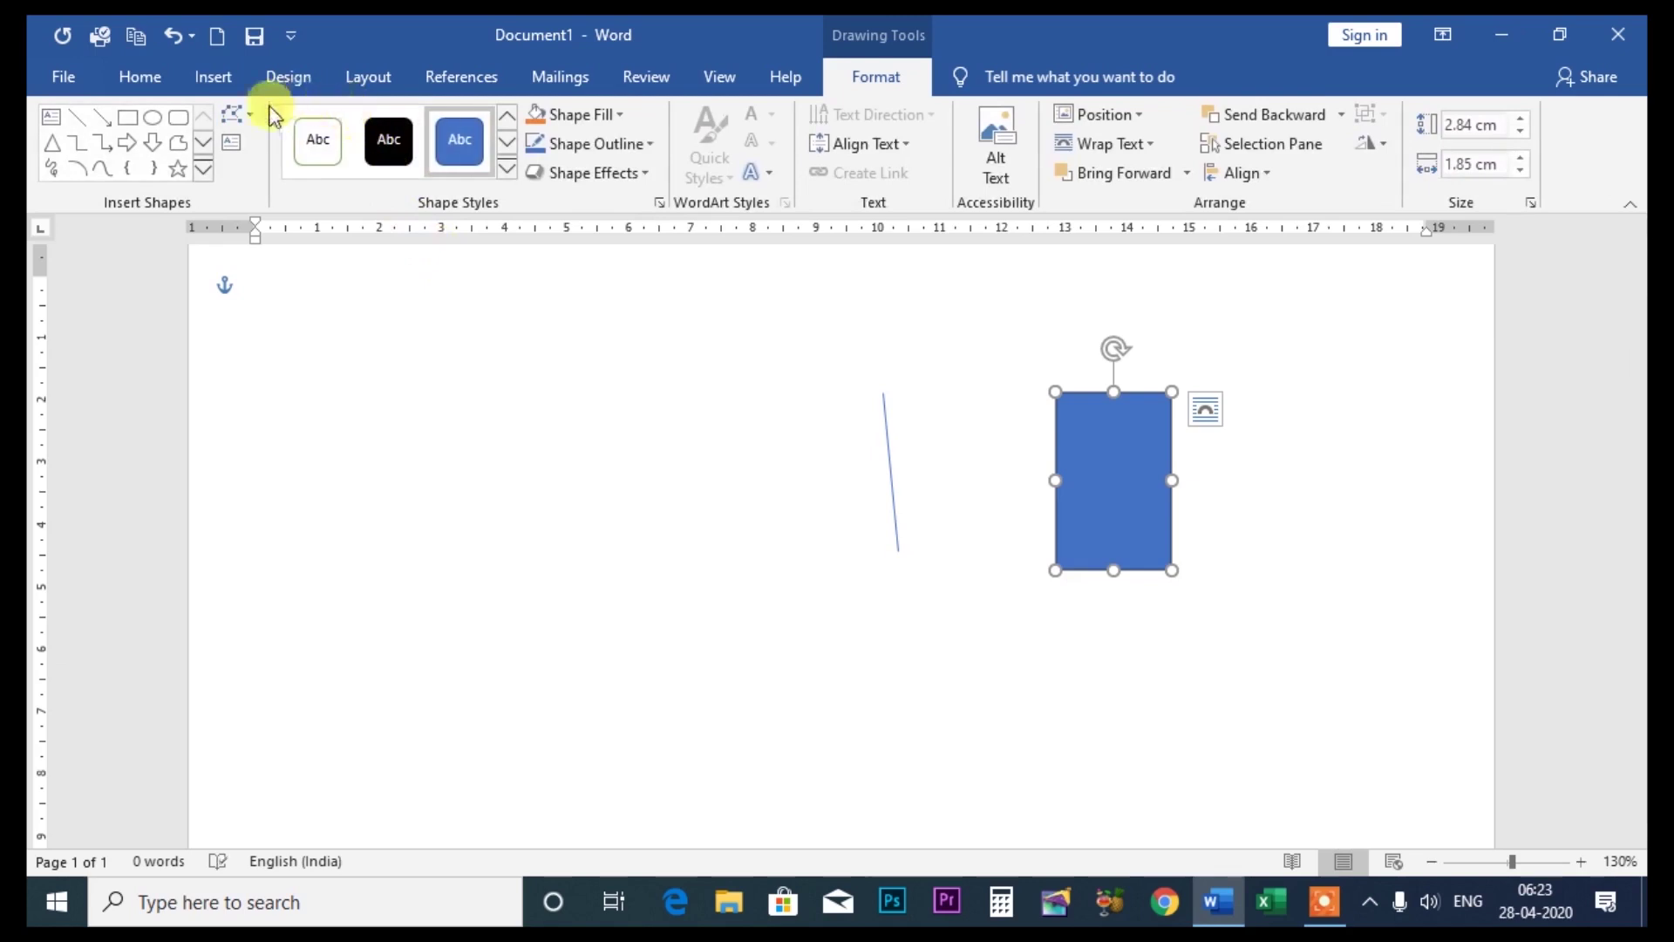
# Draw a heart shape to the left of the line
pyautogui.click(233, 78)
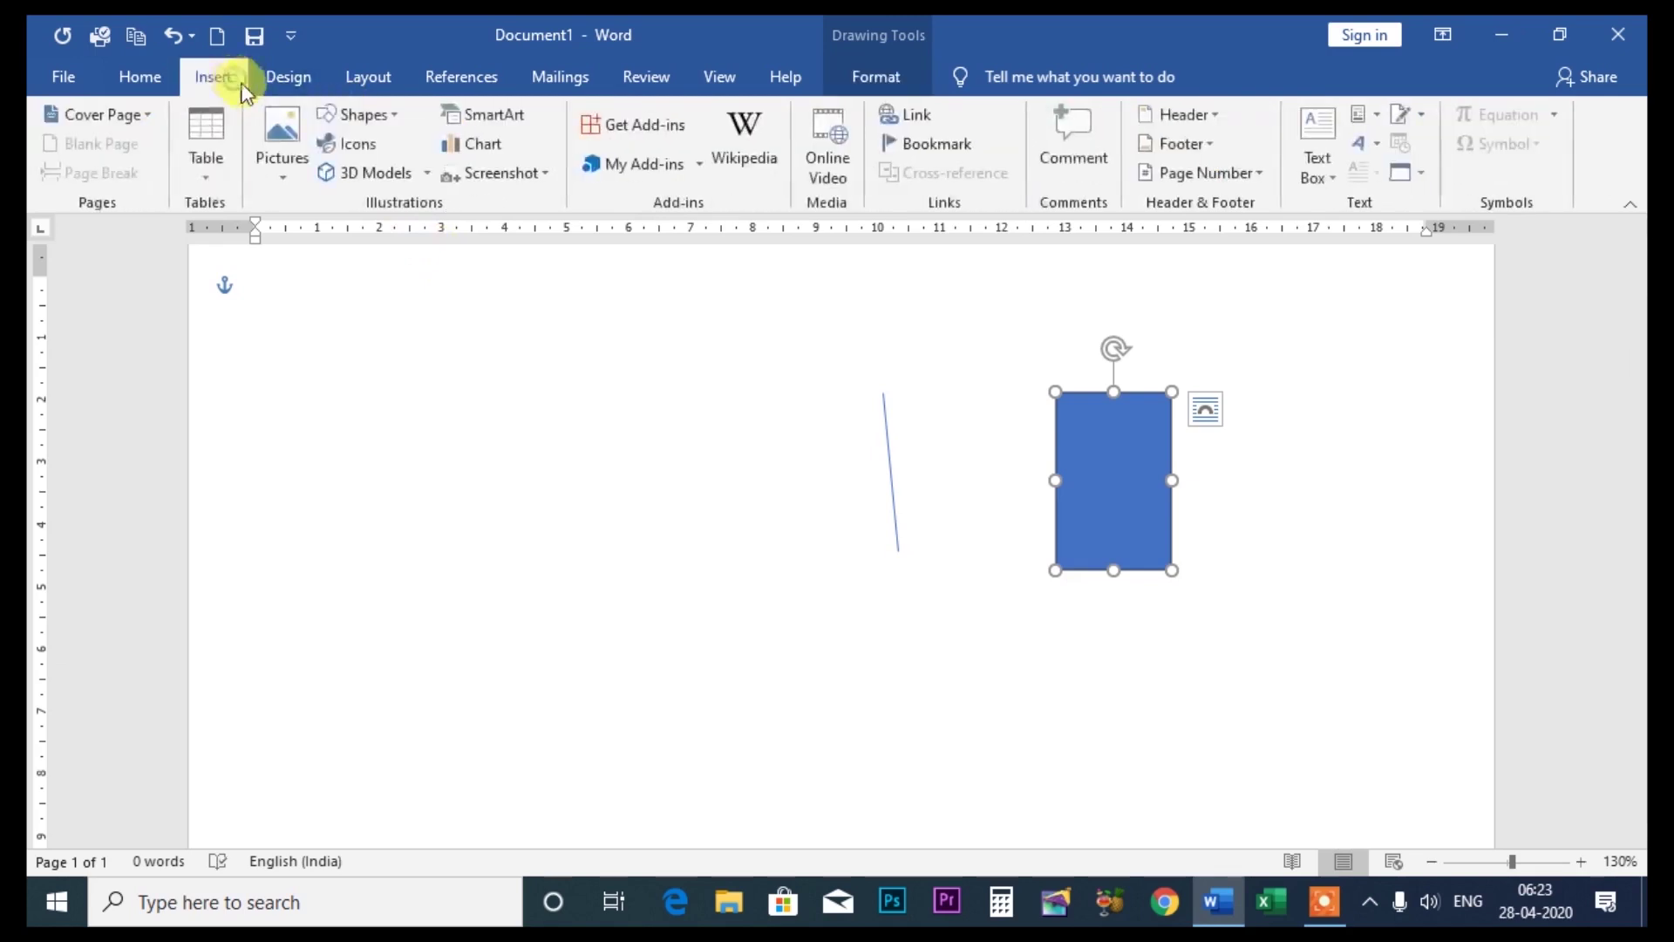
pyautogui.click(390, 115)
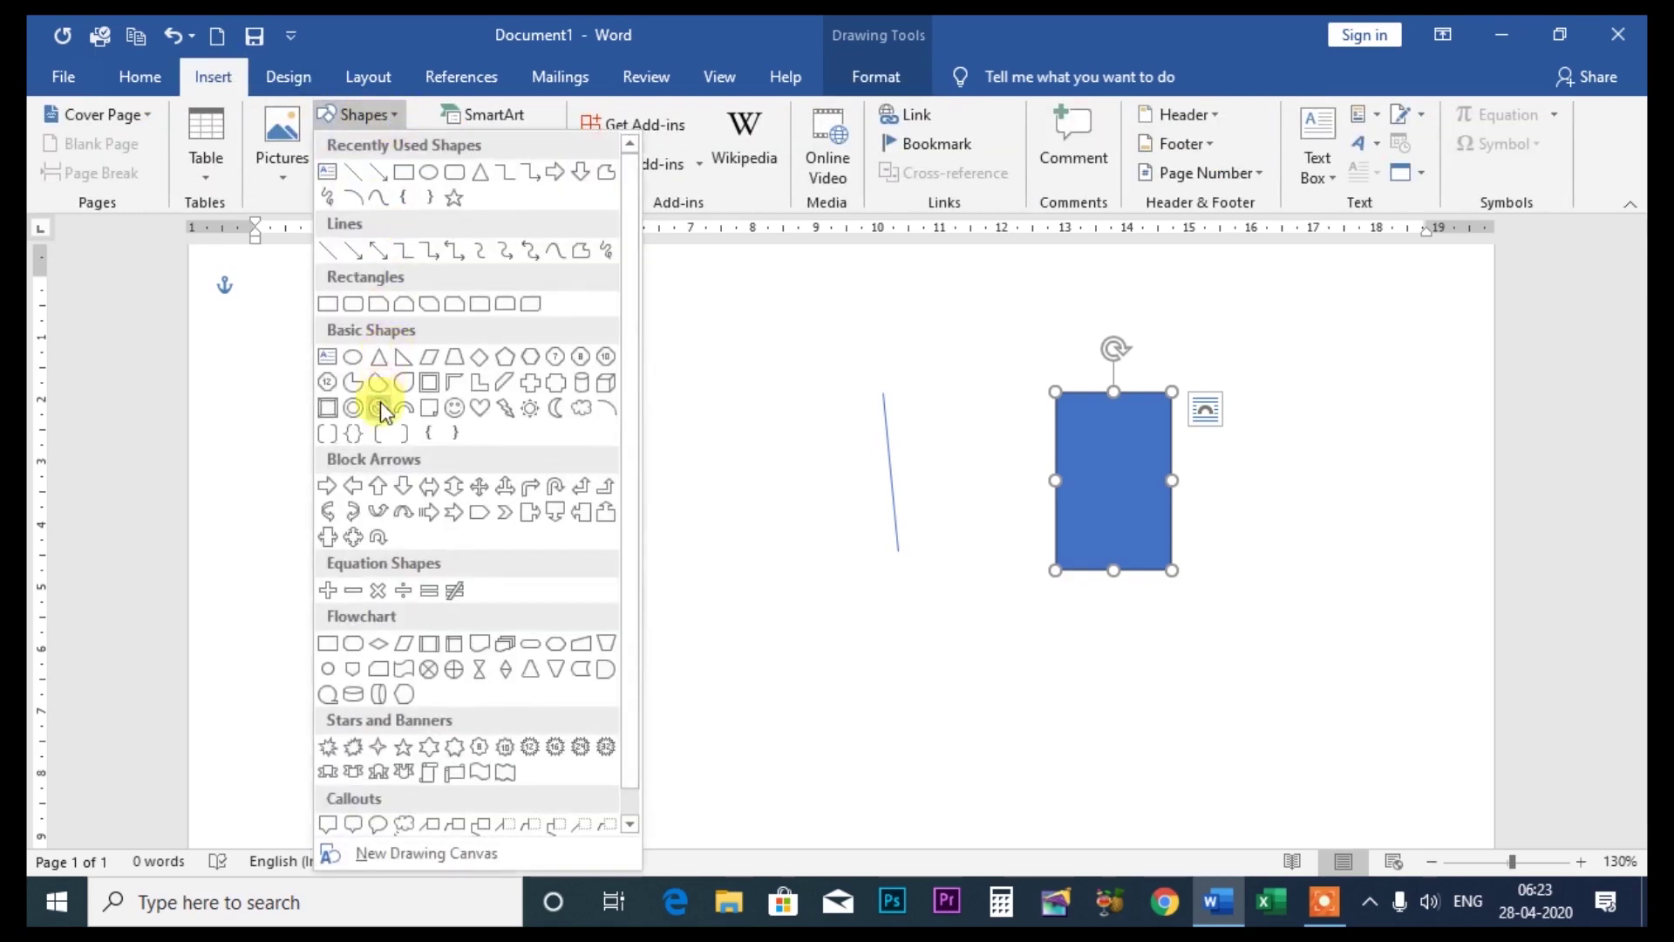
pyautogui.click(479, 408)
pyautogui.moveTo(666, 436); pyautogui.dragTo(777, 576)
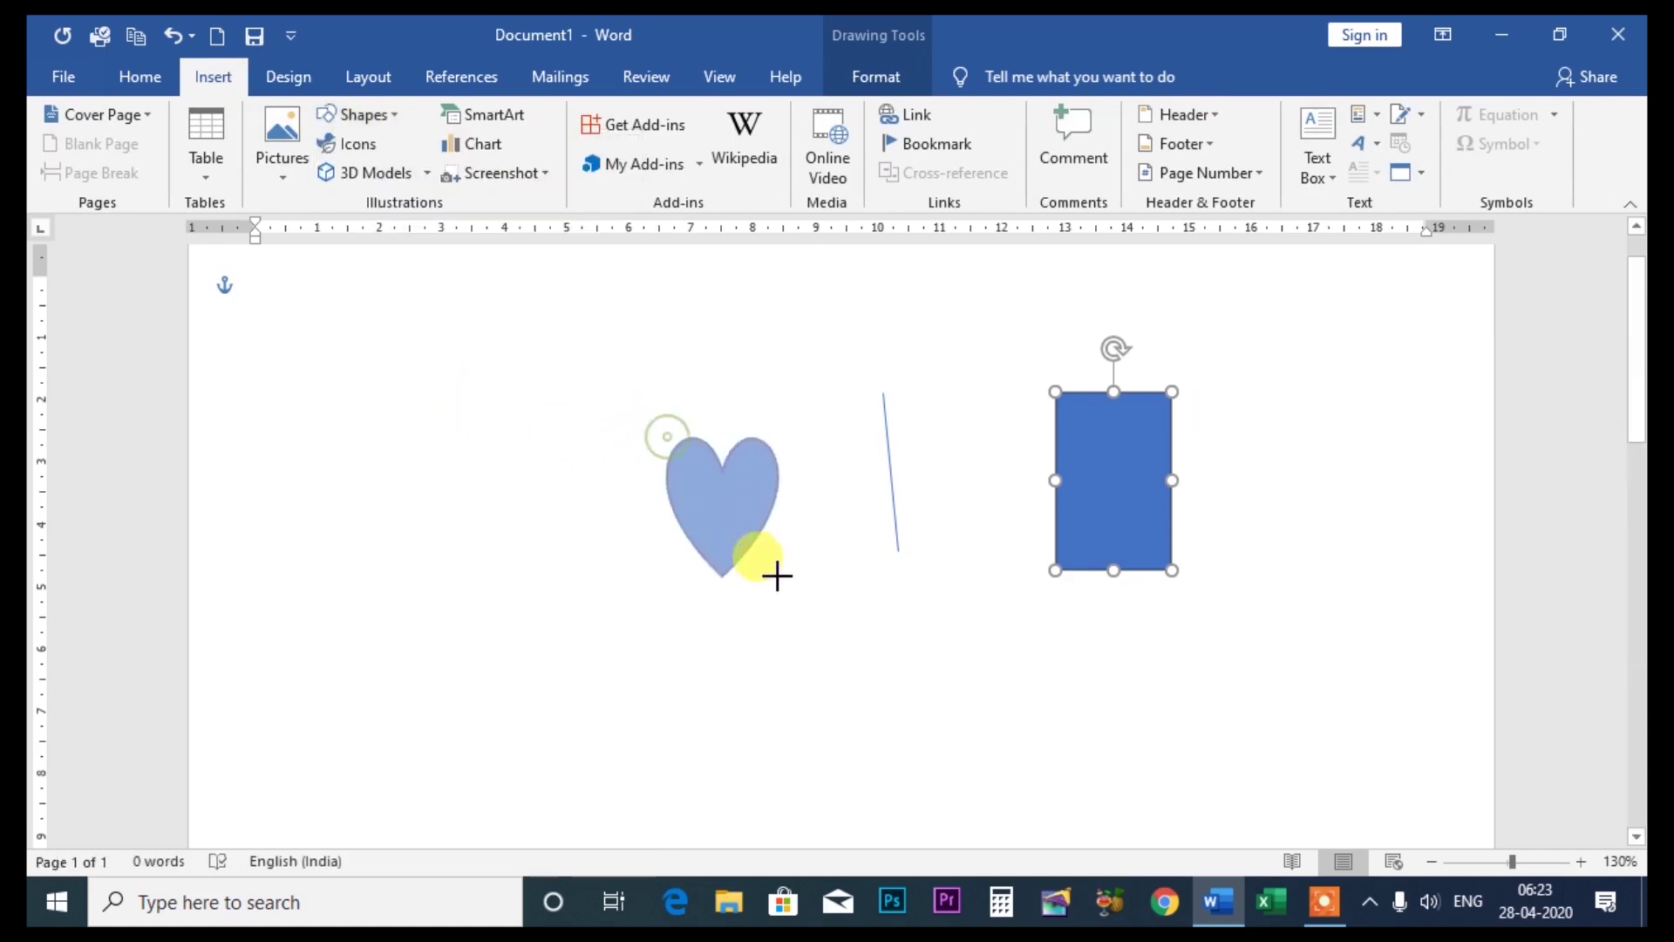
# Draw a right-pointing block arrow below the heart
pyautogui.click(218, 77)
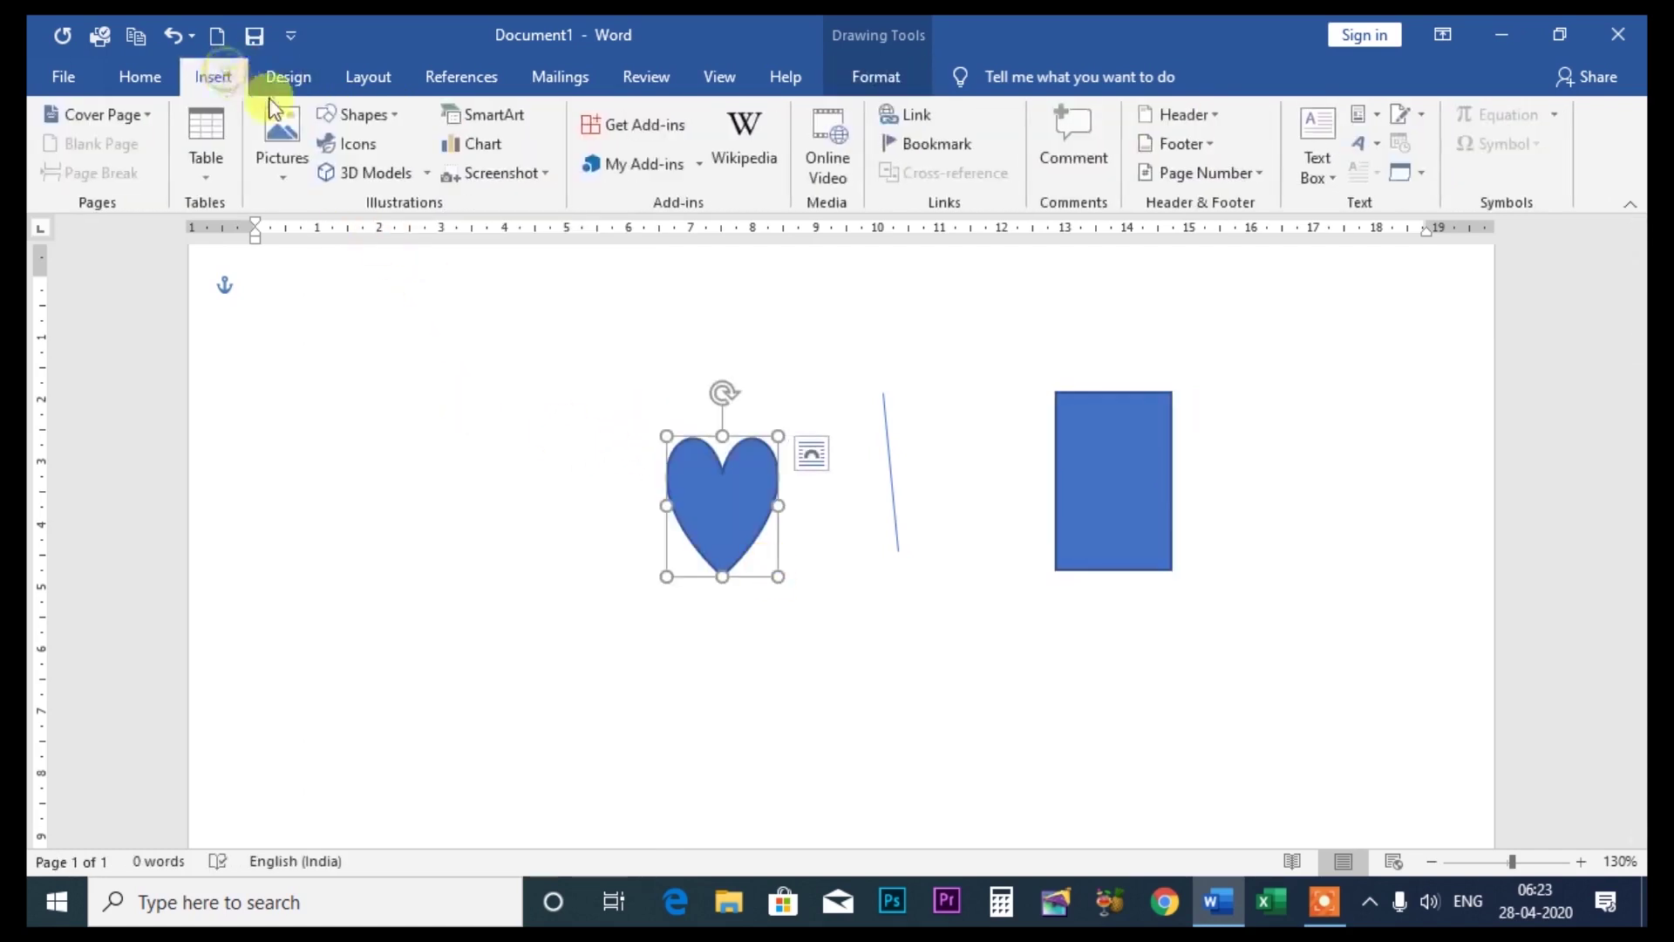
pyautogui.click(390, 117)
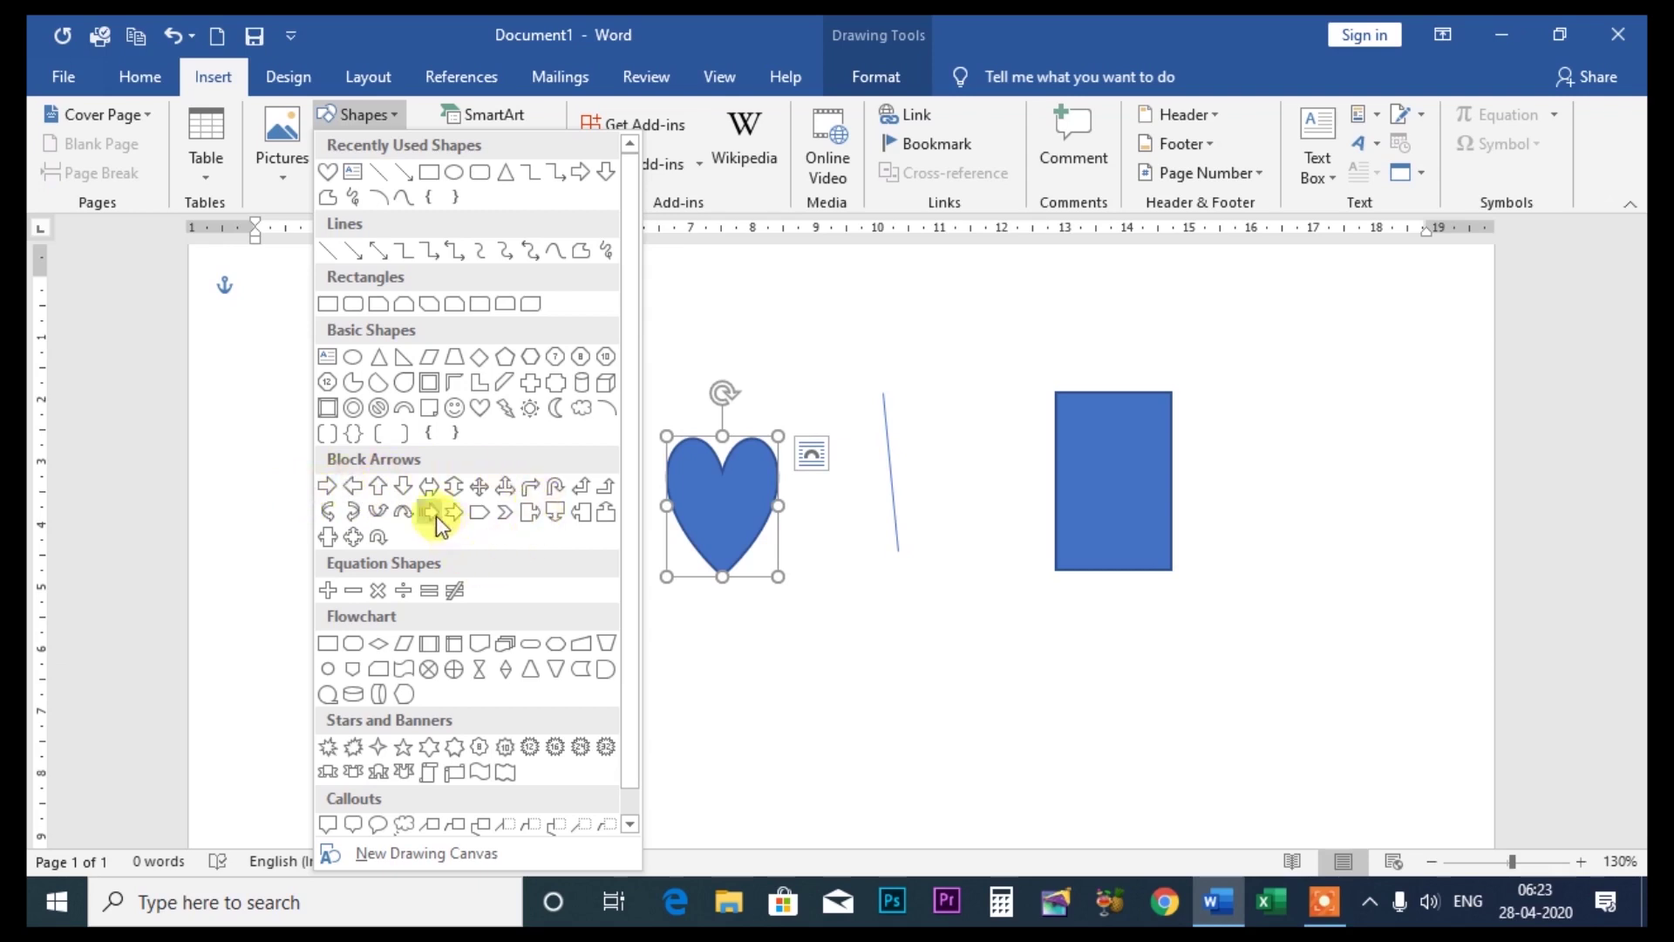
pyautogui.click(328, 484)
pyautogui.moveTo(838, 637); pyautogui.dragTo(1046, 768)
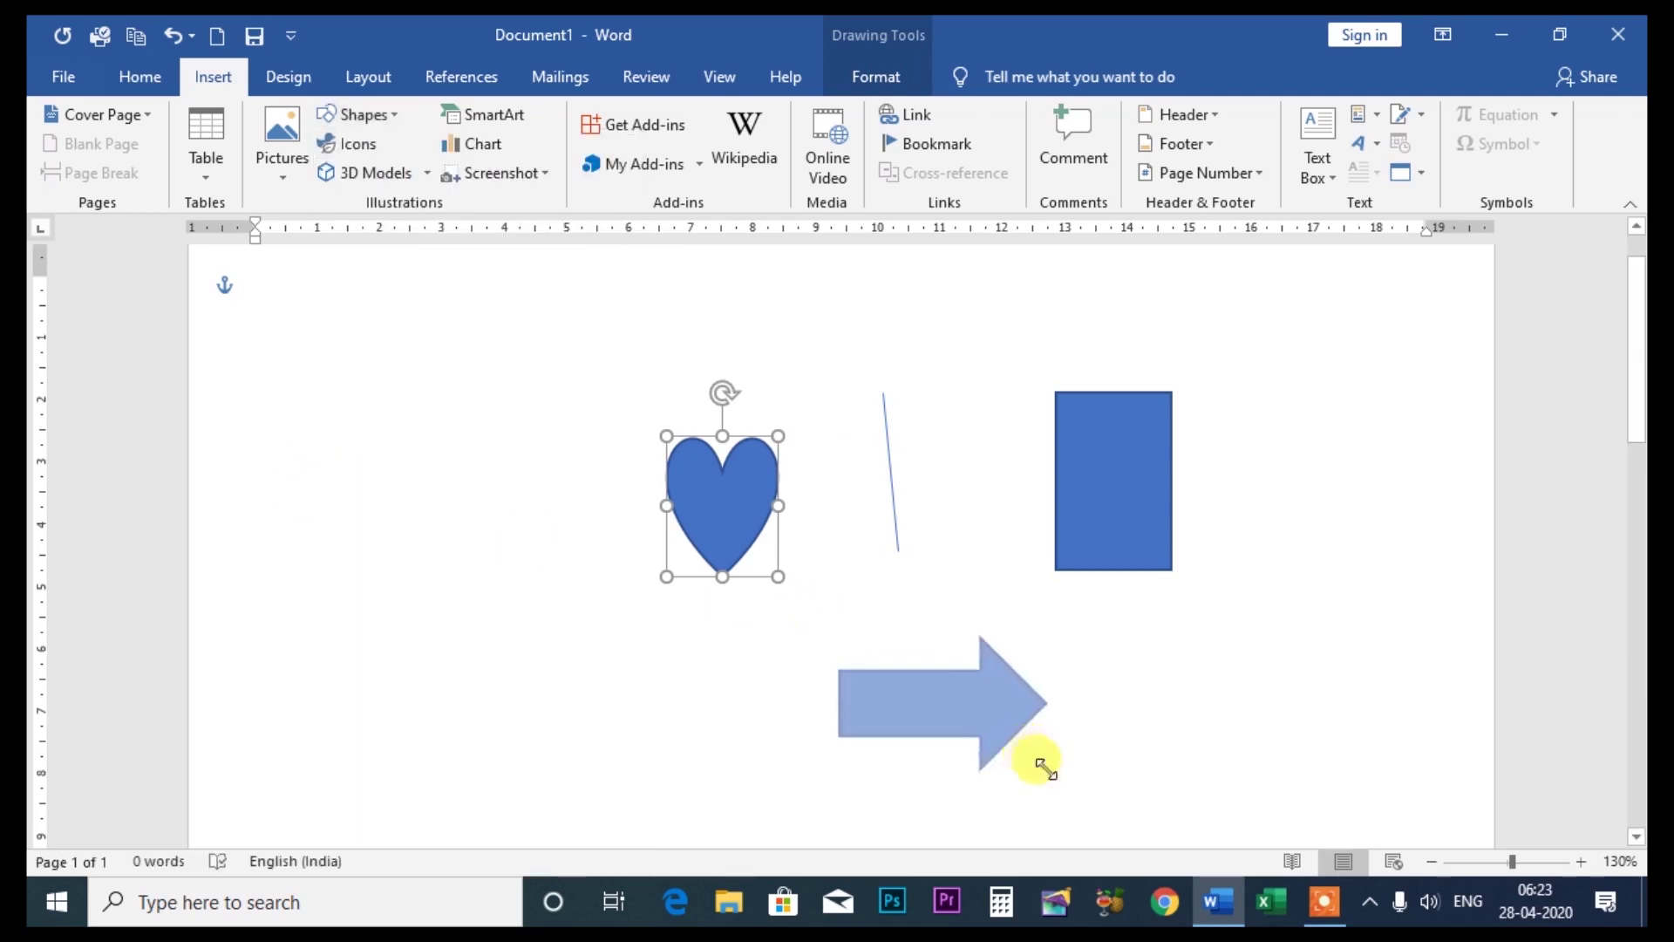
pyautogui.click(225, 79)
pyautogui.click(384, 114)
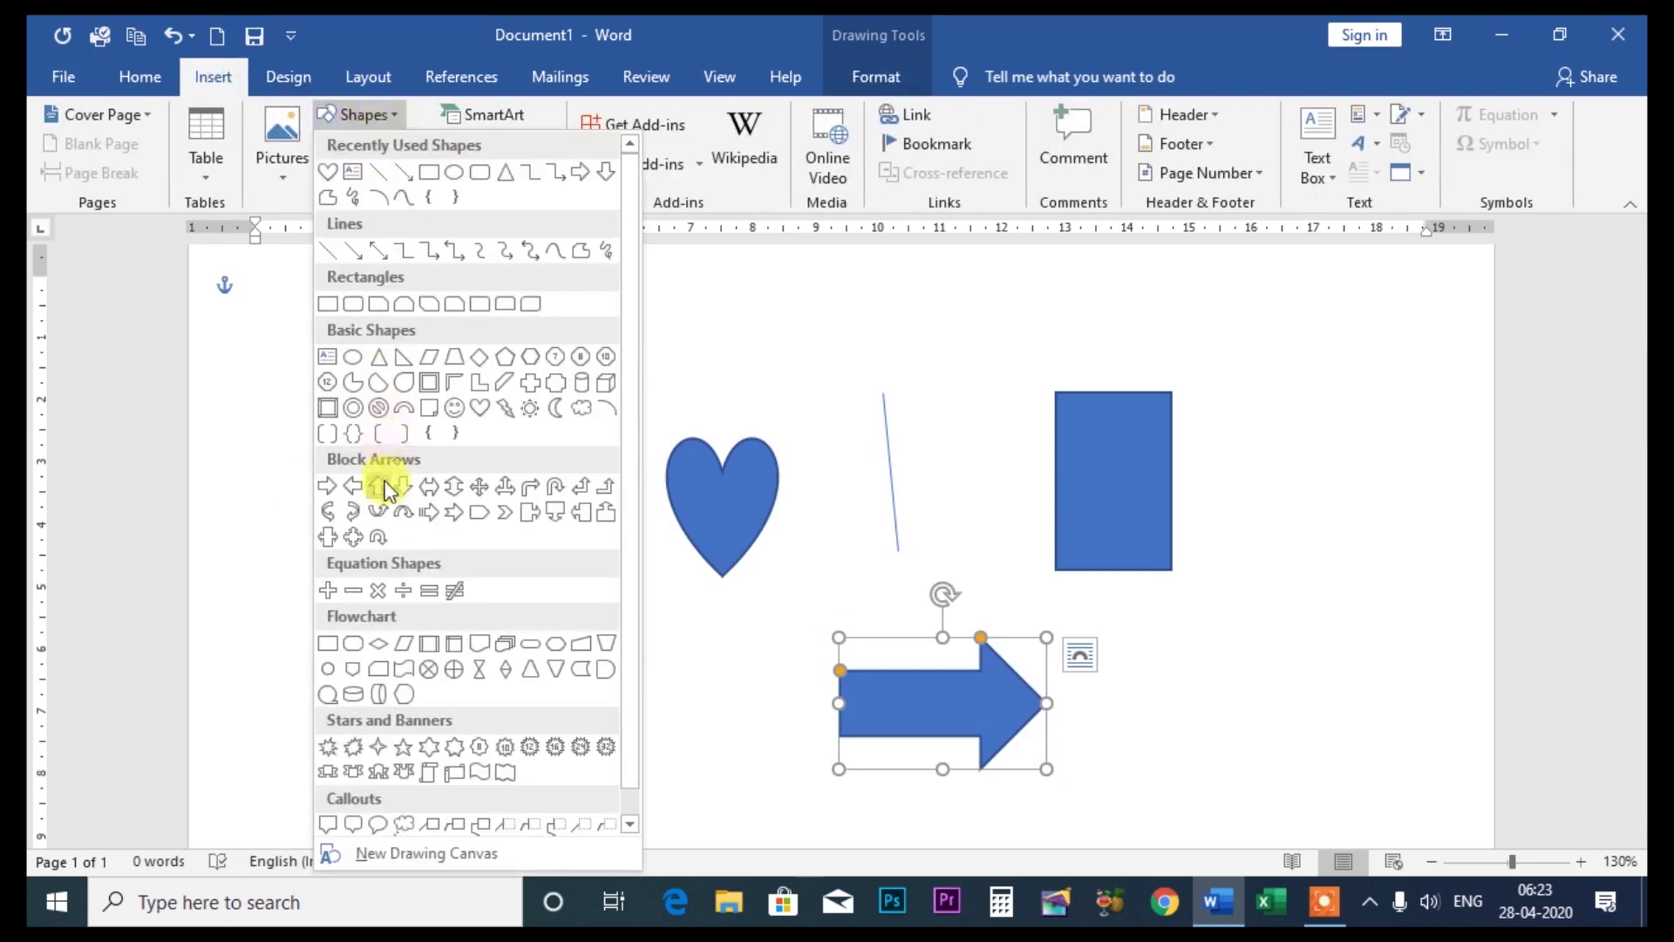
# Draw a multiply sign left of the heart and a Punched Tape shape at lower right
pyautogui.click(379, 596)
pyautogui.moveTo(543, 487); pyautogui.dragTo(636, 598)
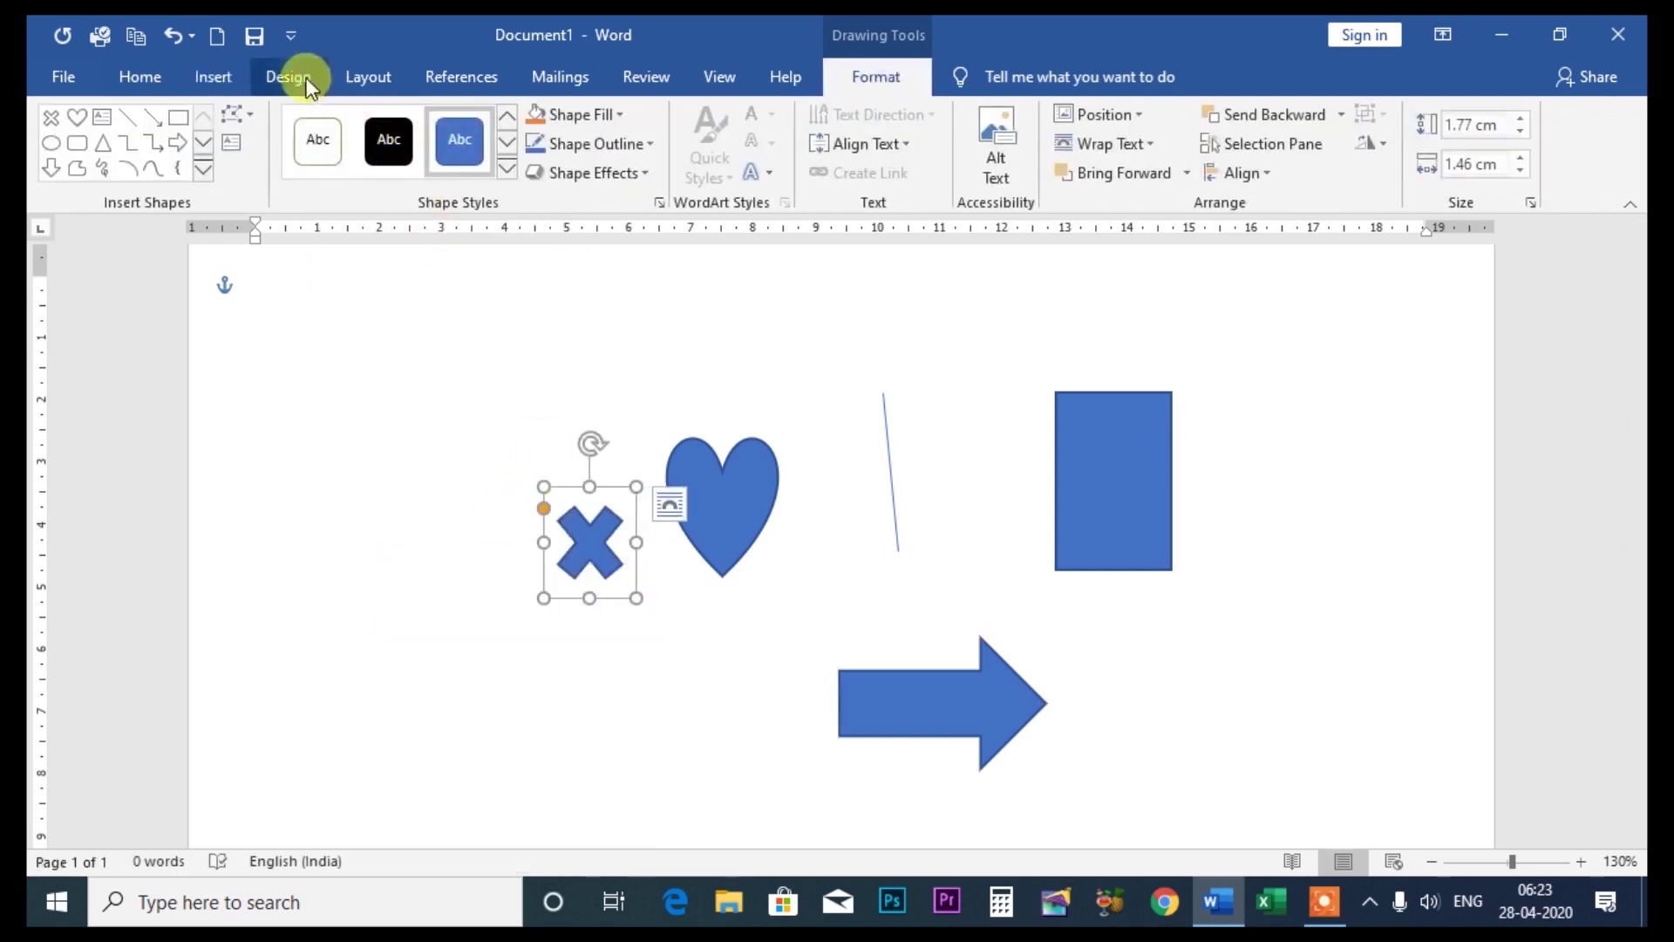
pyautogui.click(215, 77)
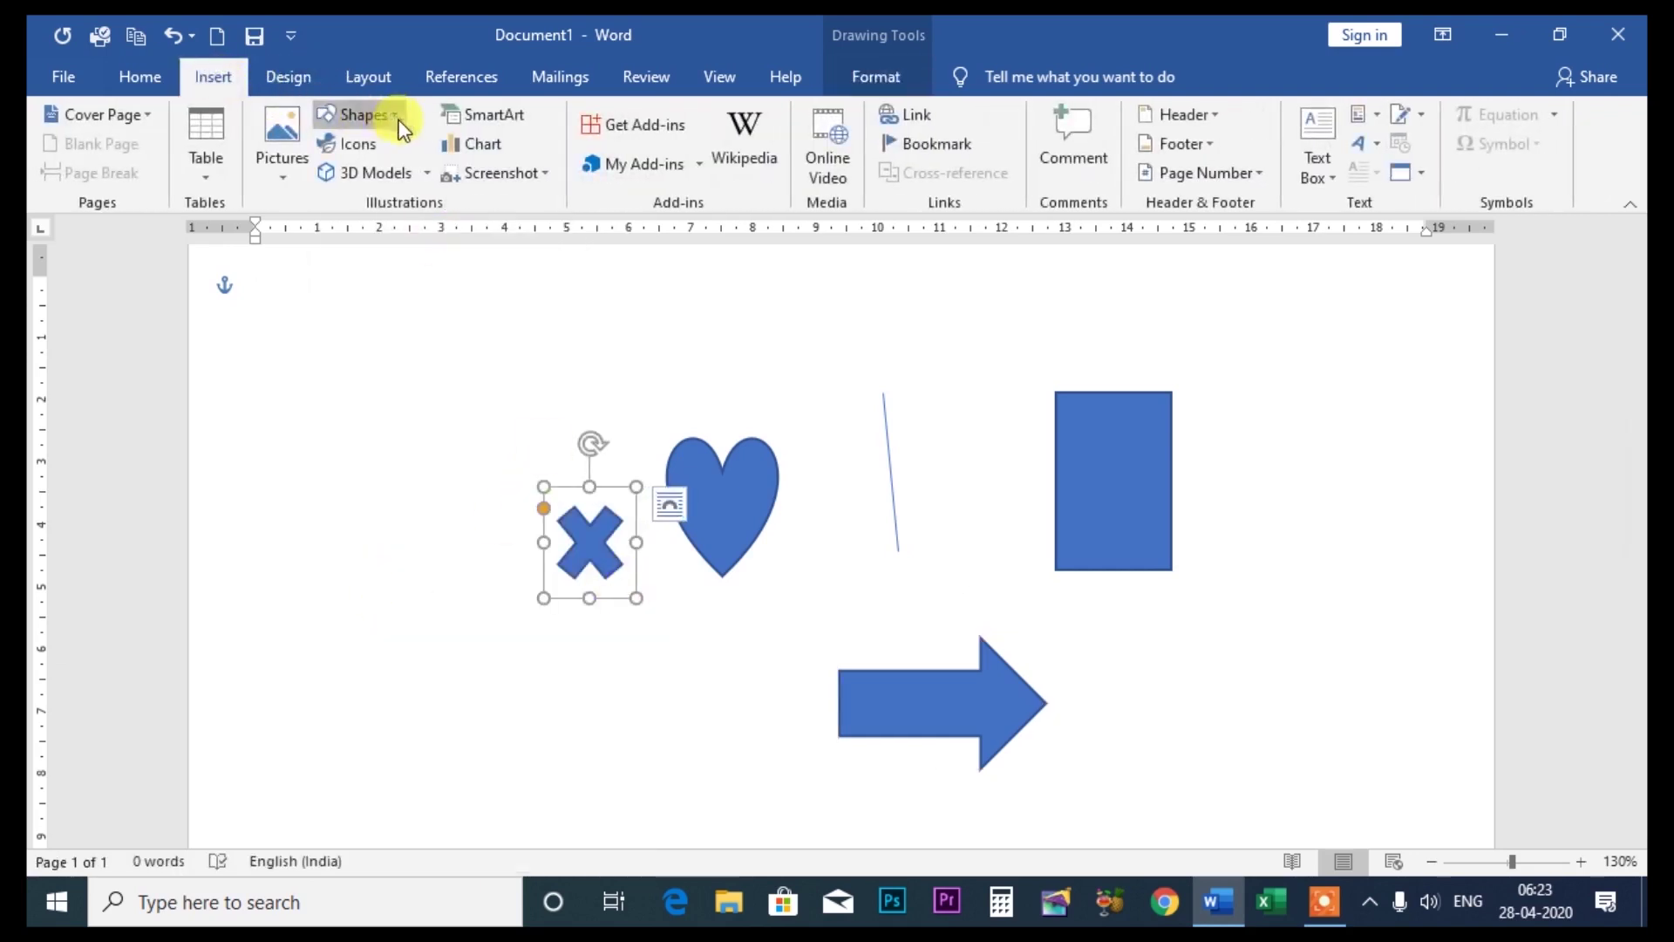
pyautogui.click(400, 124)
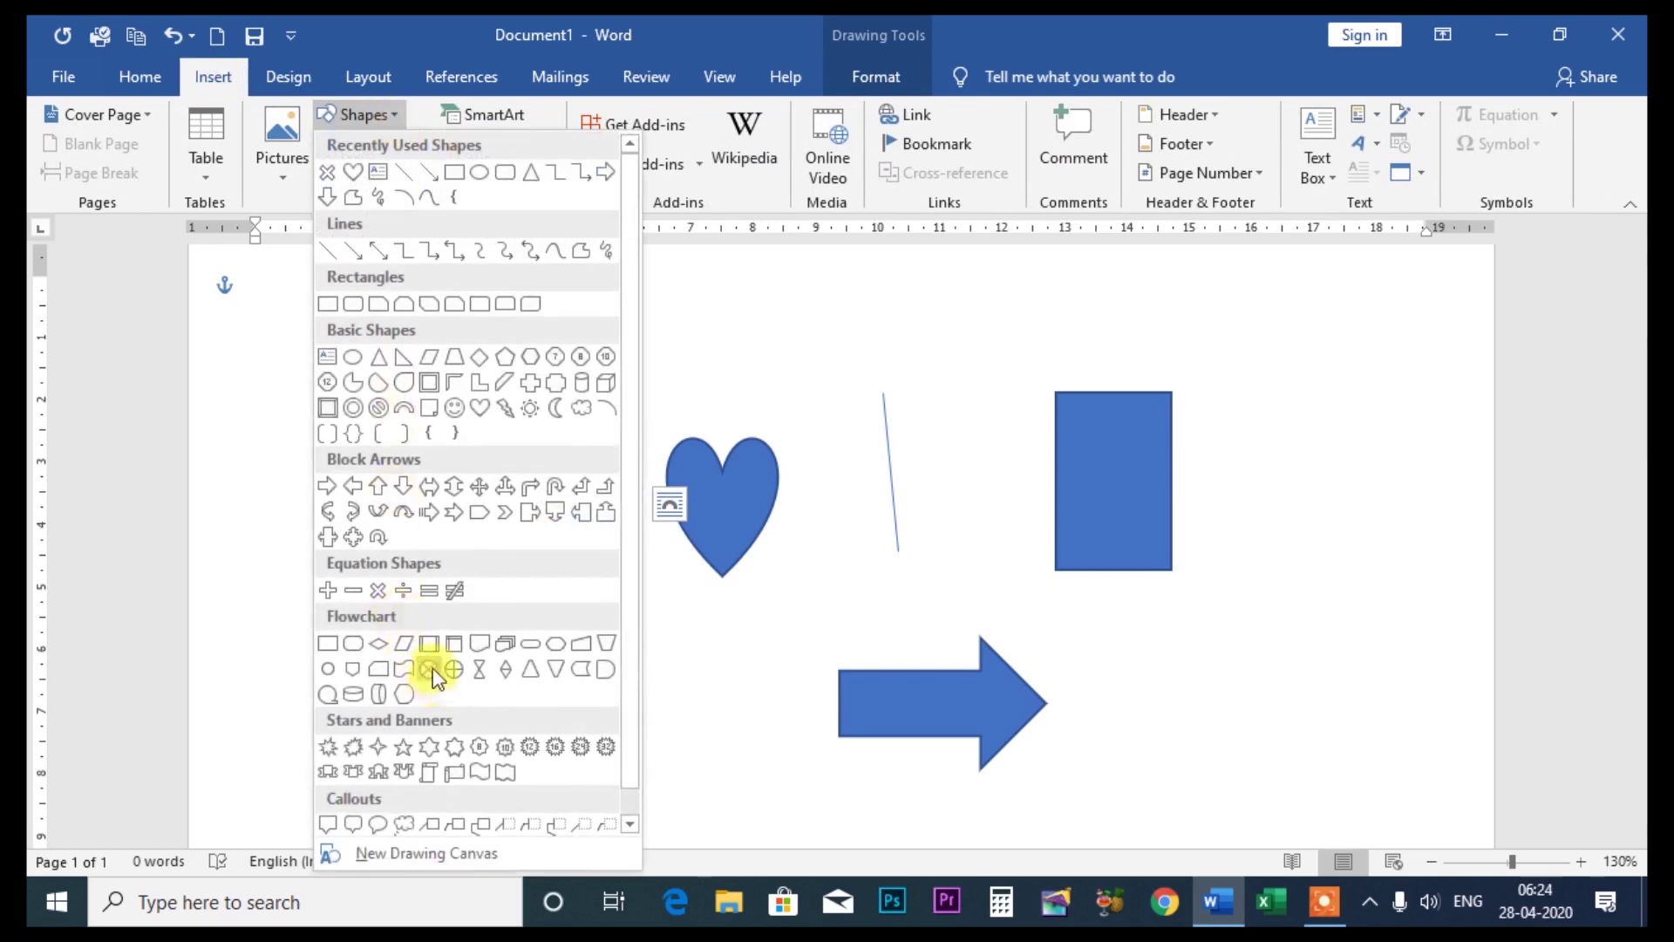
pyautogui.click(403, 669)
pyautogui.moveTo(1185, 618); pyautogui.dragTo(1392, 734)
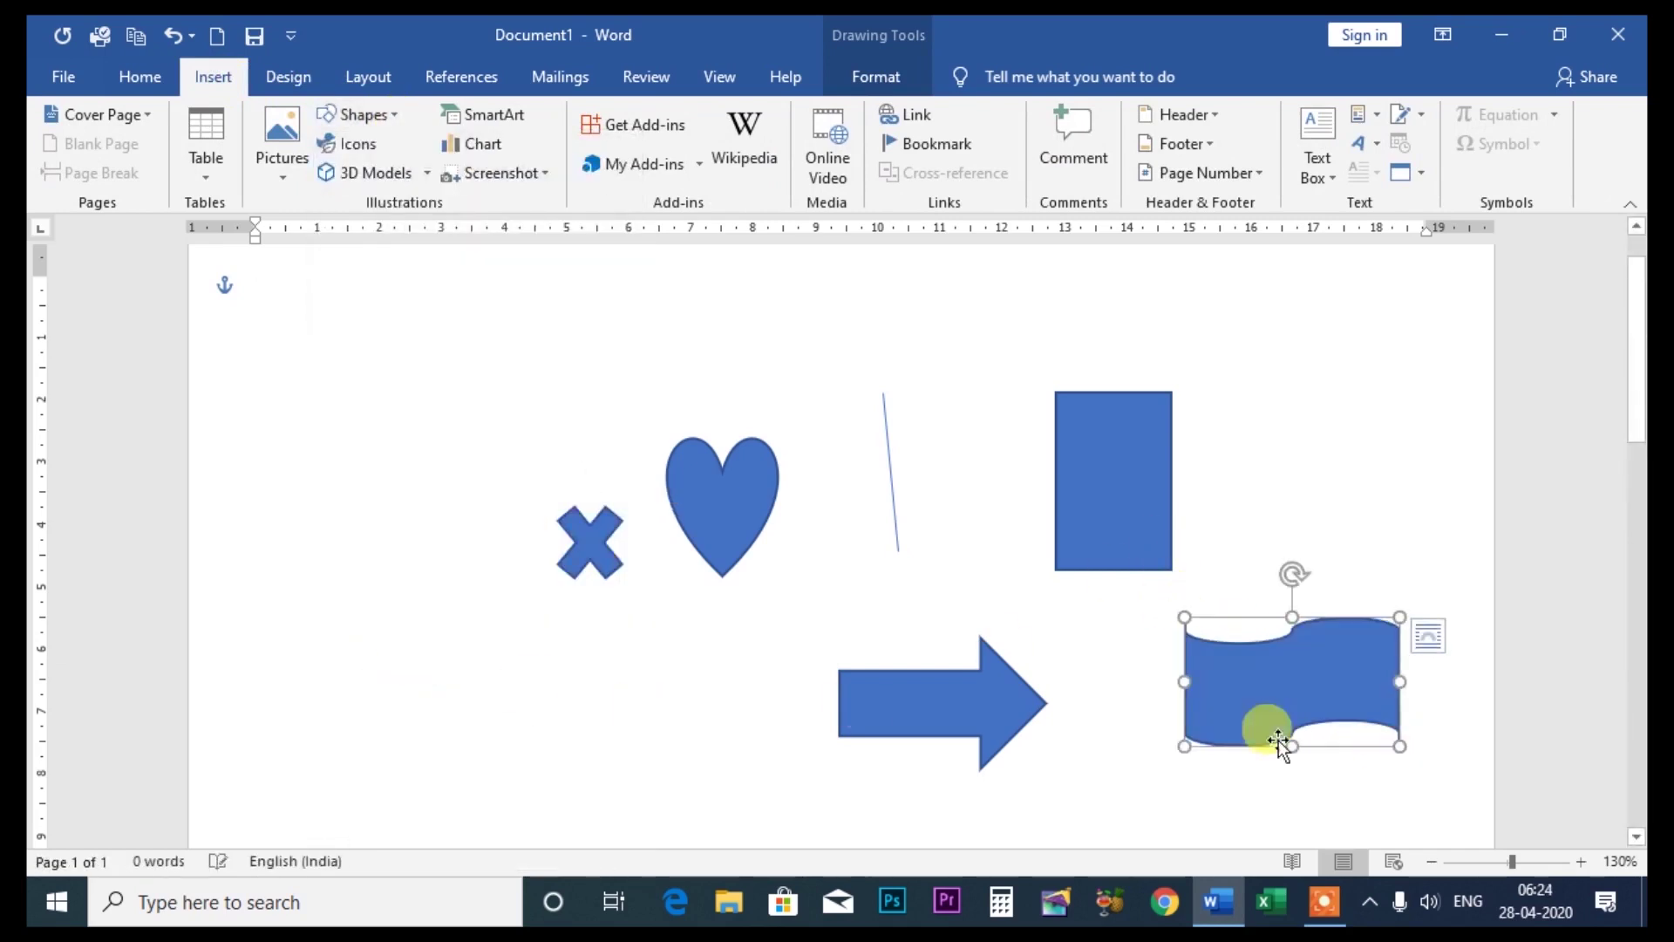
# Draw a ribbon banner at lower left and a four-point star over the rectangle
pyautogui.click(225, 79)
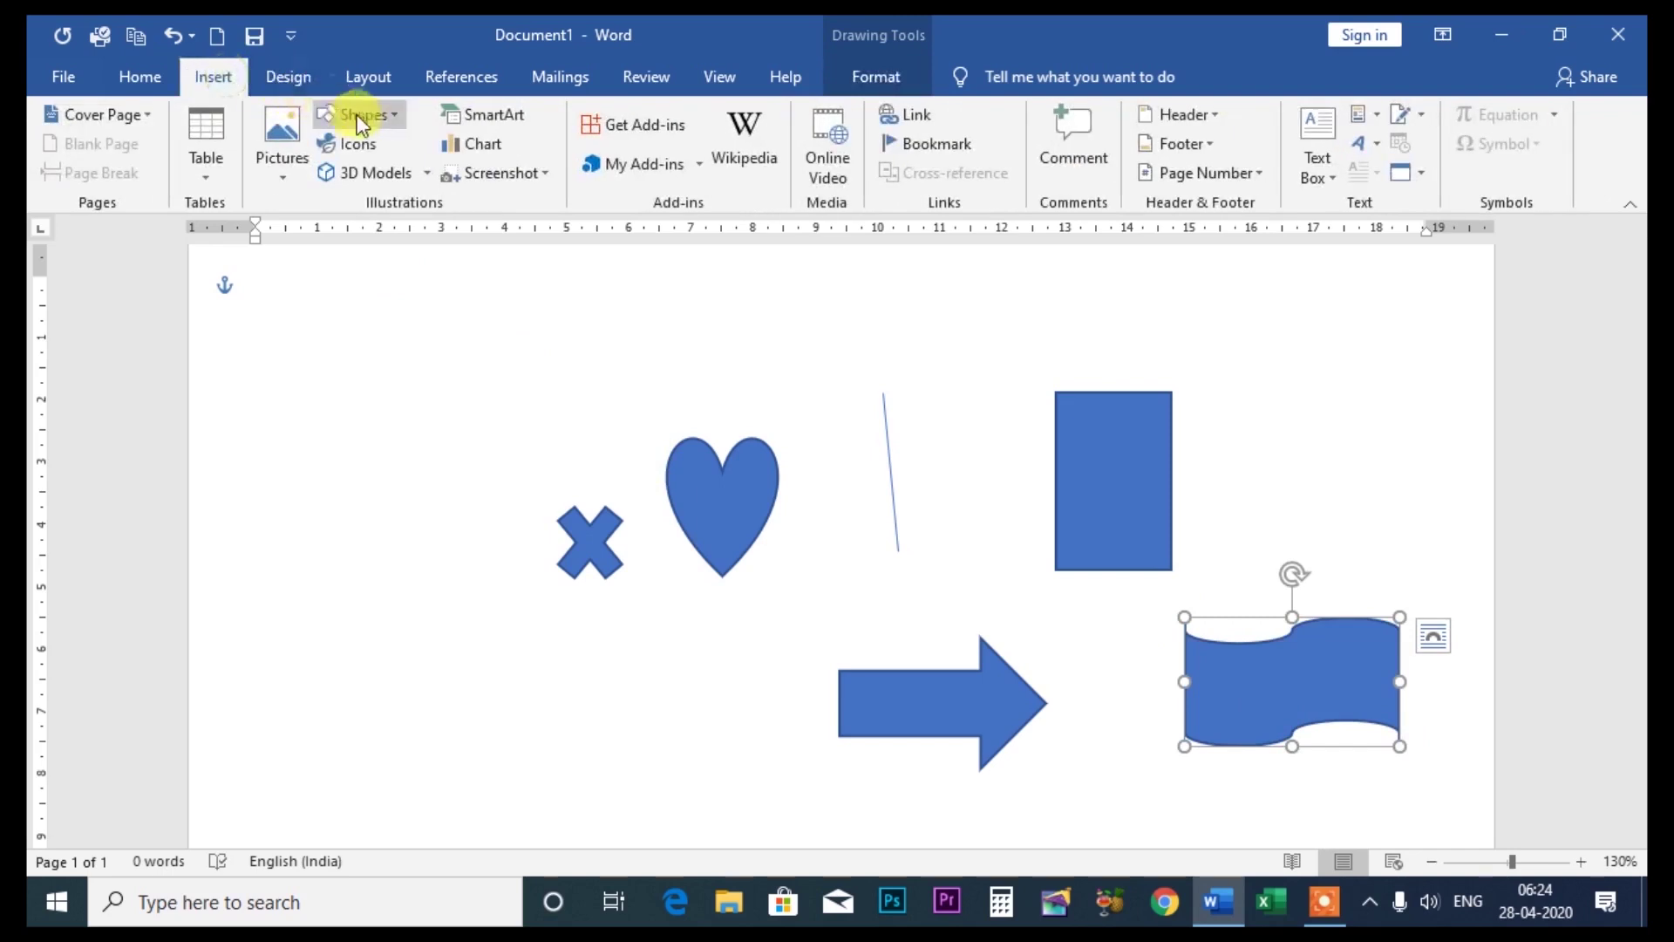
pyautogui.click(366, 117)
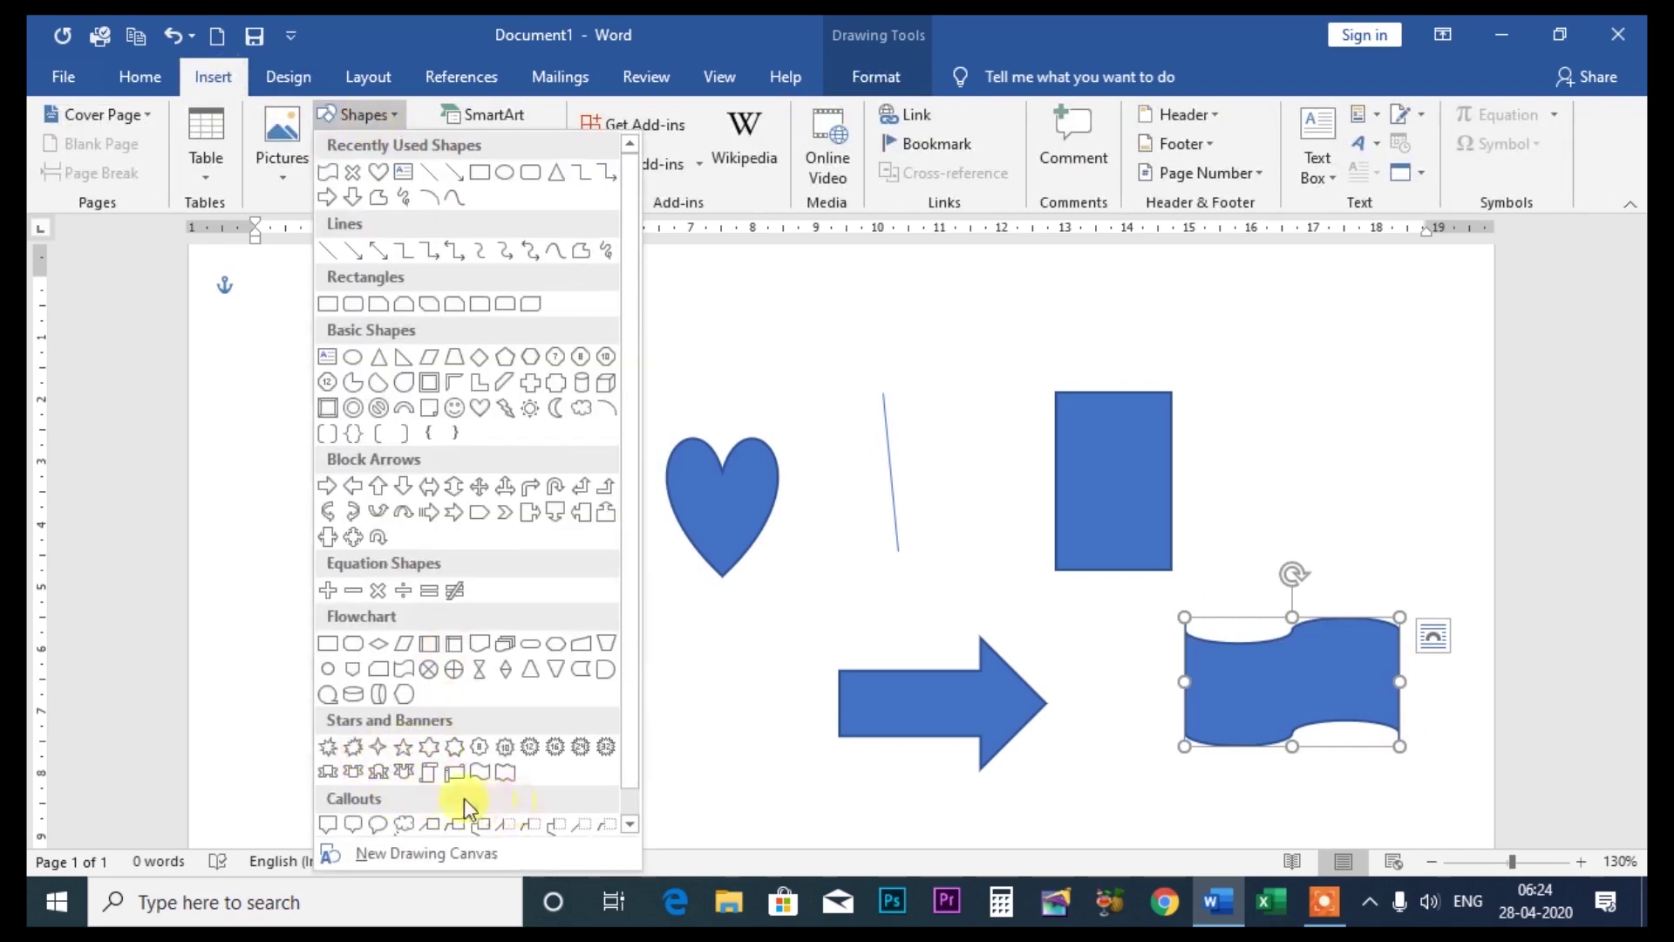
pyautogui.click(325, 772)
pyautogui.moveTo(510, 636); pyautogui.dragTo(707, 761)
pyautogui.moveTo(796, 793); pyautogui.dragTo(798, 794)
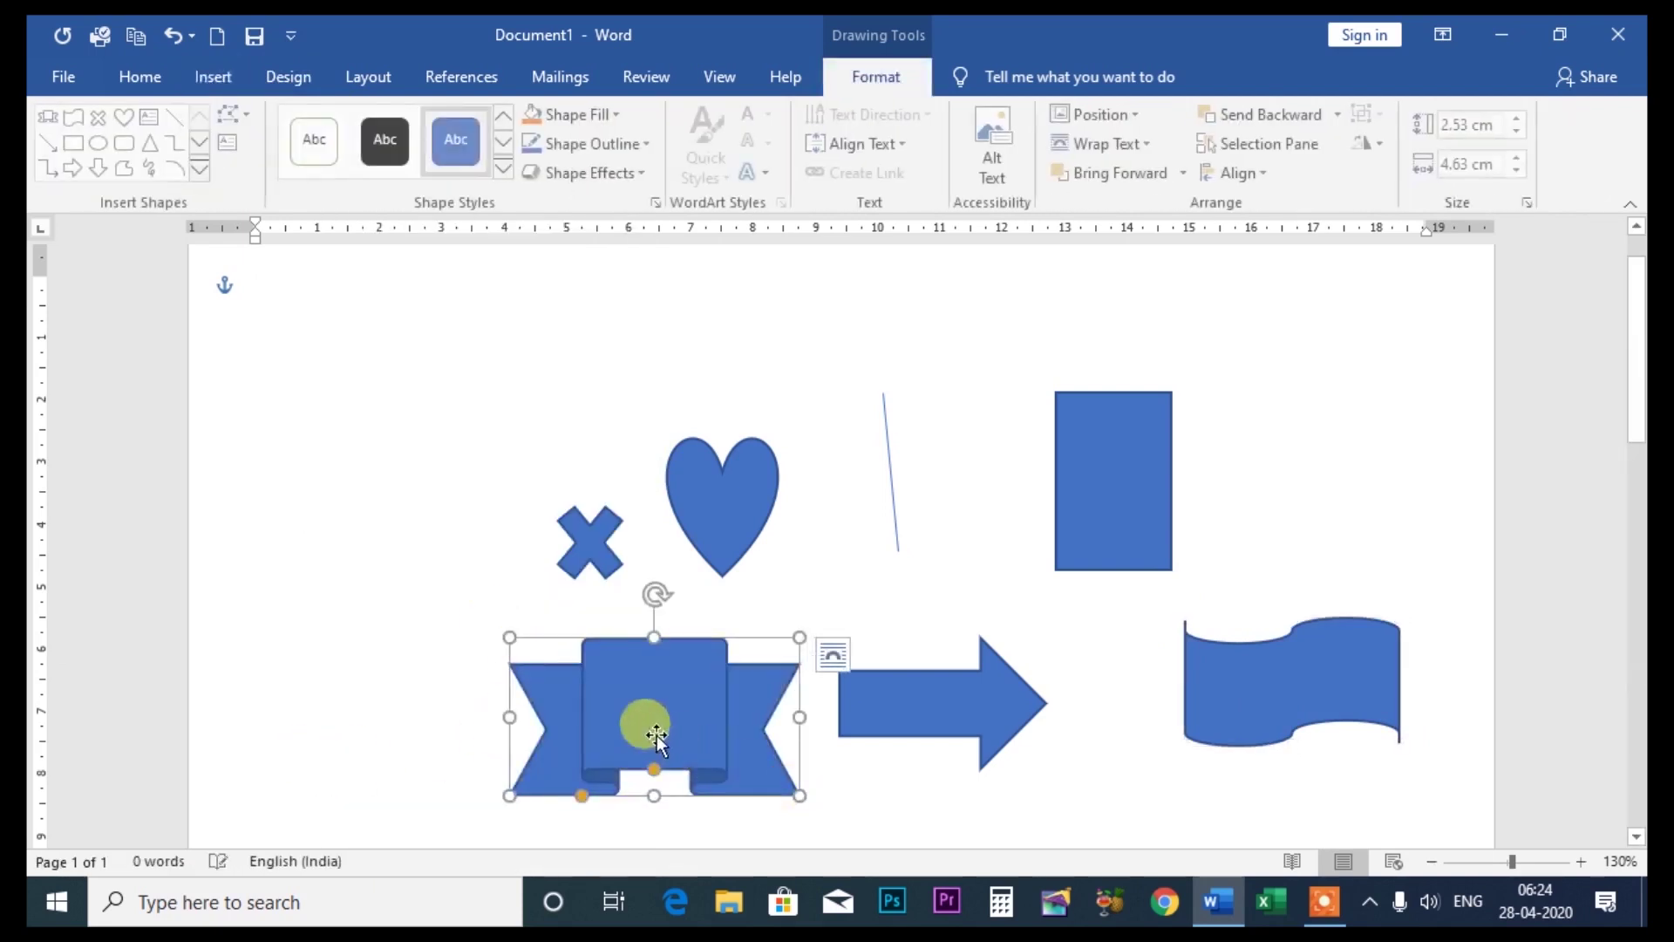
pyautogui.click(216, 75)
pyautogui.click(389, 113)
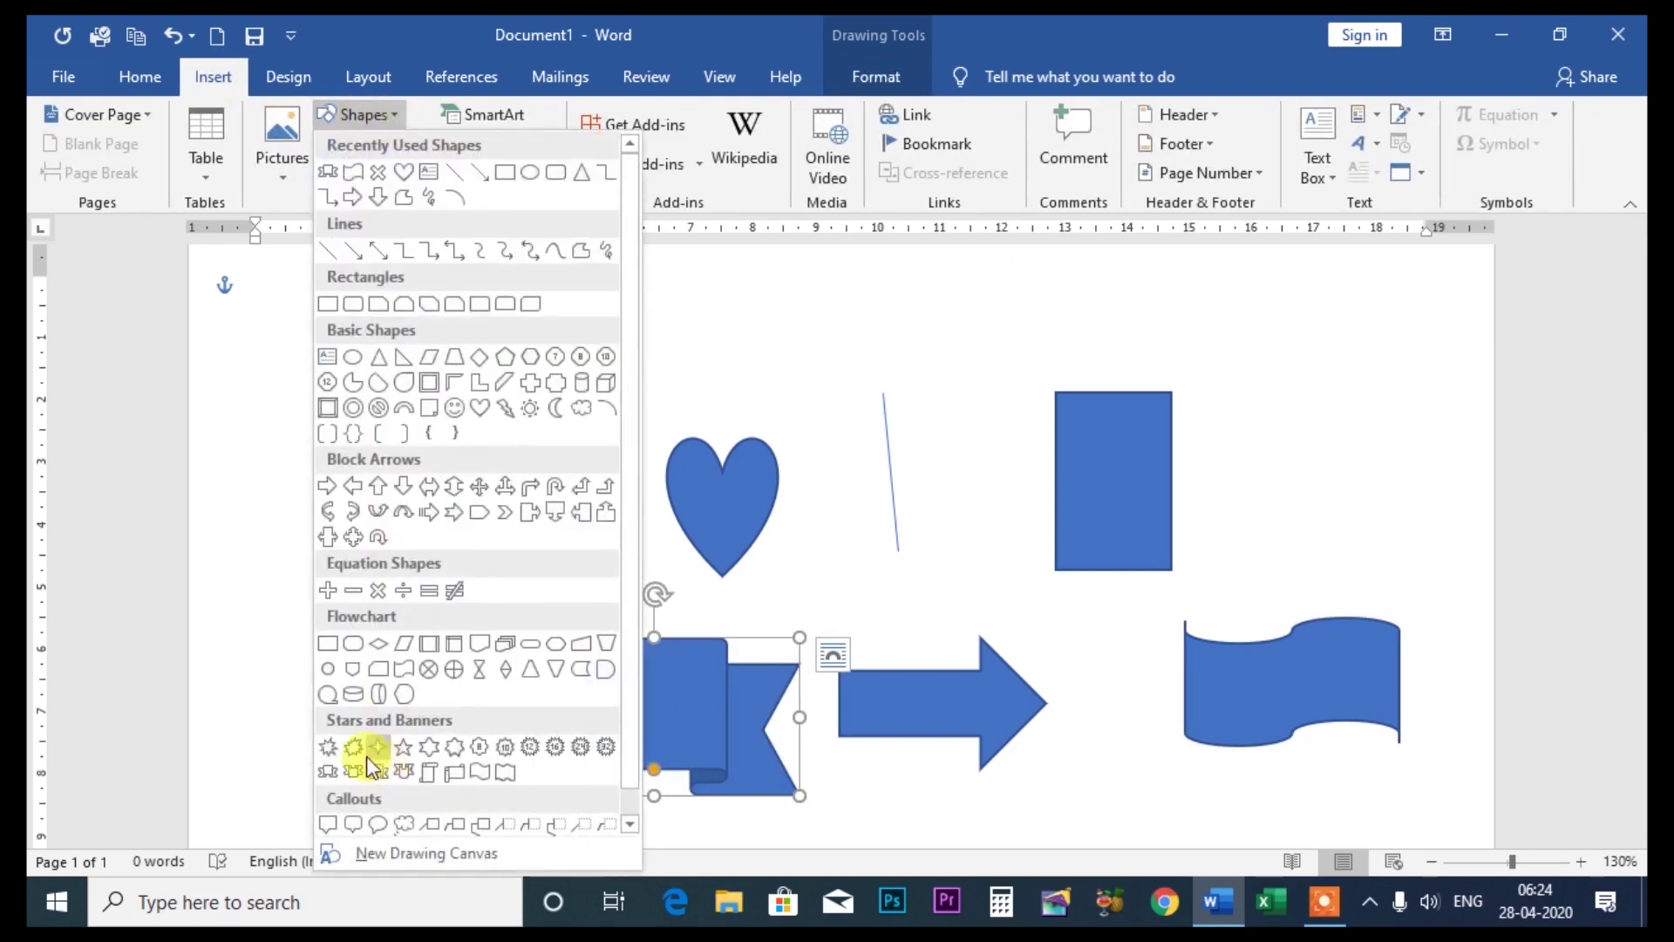
pyautogui.click(373, 750)
pyautogui.moveTo(947, 330); pyautogui.dragTo(1085, 481)
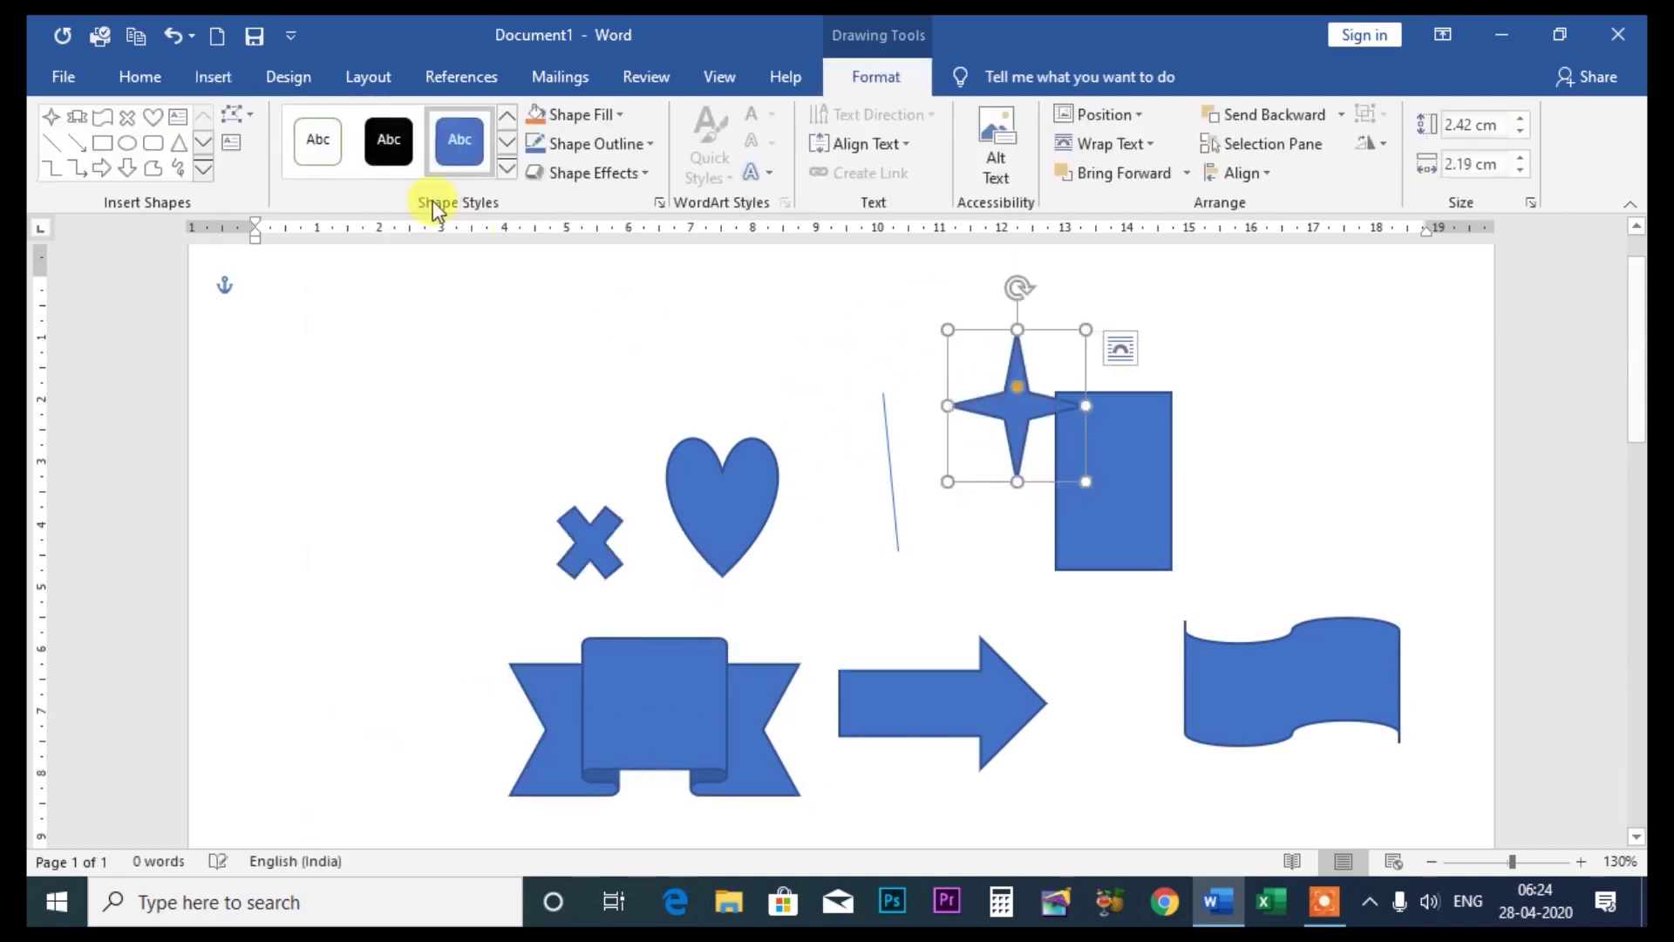
# Draw a cloud callout at the upper left of the page
pyautogui.click(218, 75)
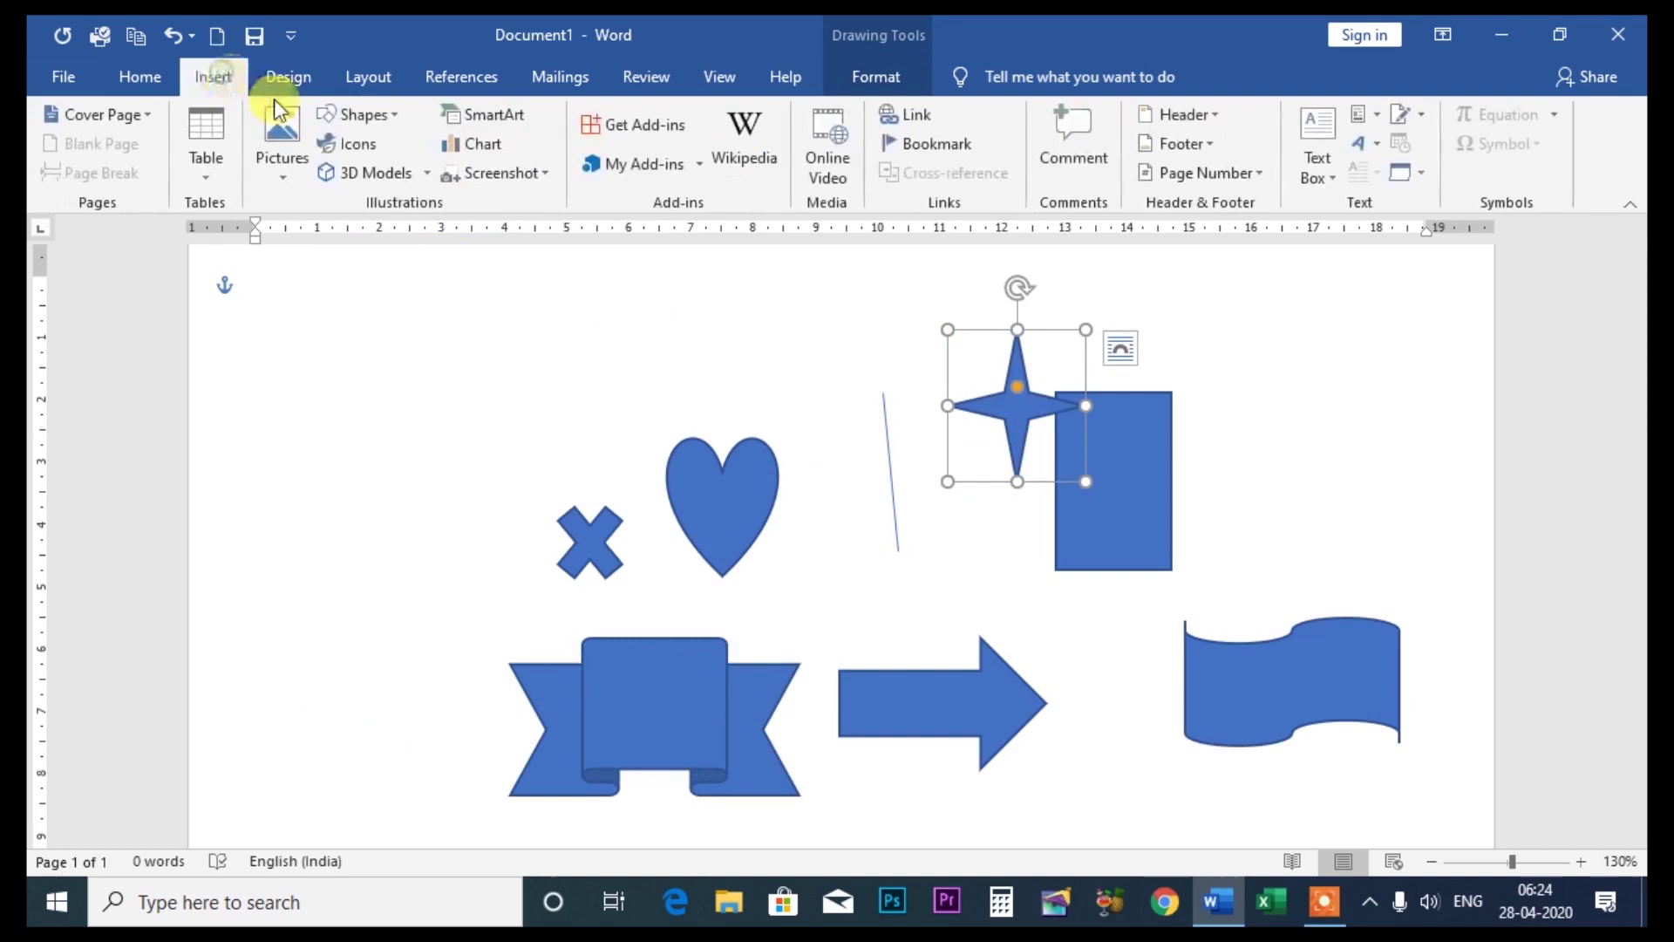
pyautogui.click(388, 115)
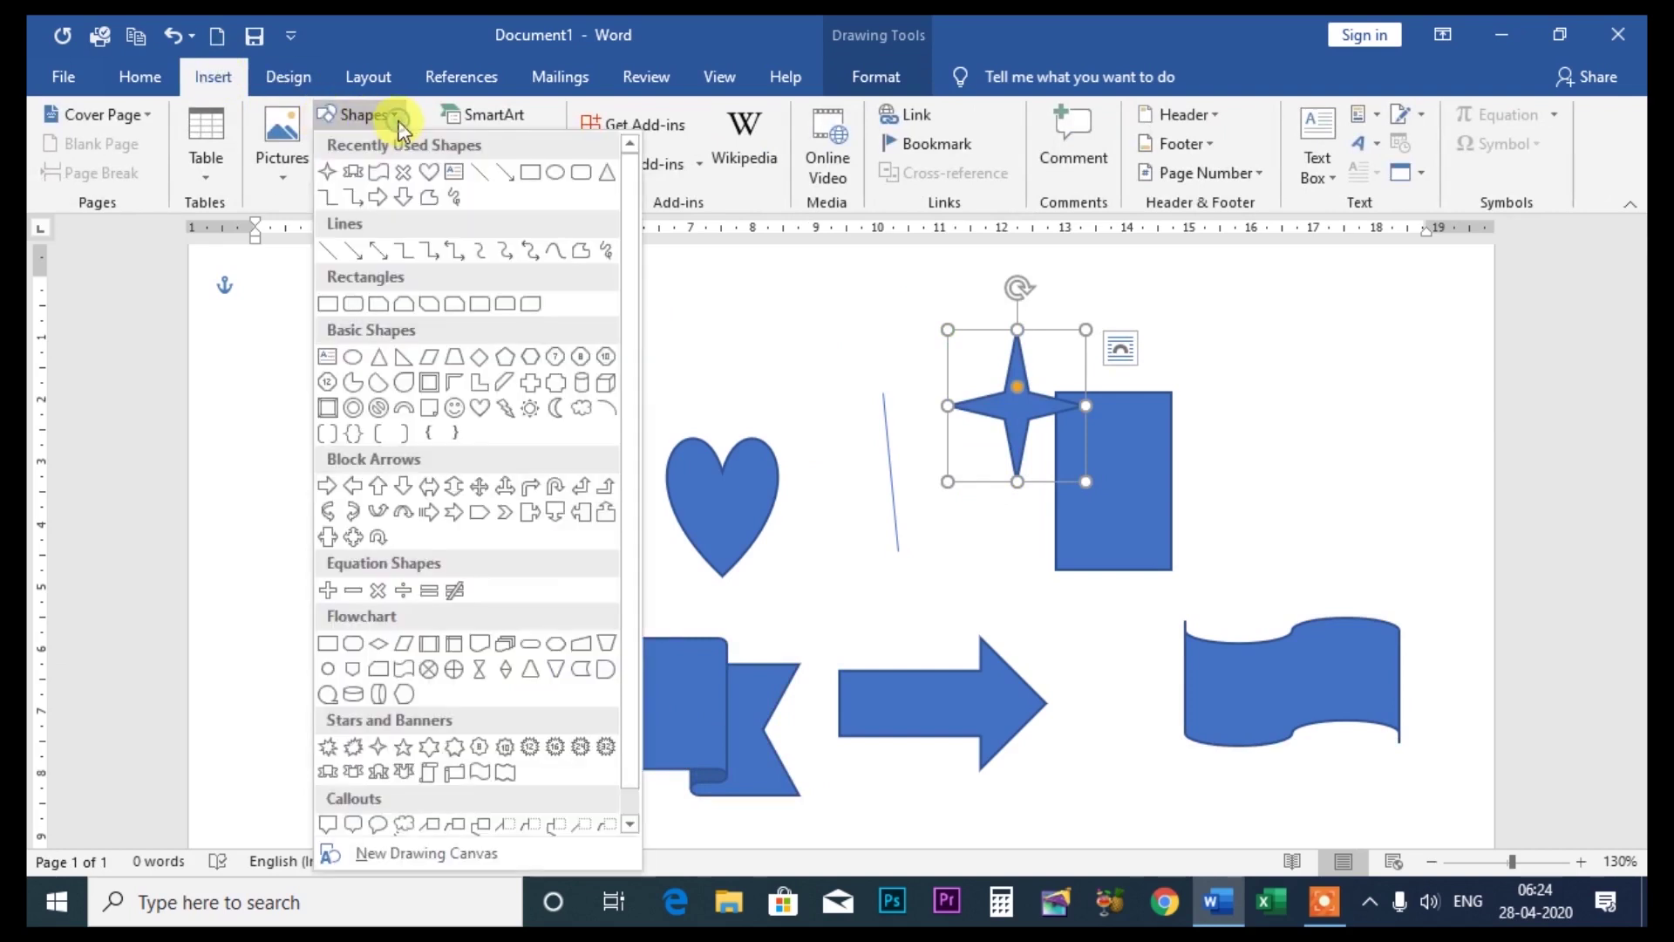
pyautogui.click(396, 828)
pyautogui.moveTo(344, 427); pyautogui.dragTo(465, 551)
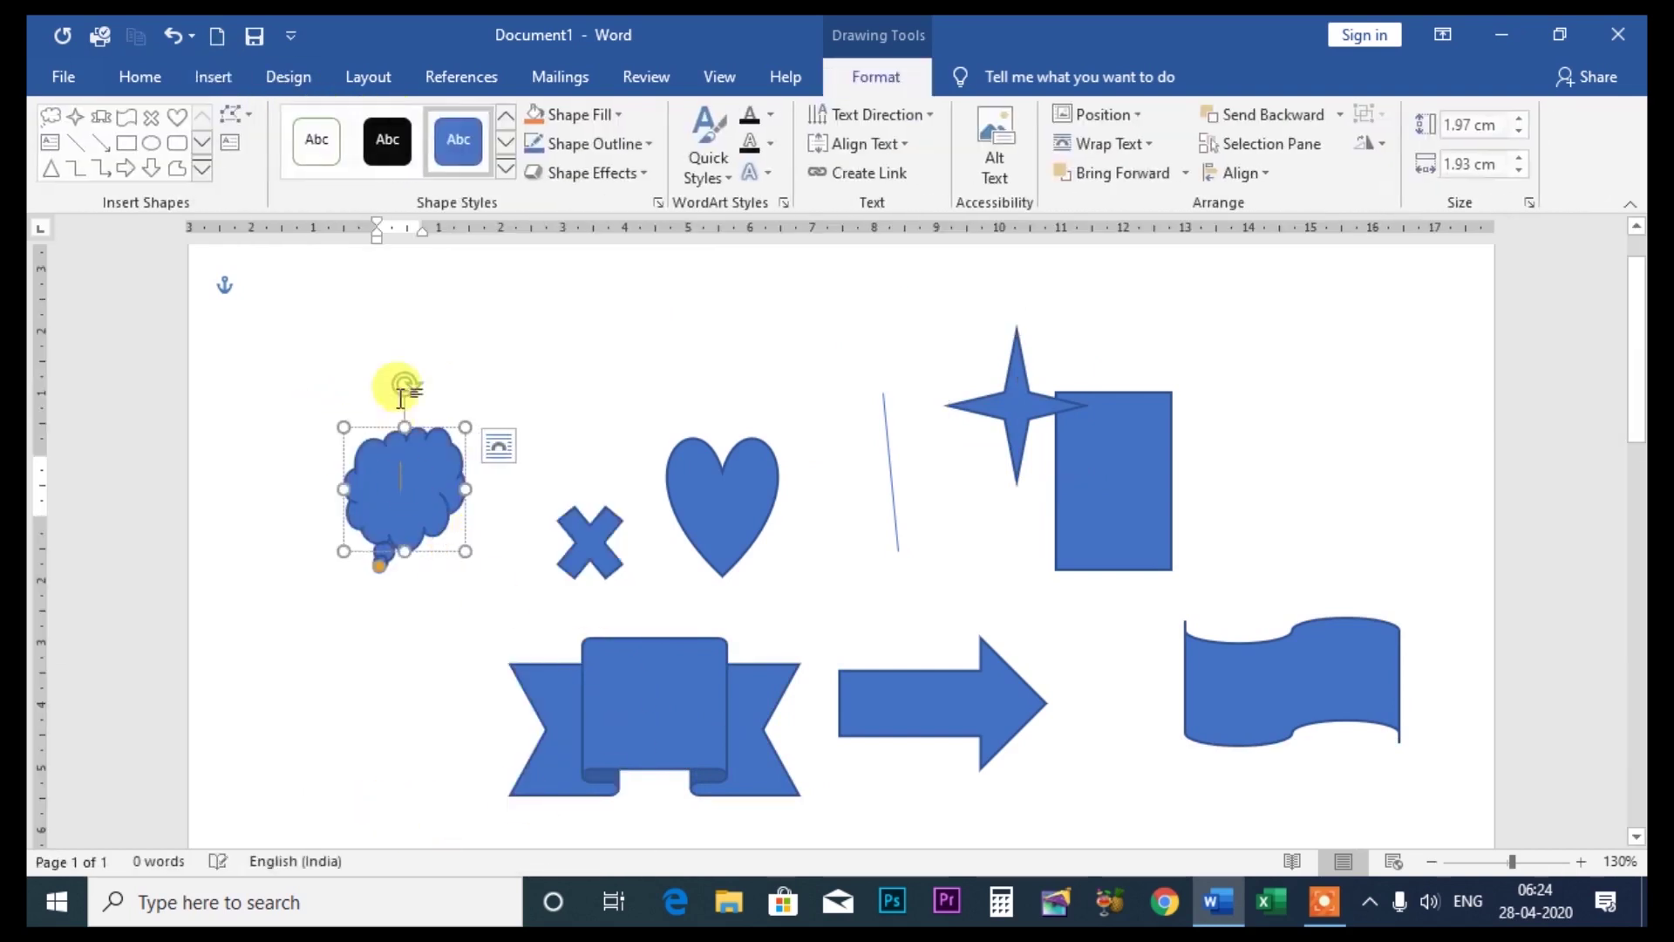
pyautogui.click(407, 471)
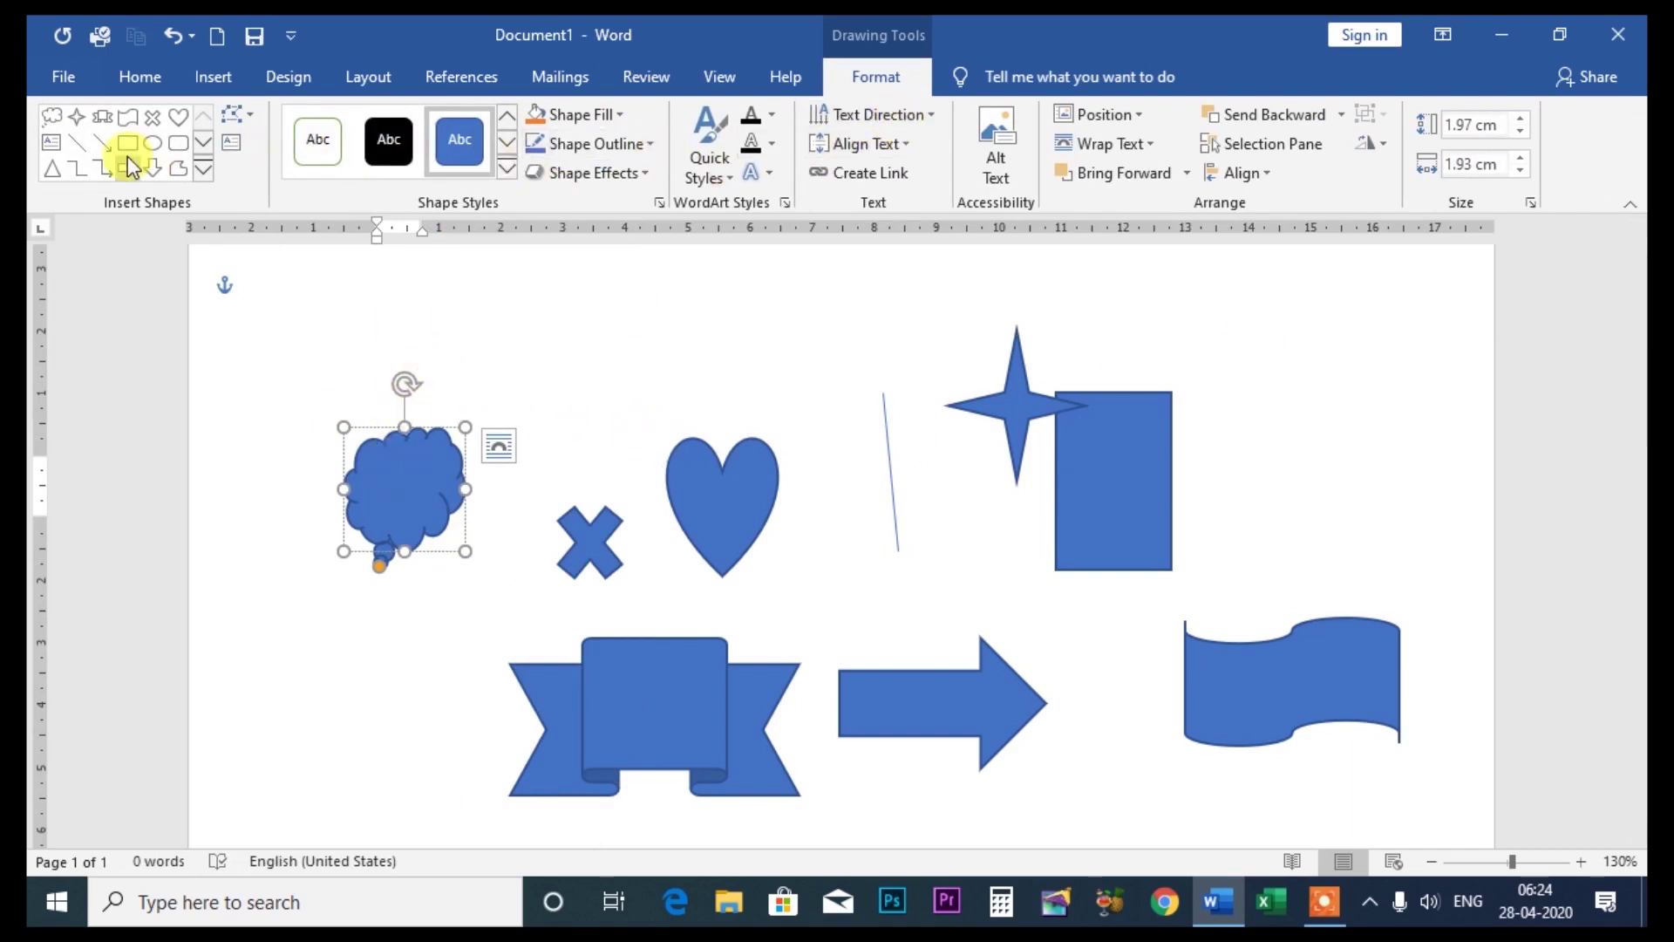
pyautogui.click(403, 474)
pyautogui.click(400, 490)
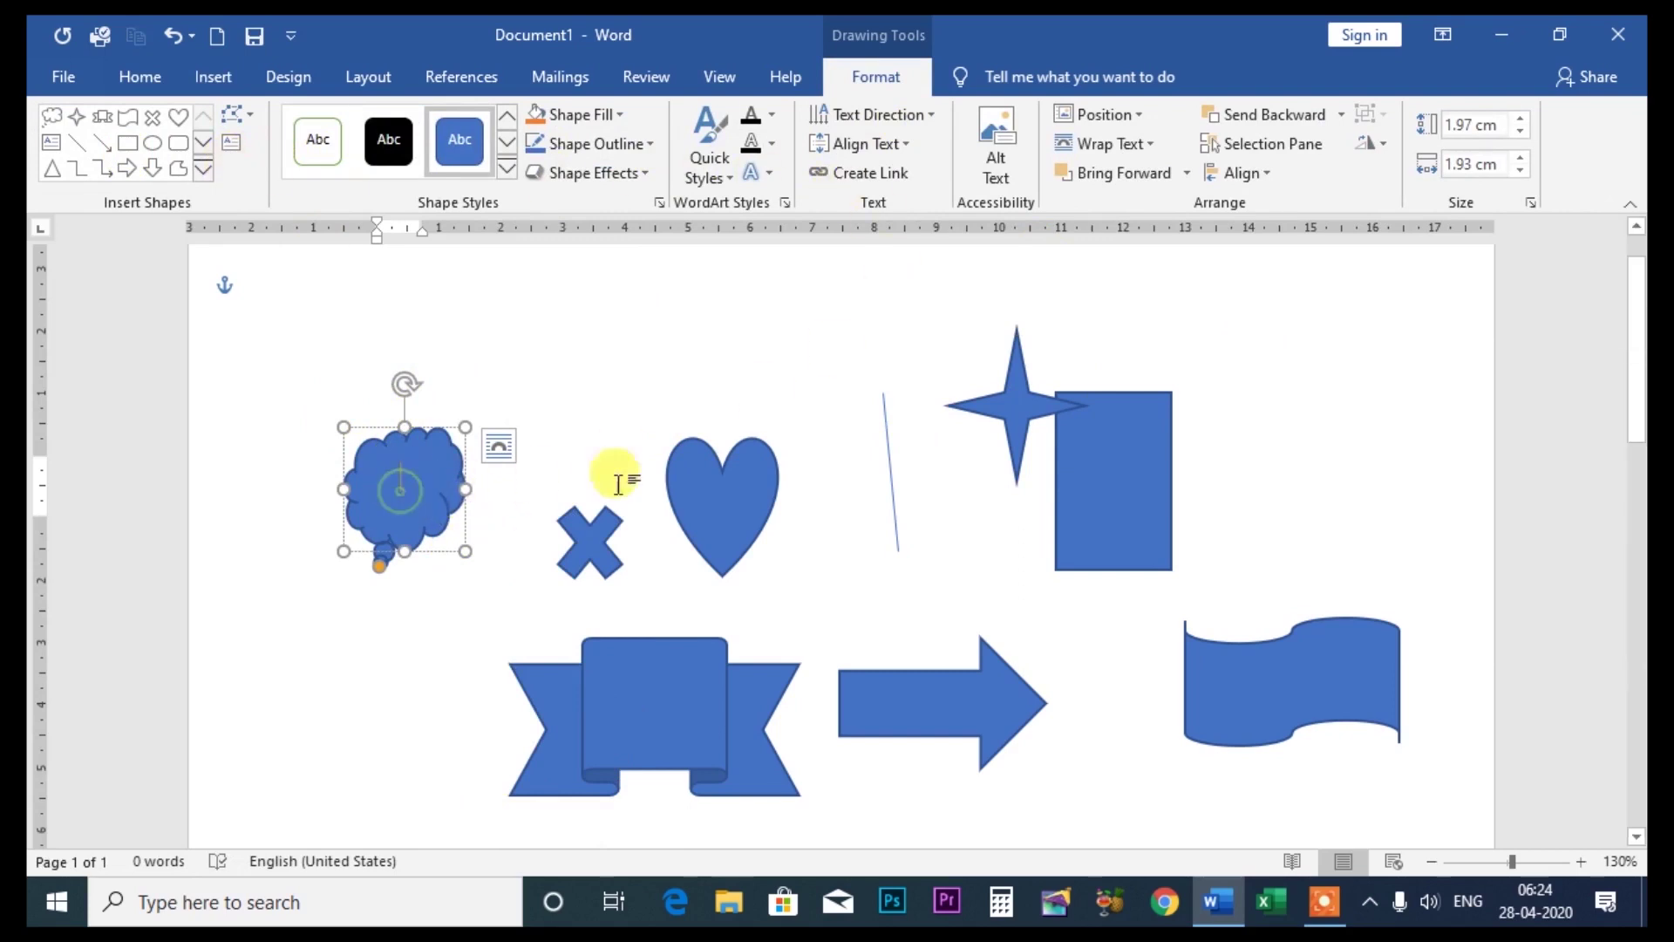
# Undo with Ctrl+Z until all the sample shapes and the line are gone
pyautogui.hotkey('ctrl', 'z')
pyautogui.hotkey('ctrl', 'z')
pyautogui.hotkey('ctrl', 'z')
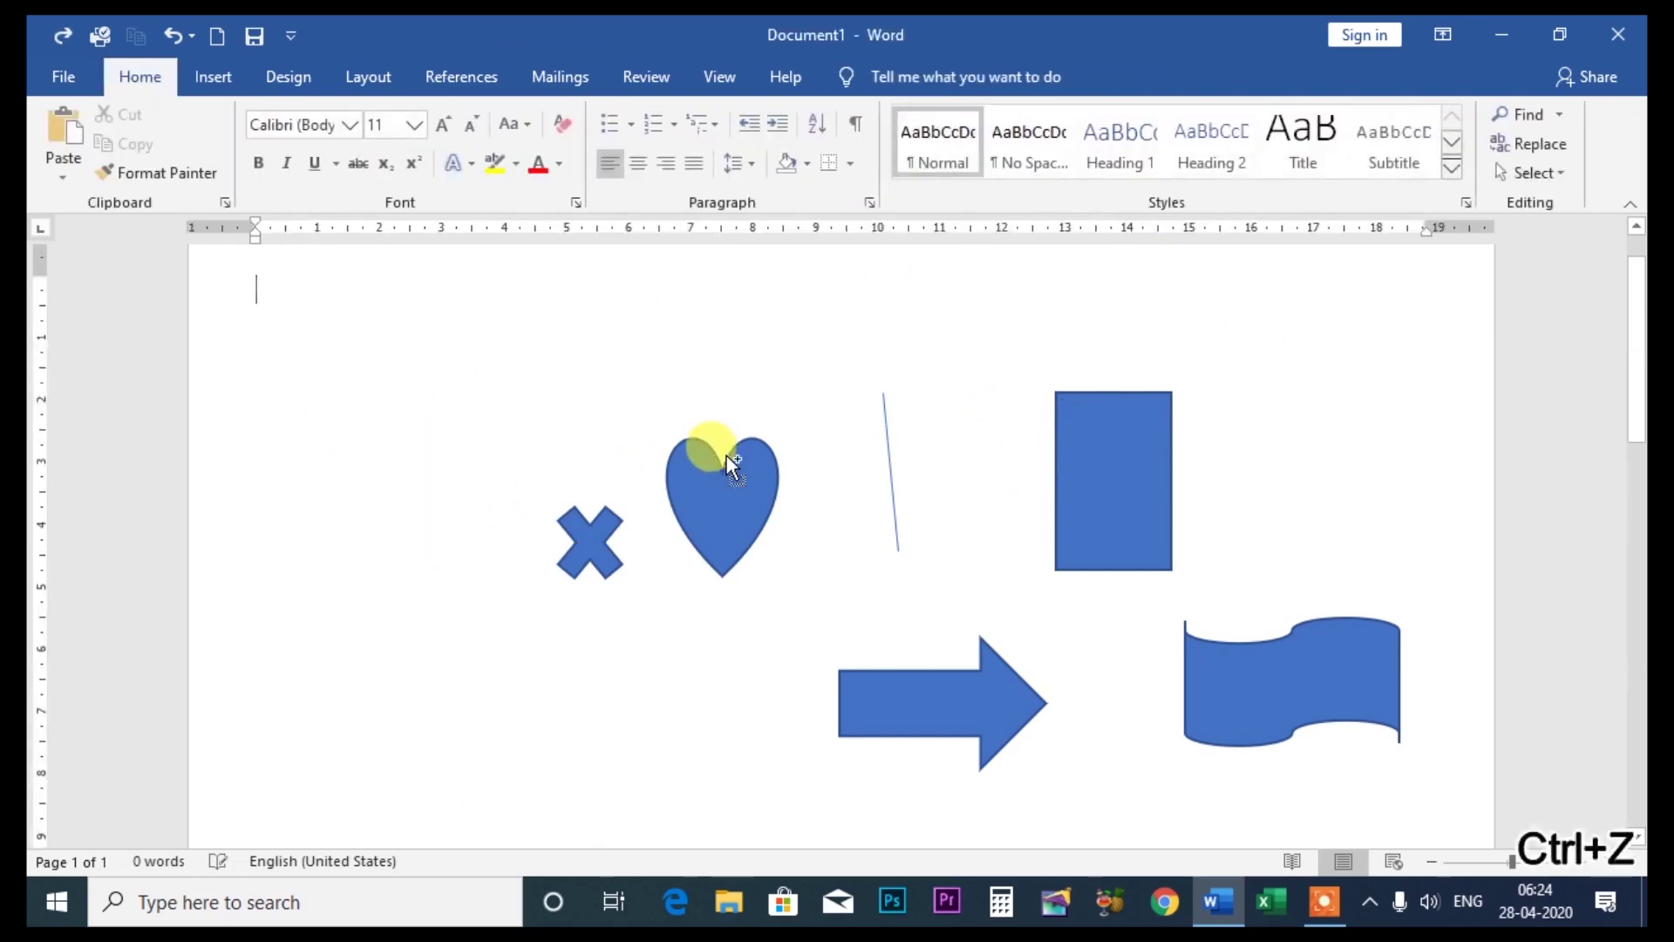
pyautogui.hotkey('ctrl', 'z')
pyautogui.hotkey('ctrl', 'z')
pyautogui.hotkey('ctrl', 'z')
pyautogui.hotkey('ctrl', 'z')
pyautogui.hotkey('ctrl', 'z')
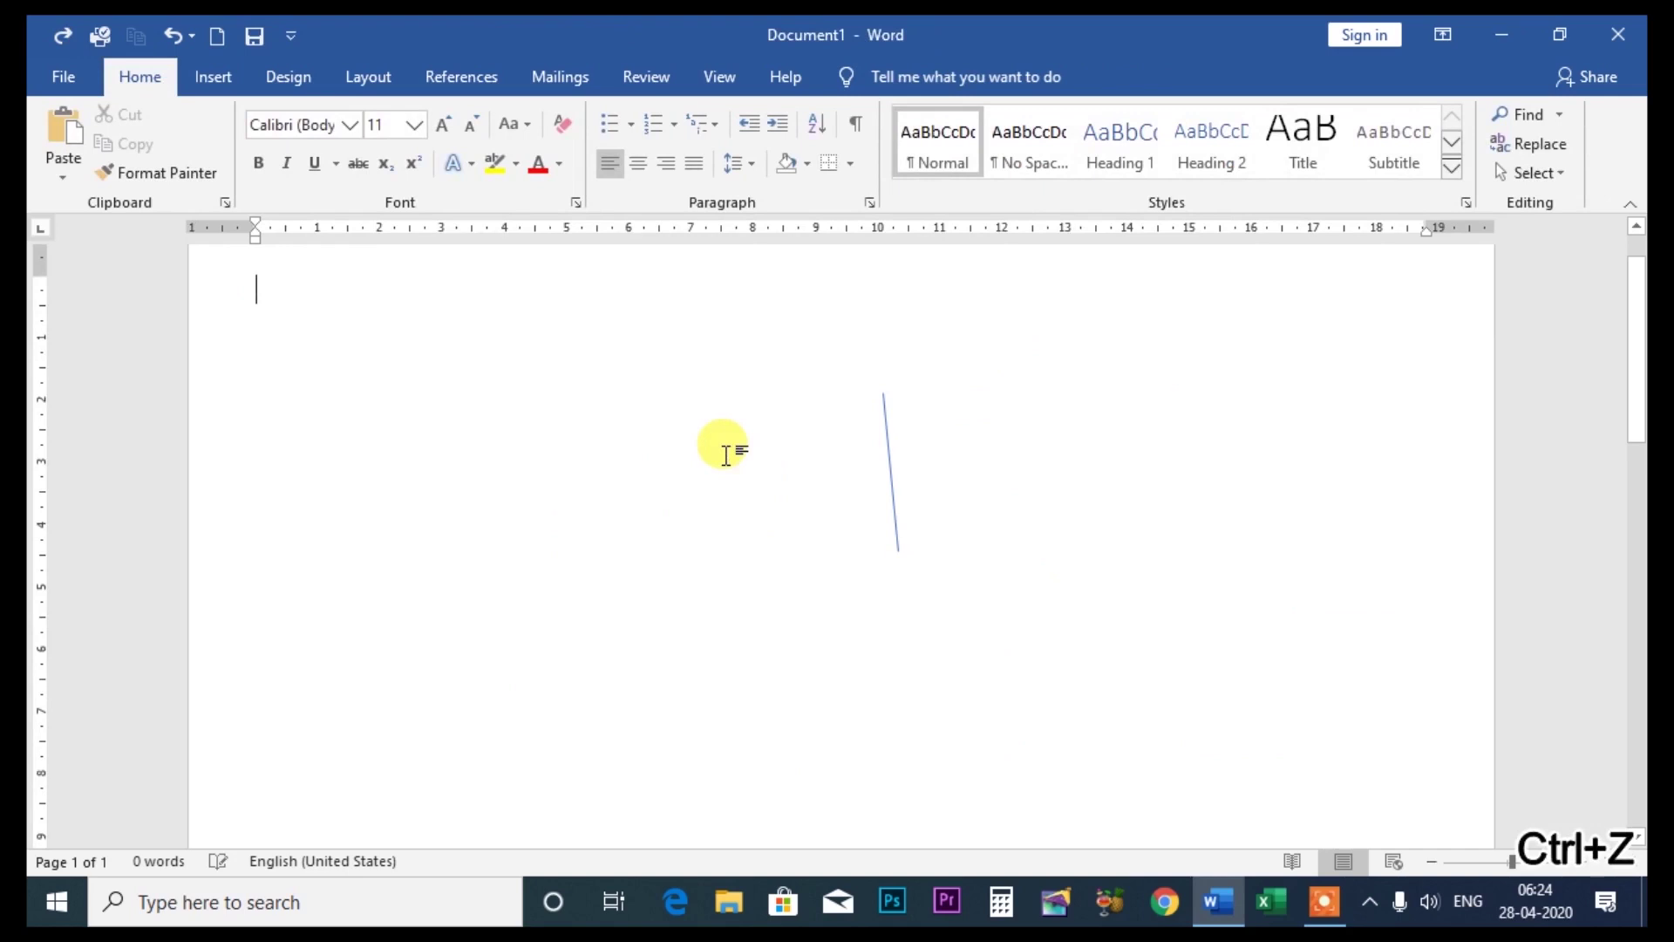
pyautogui.click(889, 438)
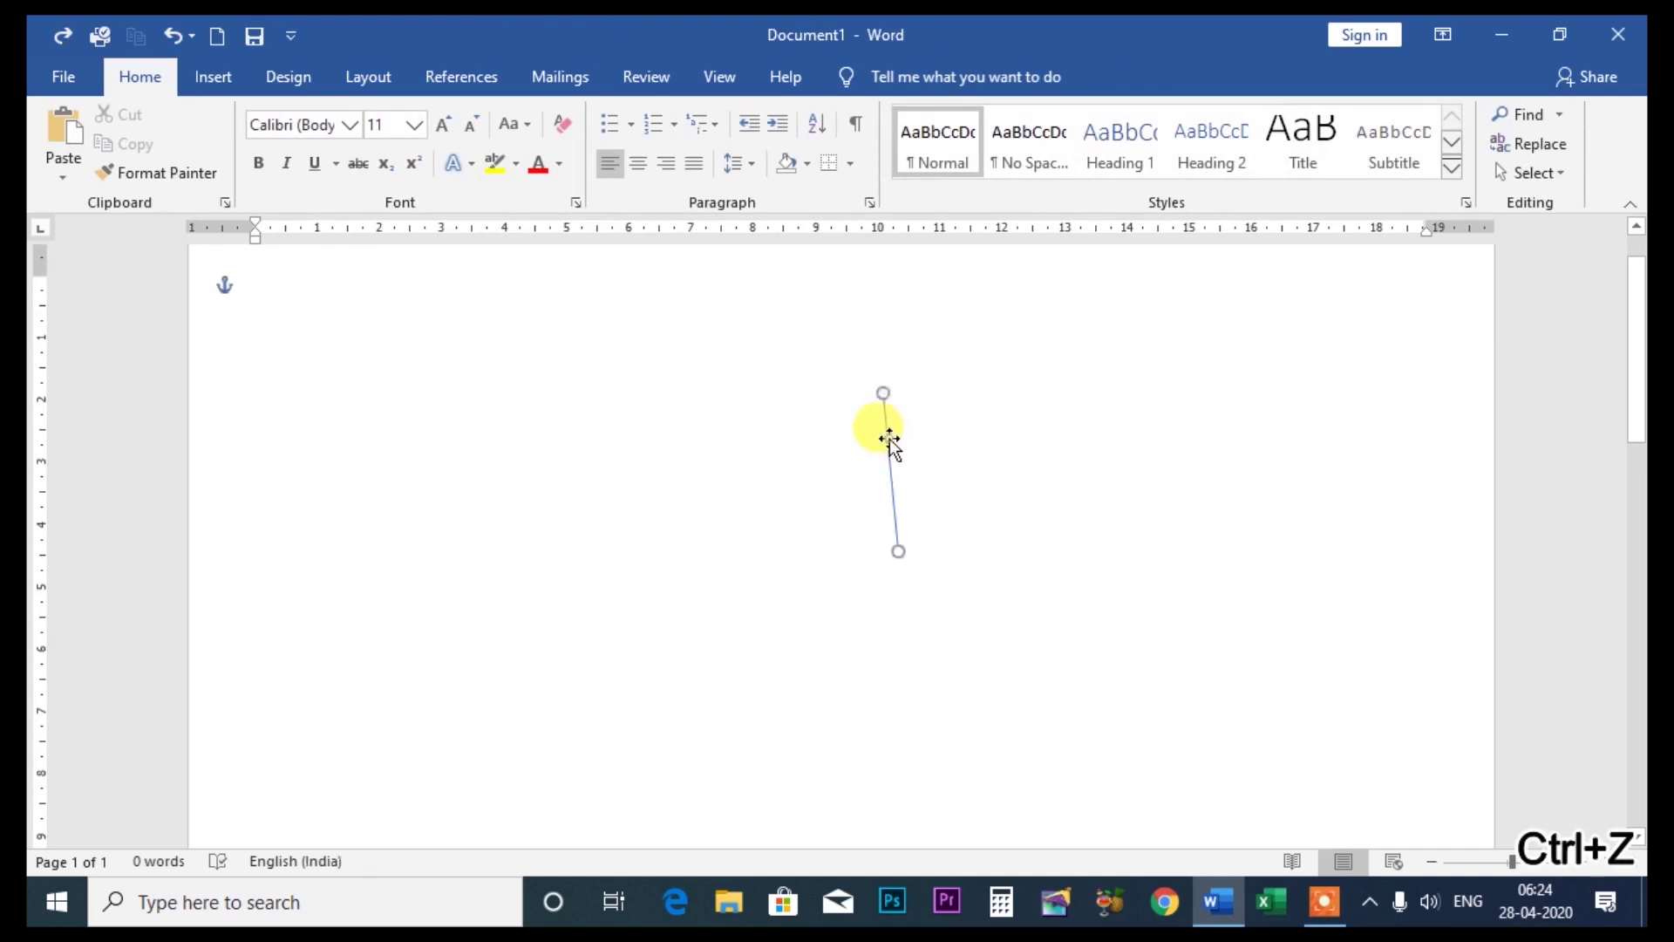
pyautogui.hotkey('ctrl', 'z')
# Draw one large blue heart, 4.69 × 5.69 cm, in the middle of the page
pyautogui.click(213, 76)
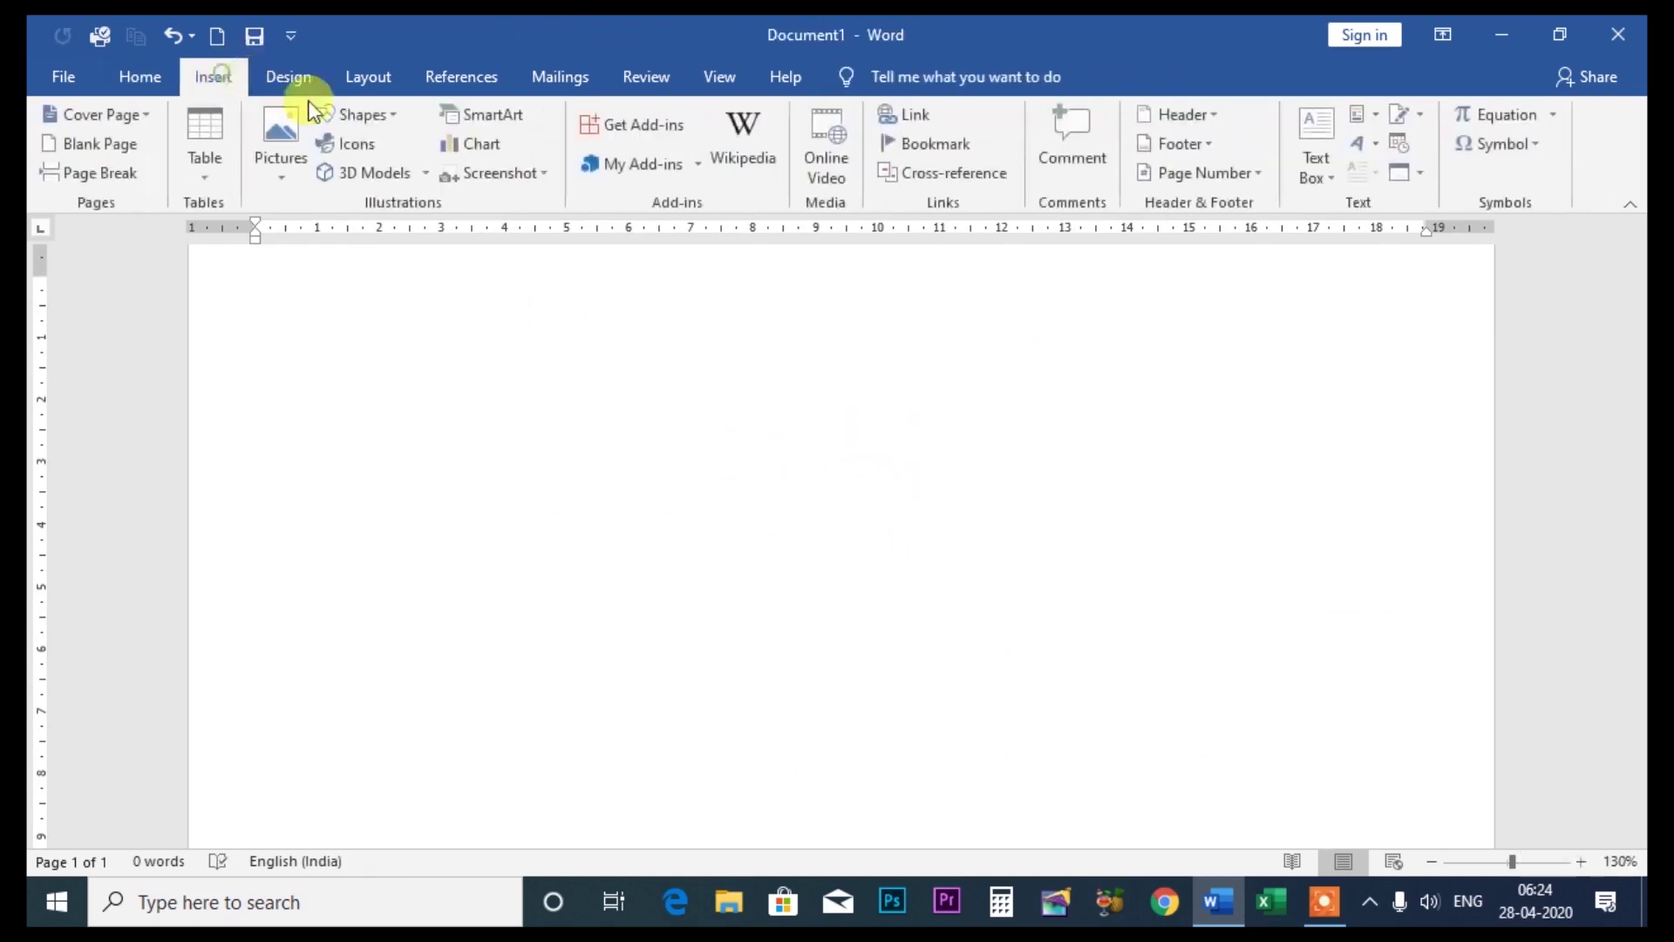
pyautogui.click(391, 116)
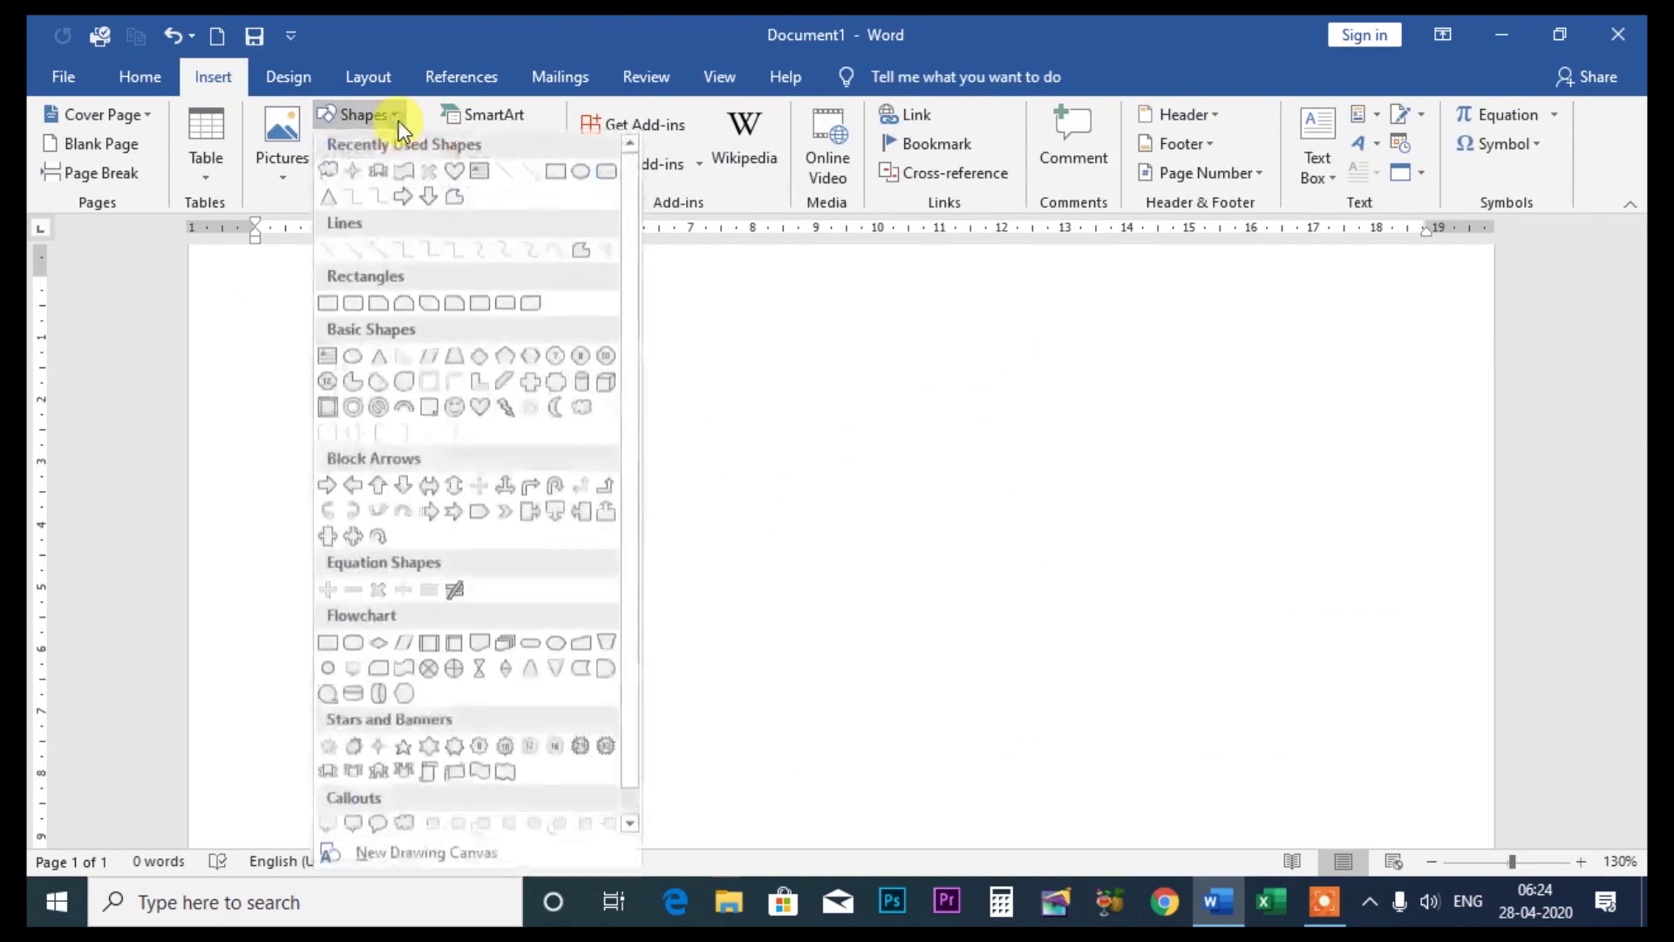
pyautogui.click(481, 408)
pyautogui.moveTo(488, 400); pyautogui.dragTo(845, 694)
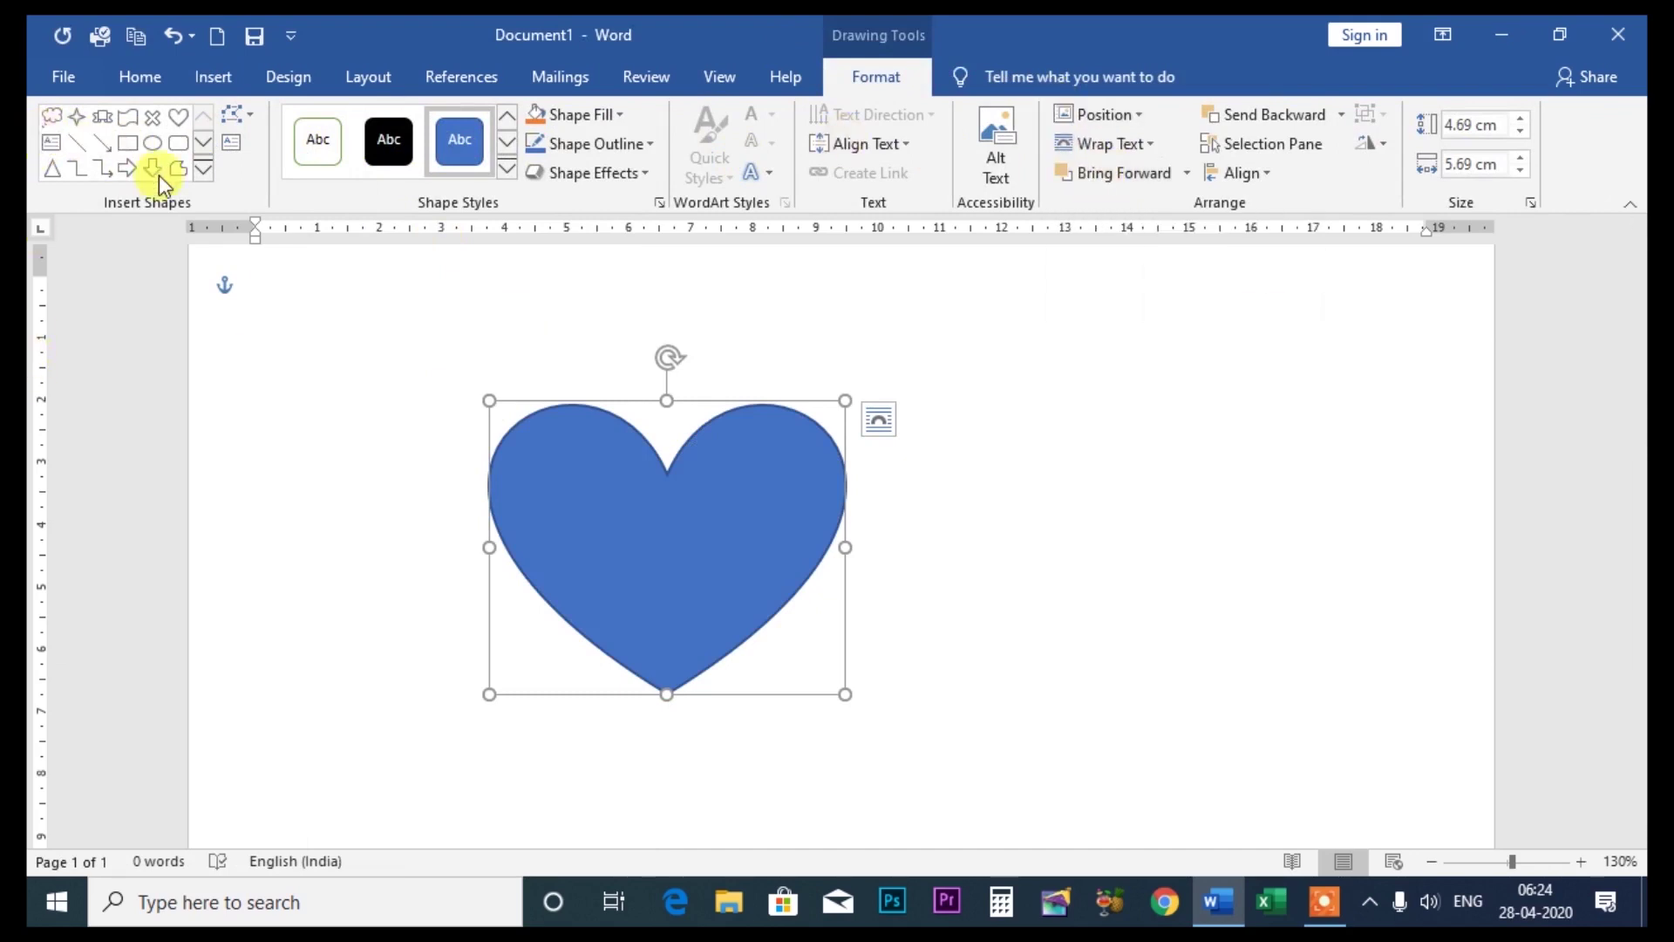
pyautogui.click(198, 173)
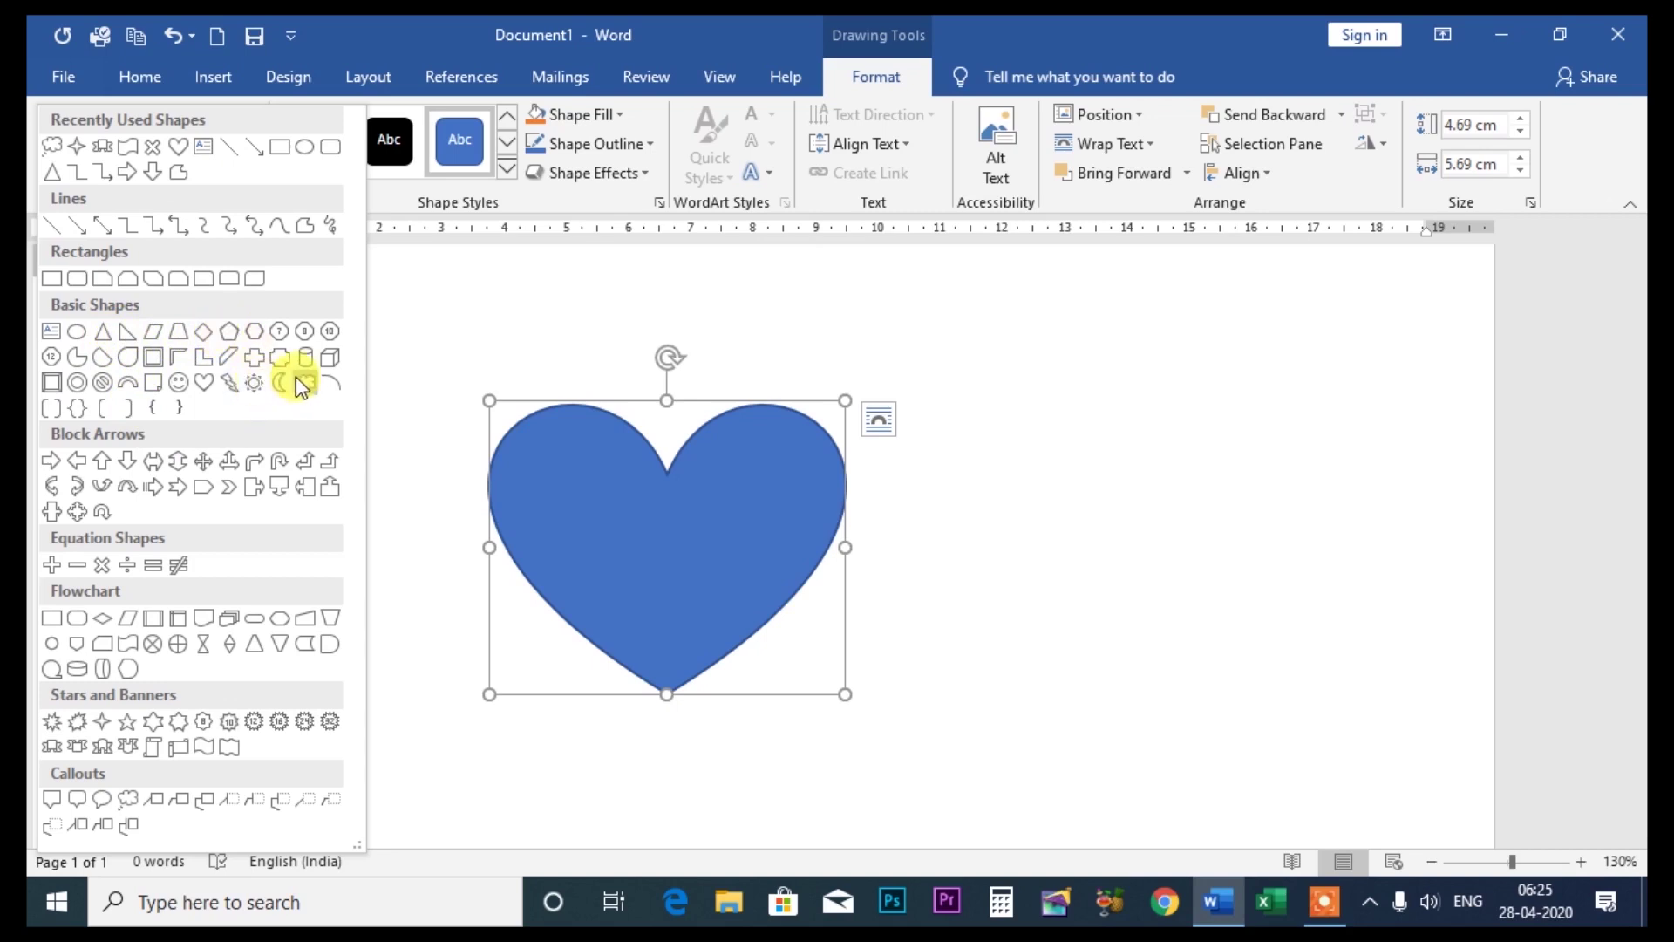
# Draw an L-shape to the right of the heart
pyautogui.click(202, 367)
pyautogui.moveTo(1077, 397)
pyautogui.mouseDown()
pyautogui.moveTo(1250, 652)
pyautogui.moveTo(1308, 701)
pyautogui.mouseUp()
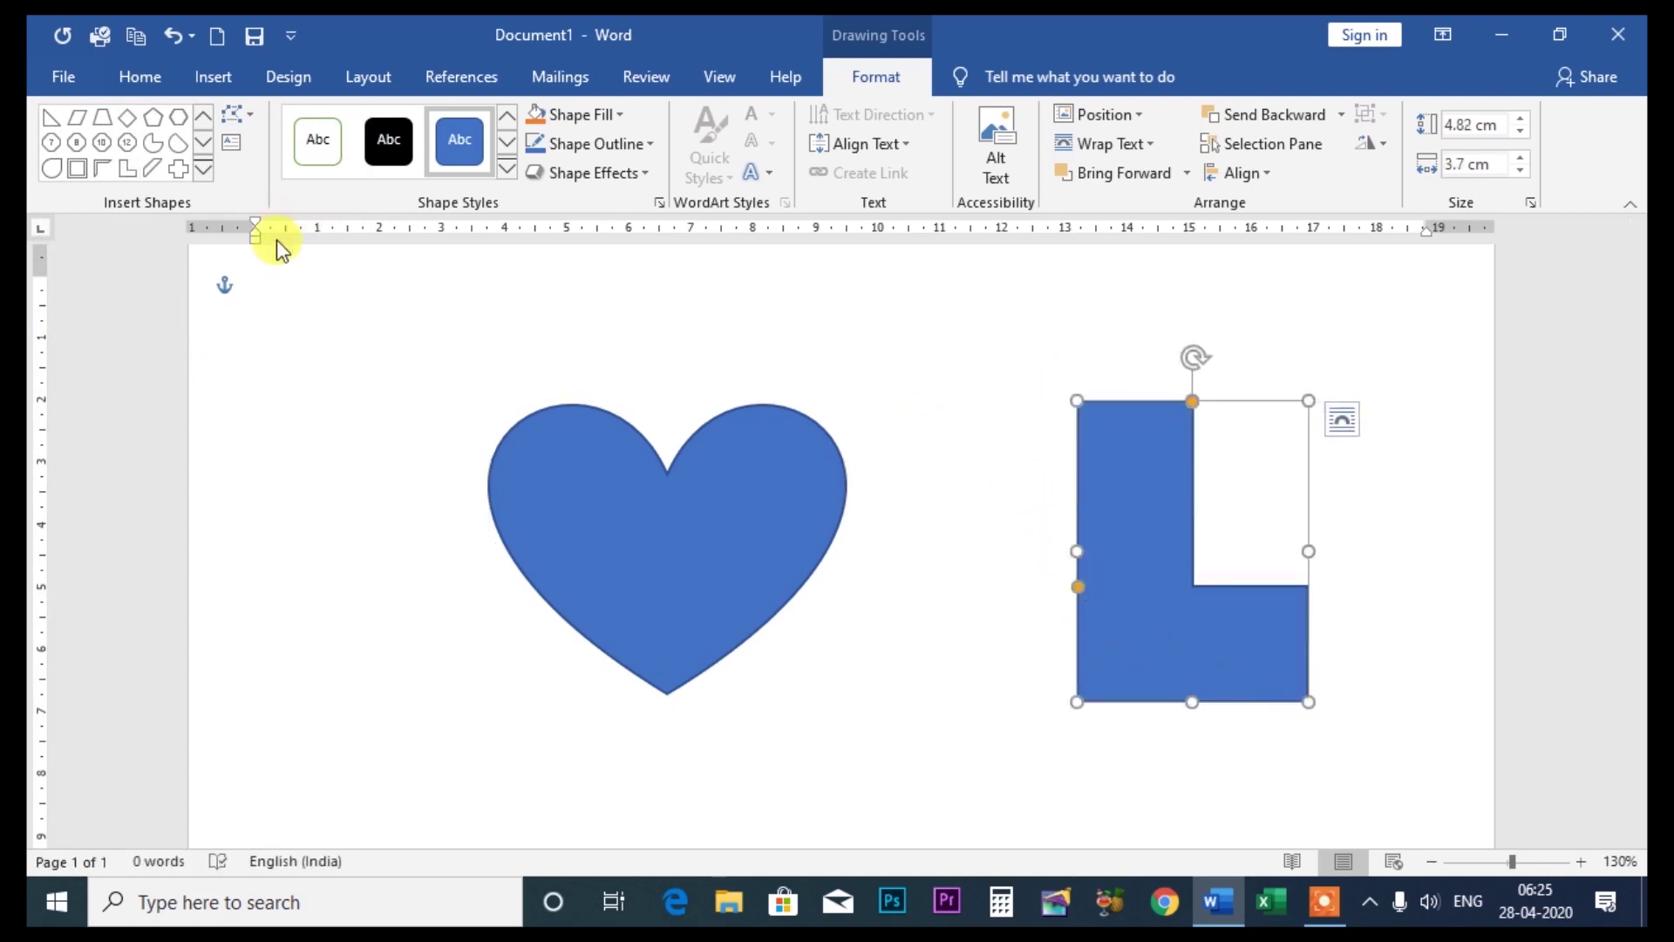
pyautogui.click(197, 170)
pyautogui.click(444, 297)
# Change the L-shape into a four-point star, 4.82 cm tall by 3.7 cm wide
pyautogui.click(248, 111)
pyautogui.moveTo(308, 145)
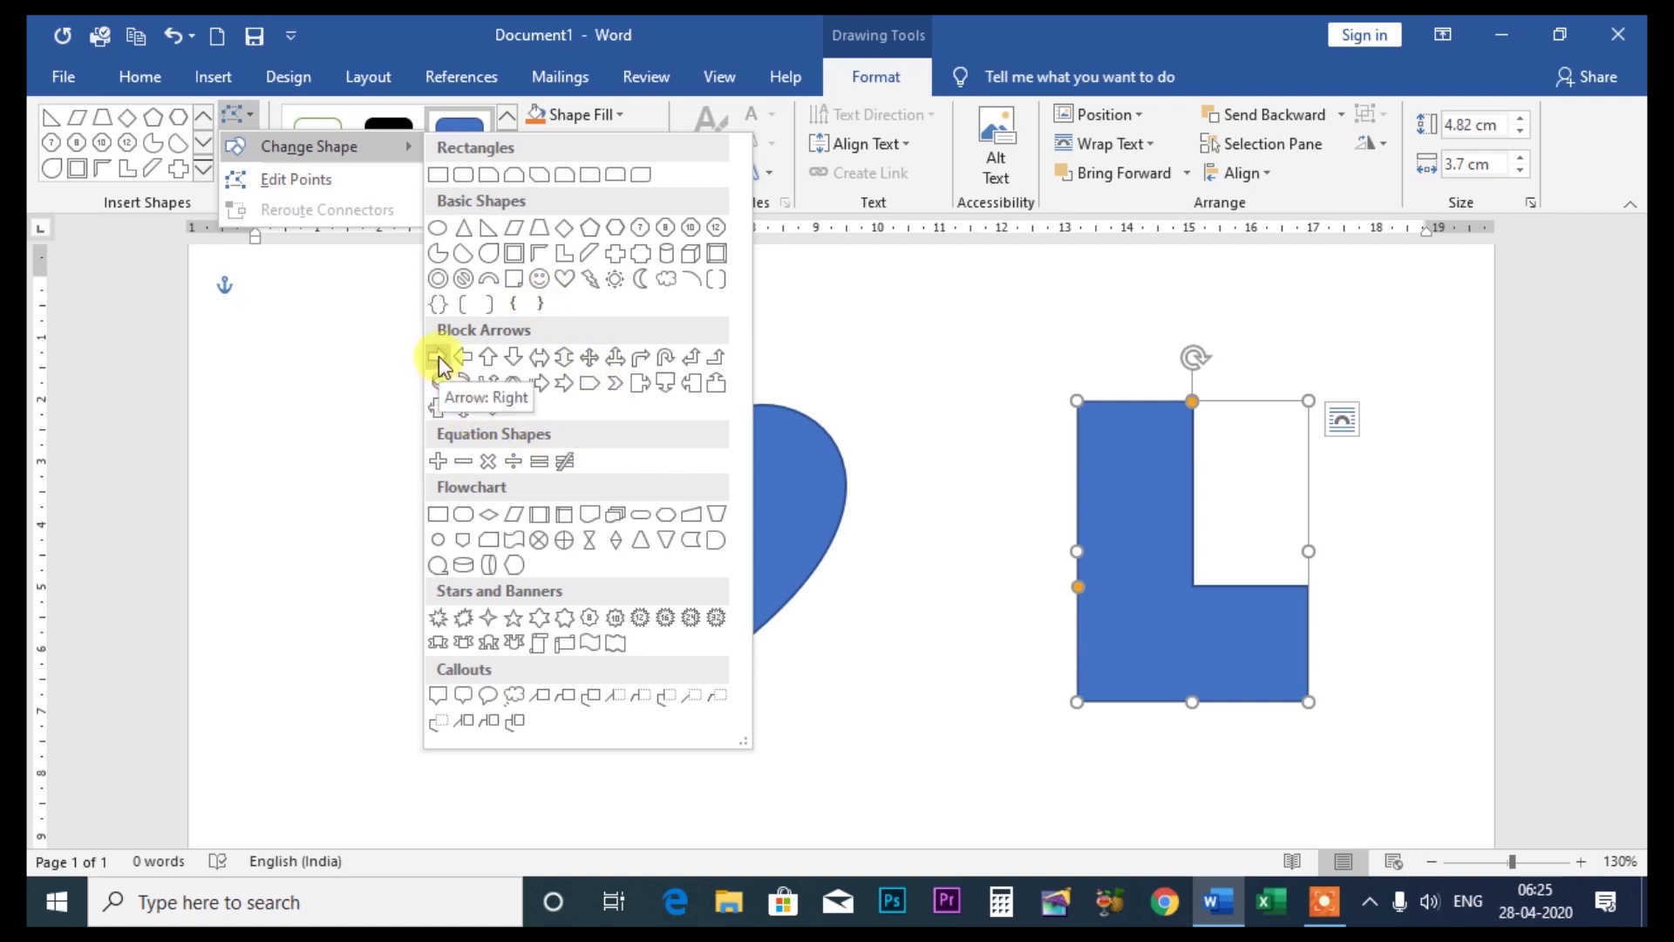
pyautogui.click(494, 620)
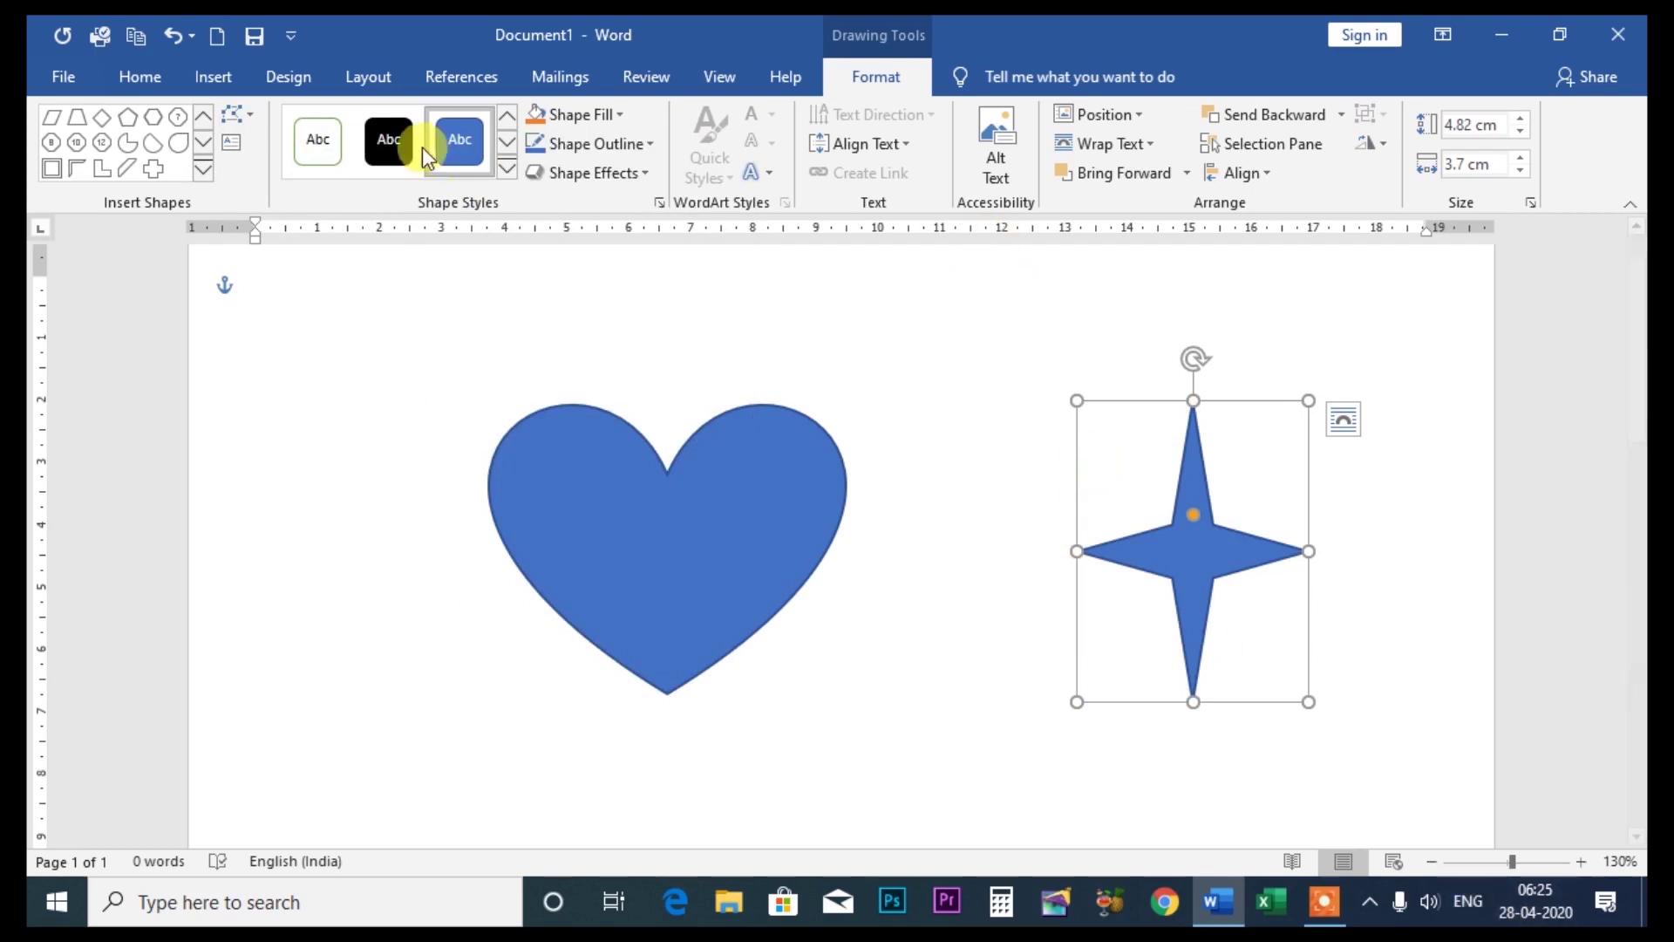
pyautogui.click(254, 118)
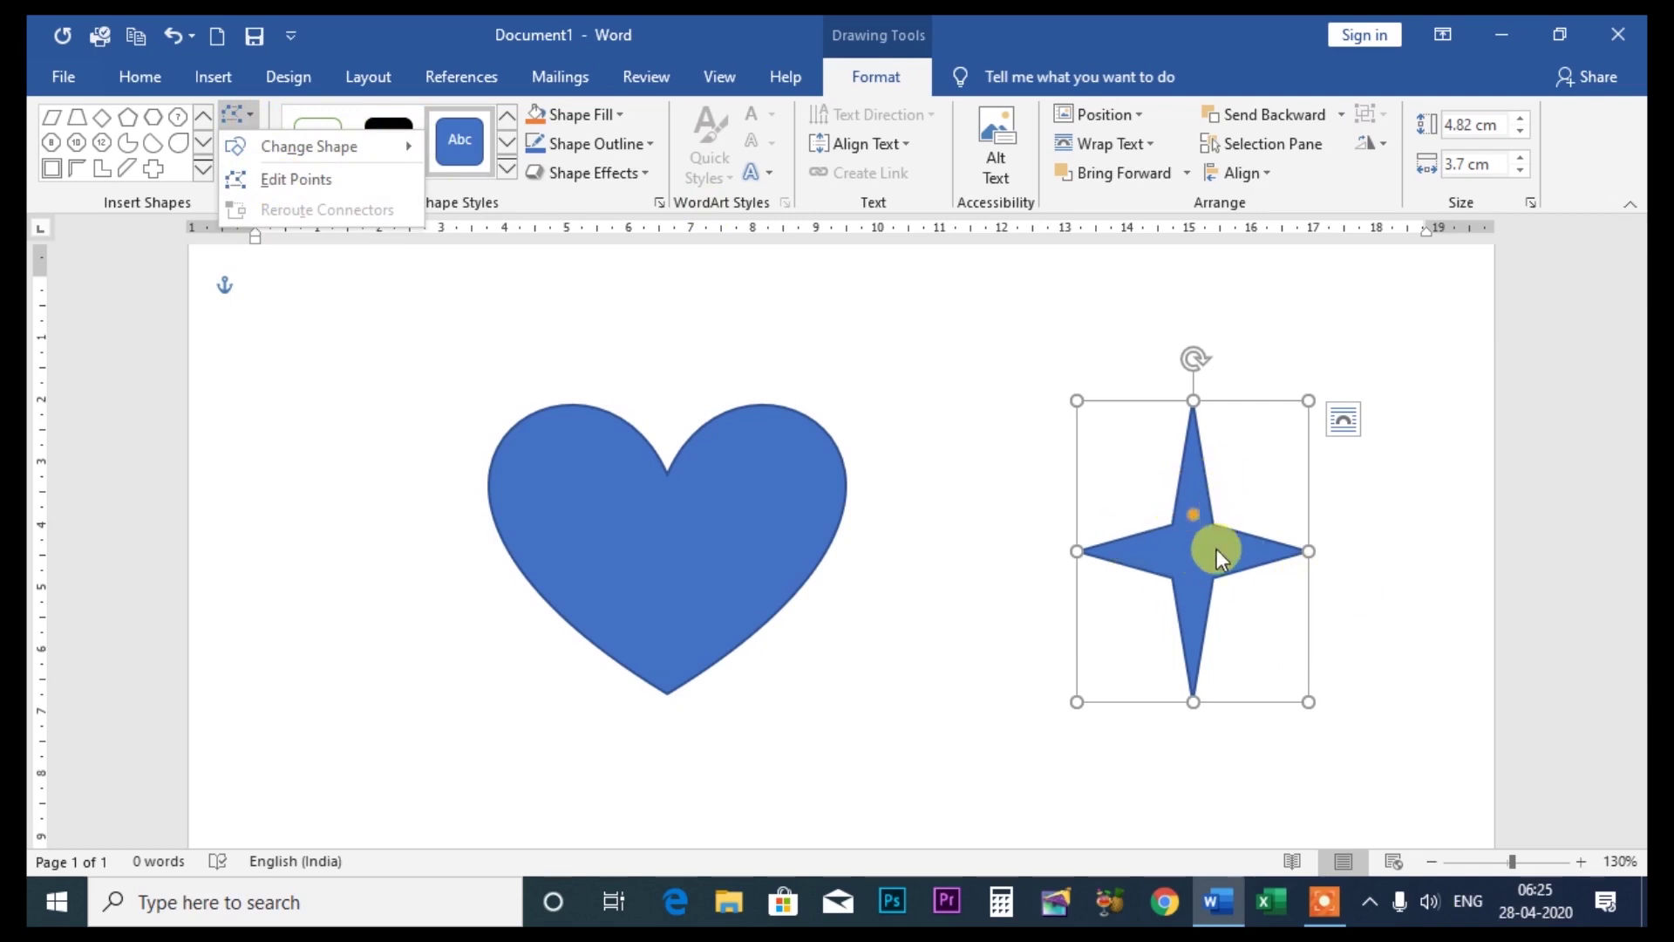
# With Edit Points, pull the star's left point far out and adjust its top and bottom points
pyautogui.click(296, 186)
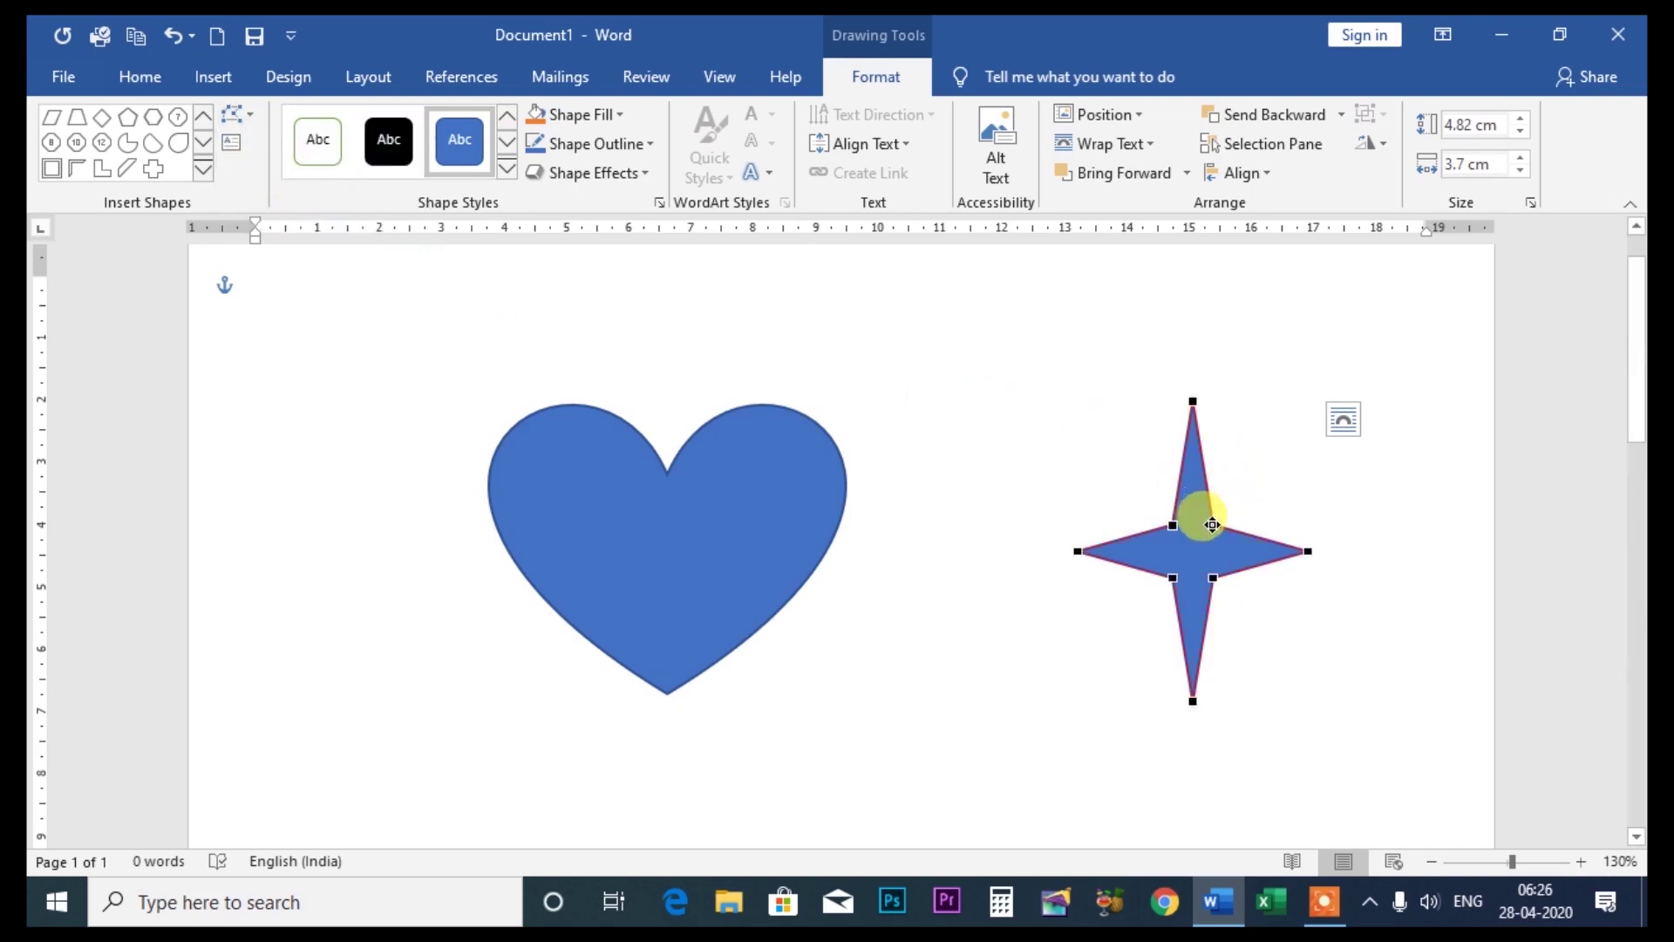
pyautogui.moveTo(1212, 525)
pyautogui.mouseDown()
pyautogui.moveTo(1305, 456)
pyautogui.moveTo(1207, 512)
pyautogui.mouseUp()
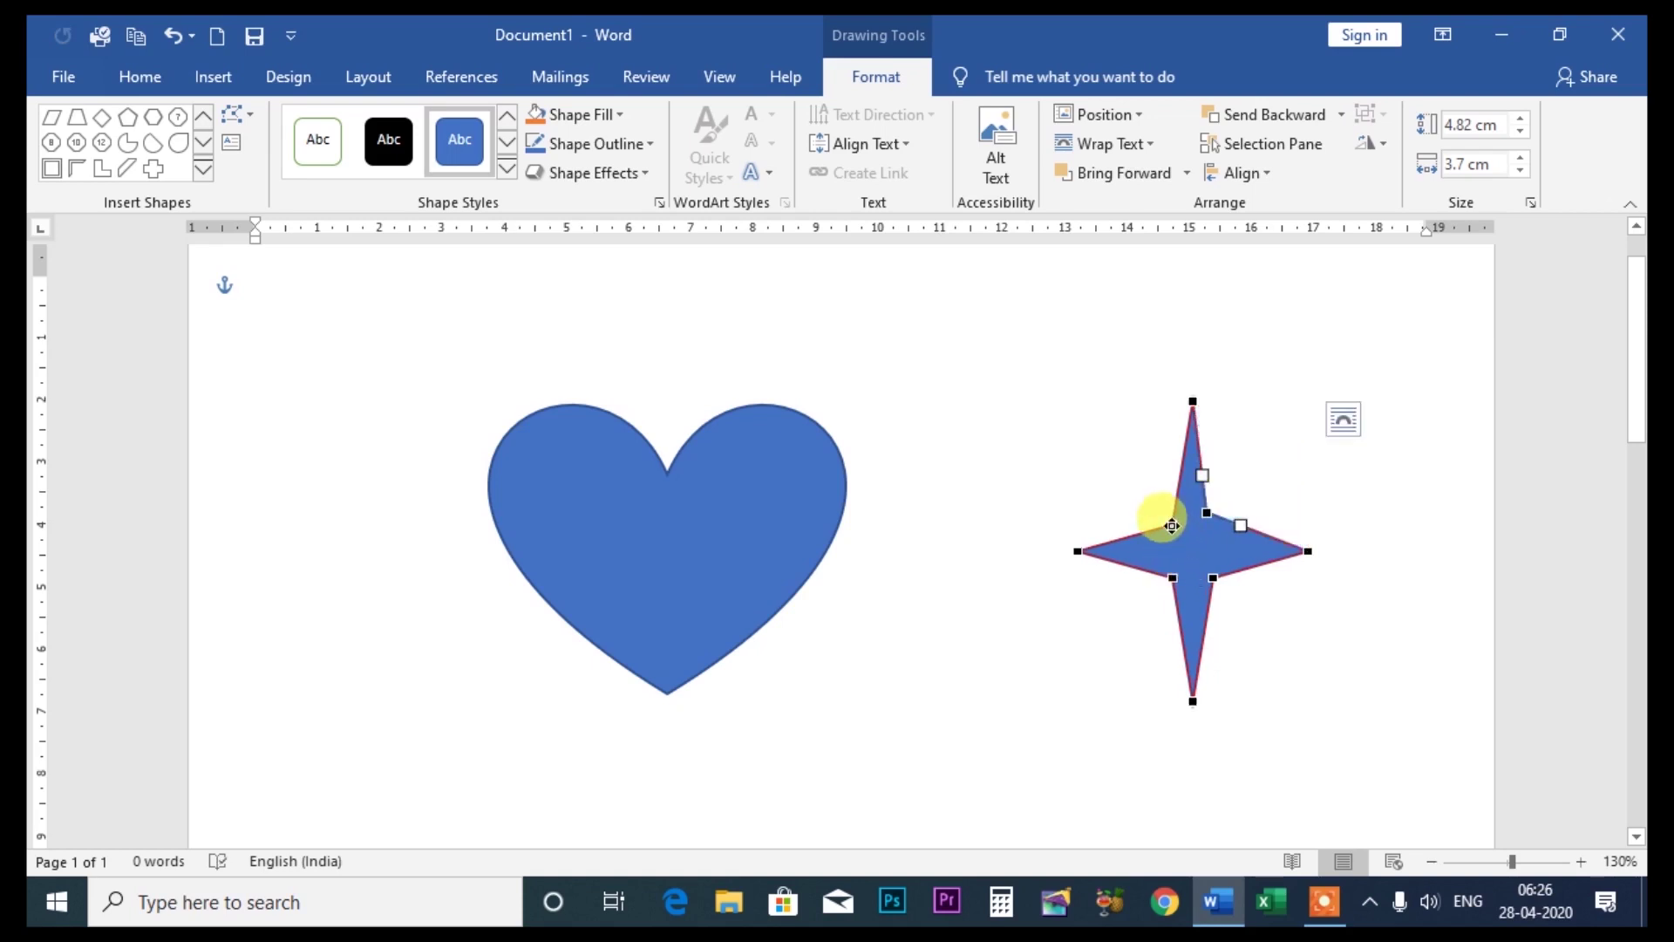
pyautogui.moveTo(1074, 549)
pyautogui.mouseDown()
pyautogui.moveTo(935, 551)
pyautogui.moveTo(944, 562)
pyautogui.mouseUp()
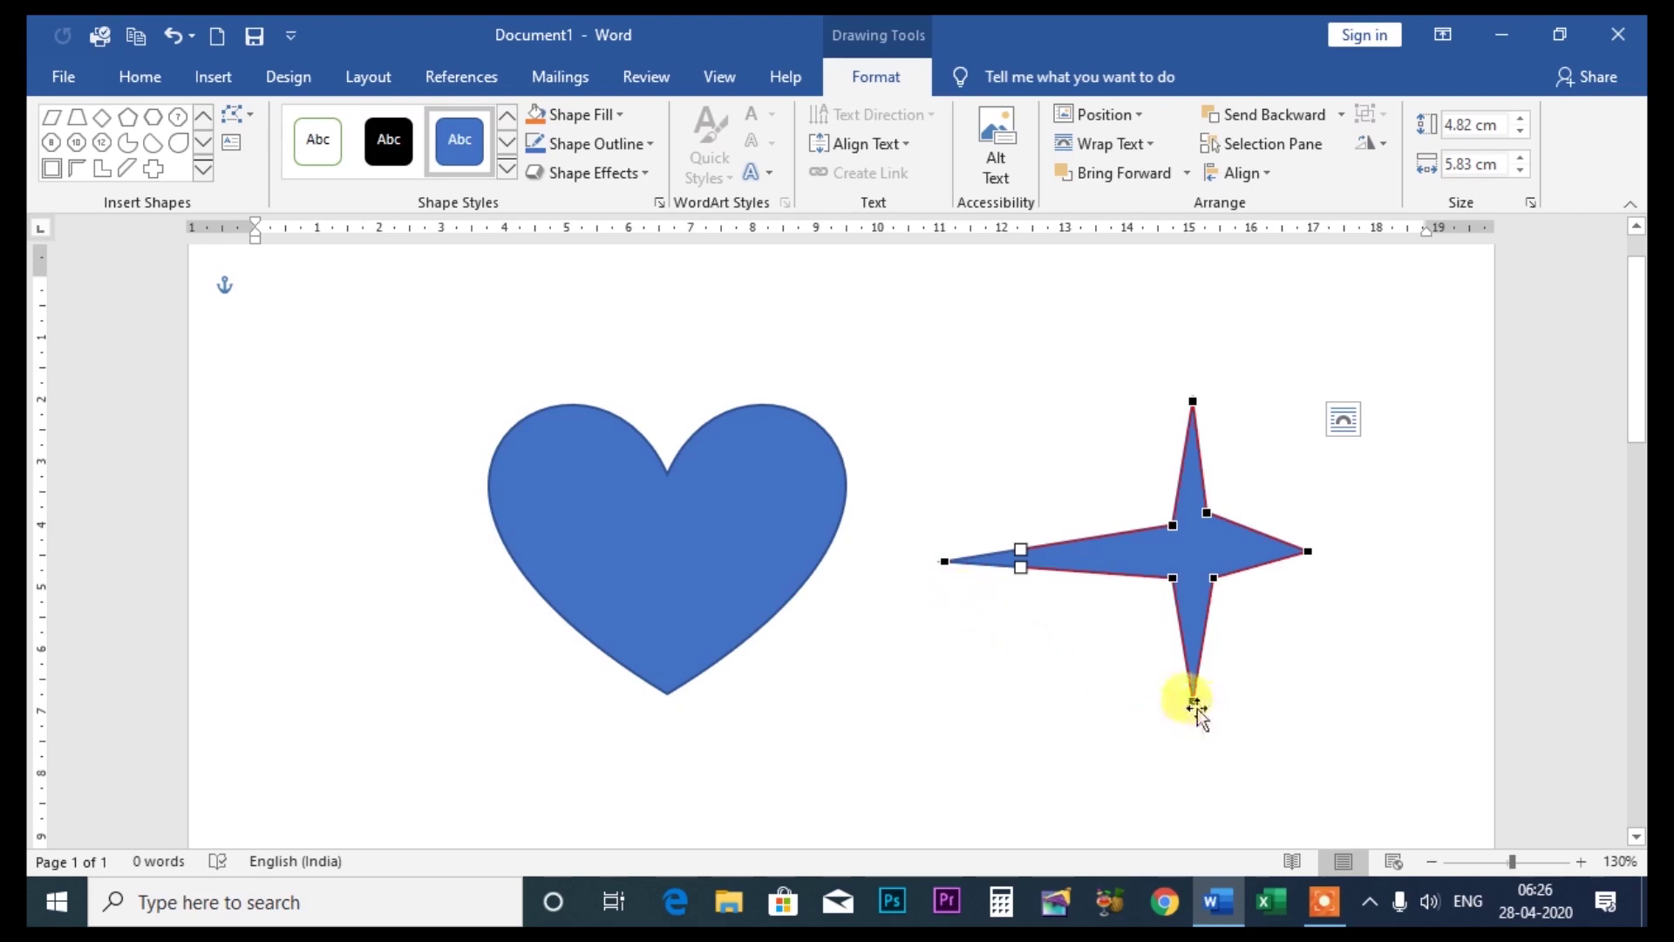
pyautogui.moveTo(1191, 700); pyautogui.dragTo(1193, 787)
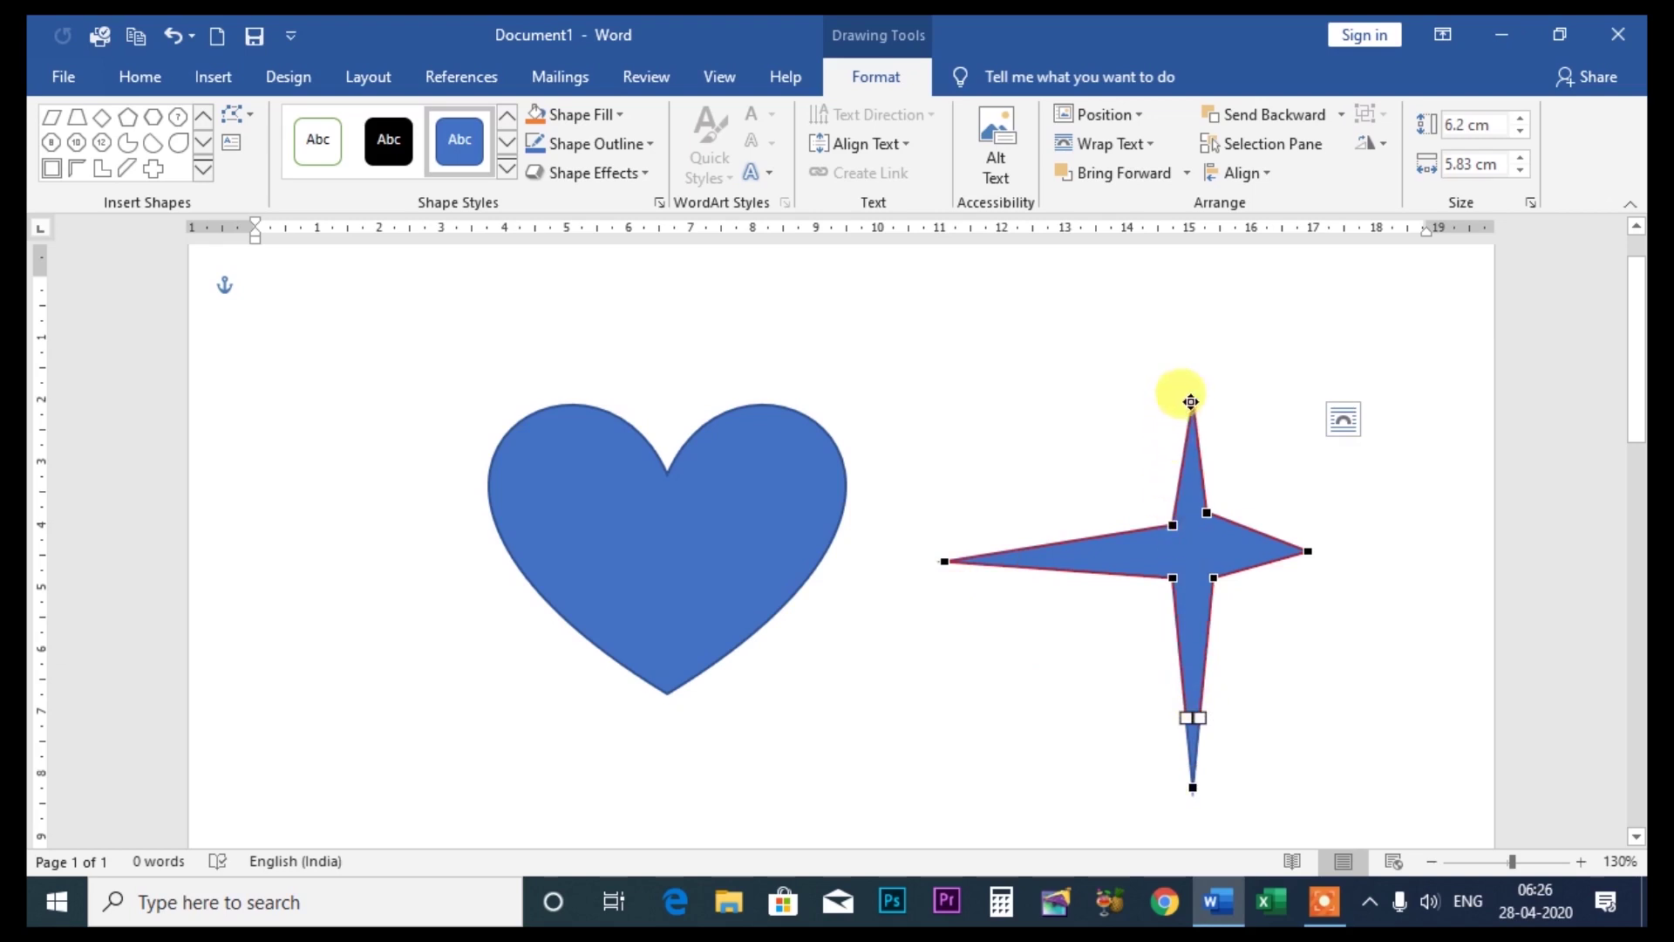
pyautogui.moveTo(1189, 418); pyautogui.dragTo(1189, 462)
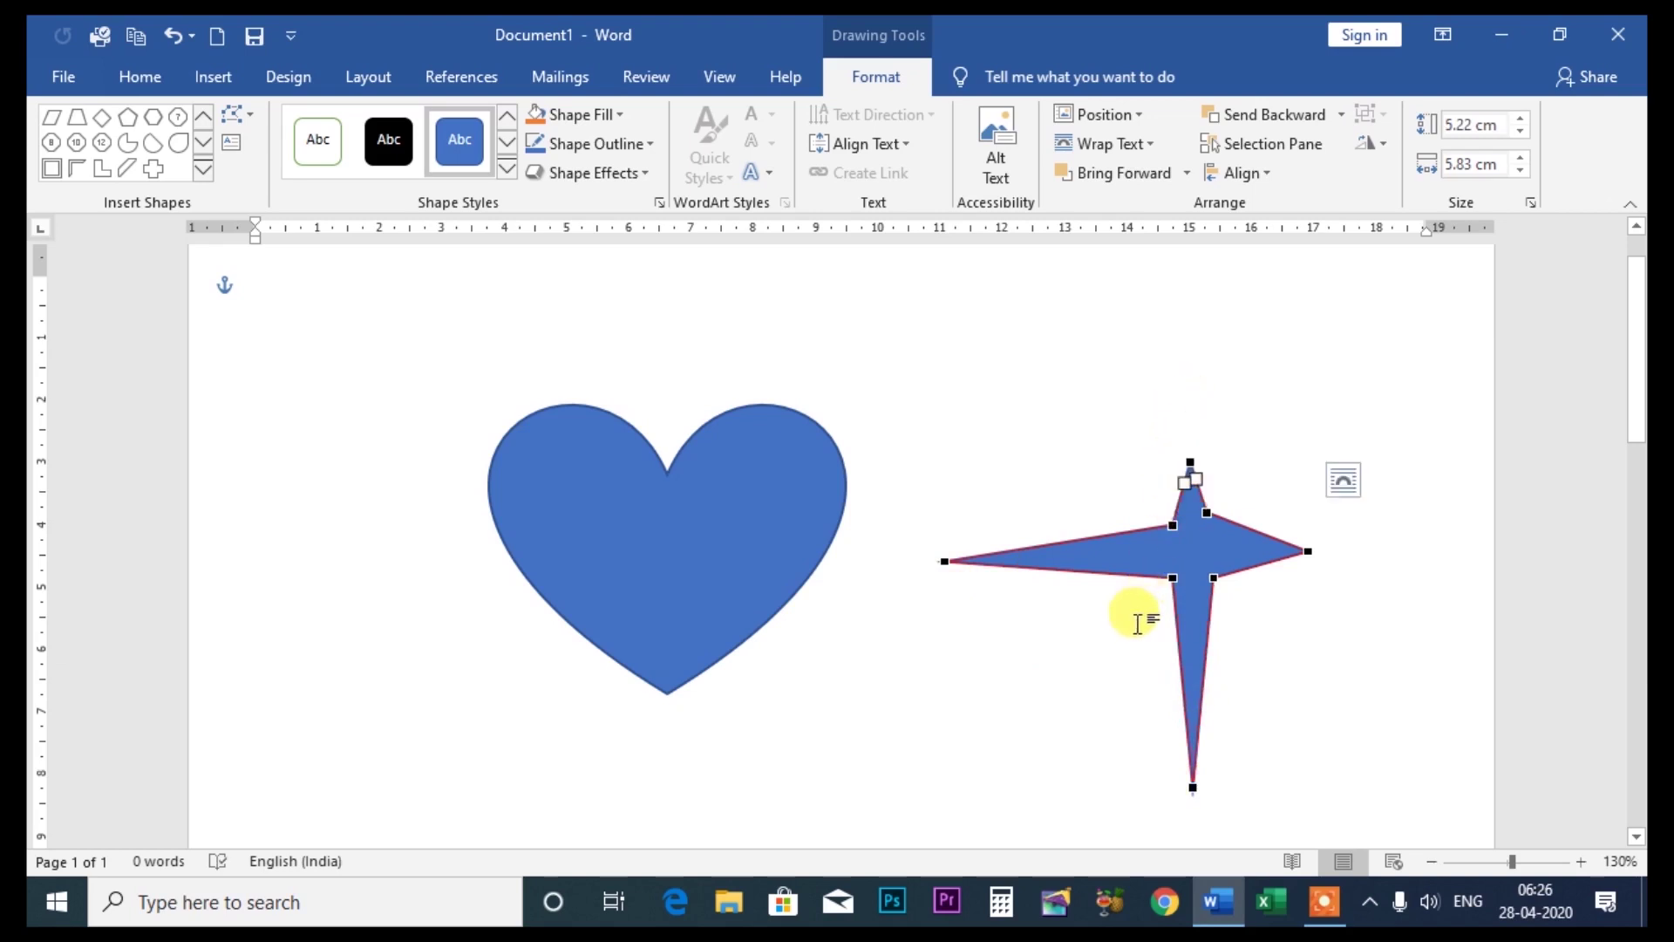
# Curve the edges of the star's left arm, then undo those curve edits
pyautogui.click(943, 560)
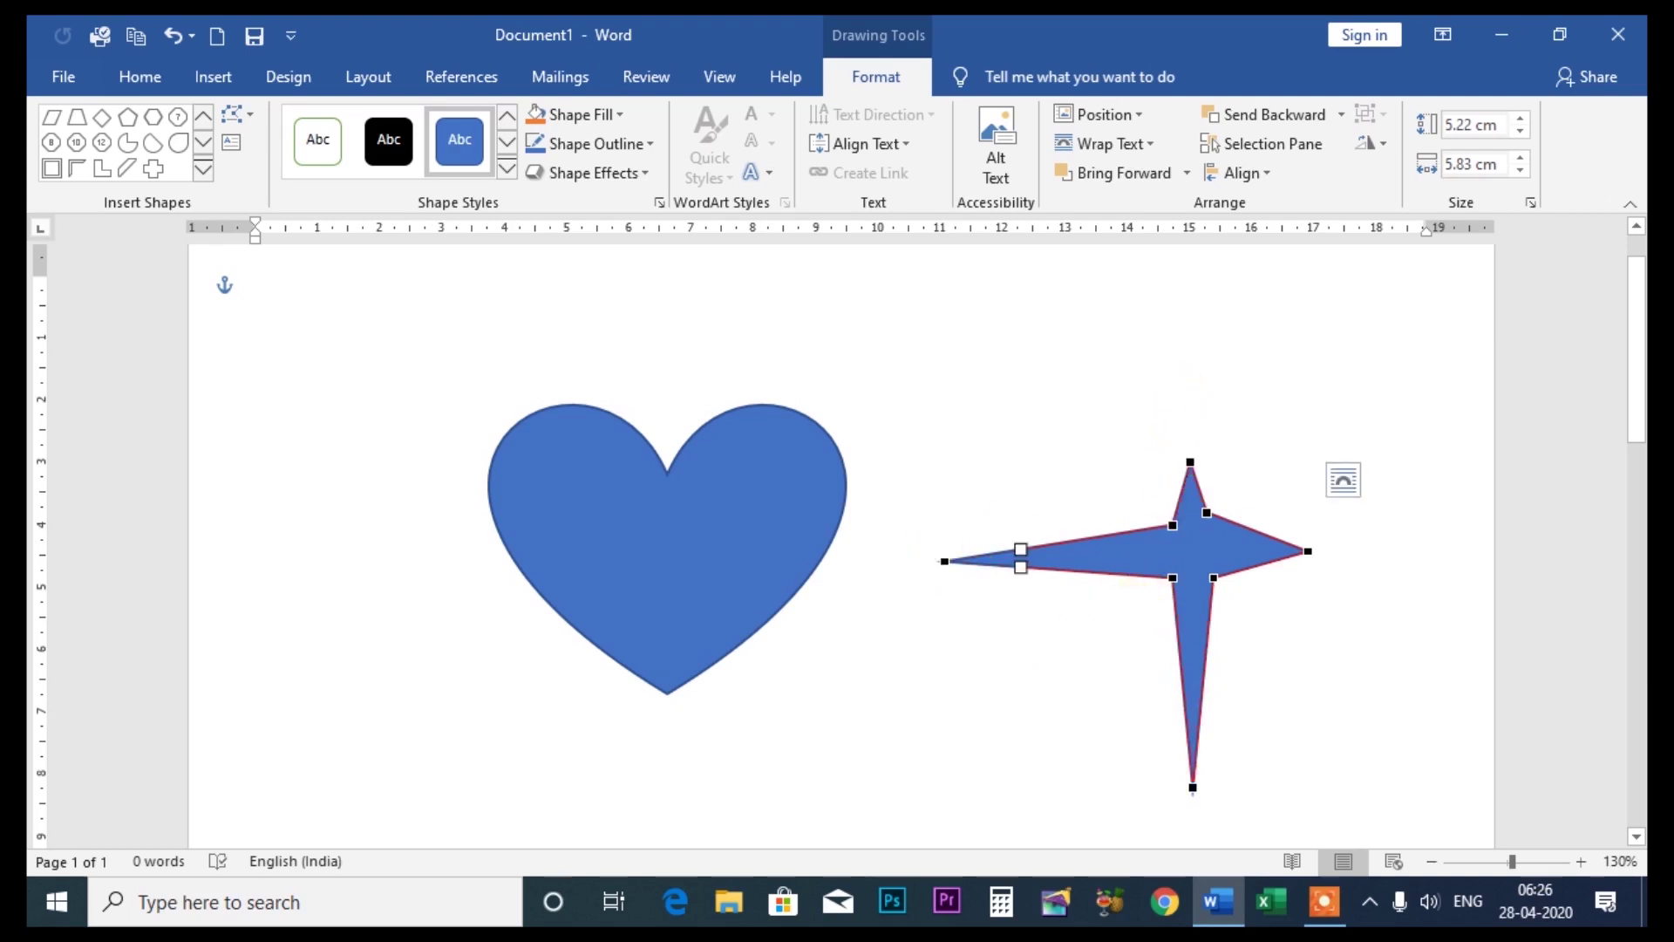
pyautogui.moveTo(1022, 543); pyautogui.dragTo(1029, 483)
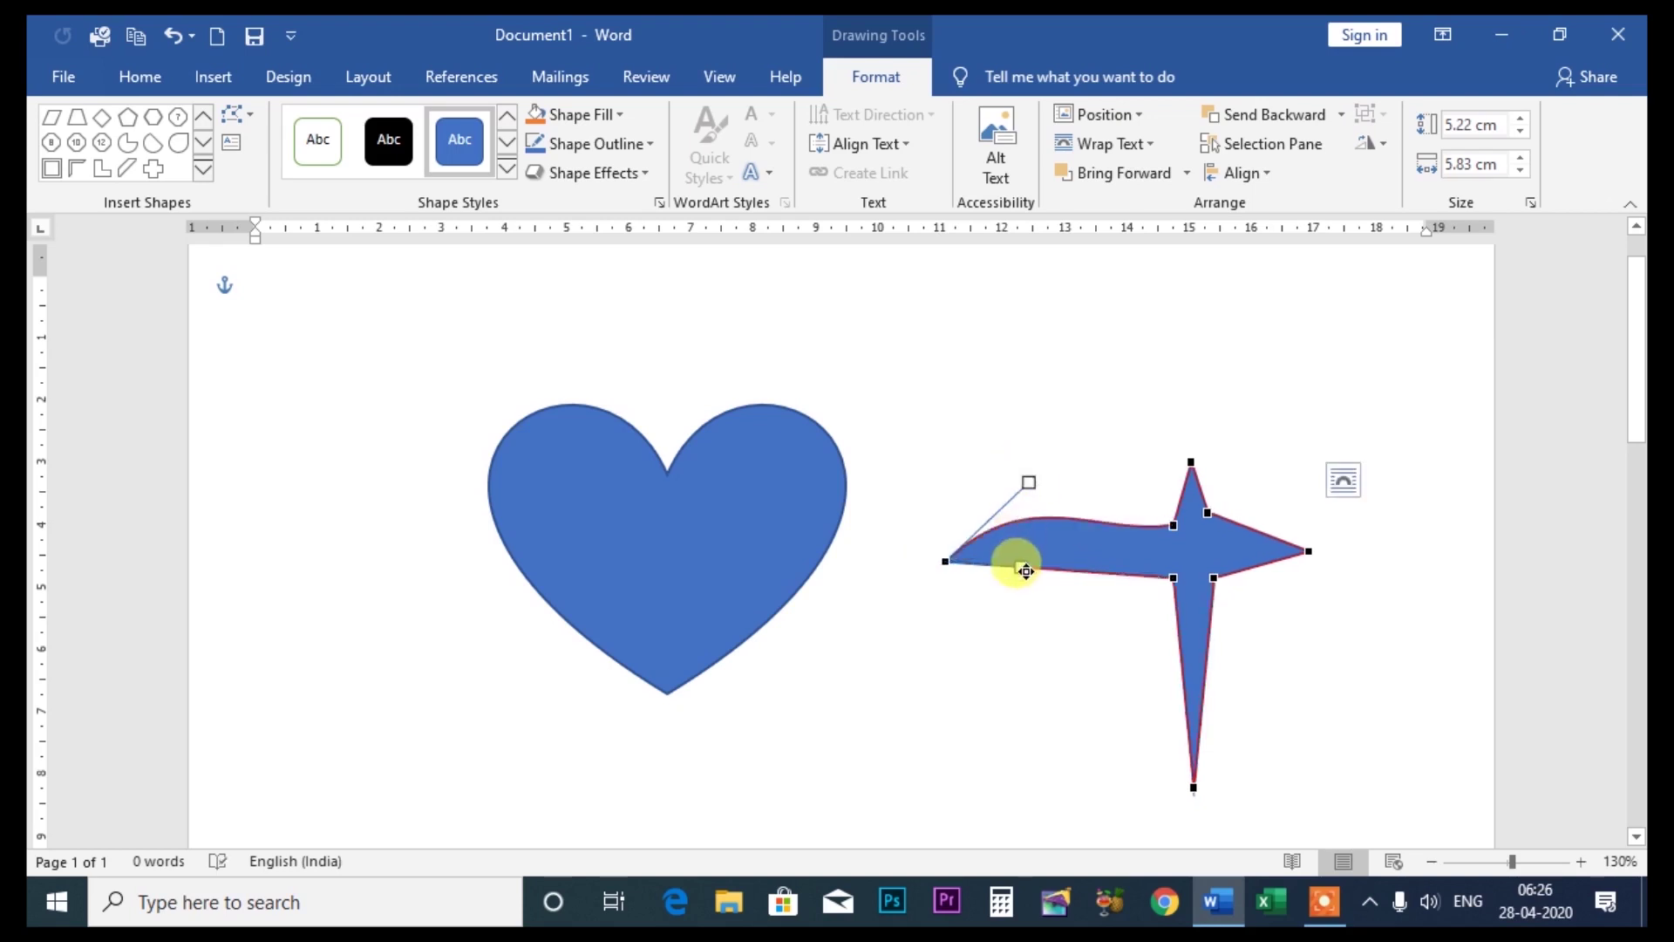
pyautogui.moveTo(1021, 566); pyautogui.dragTo(1008, 659)
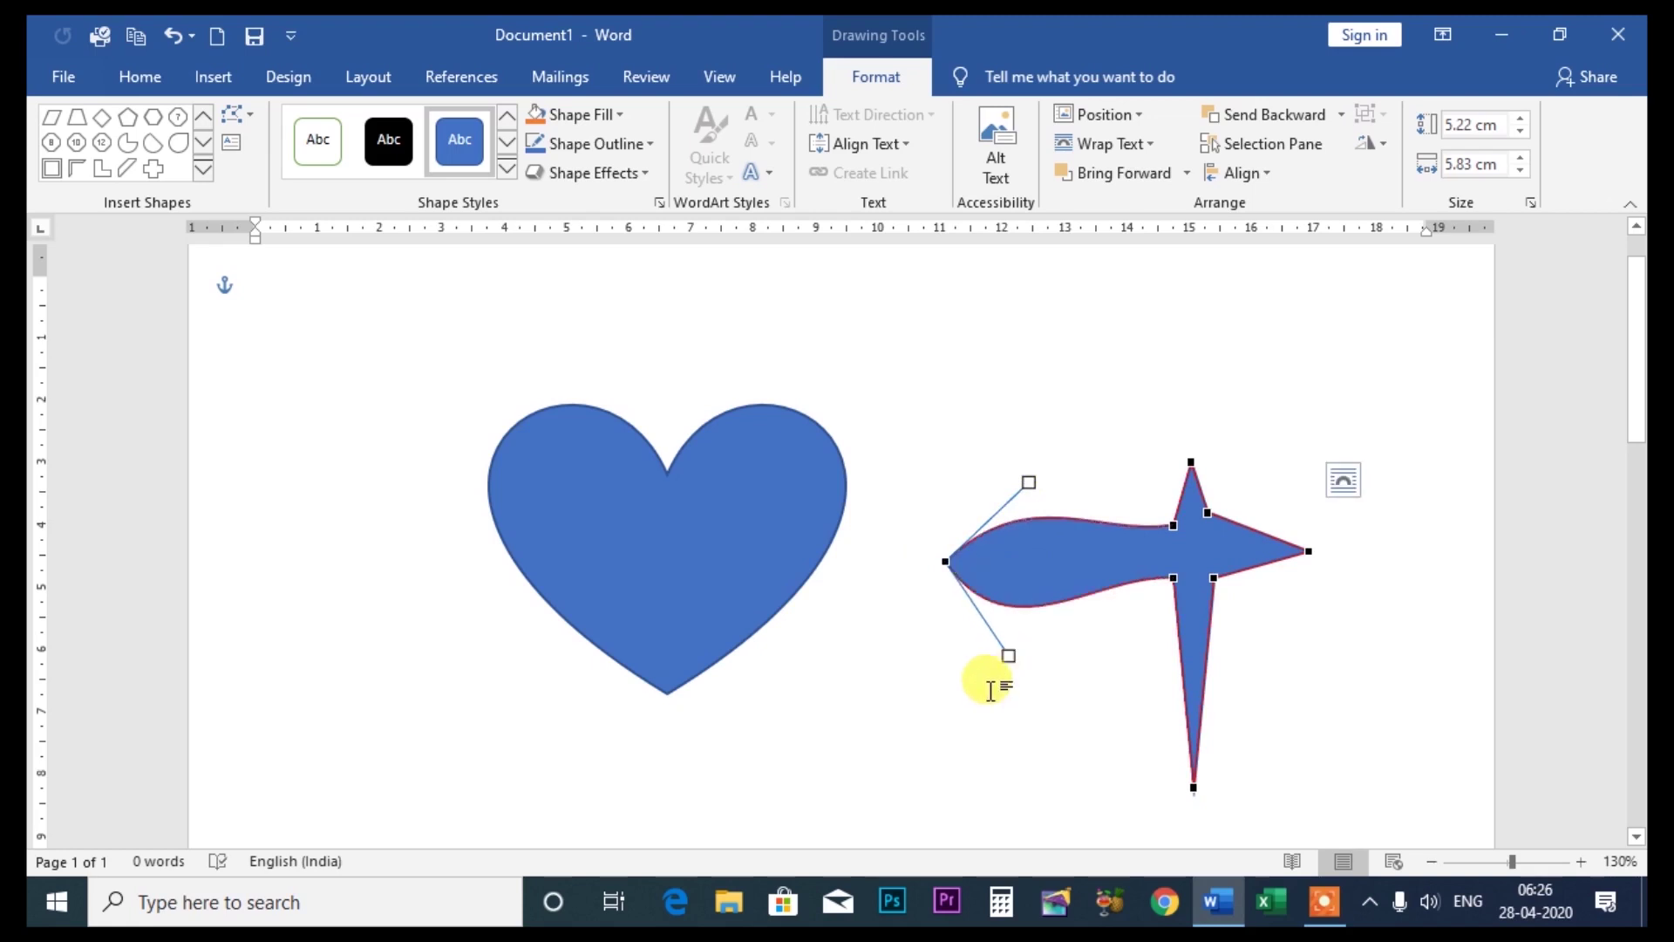
pyautogui.hotkey('ctrl', 'z')
pyautogui.hotkey('ctrl', 'z')
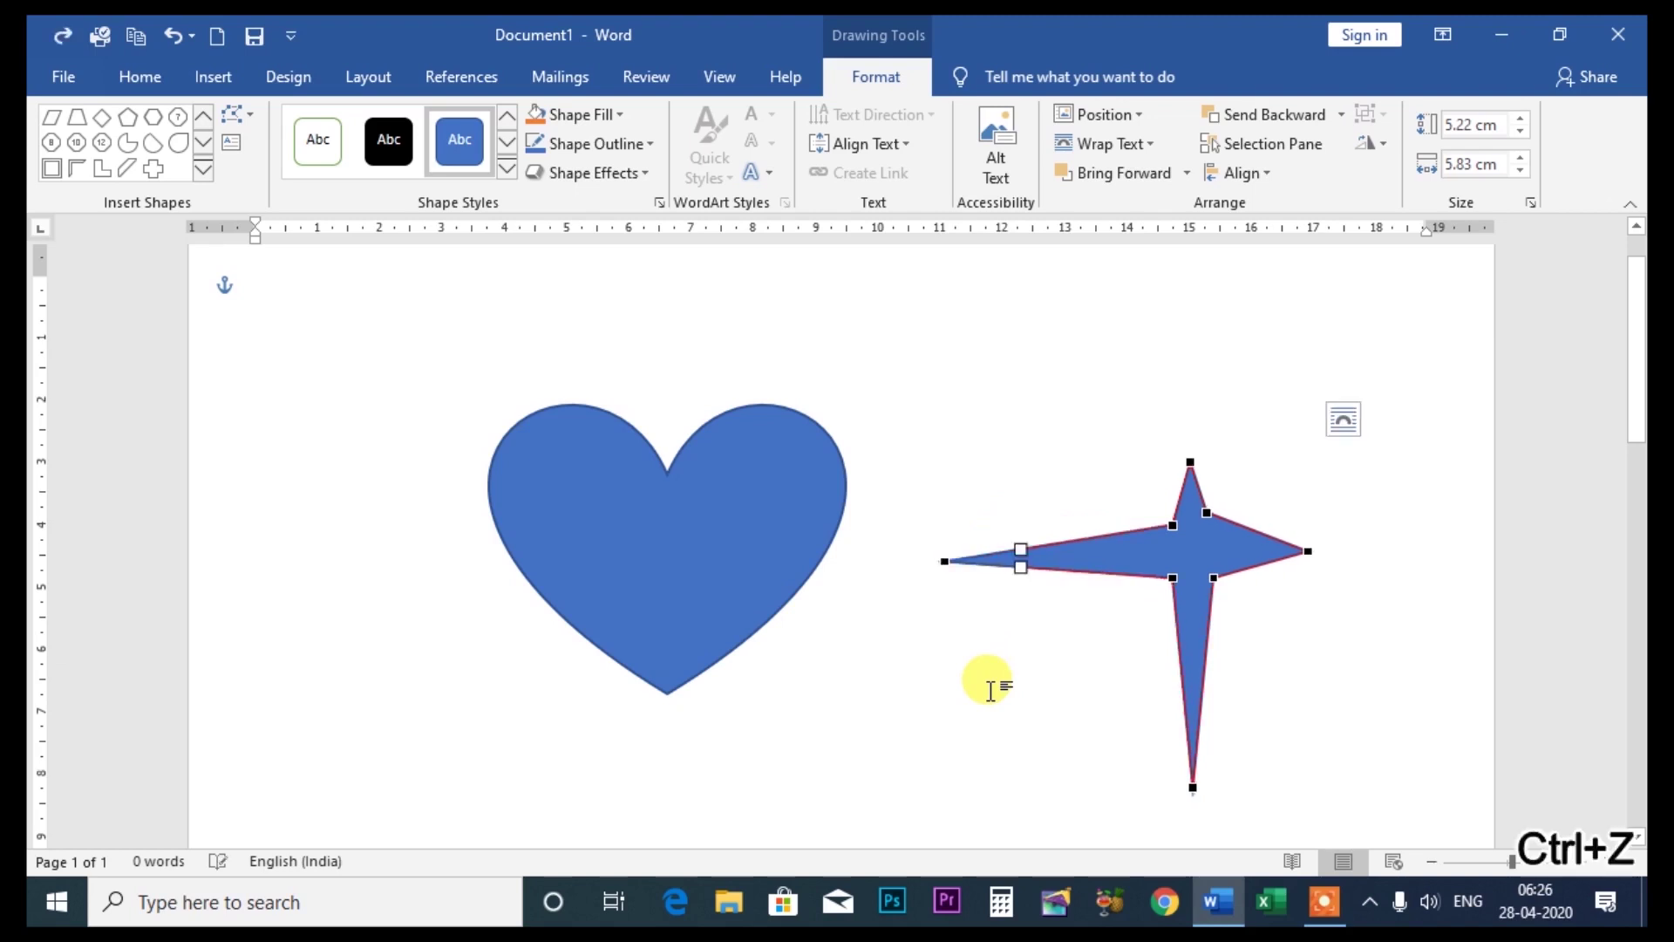
pyautogui.hotkey('ctrl', 'z')
pyautogui.hotkey('ctrl', 'z')
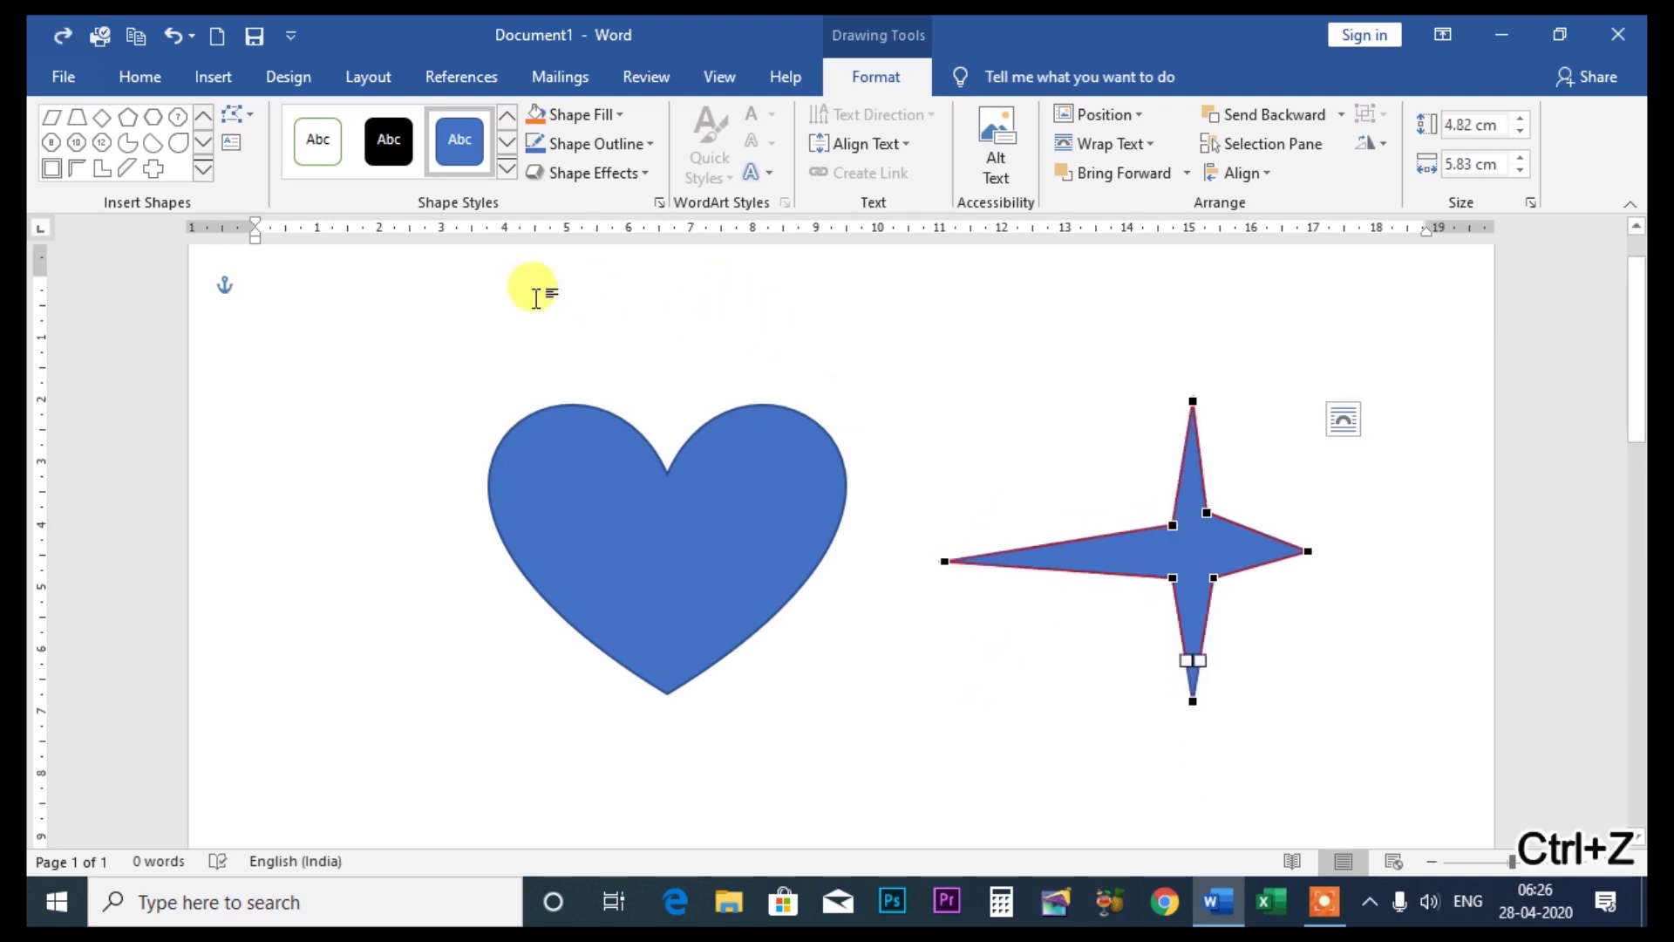
# Exit Edit Points on the star and reselect the reshaped star
pyautogui.click(251, 116)
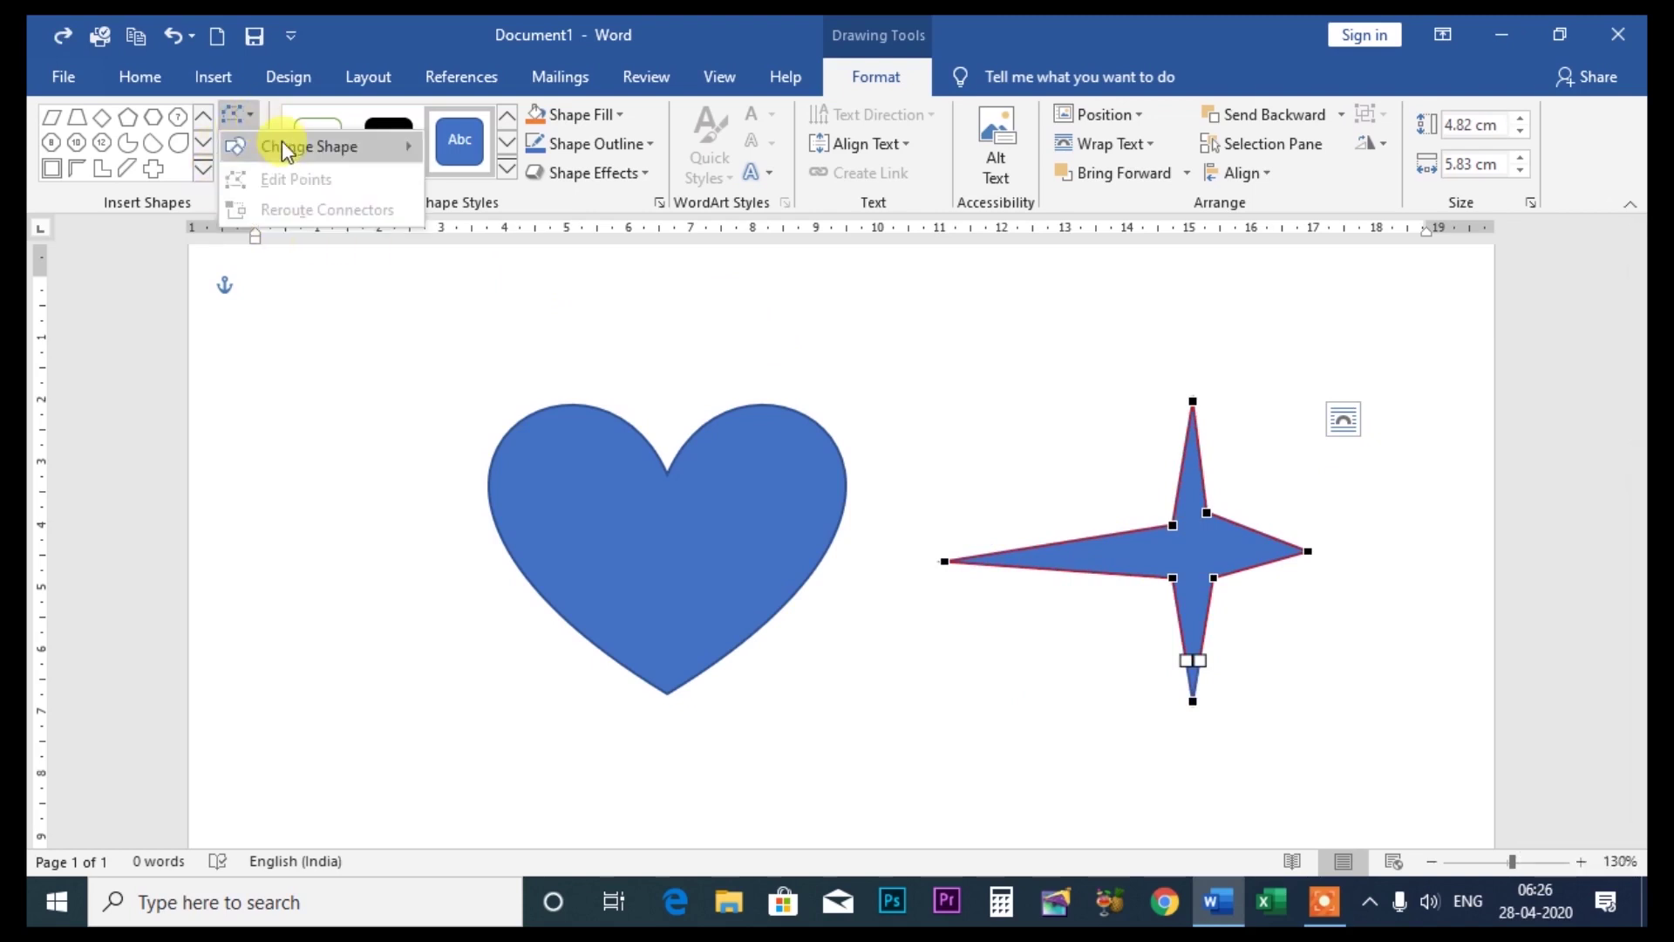
pyautogui.moveTo(313, 145)
pyautogui.click(1109, 392)
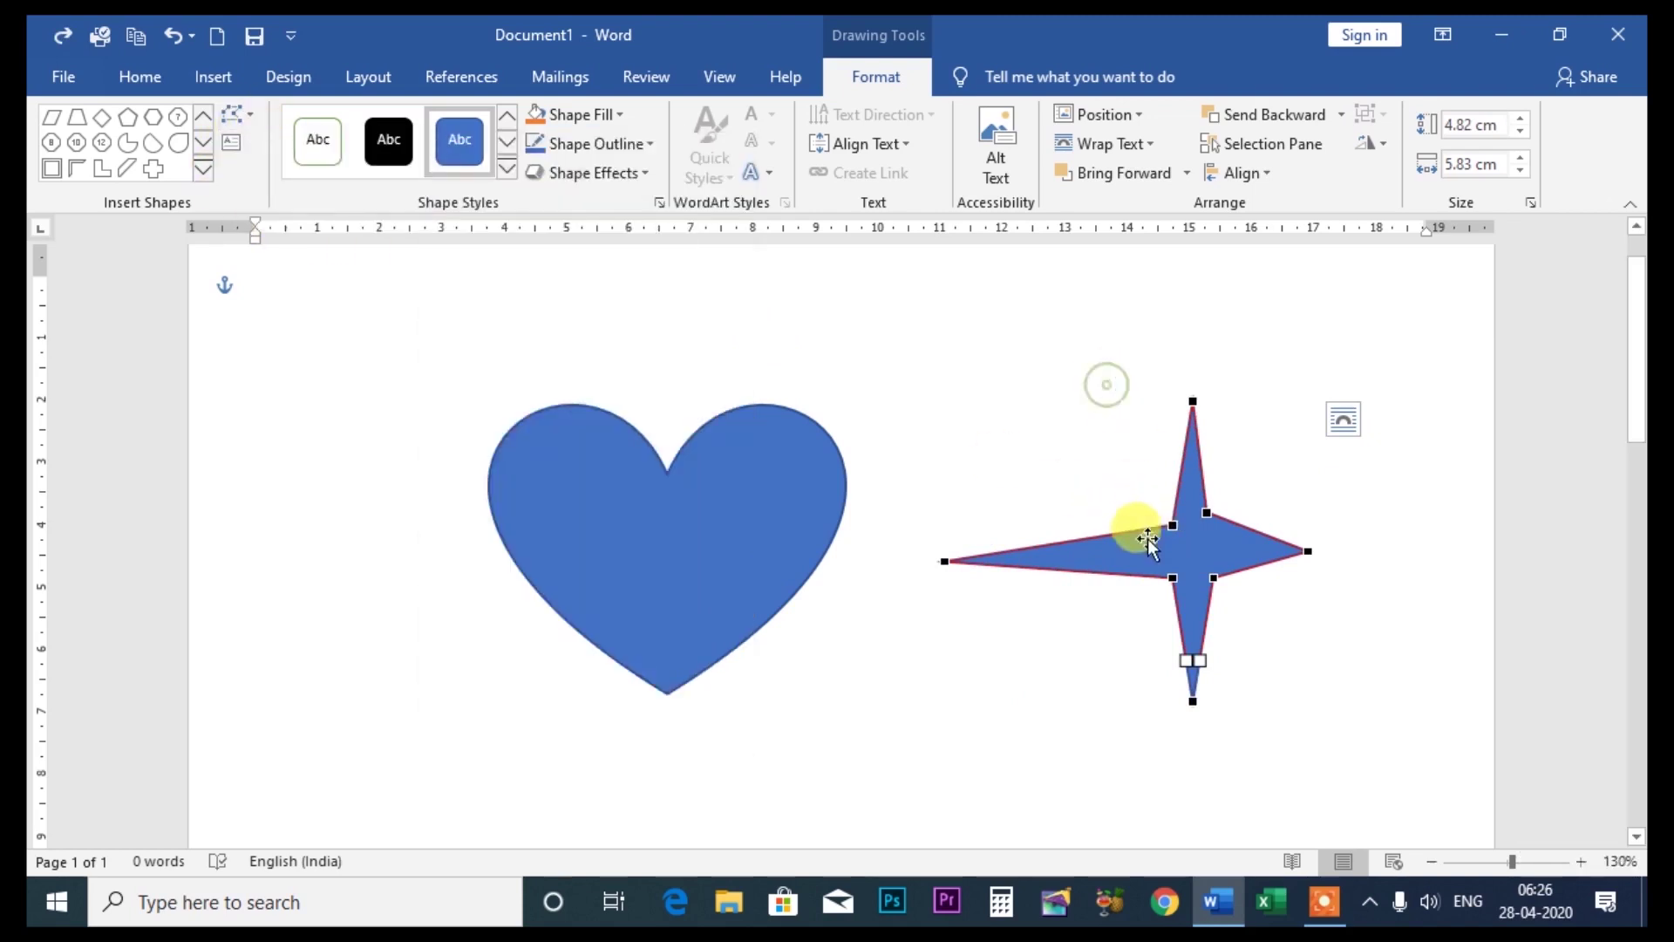
pyautogui.click(1231, 497)
pyautogui.click(1179, 531)
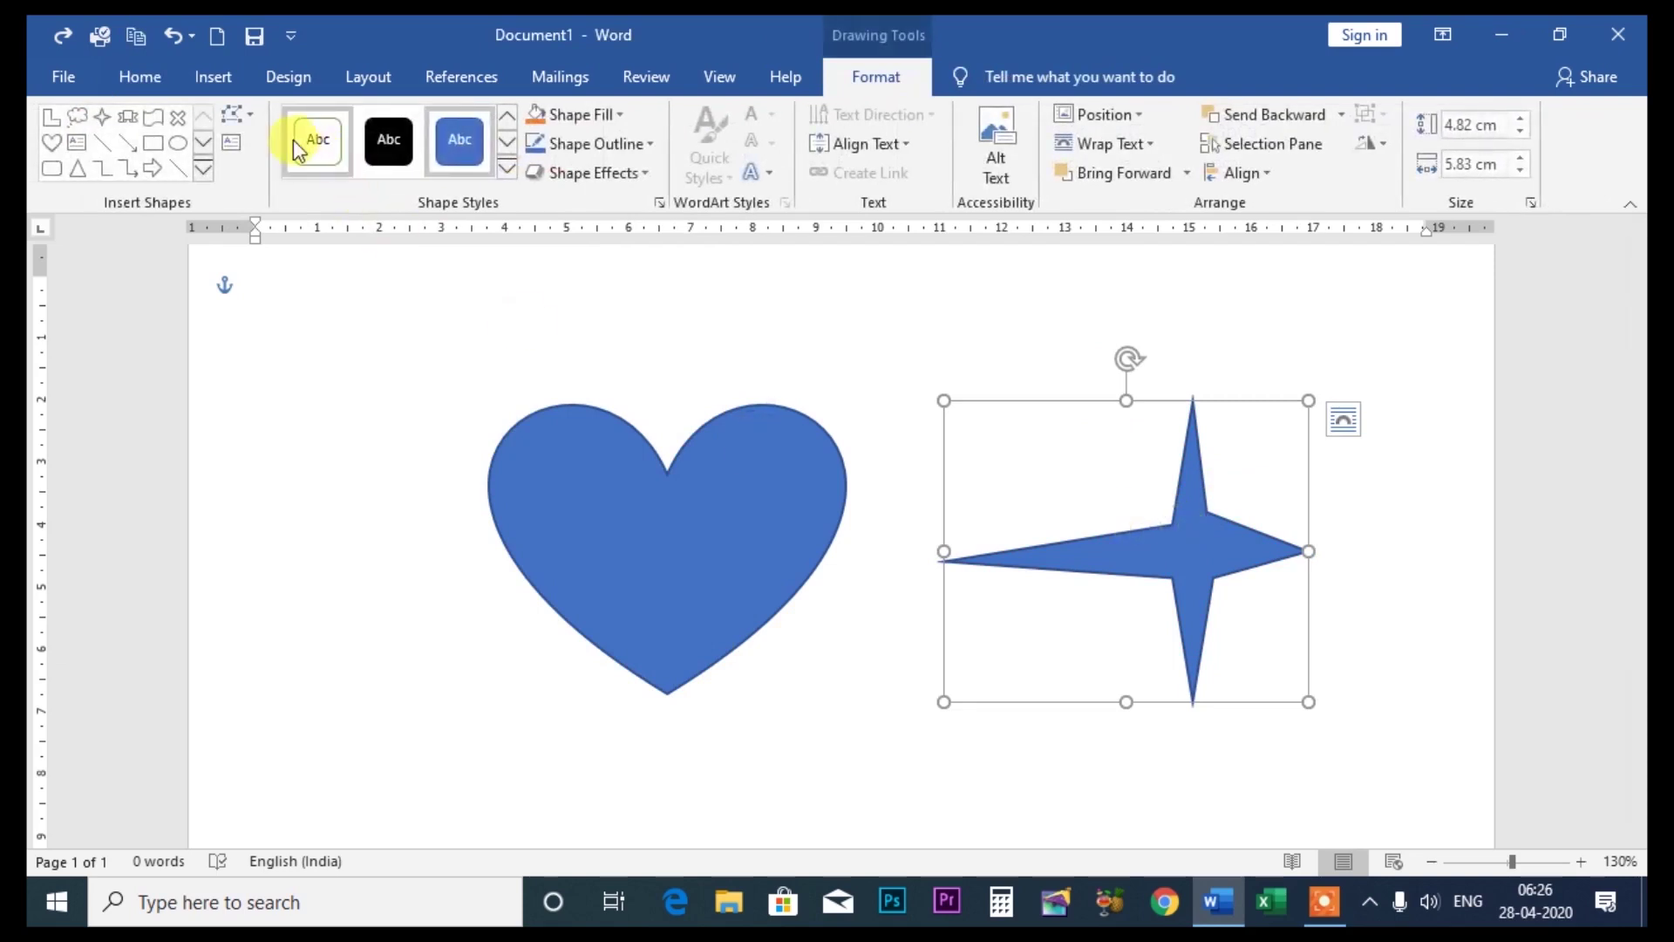
pyautogui.click(250, 117)
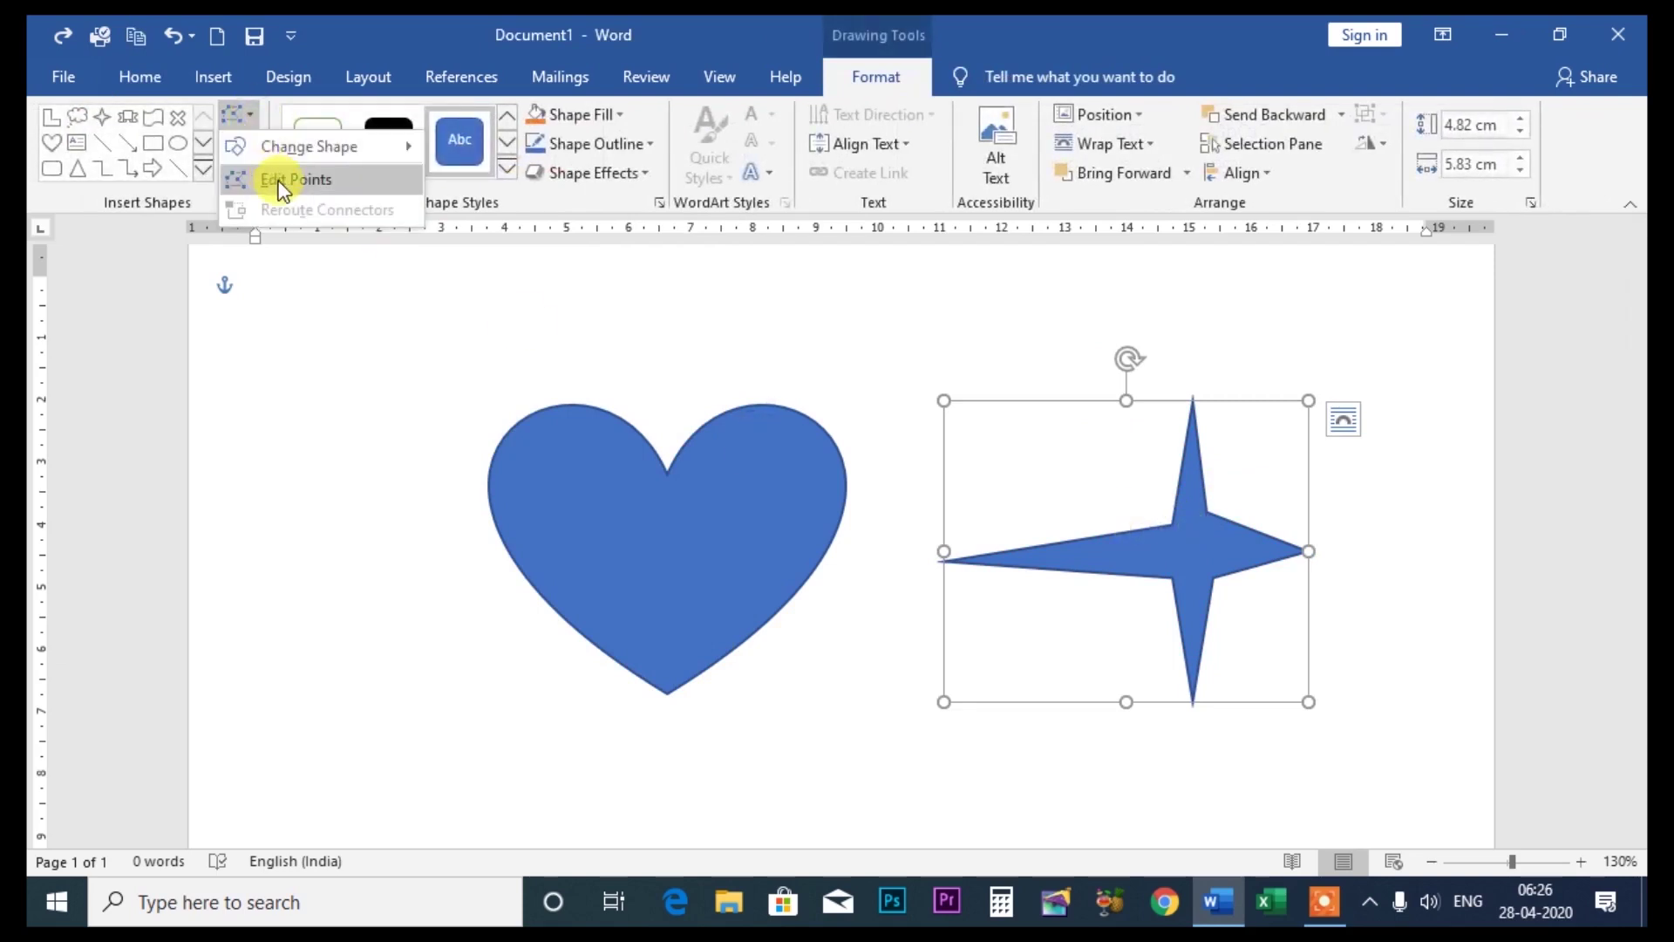
pyautogui.click(307, 328)
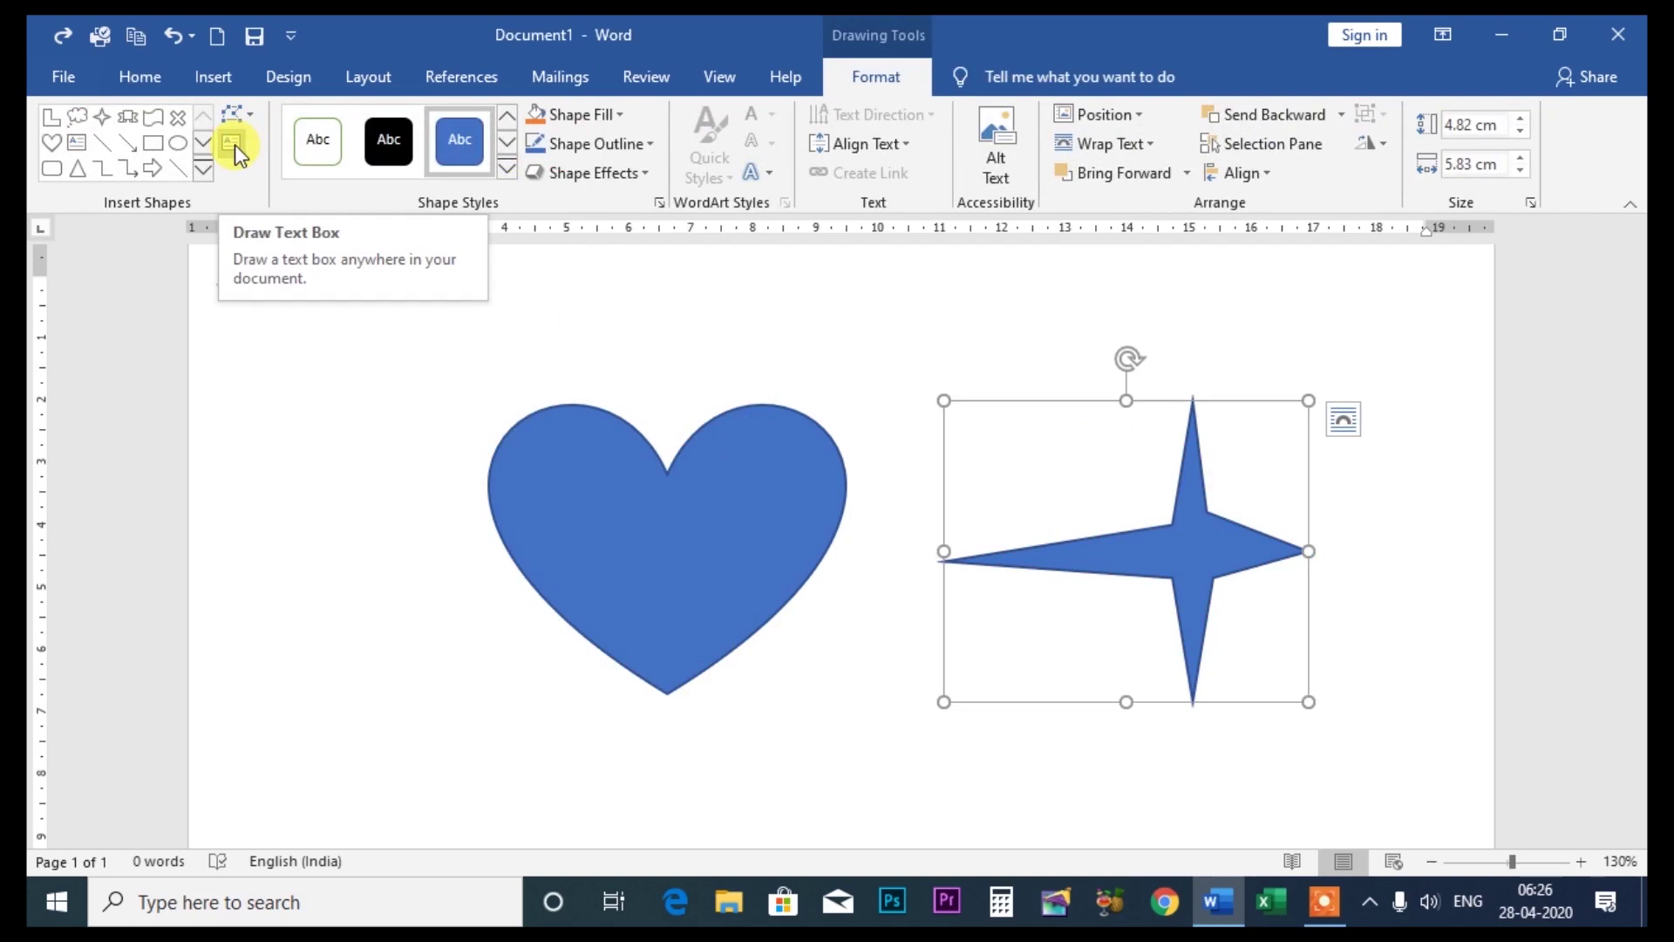
# Draw a trial text box over the heart, move it lower, then discard it
pyautogui.click(234, 145)
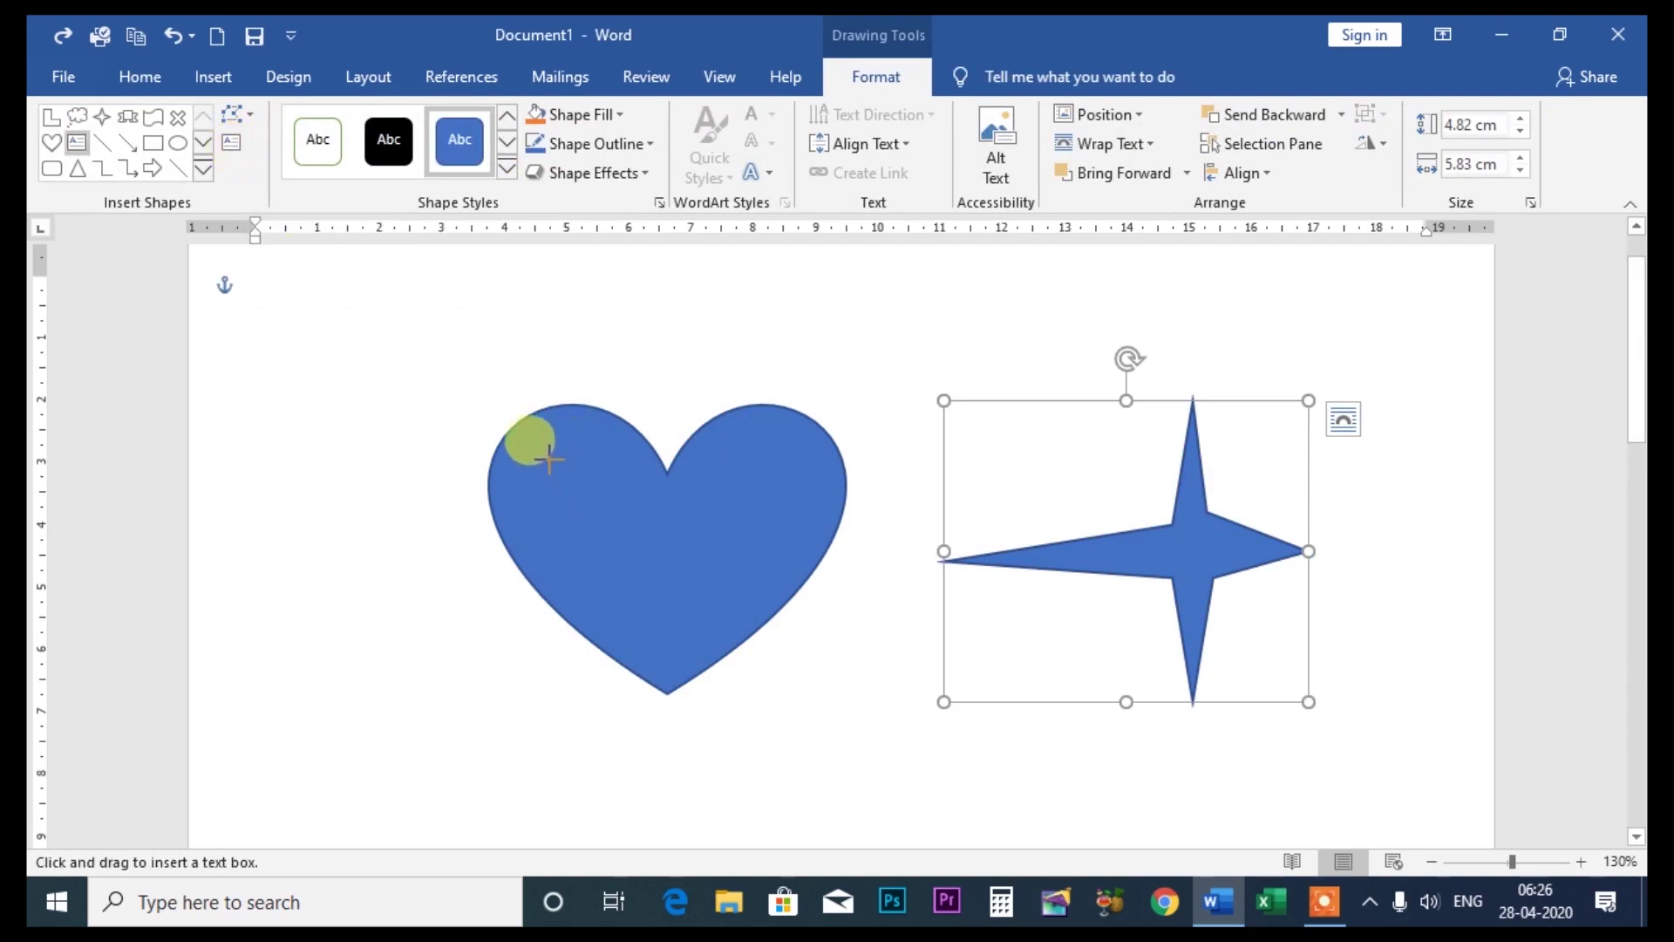
pyautogui.moveTo(550, 459); pyautogui.dragTo(772, 587)
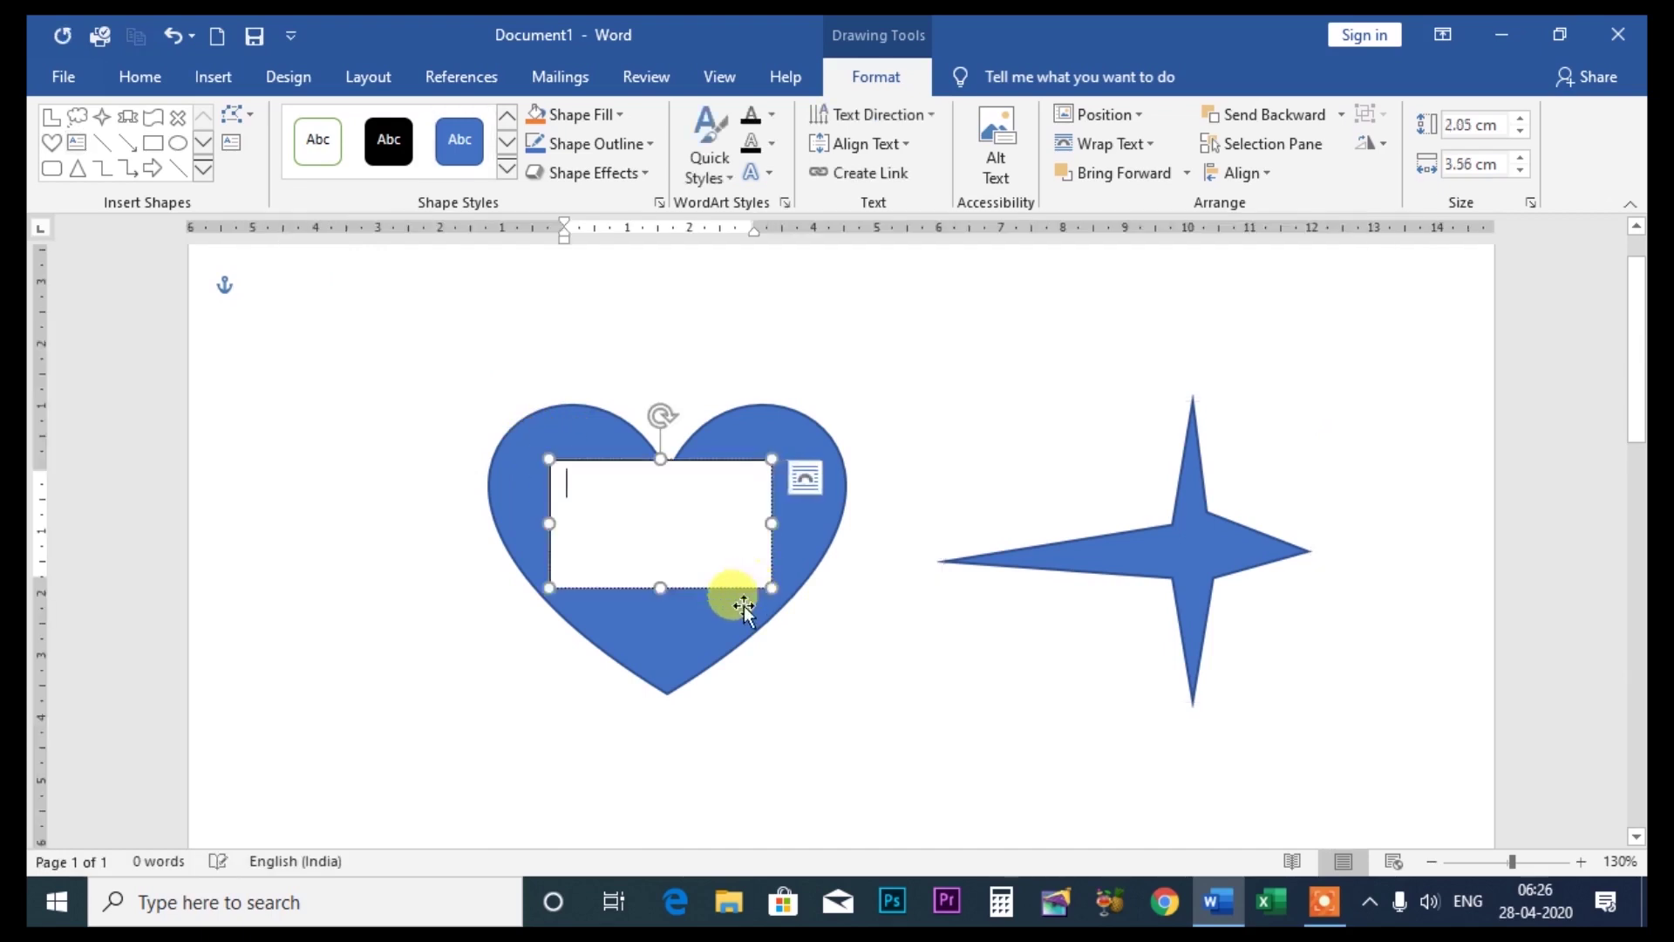
pyautogui.moveTo(622, 460); pyautogui.dragTo(850, 658)
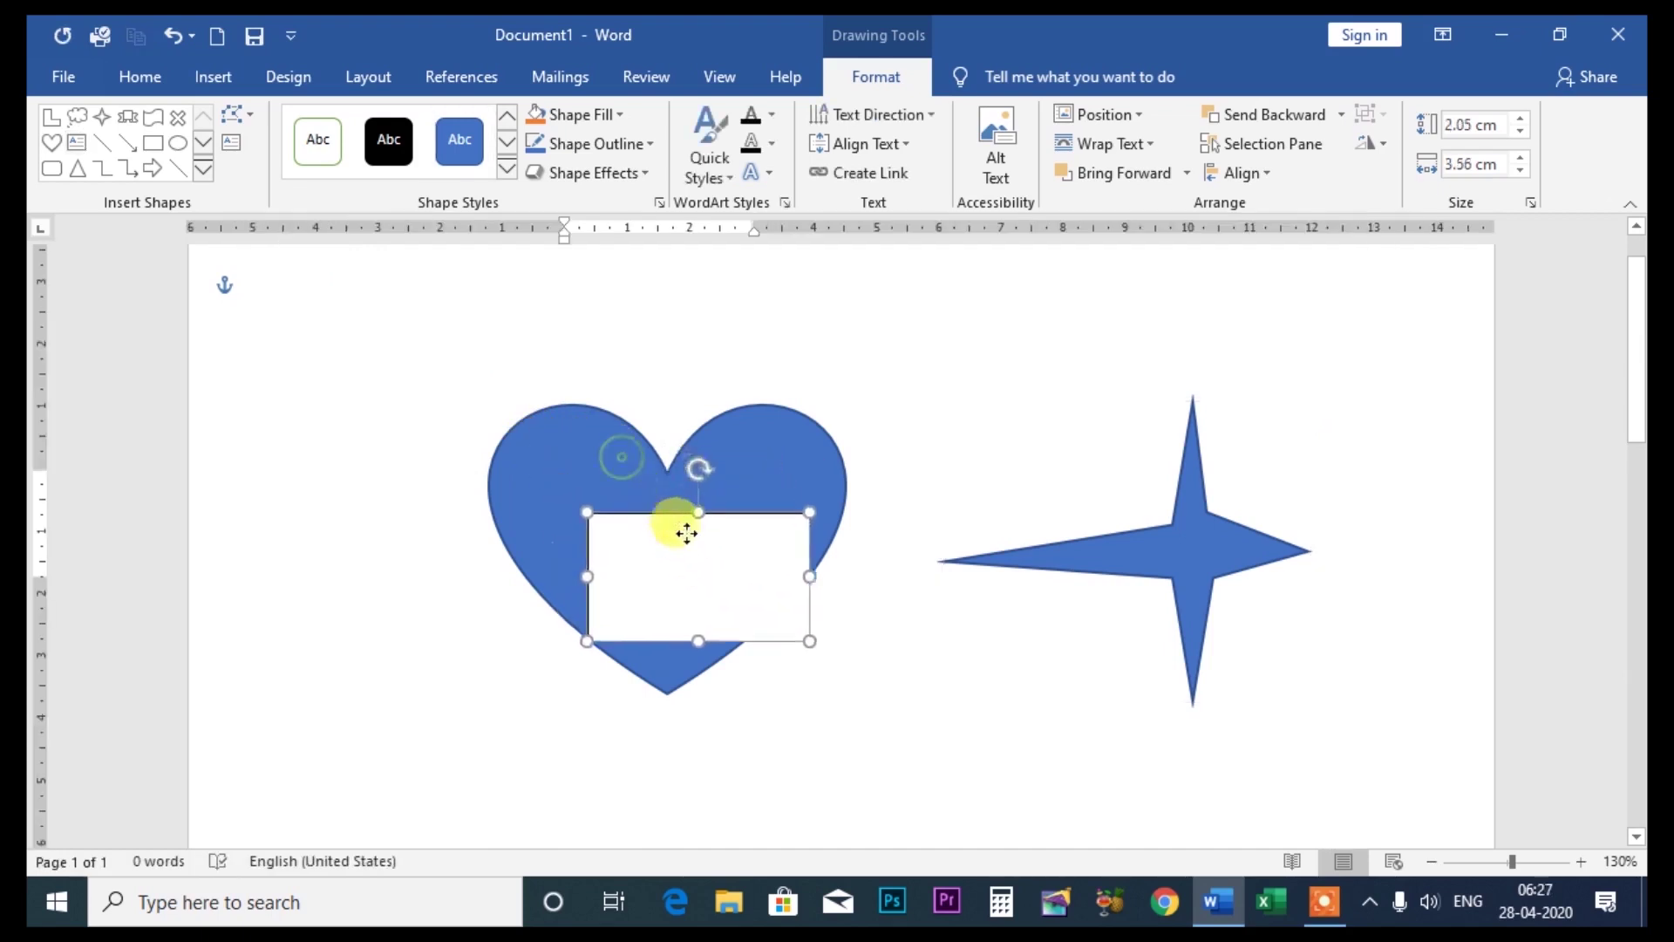
pyautogui.click(767, 649)
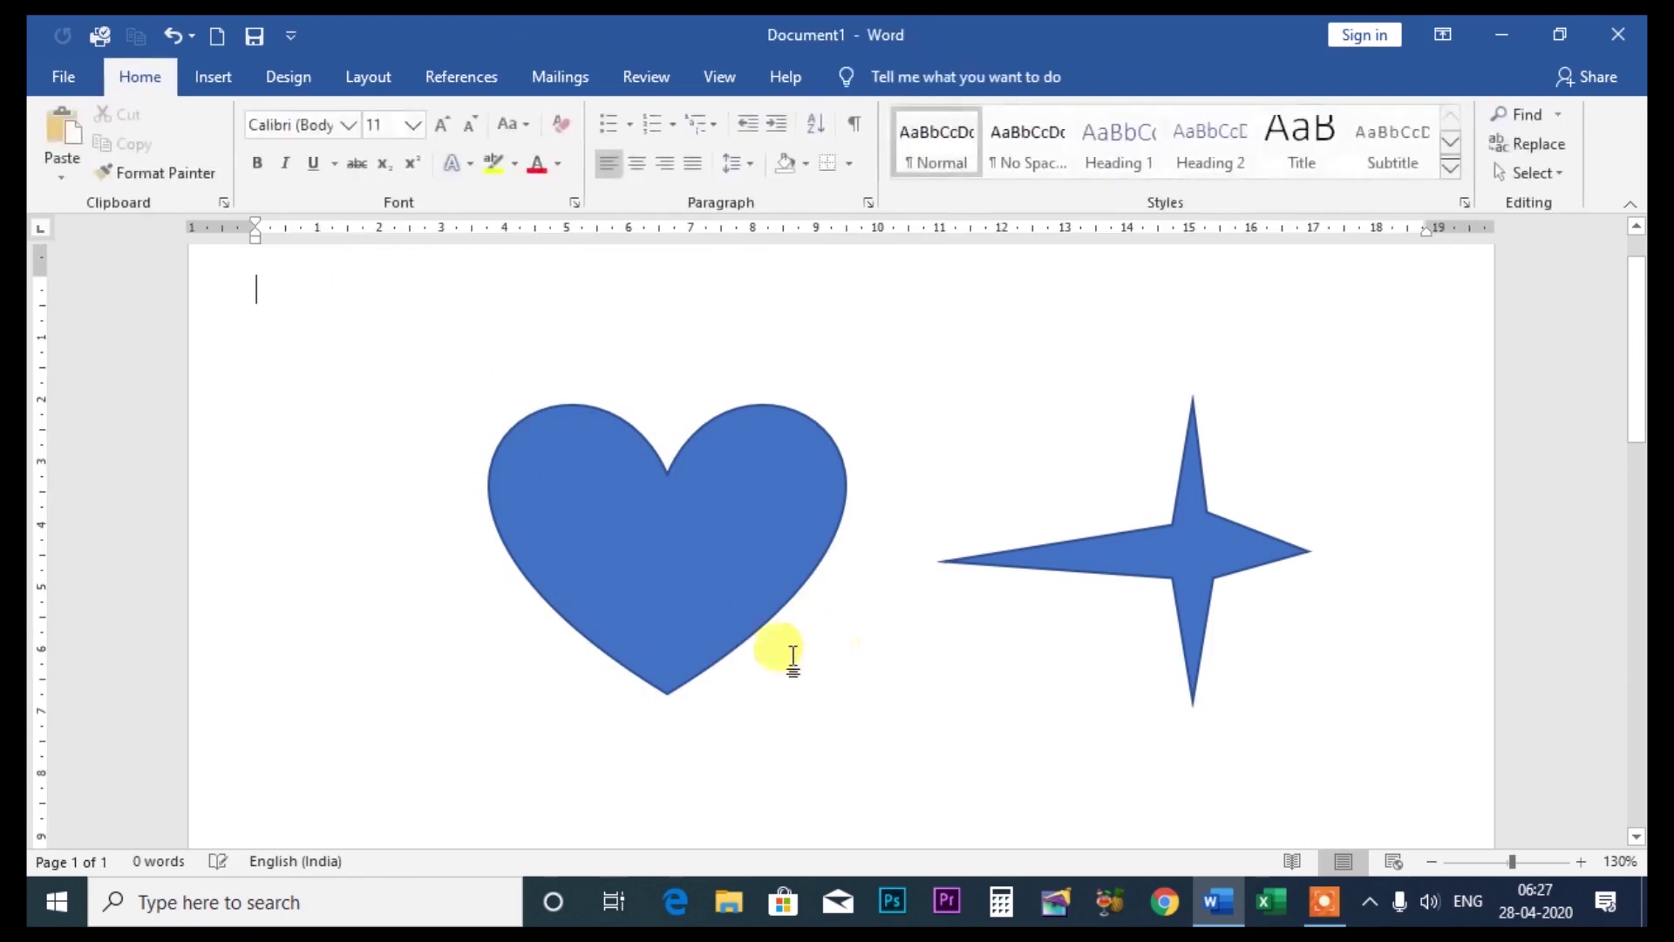
pyautogui.click(225, 77)
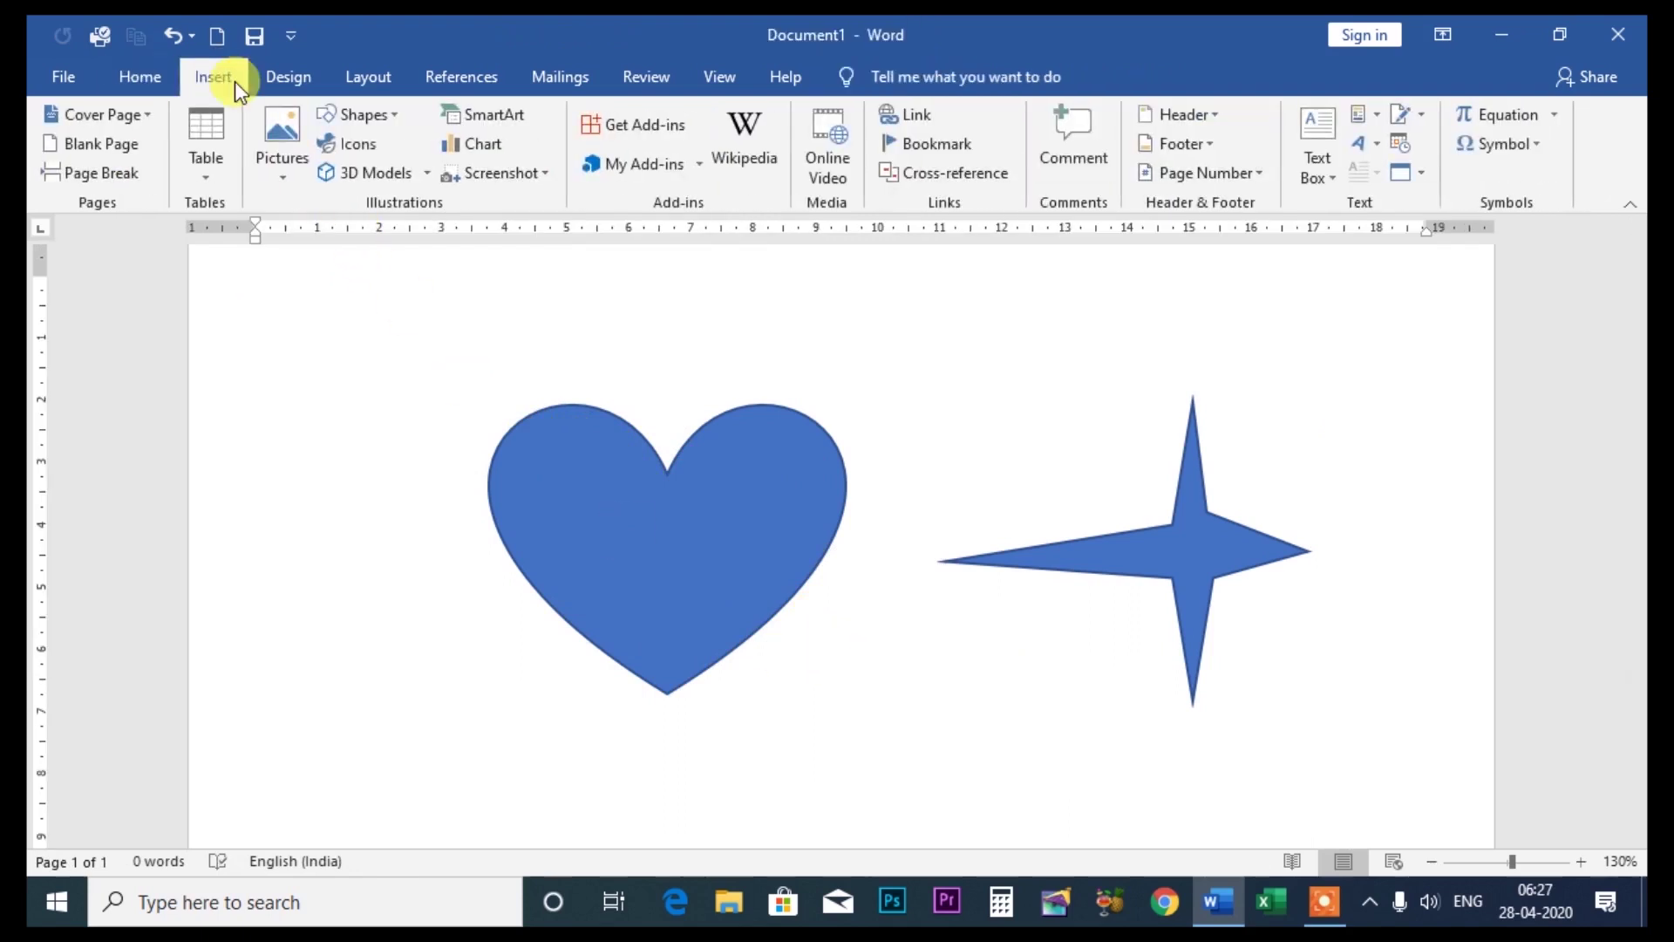
# Select the heart, bring up its Drawing Tools Format options, and choose Draw Text Box
pyautogui.click(400, 113)
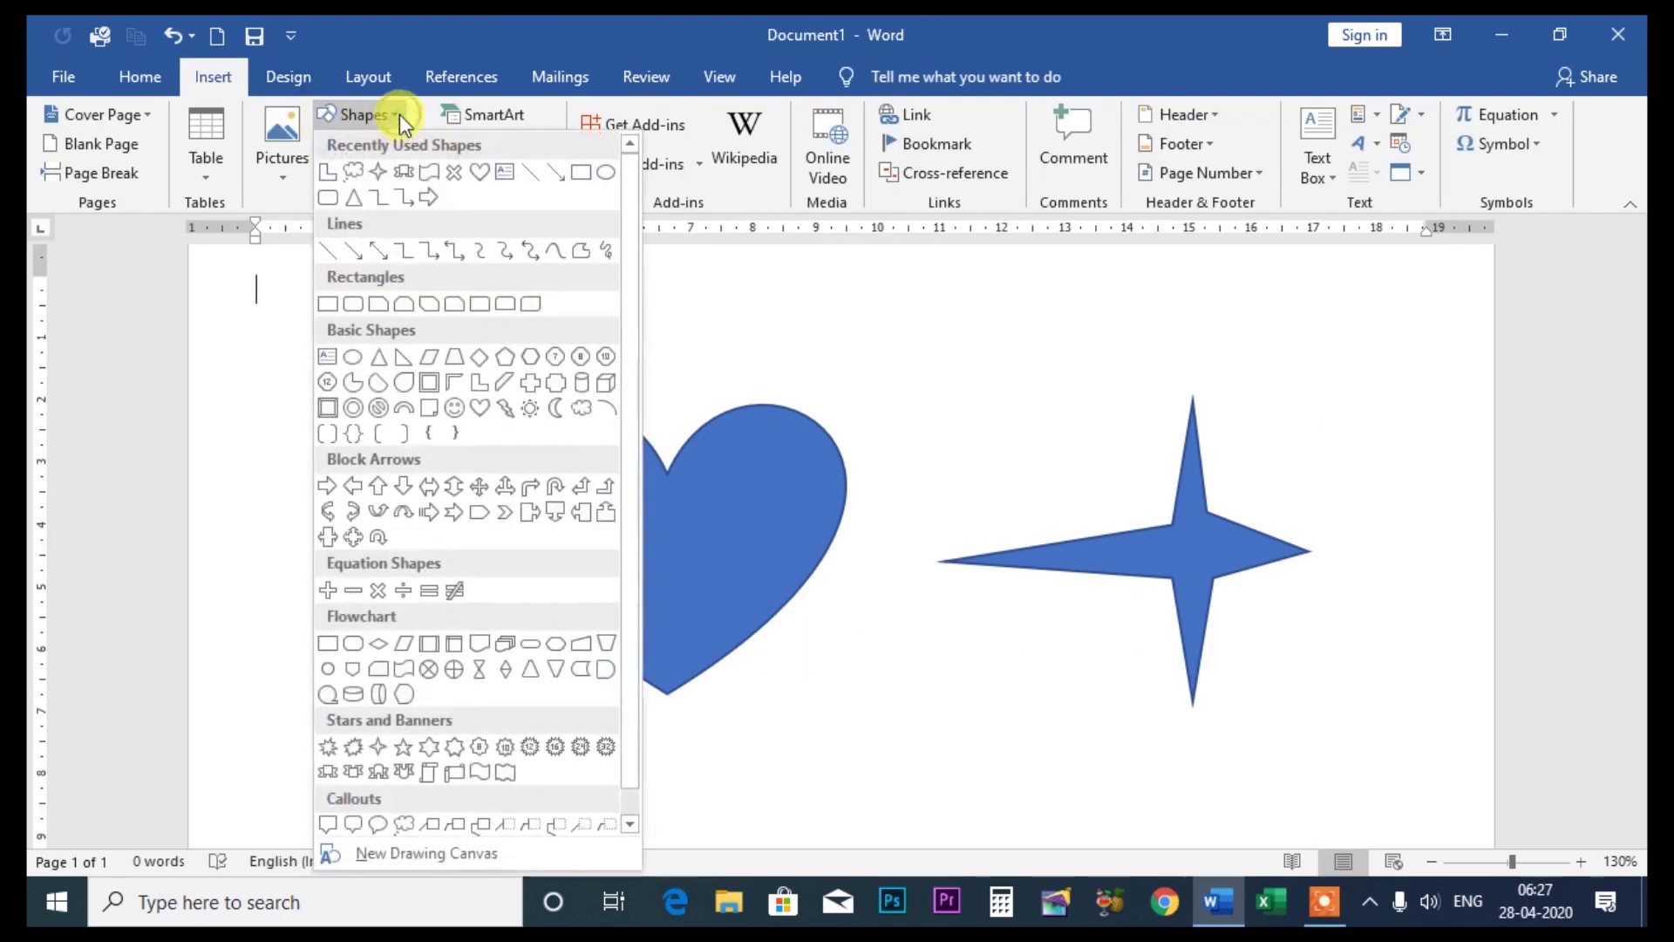
pyautogui.click(776, 498)
pyautogui.click(750, 497)
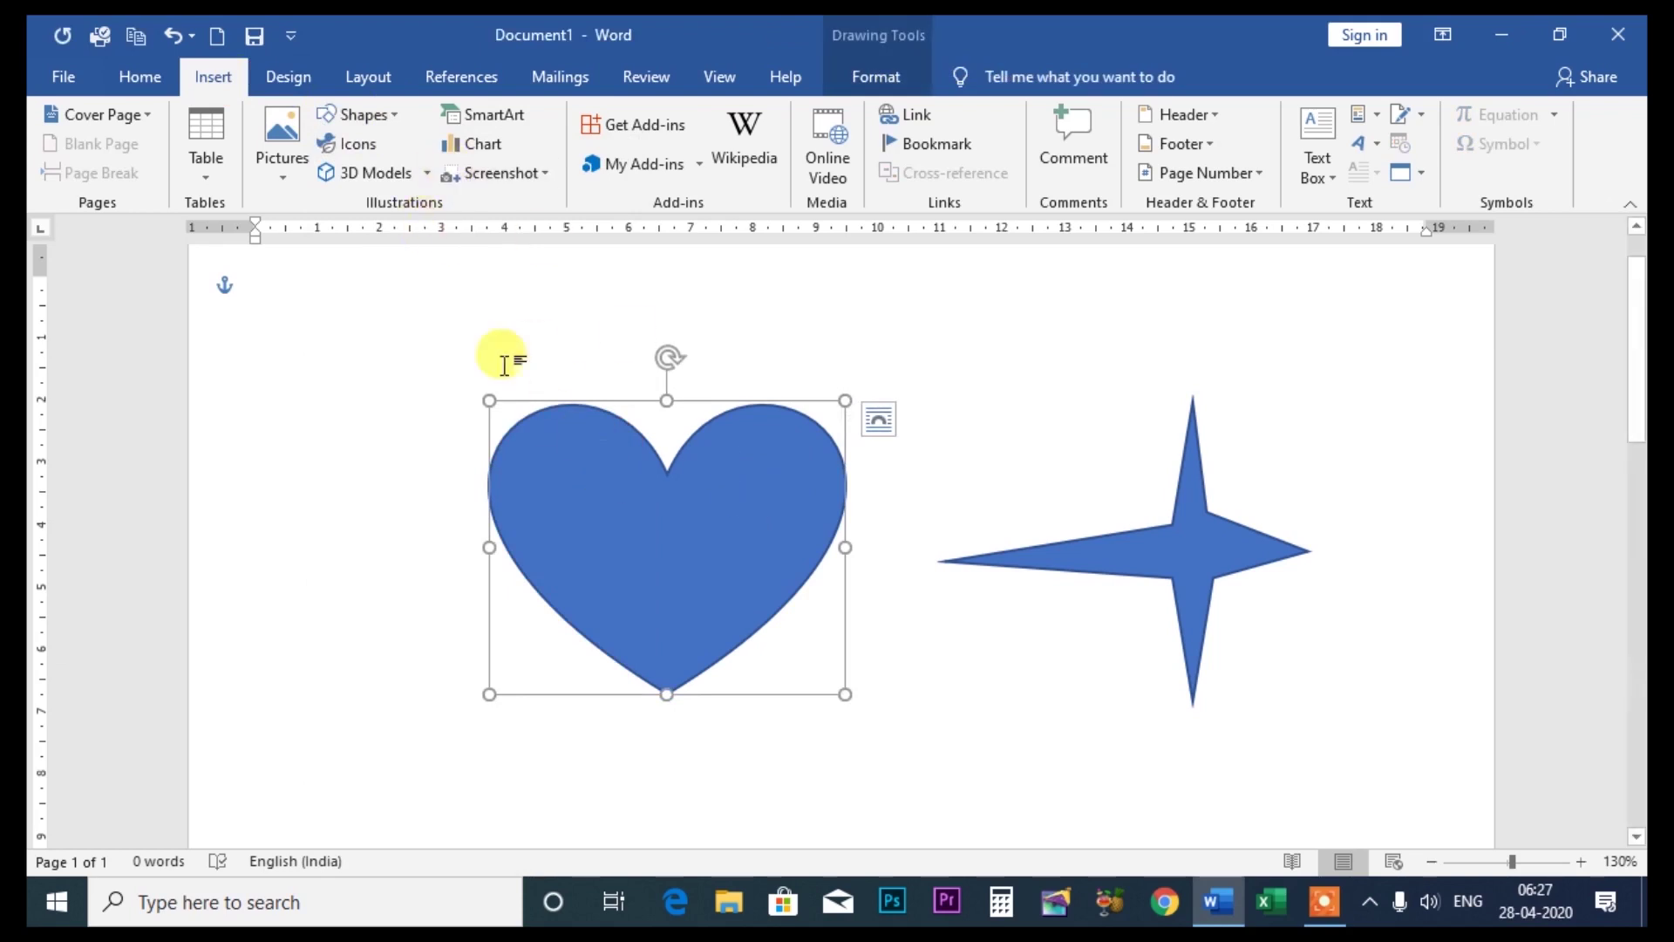
pyautogui.click(390, 114)
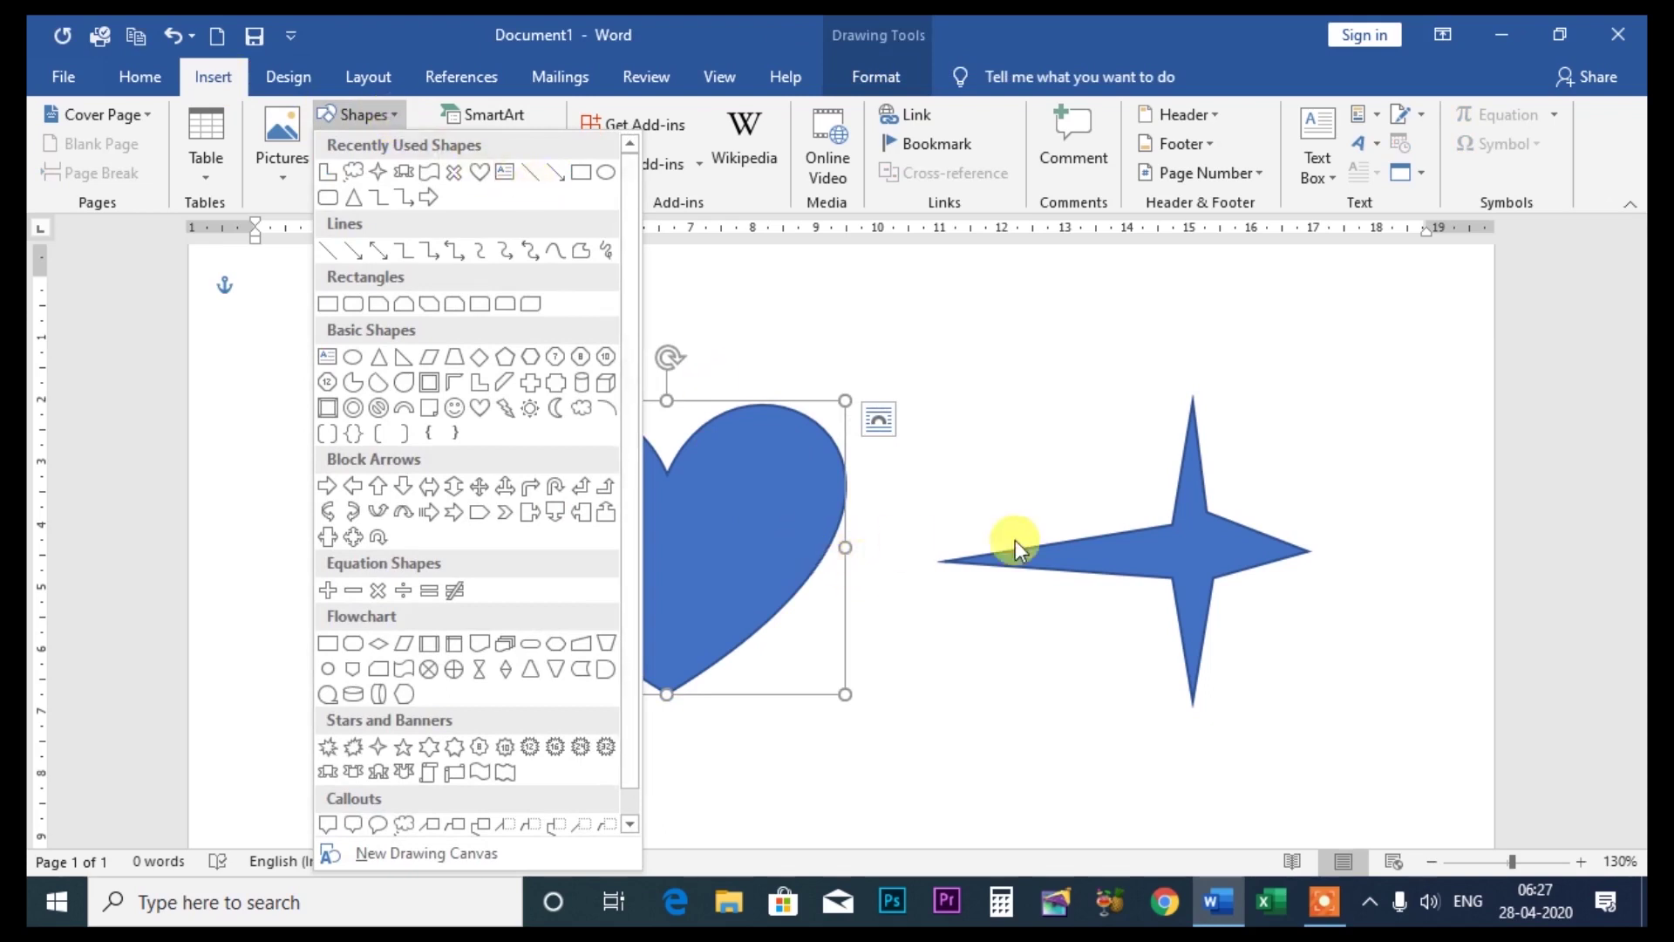
pyautogui.click(1141, 541)
pyautogui.click(394, 113)
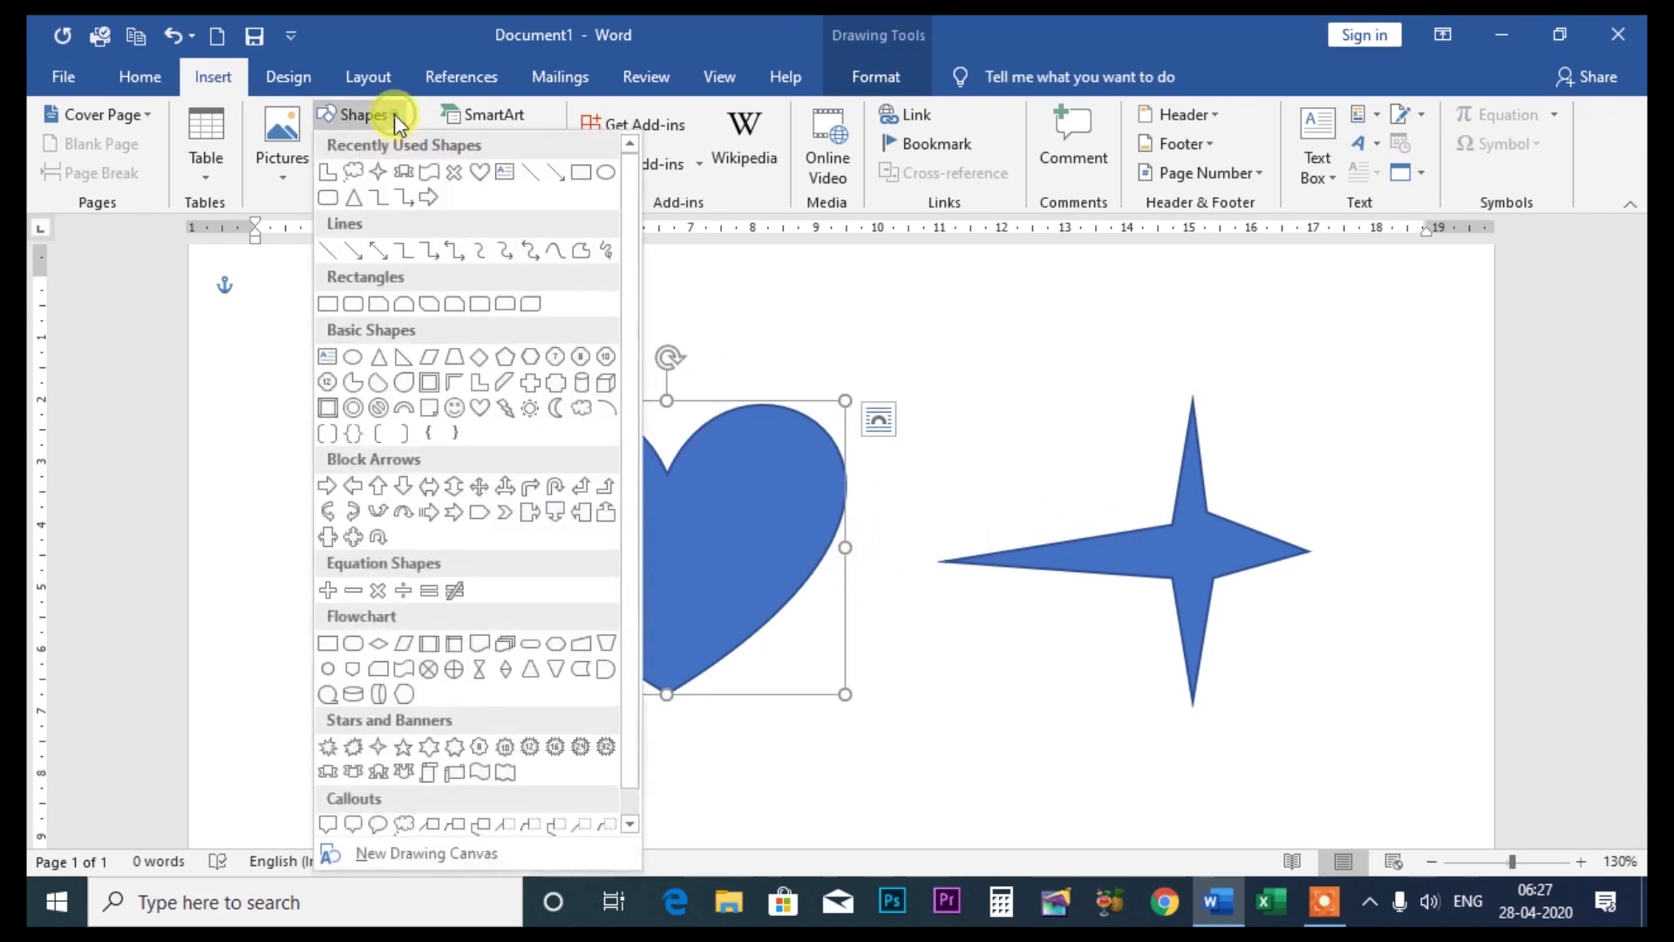
pyautogui.click(713, 506)
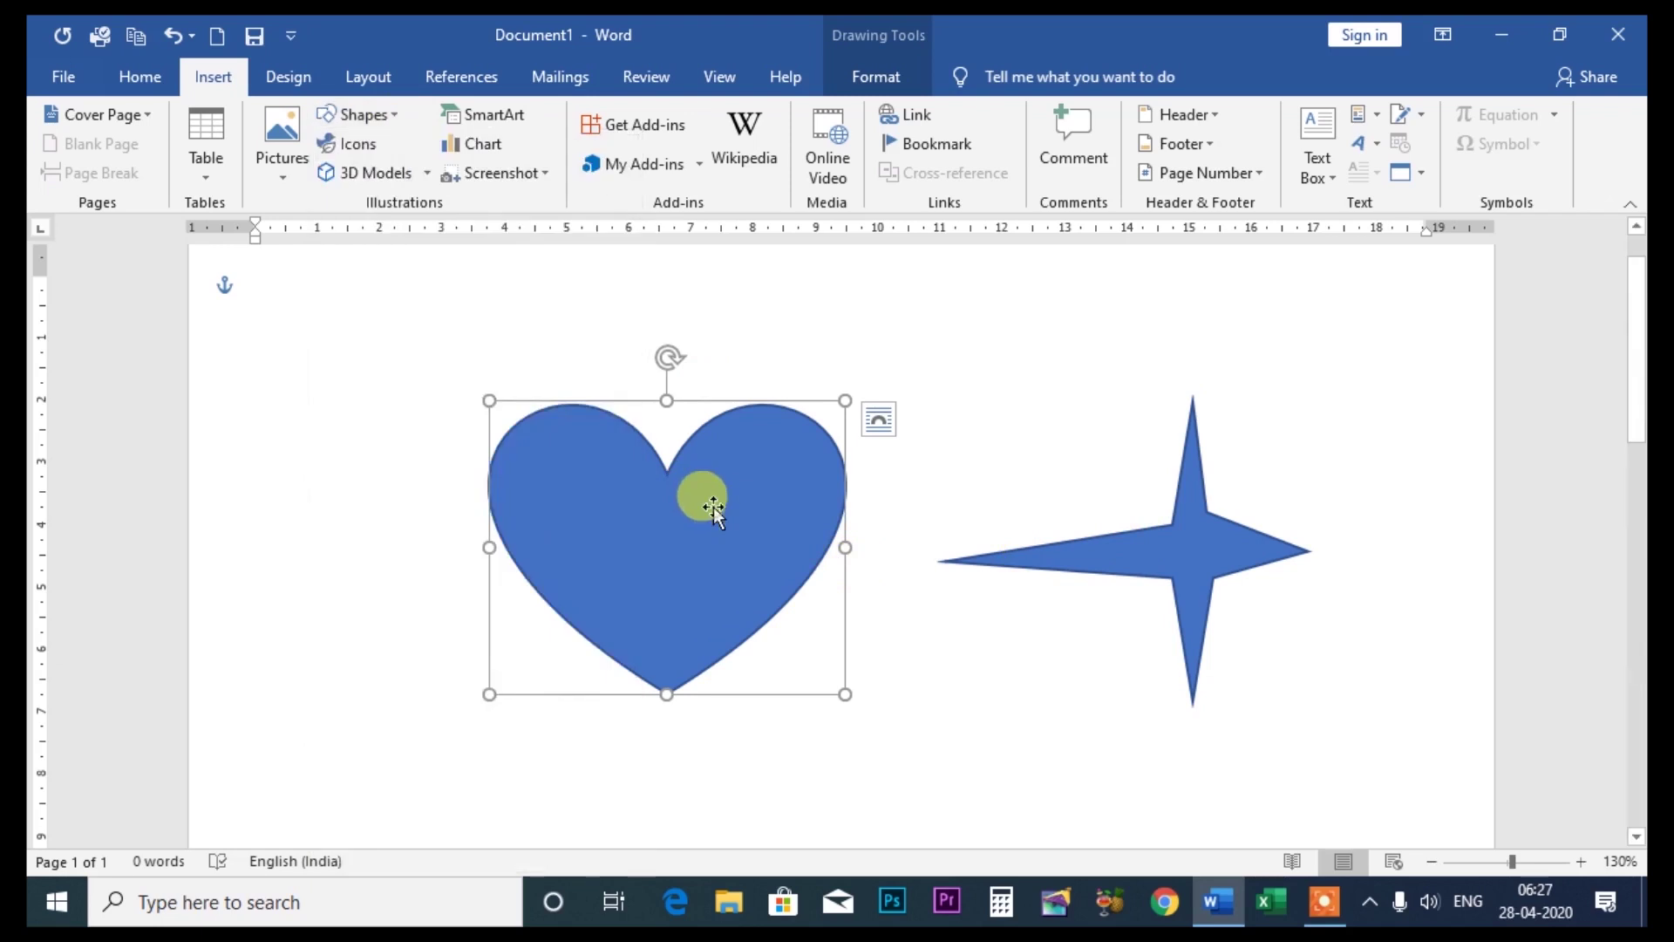
pyautogui.click(876, 79)
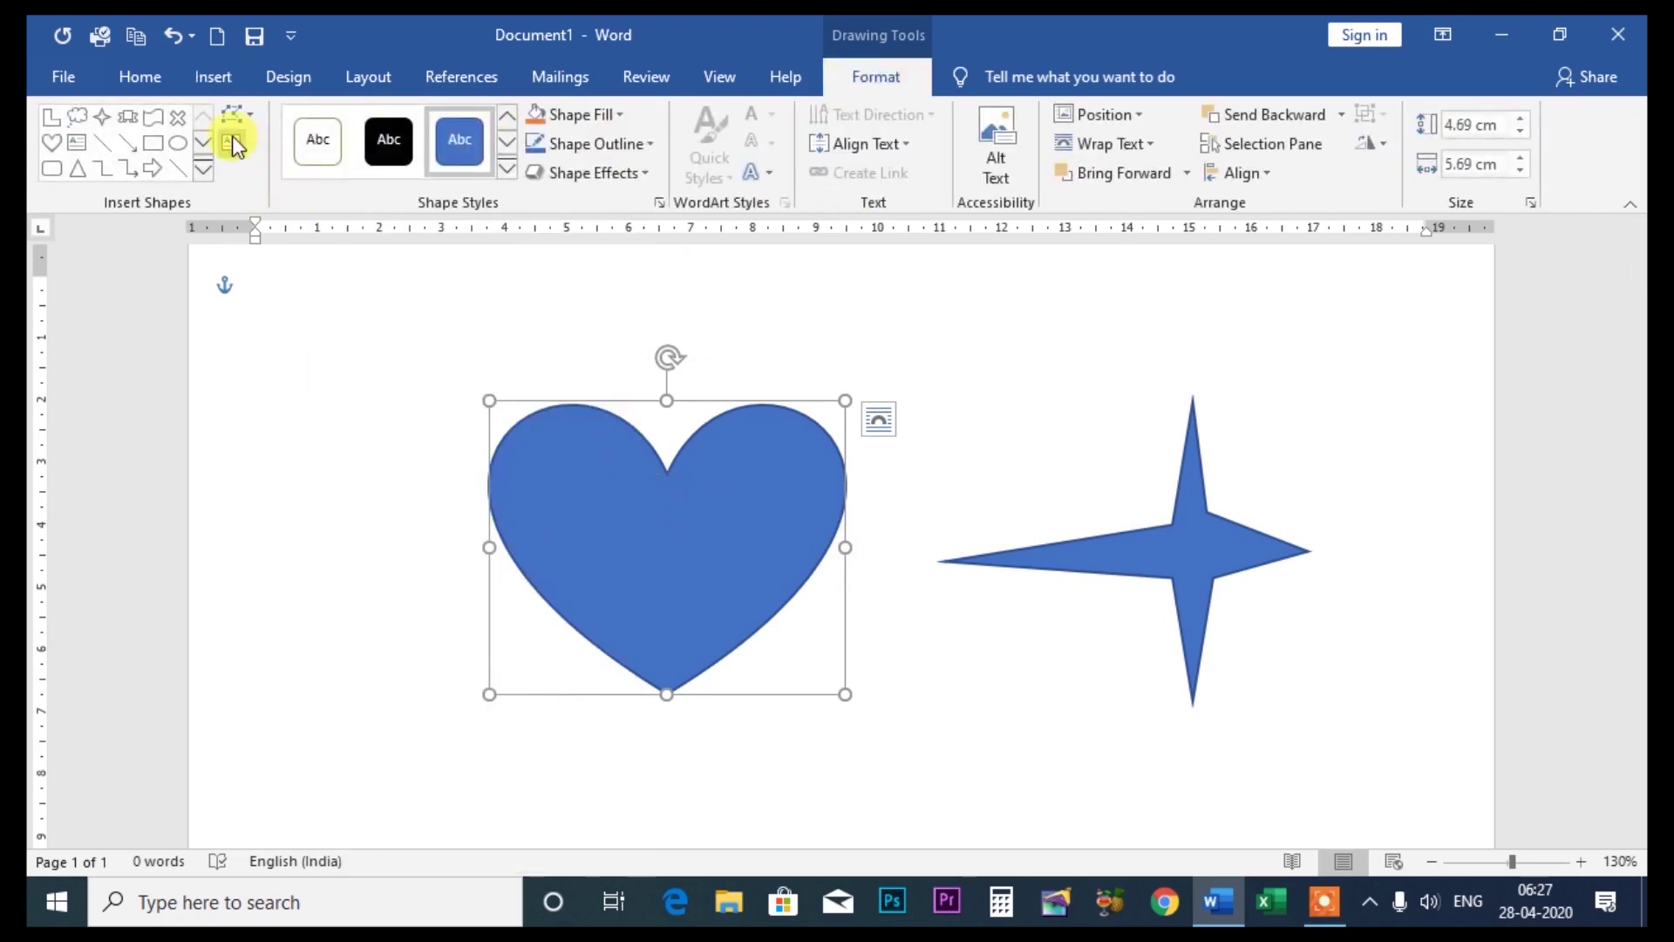
pyautogui.click(232, 139)
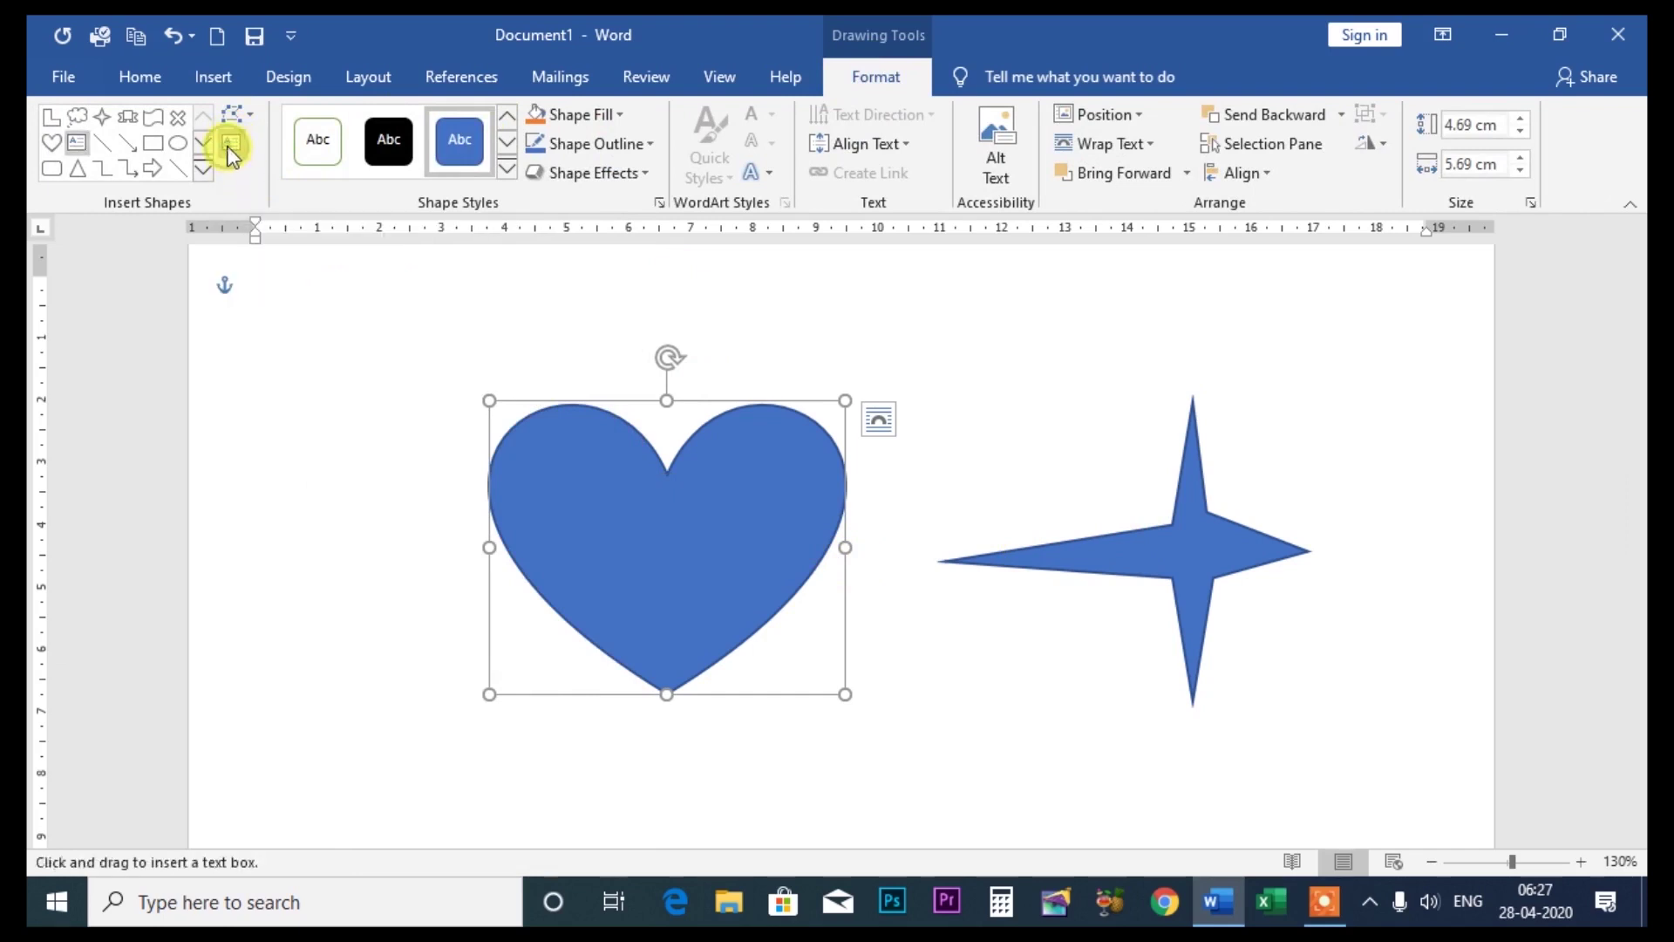
# Draw a text box below the heart, type GAURAV COMPUTER GYAN, and shrink it to 1.83 × 7.82 cm
pyautogui.scroll(-3, 985, 671)
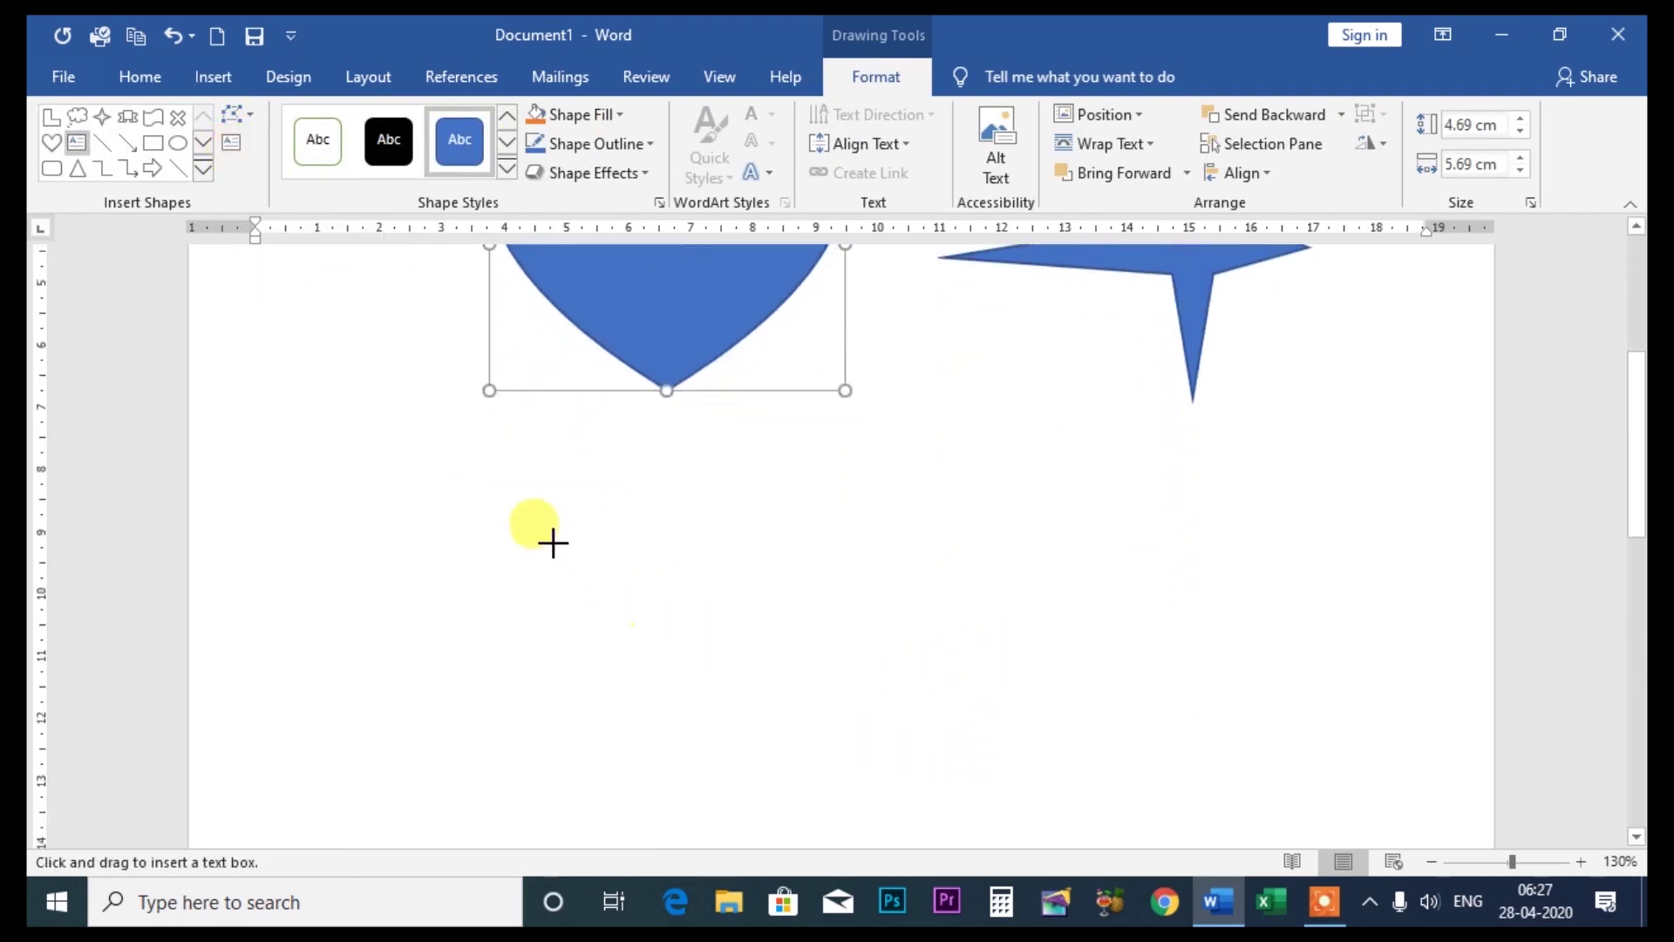
pyautogui.moveTo(553, 543); pyautogui.dragTo(1093, 790)
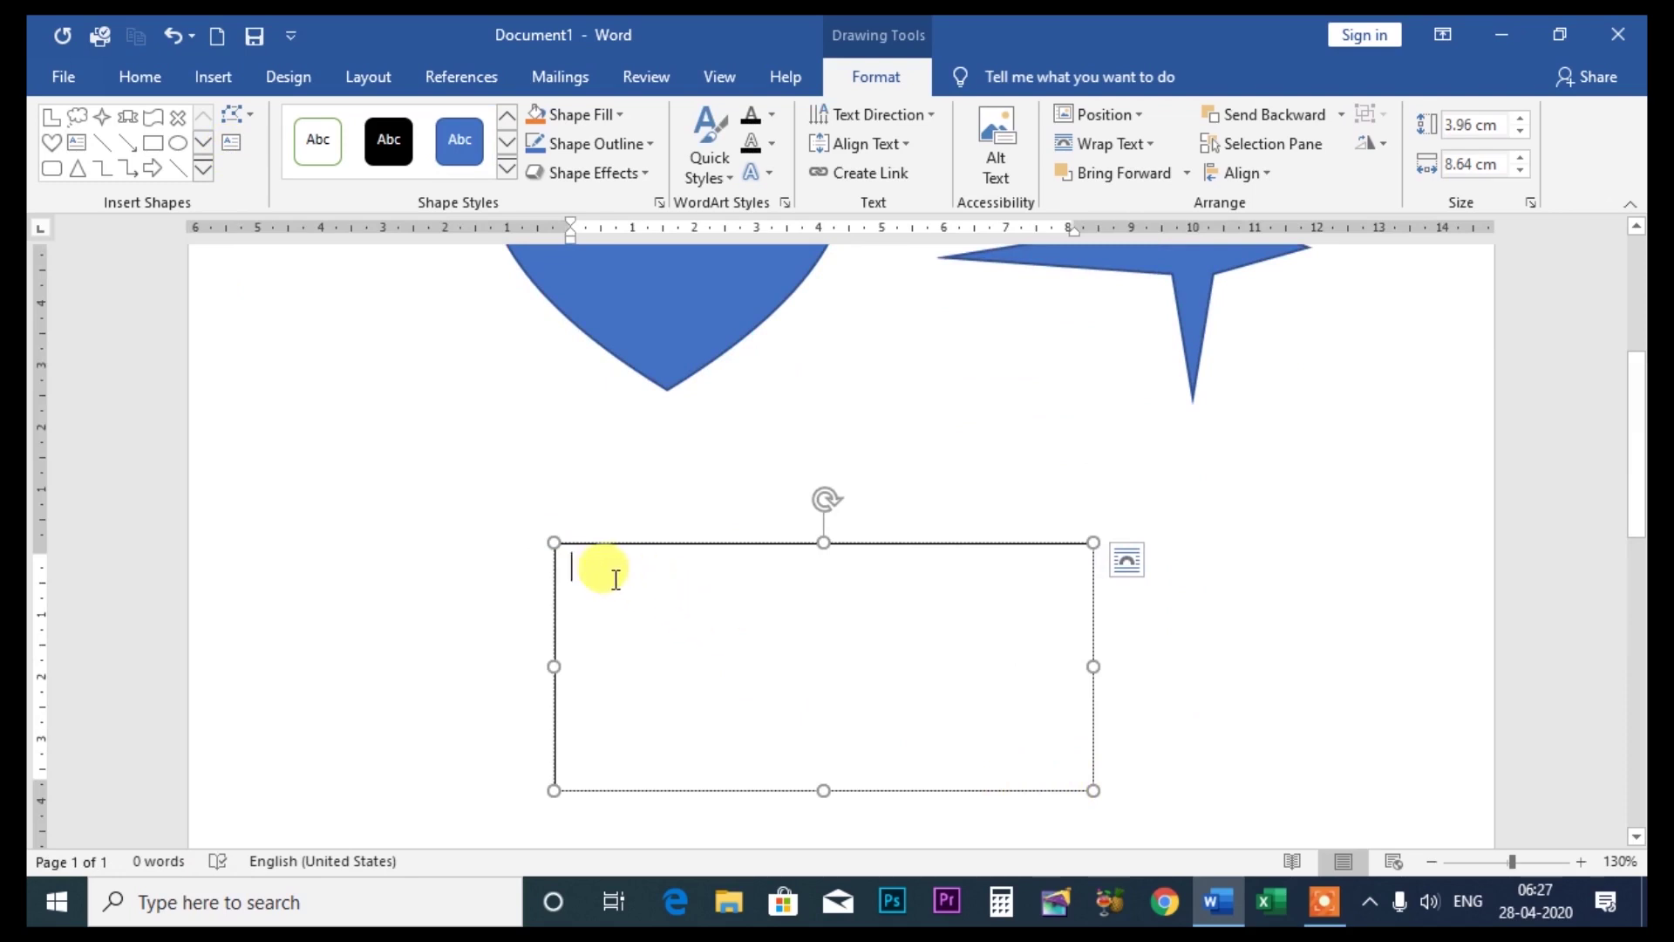
pyautogui.write('GAURAV')
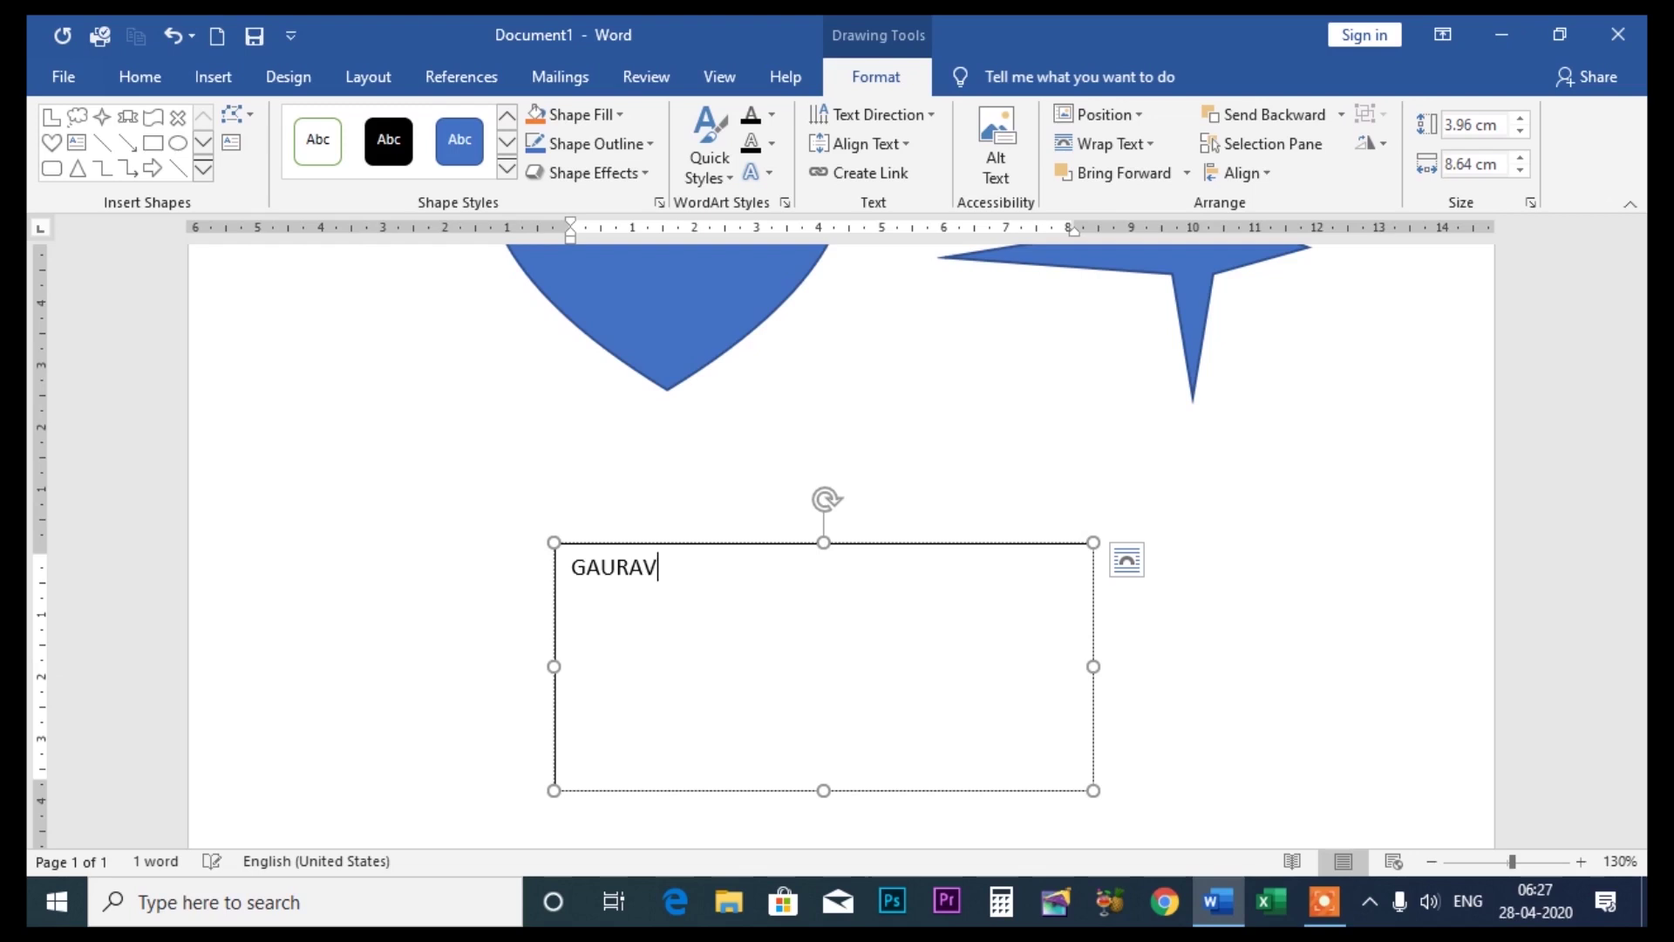
pyautogui.write(' COMPUTER GYAN')
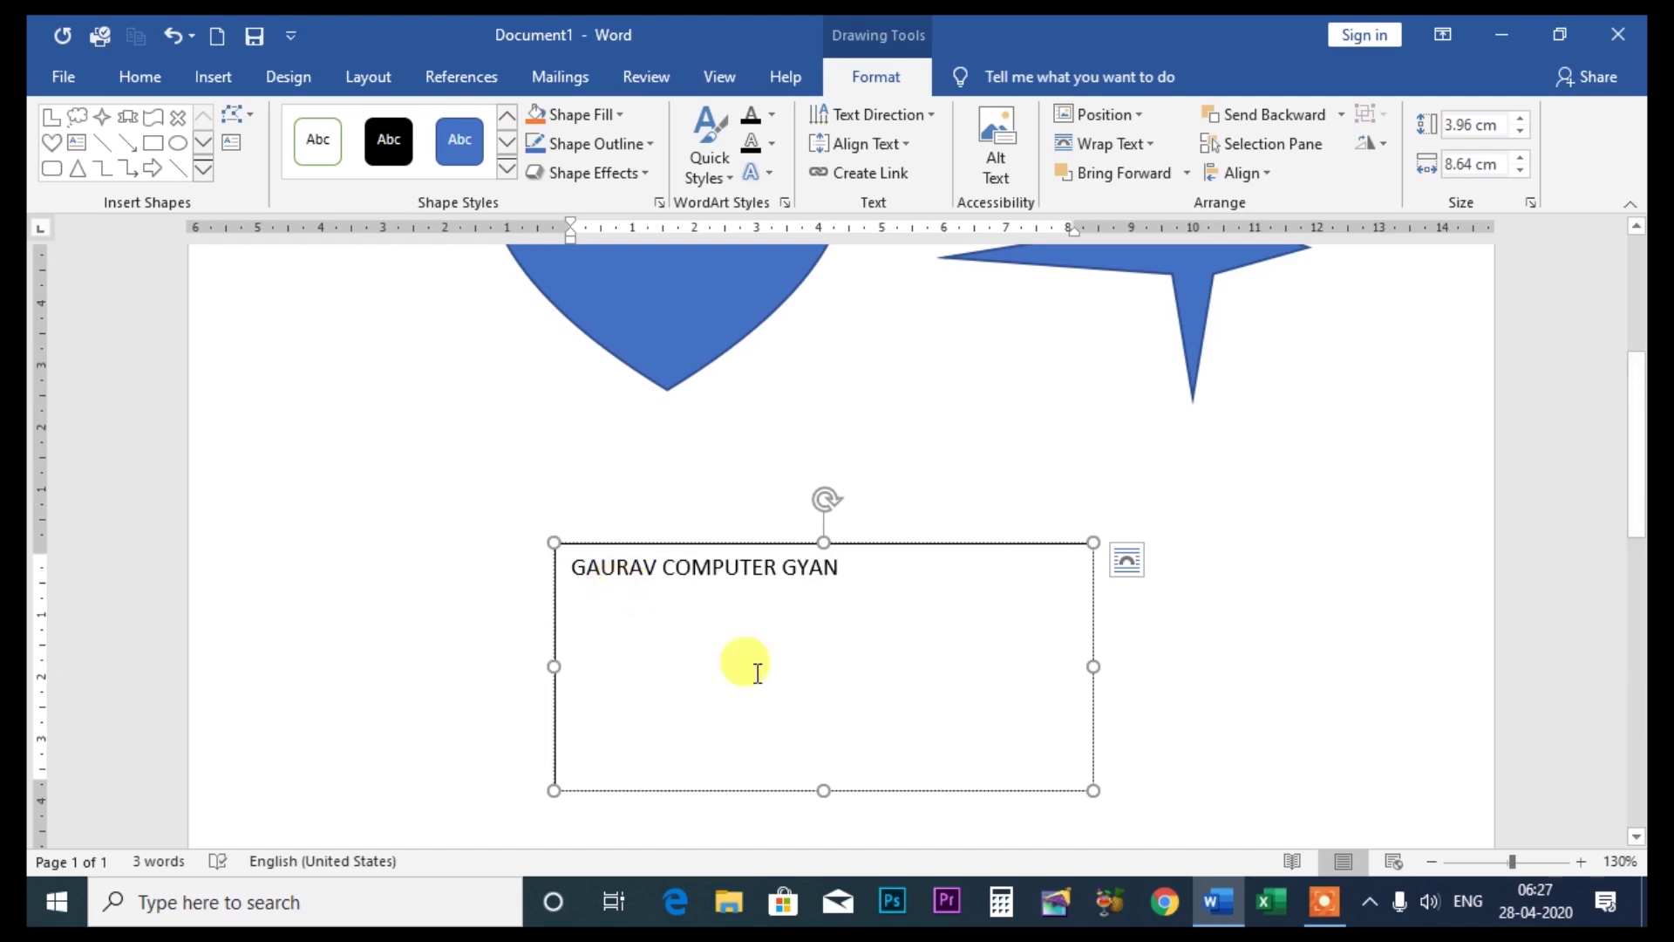
pyautogui.moveTo(820, 789); pyautogui.dragTo(823, 614)
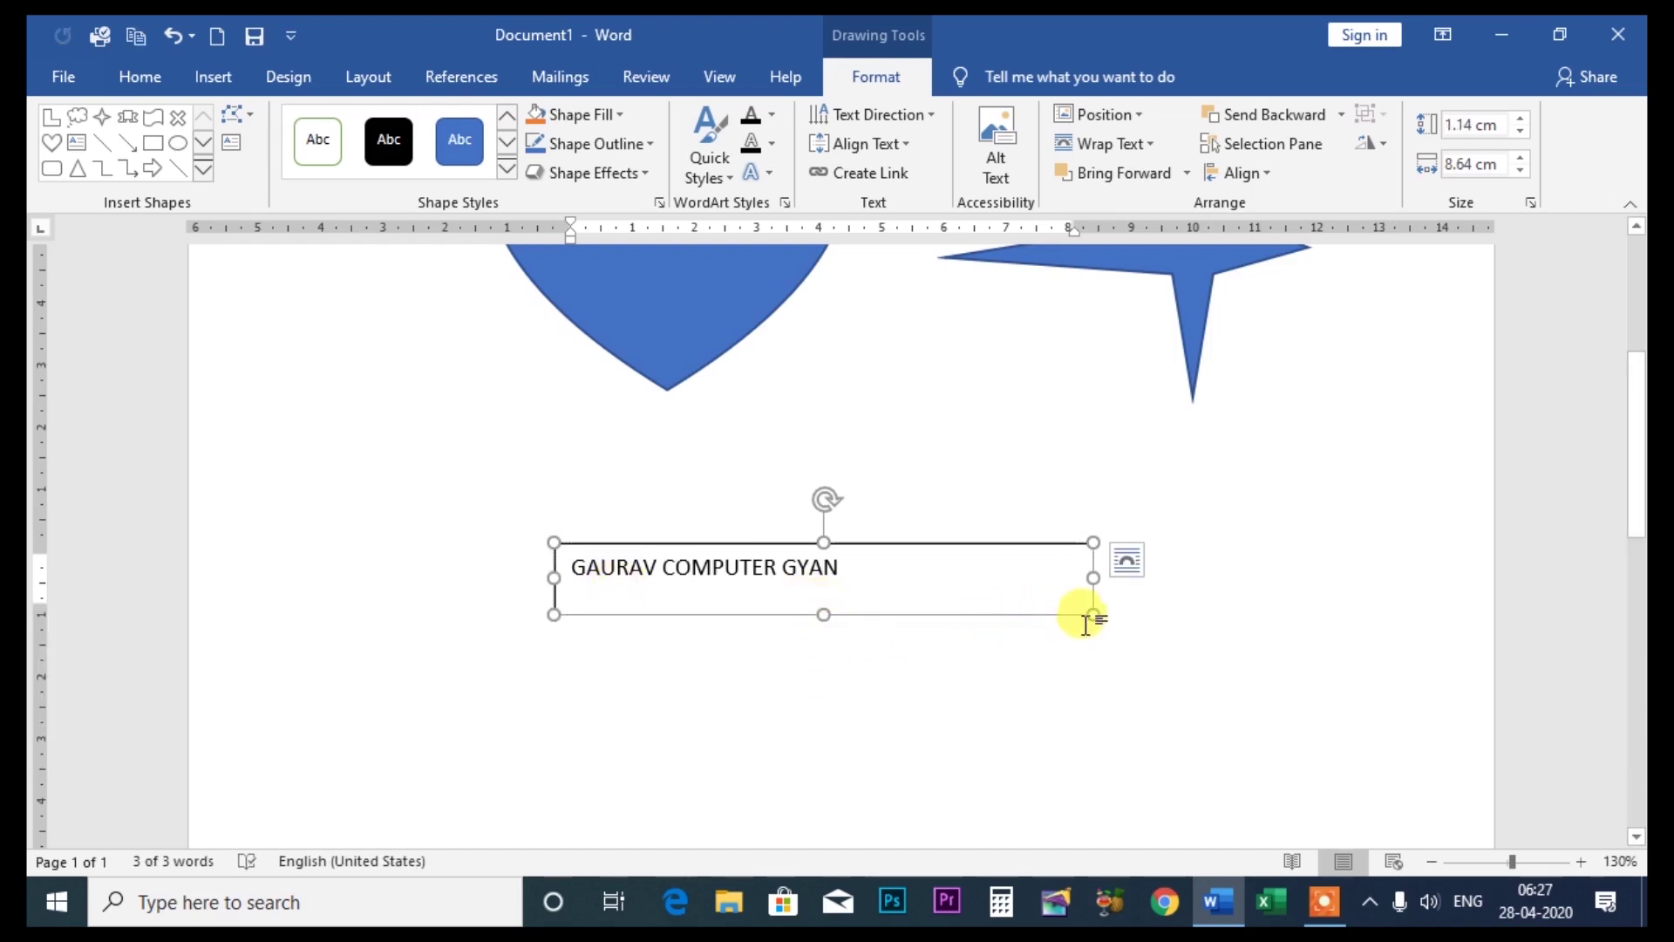
pyautogui.moveTo(1093, 614); pyautogui.dragTo(1042, 657)
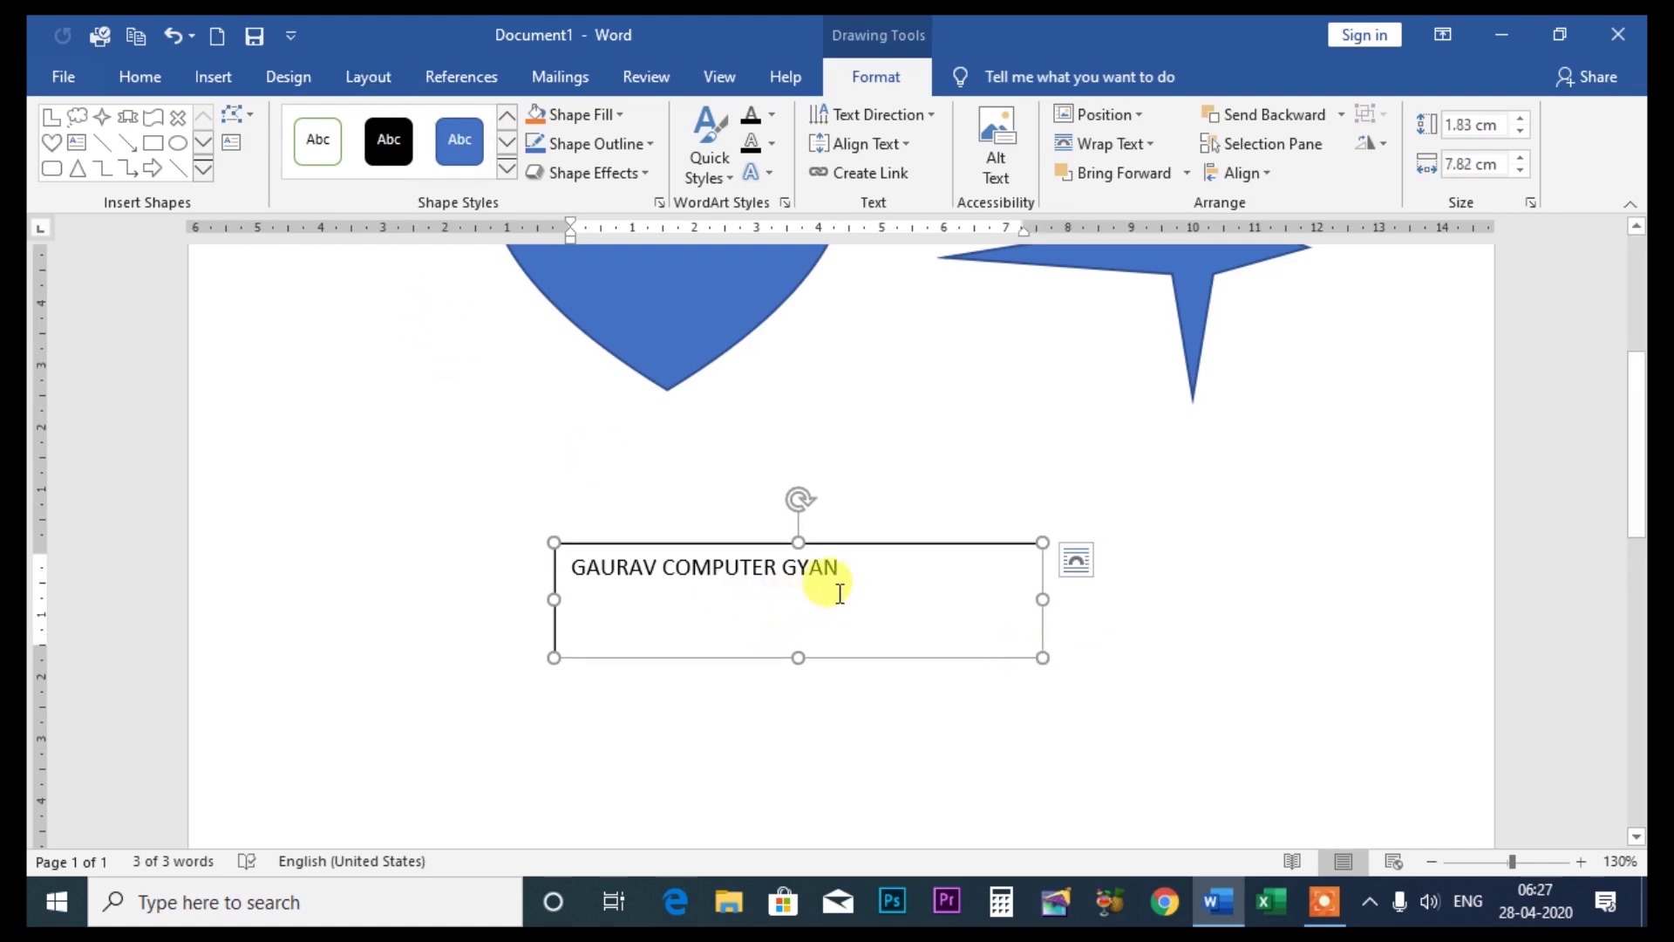
# Give the box an orange shape style and make its text size 16 and red
pyautogui.click(508, 169)
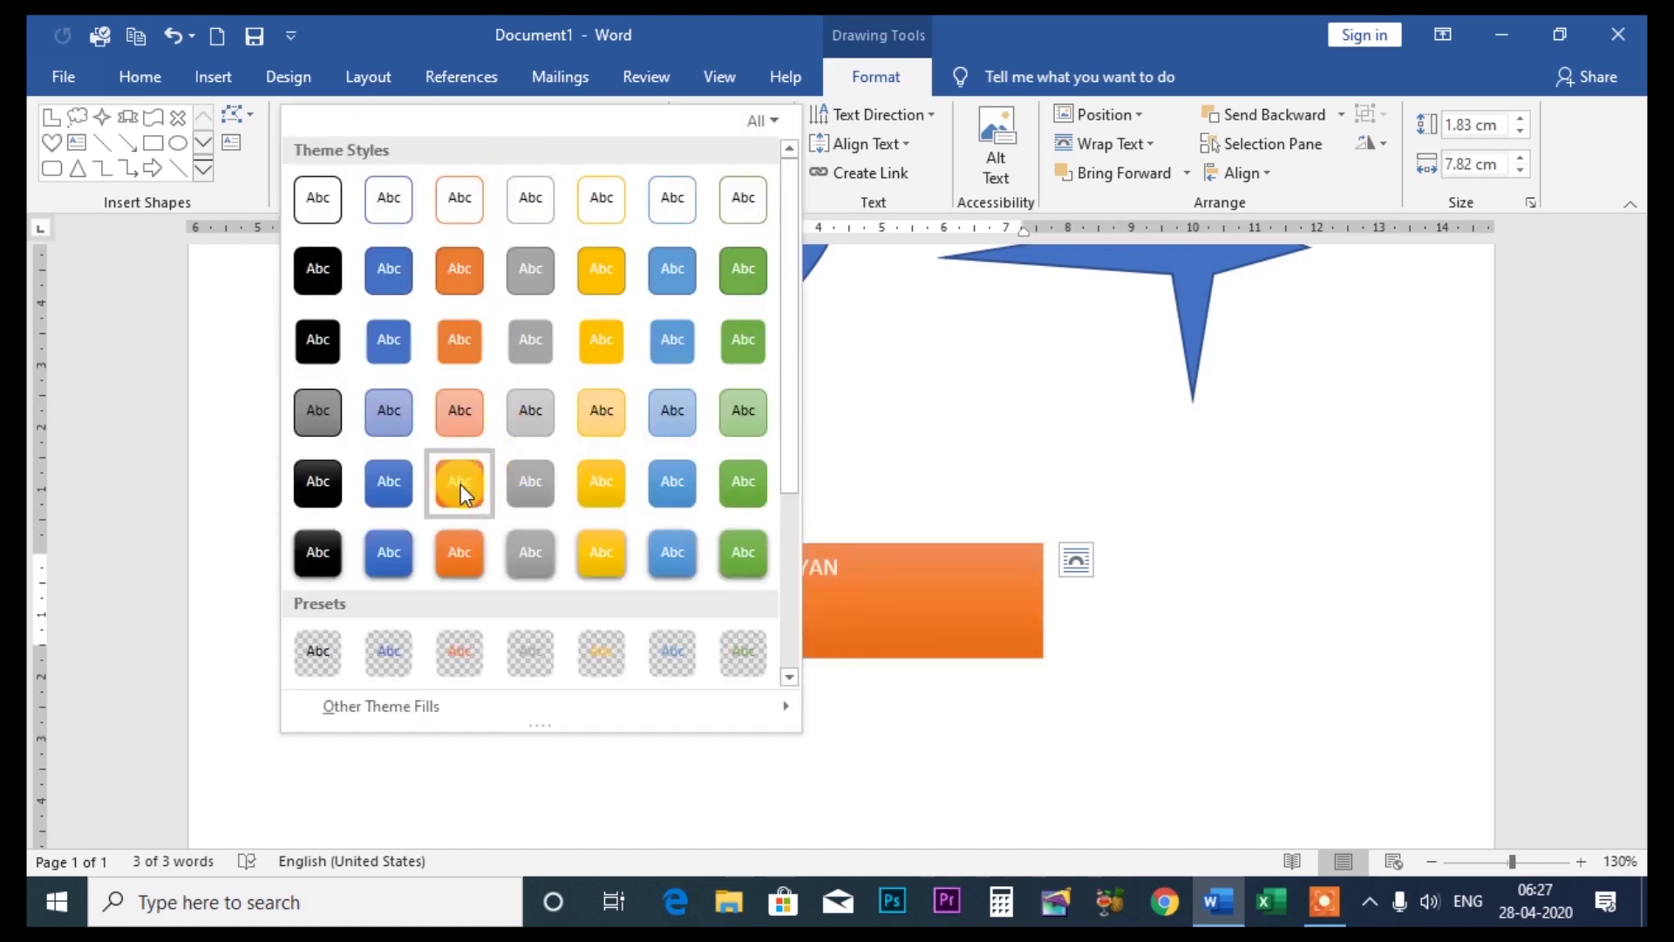
pyautogui.click(461, 483)
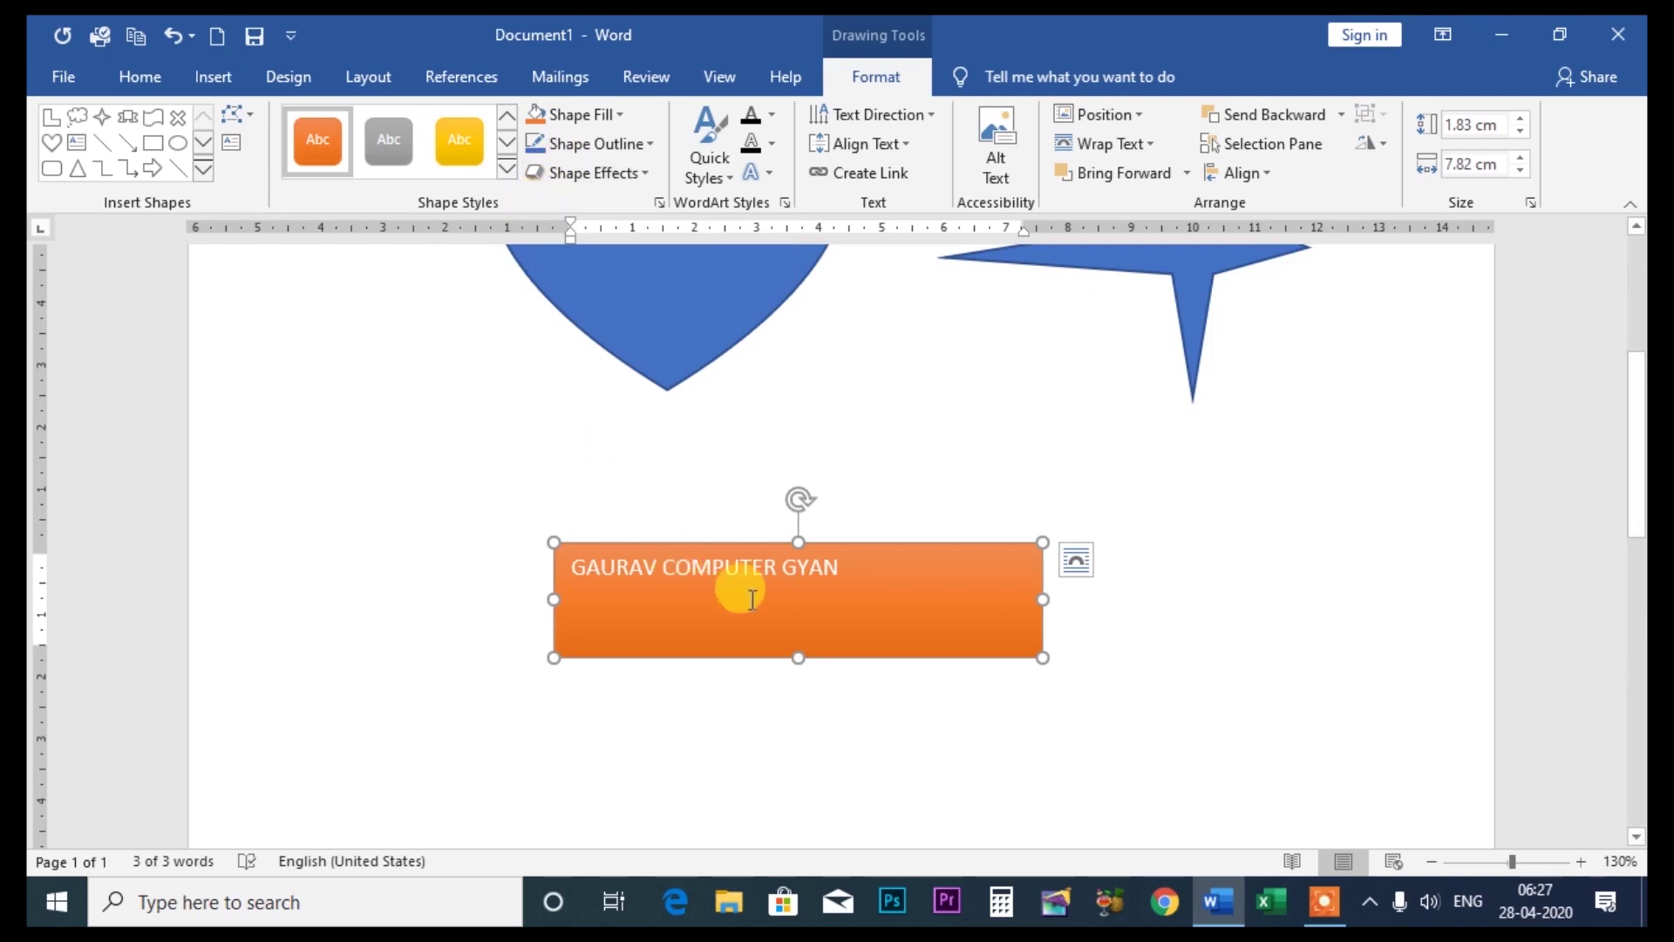
pyautogui.moveTo(848, 565); pyautogui.dragTo(616, 562)
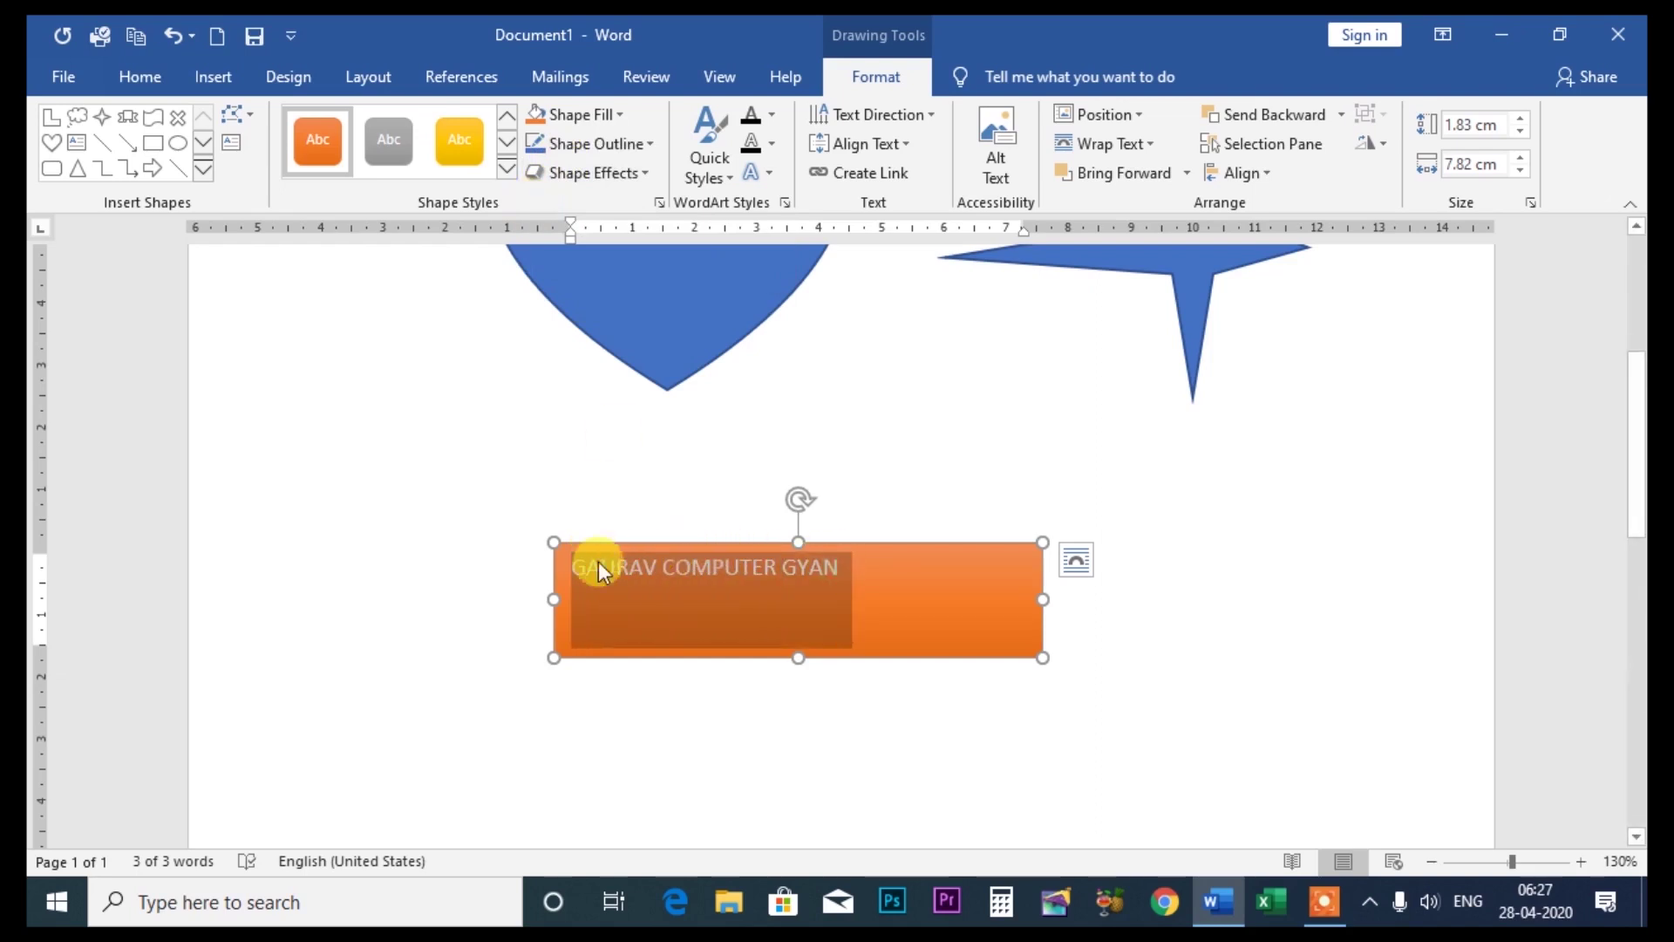
pyautogui.click(141, 77)
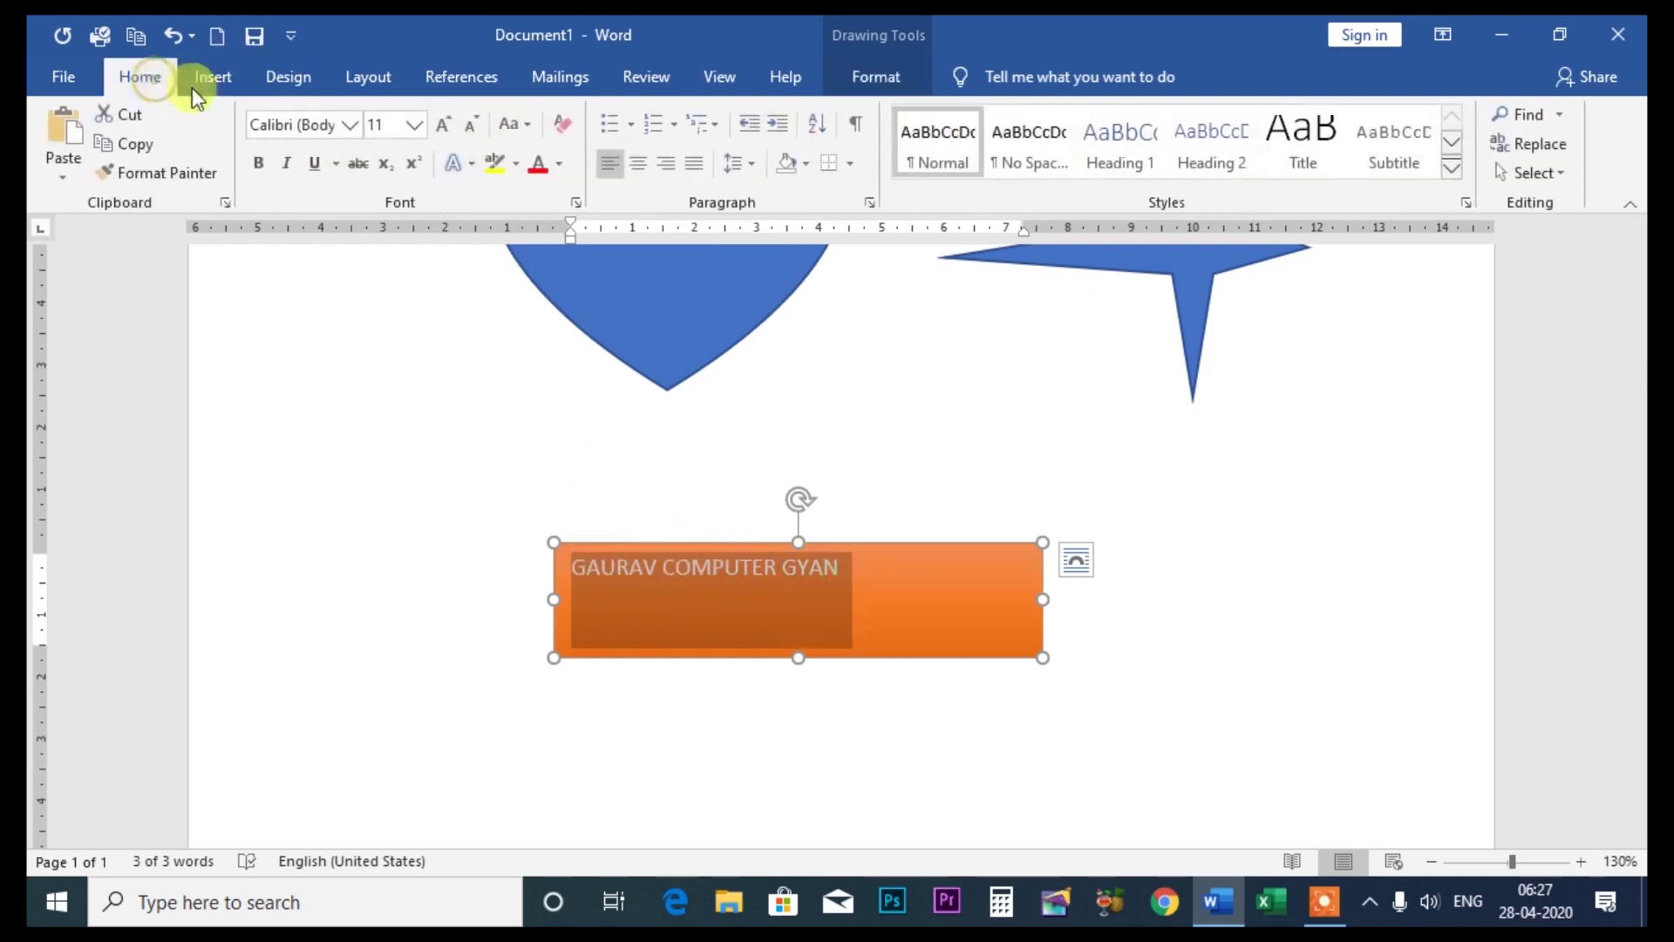
pyautogui.click(442, 127)
pyautogui.click(442, 128)
pyautogui.click(442, 127)
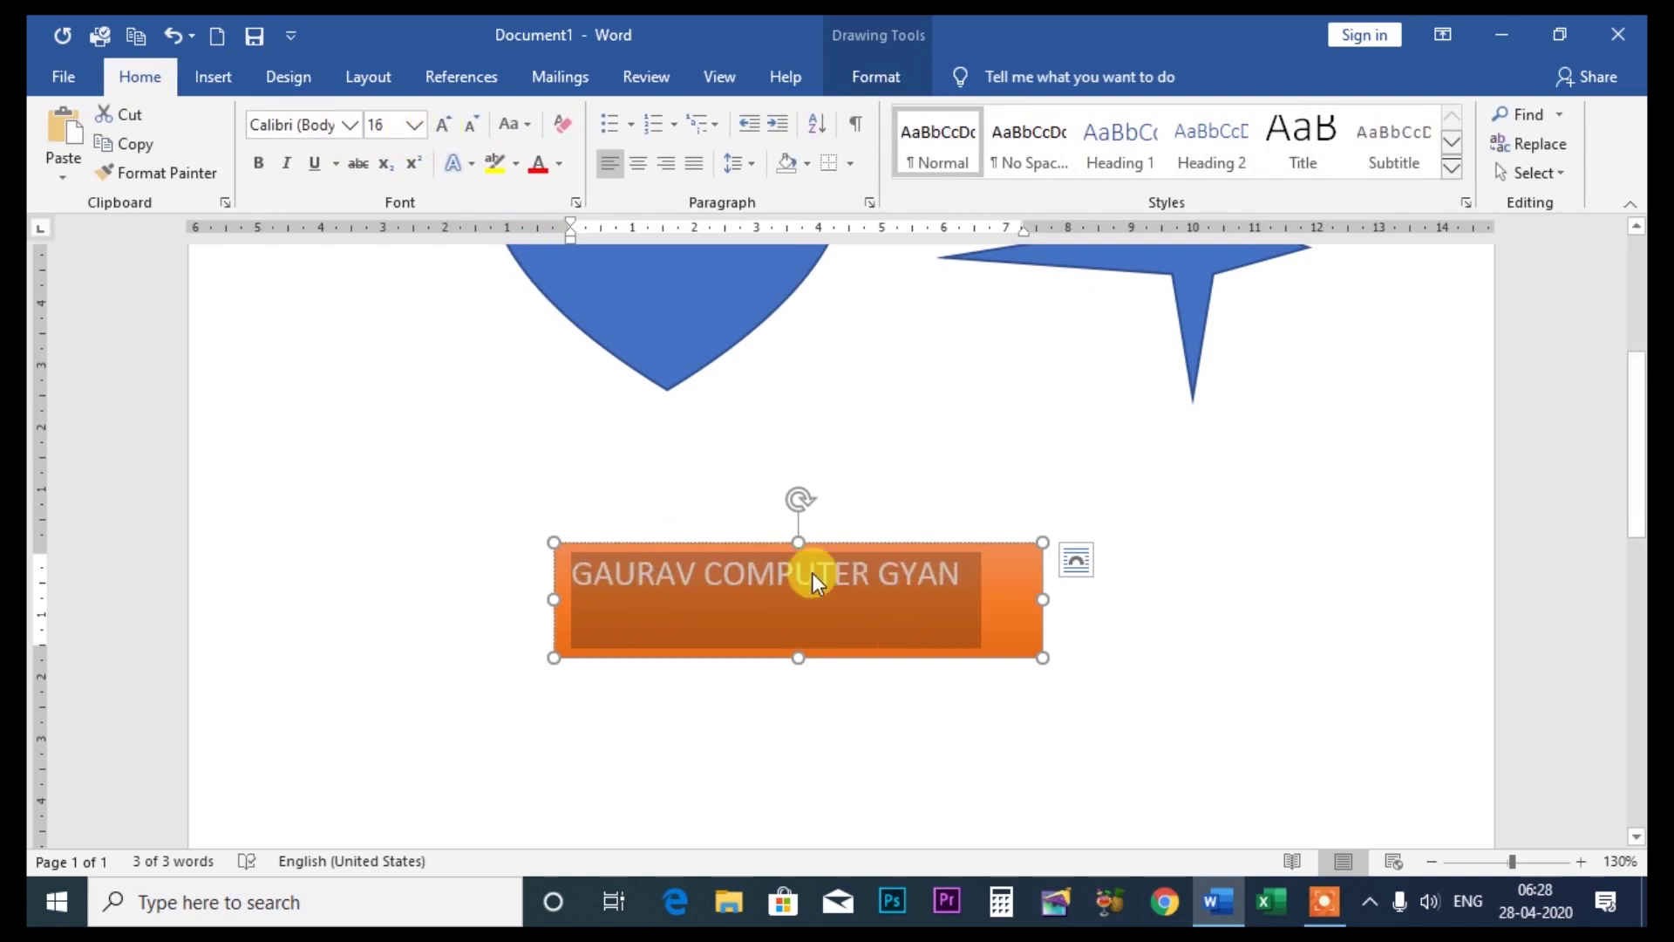
pyautogui.click(546, 164)
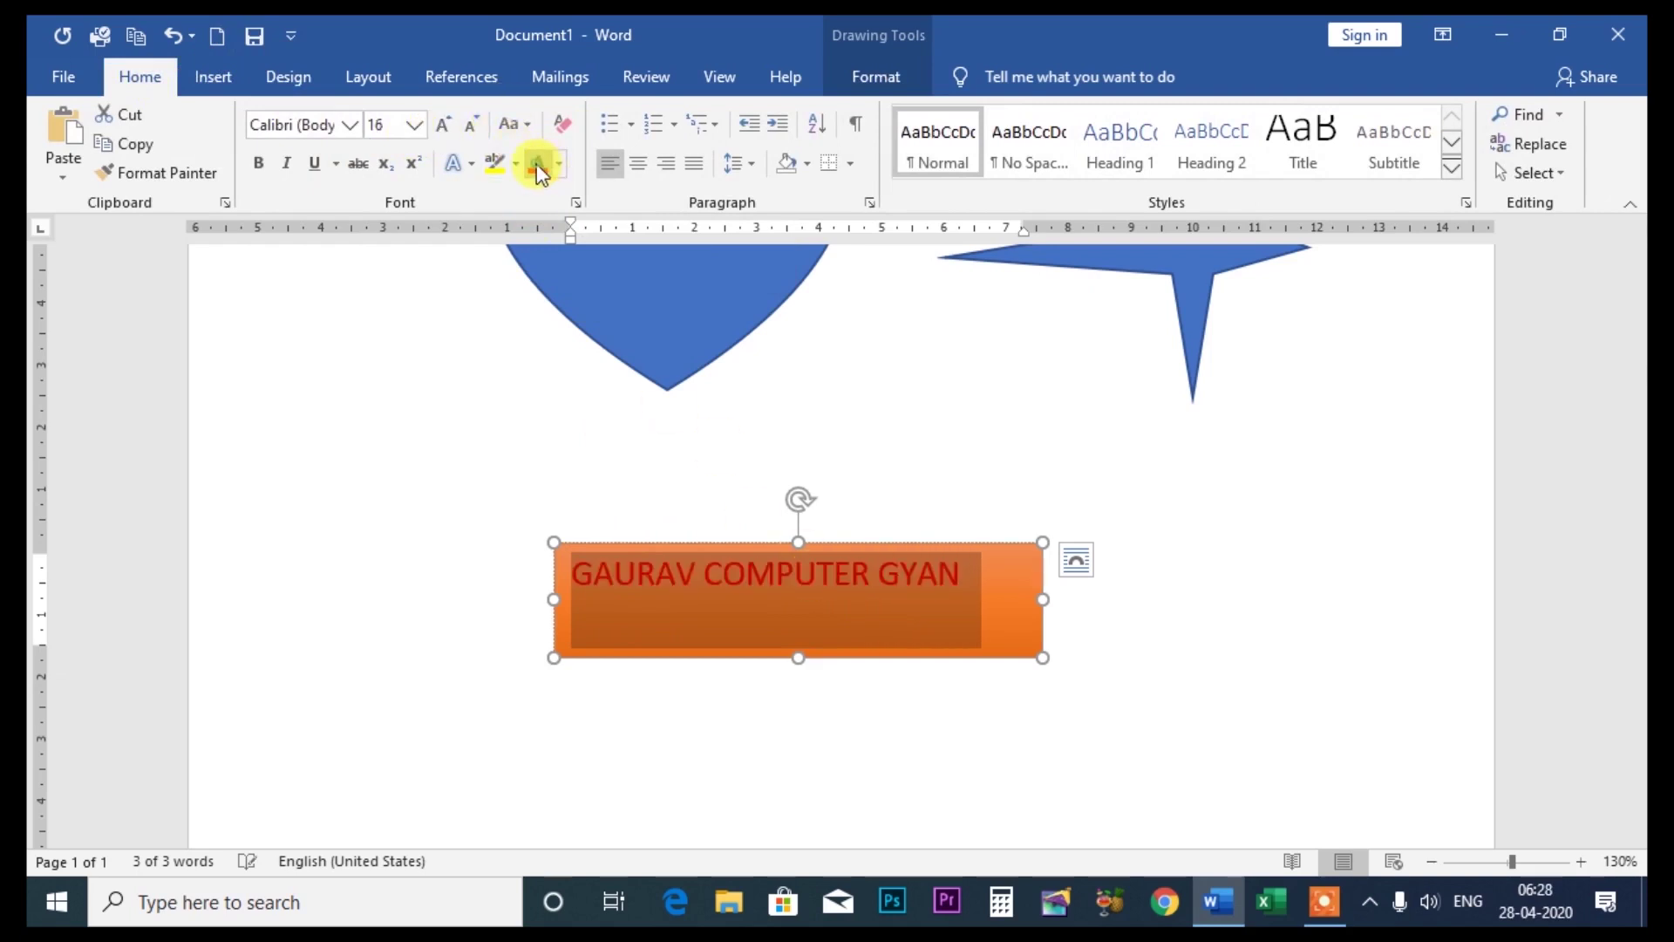
# Apply a blue outlined Text Effects style to the GAURAV COMPUTER GYAN text
pyautogui.click(471, 165)
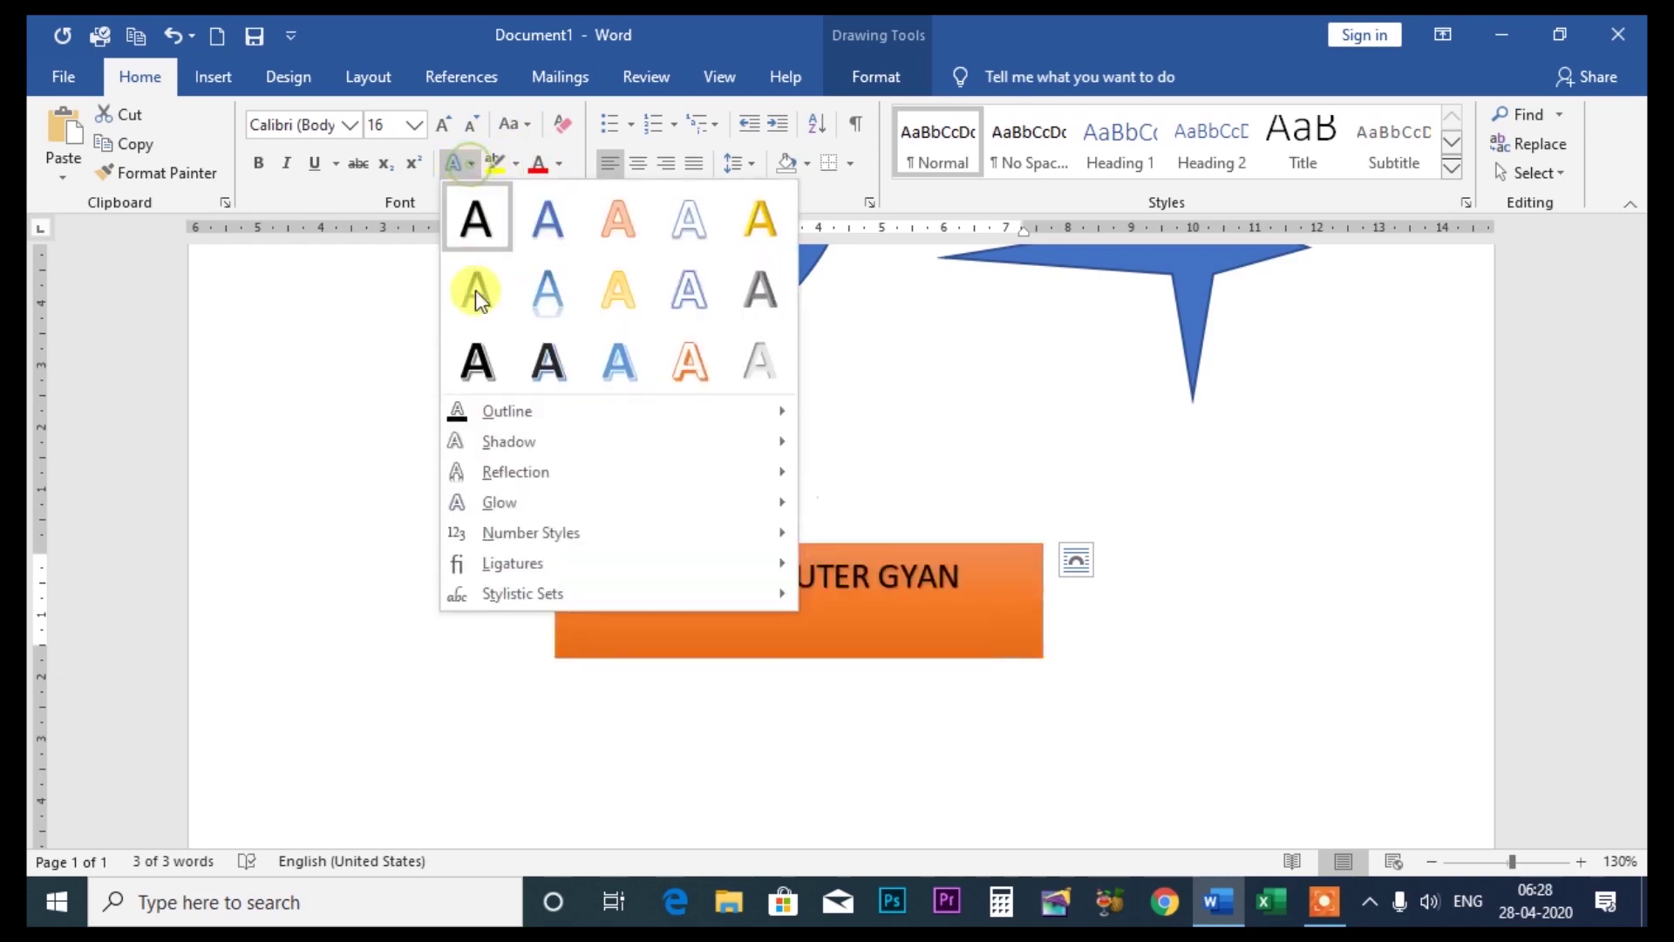
pyautogui.click(689, 366)
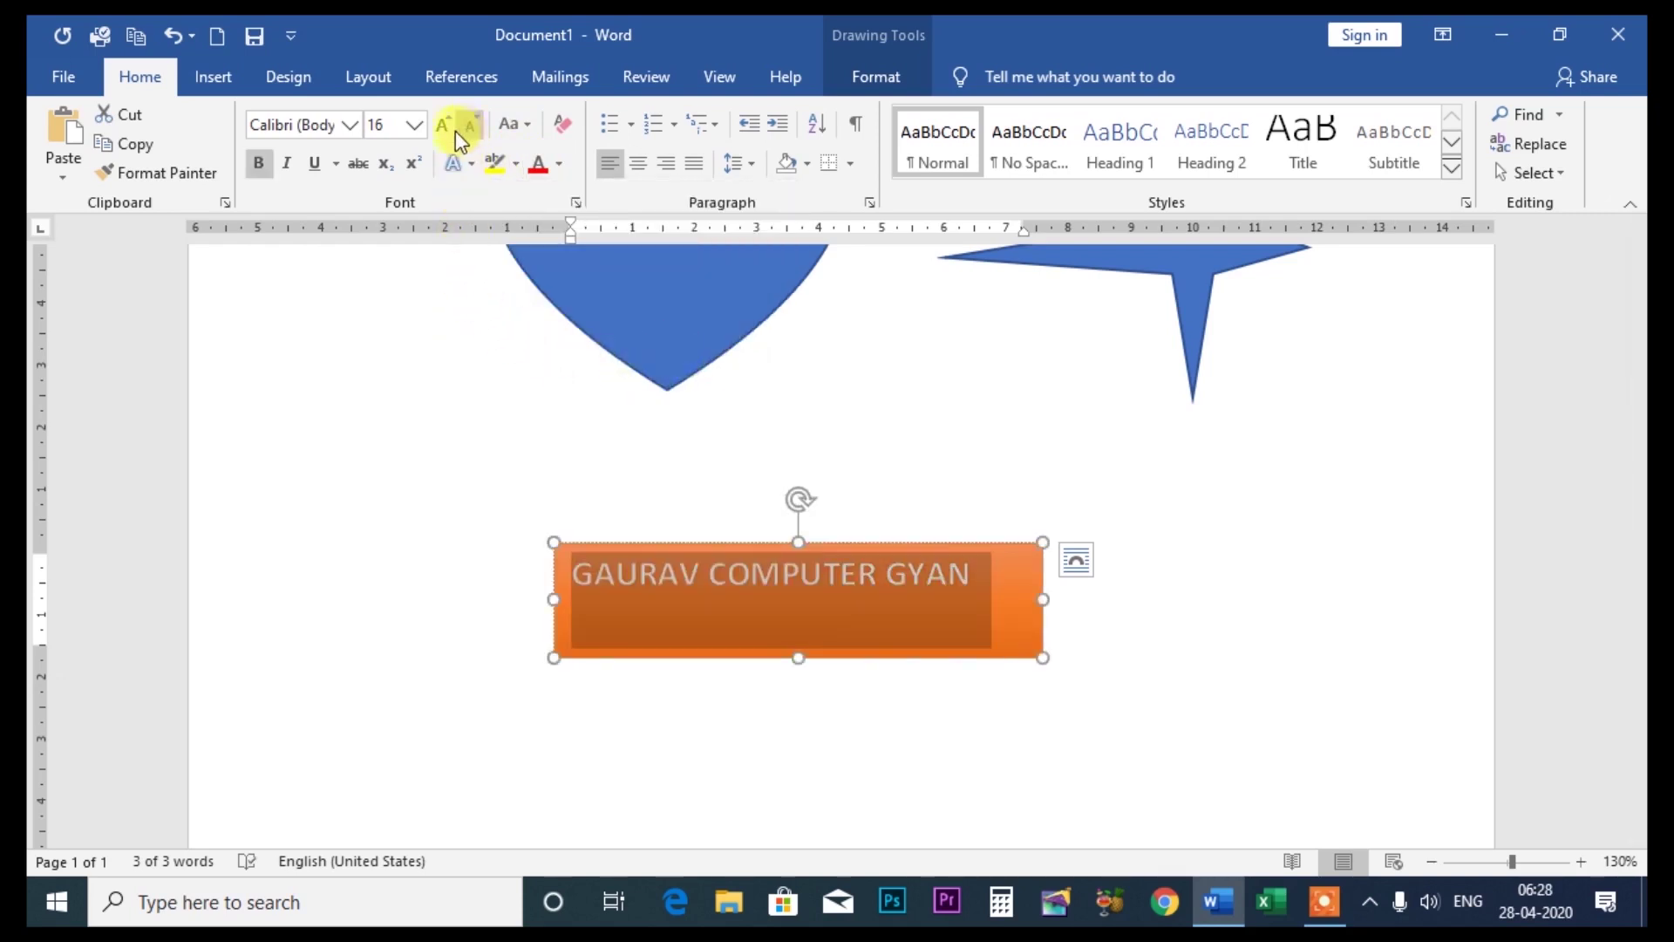
pyautogui.click(467, 170)
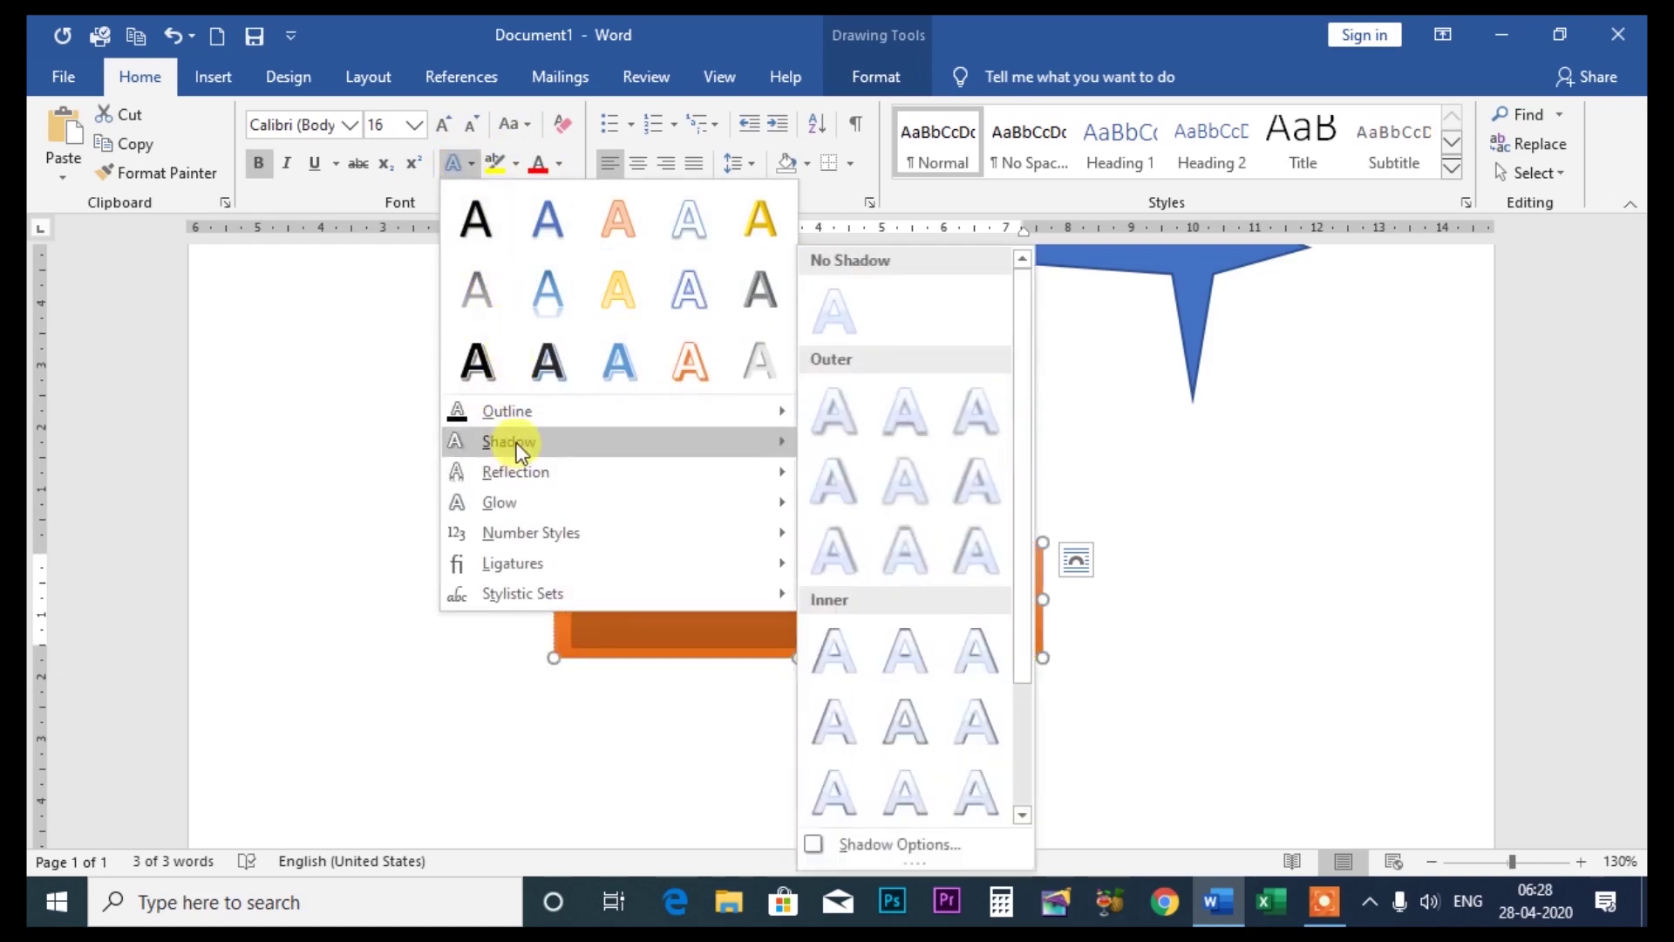
pyautogui.moveTo(511, 562)
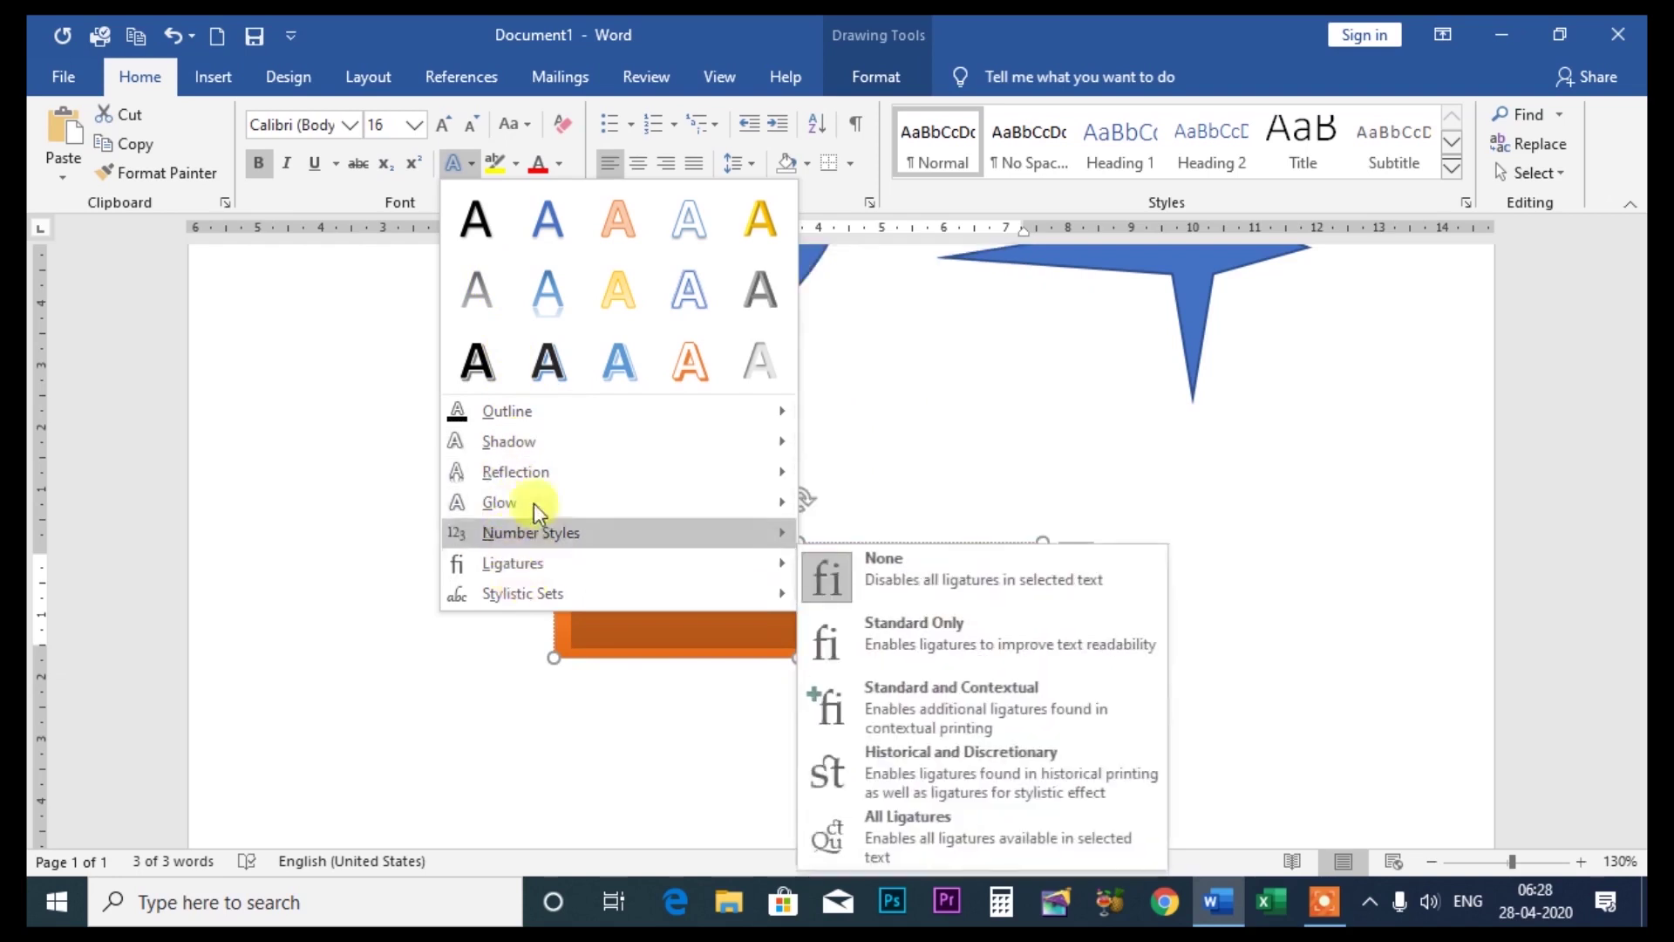
pyautogui.click(908, 410)
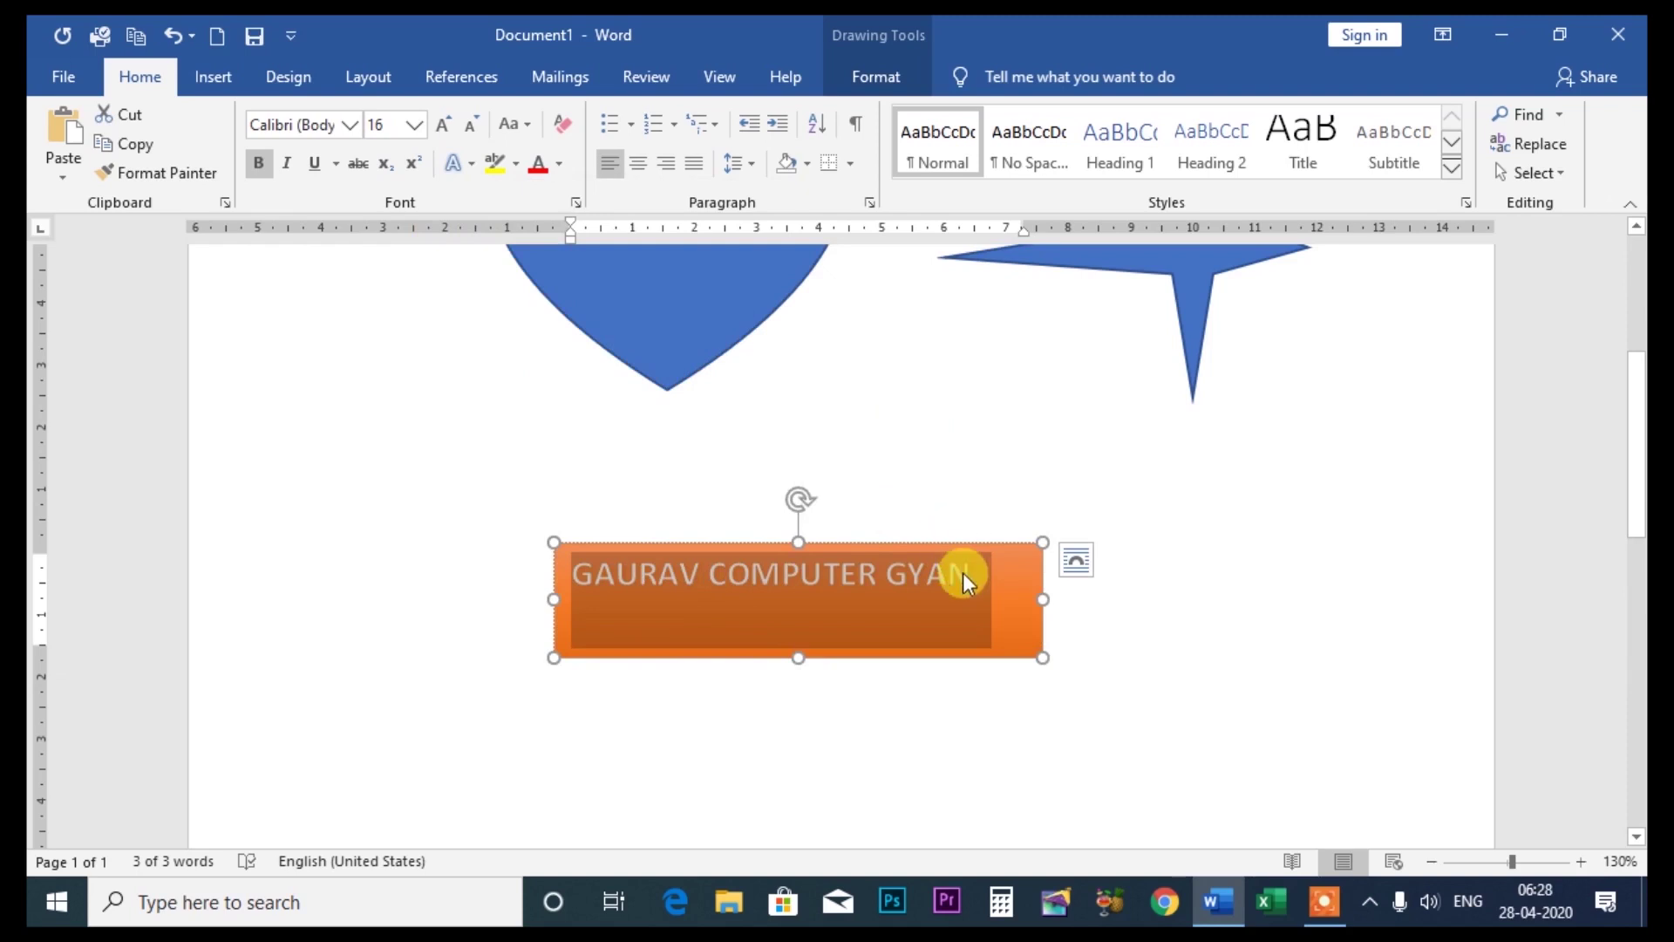
pyautogui.click(470, 163)
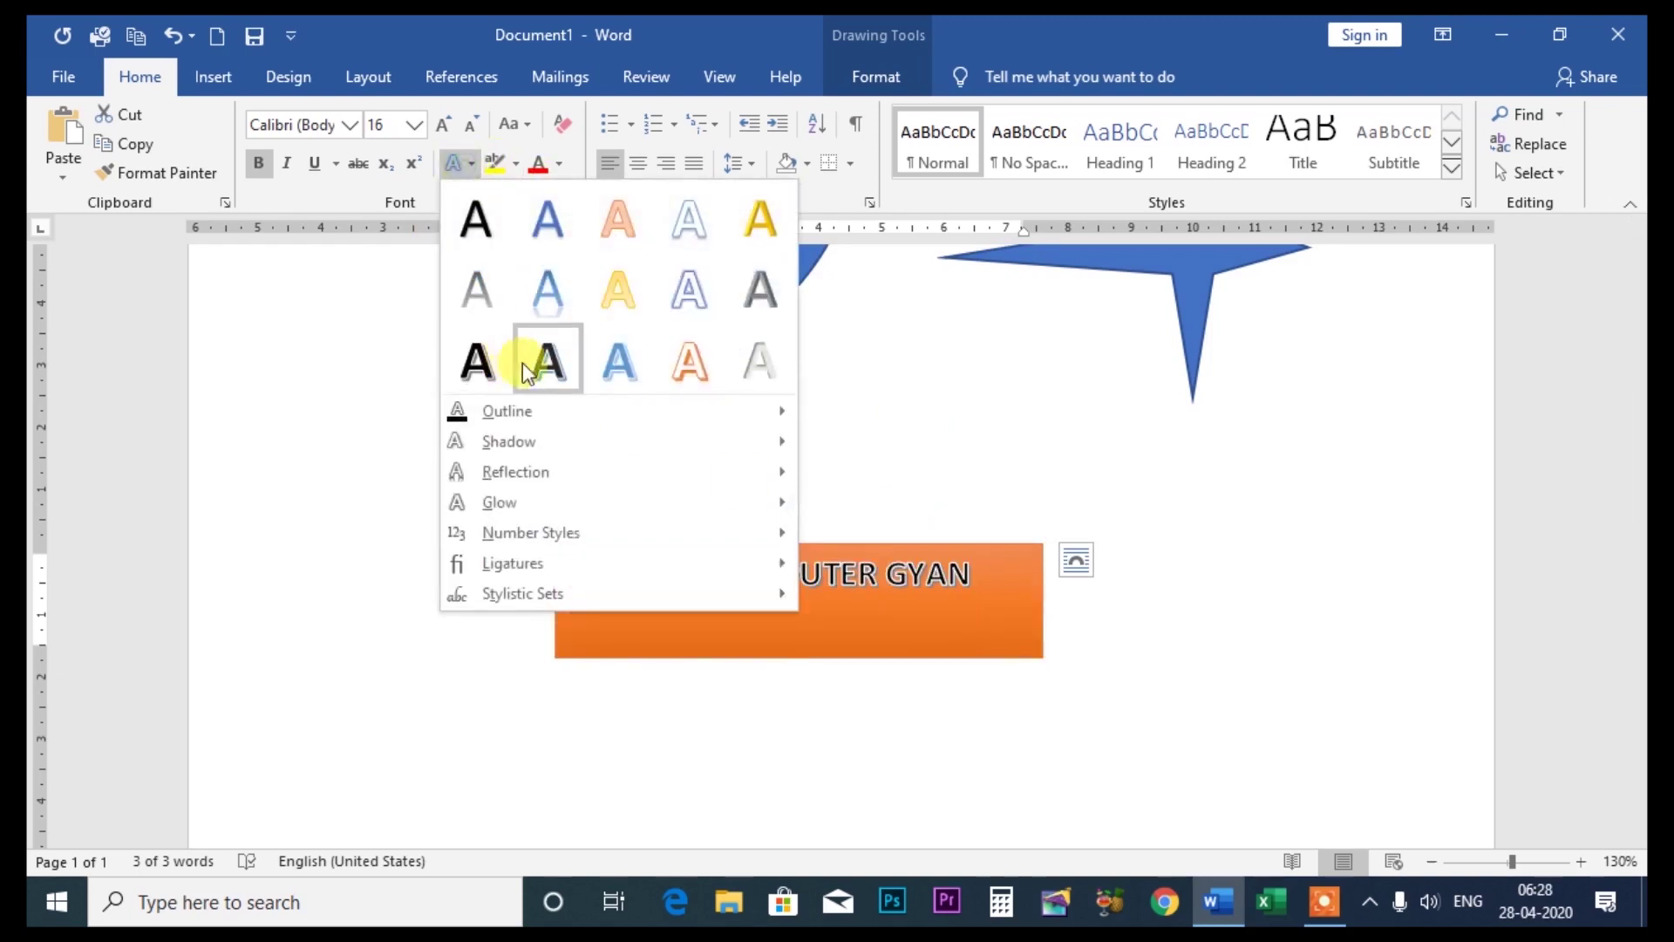
pyautogui.click(625, 366)
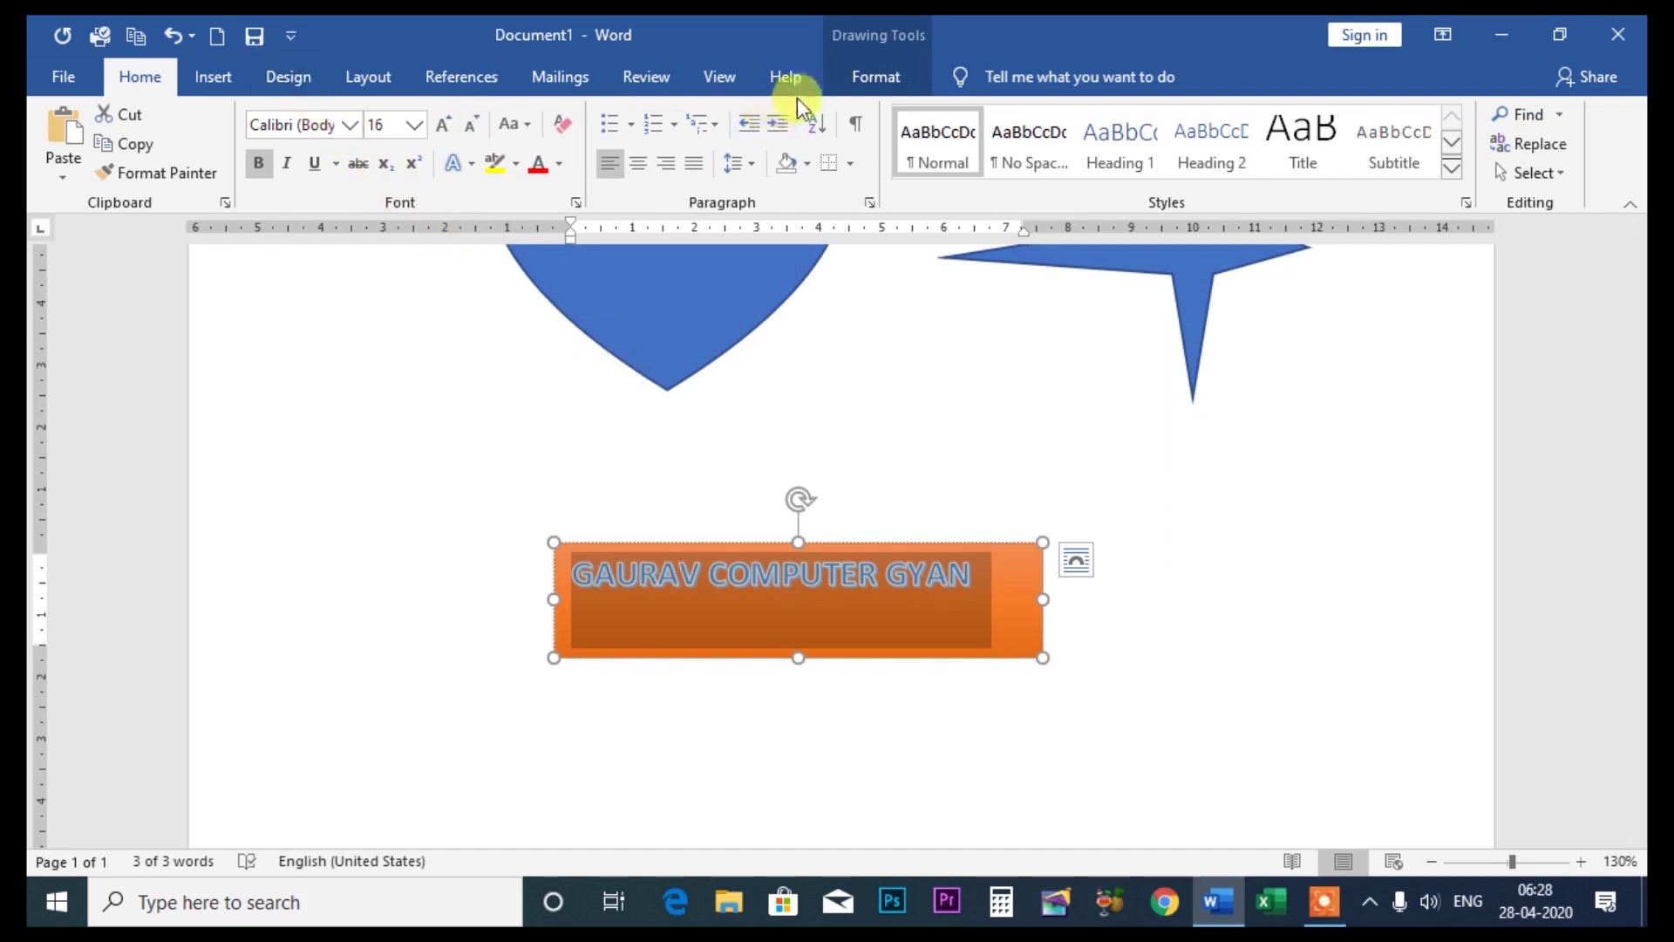
pyautogui.click(876, 76)
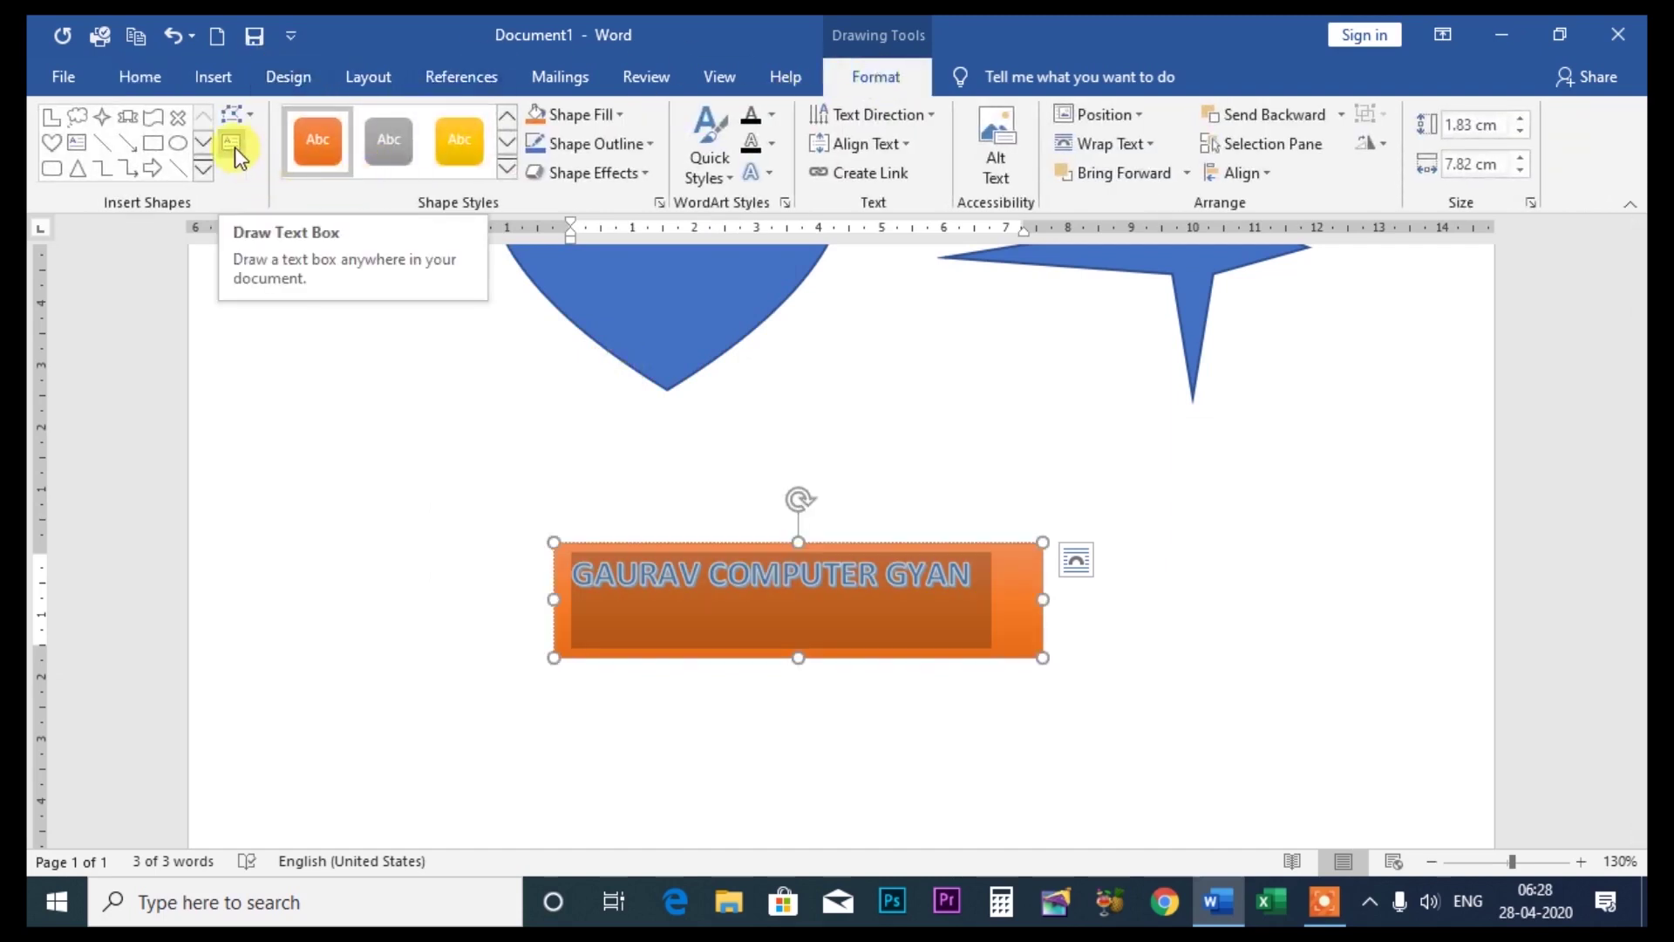
# Give the heart the gold Light 1 Outline, Colored Fill shape style
pyautogui.click(964, 474)
pyautogui.scroll(4, 915, 566)
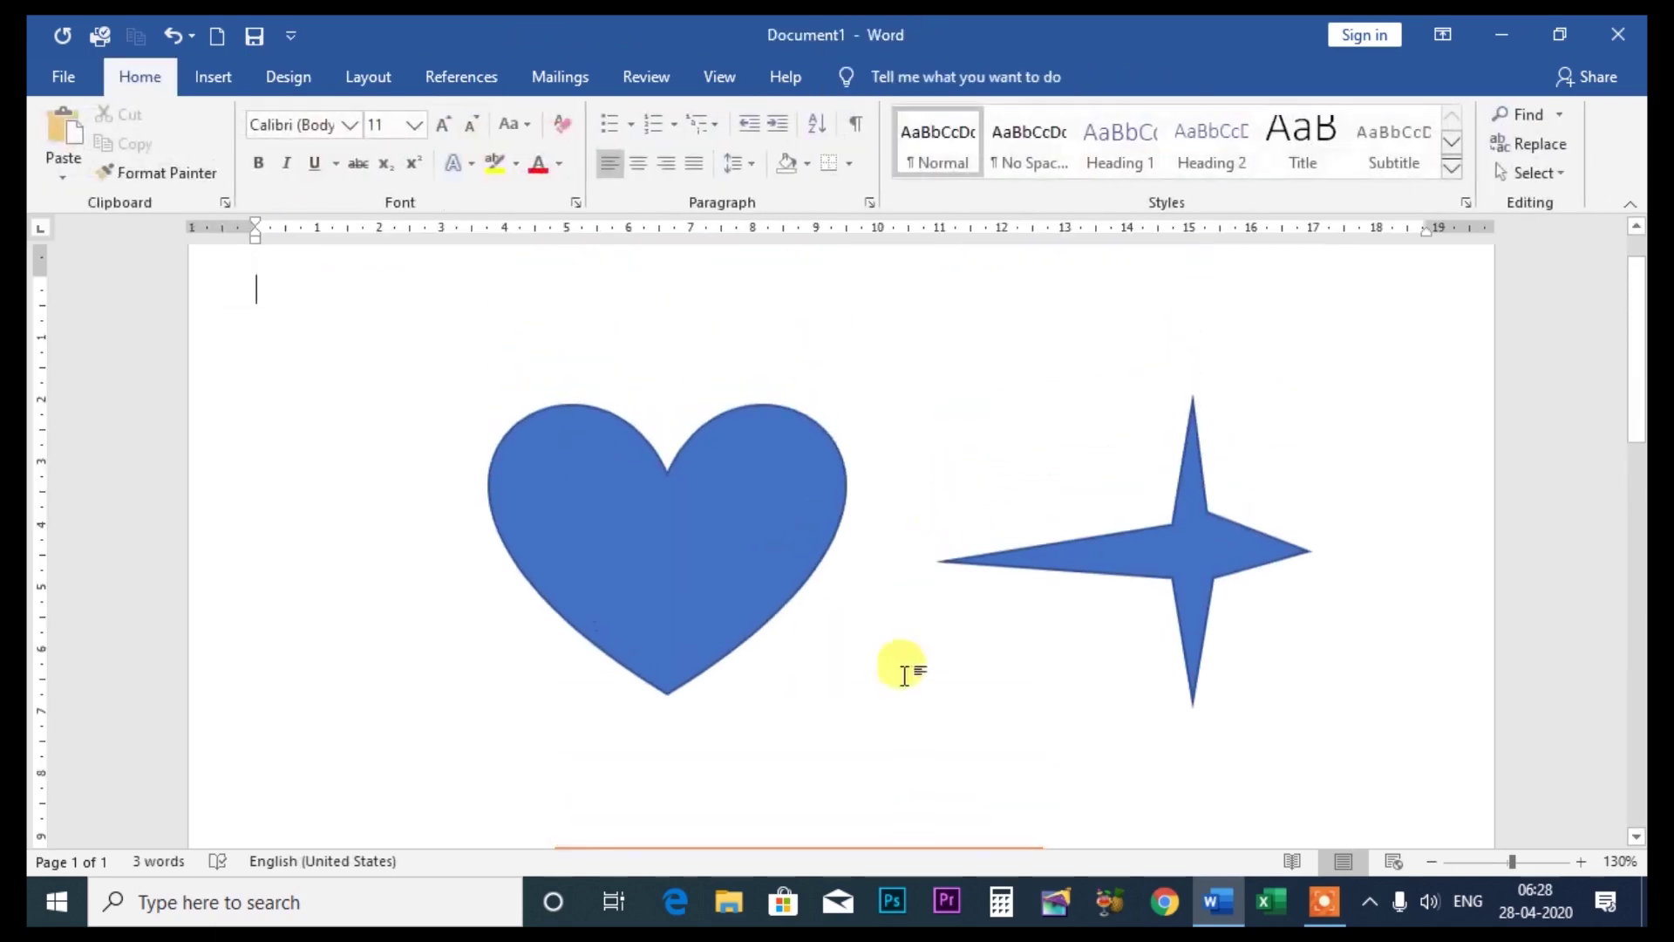
pyautogui.click(666, 549)
pyautogui.click(863, 72)
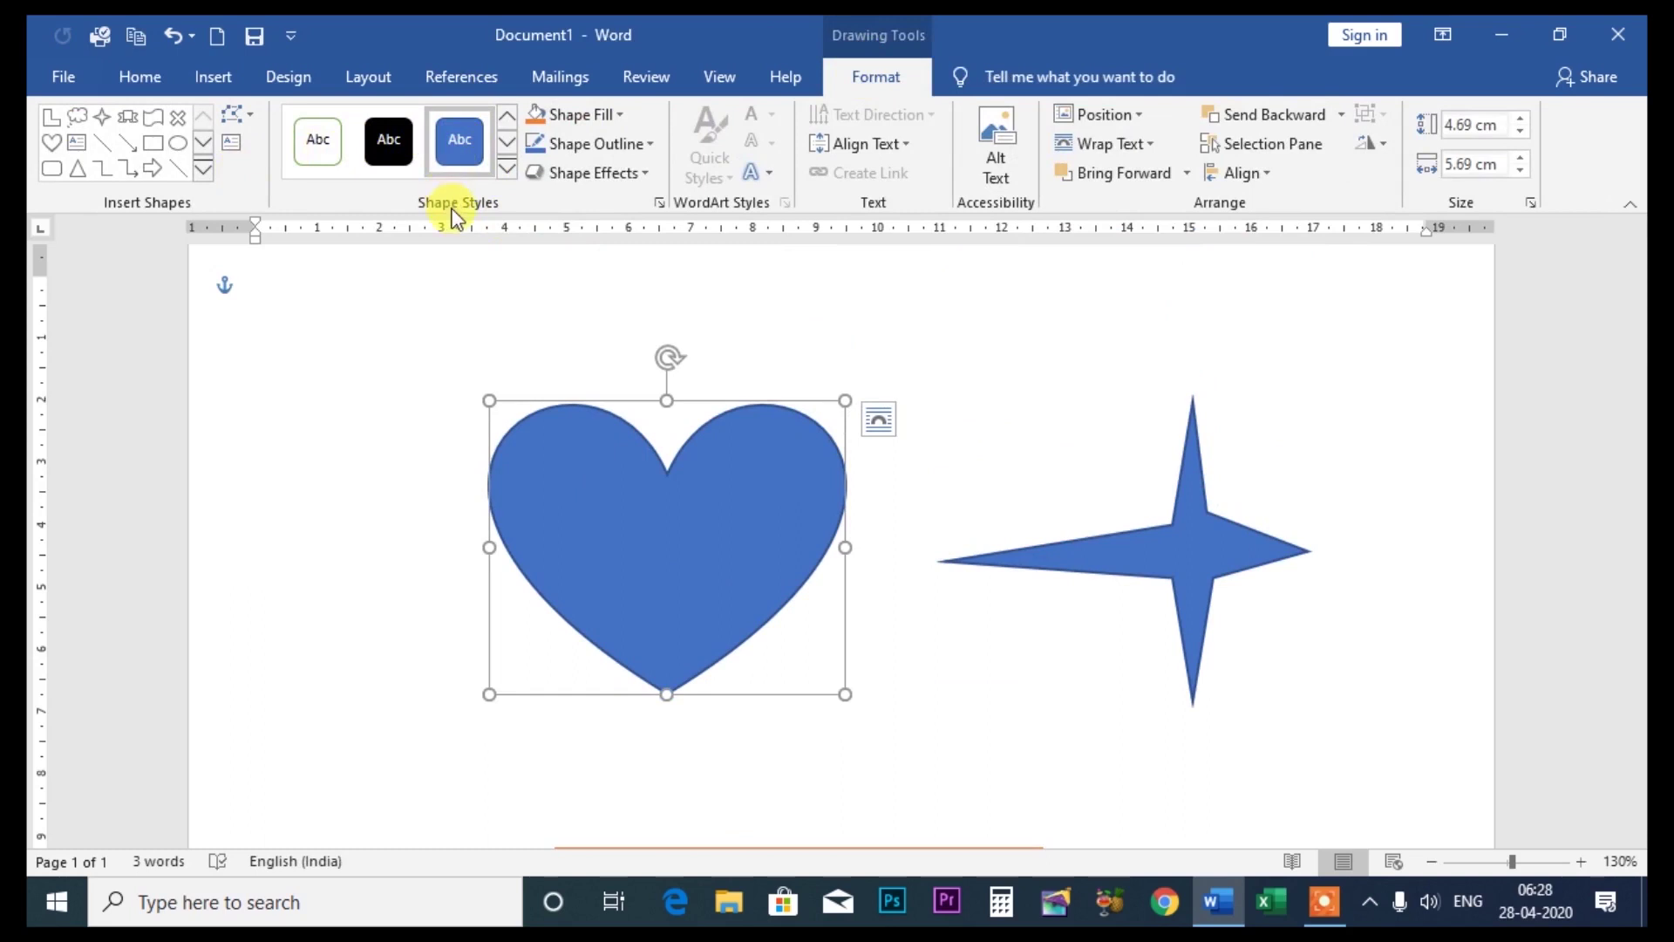
pyautogui.click(509, 175)
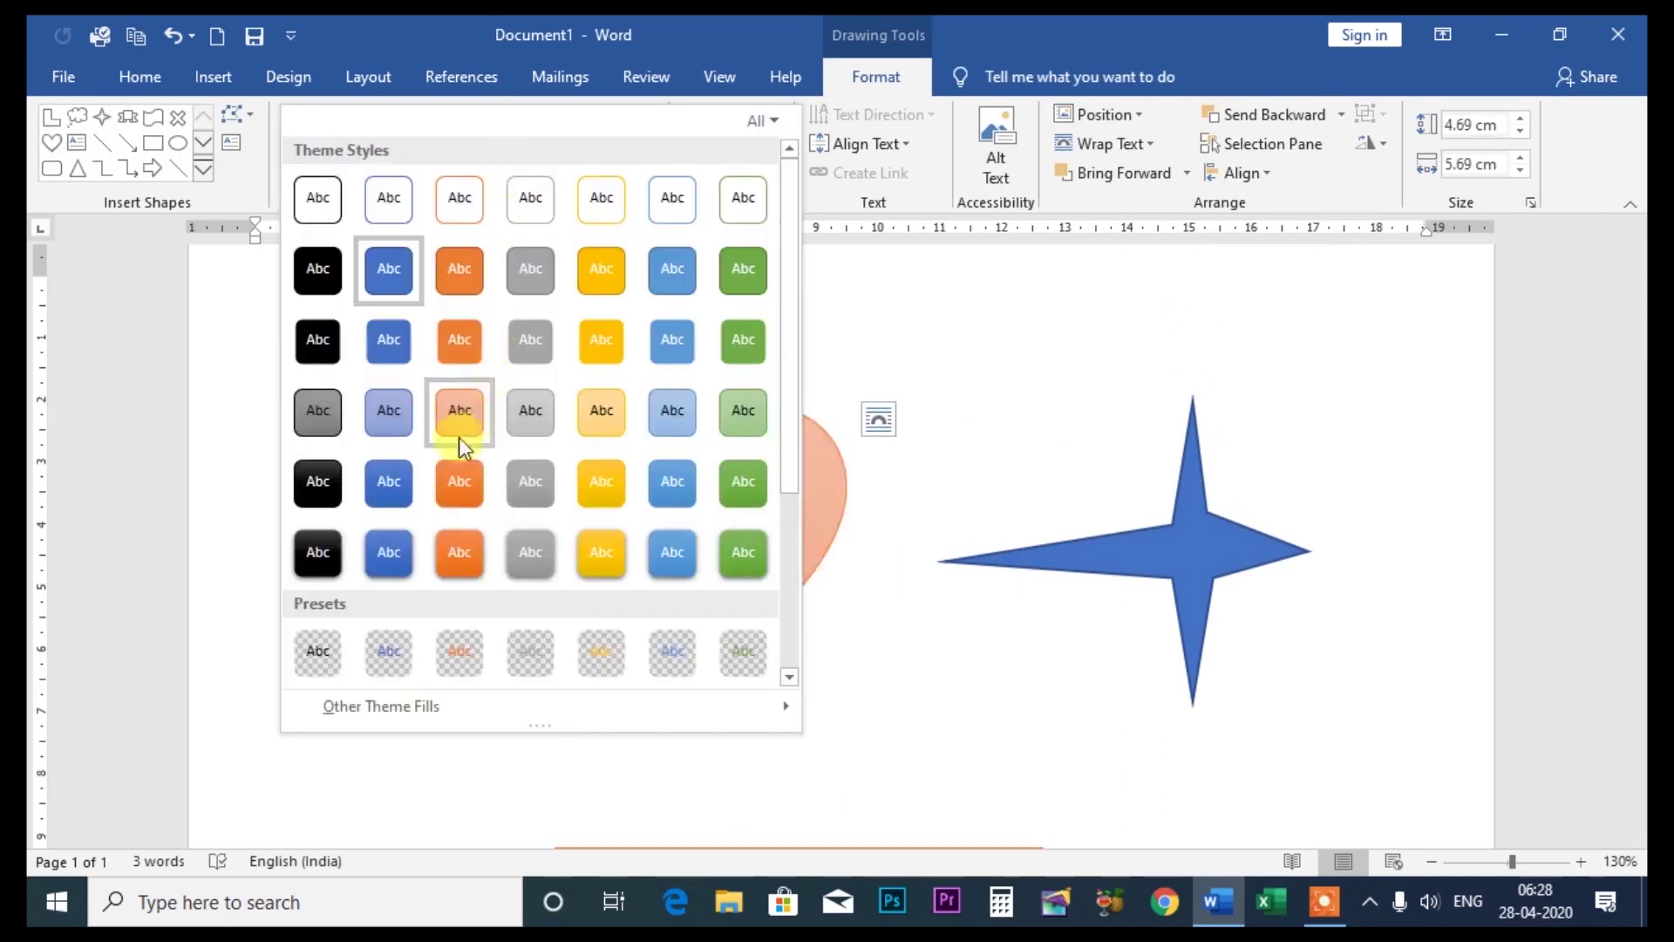
pyautogui.click(598, 351)
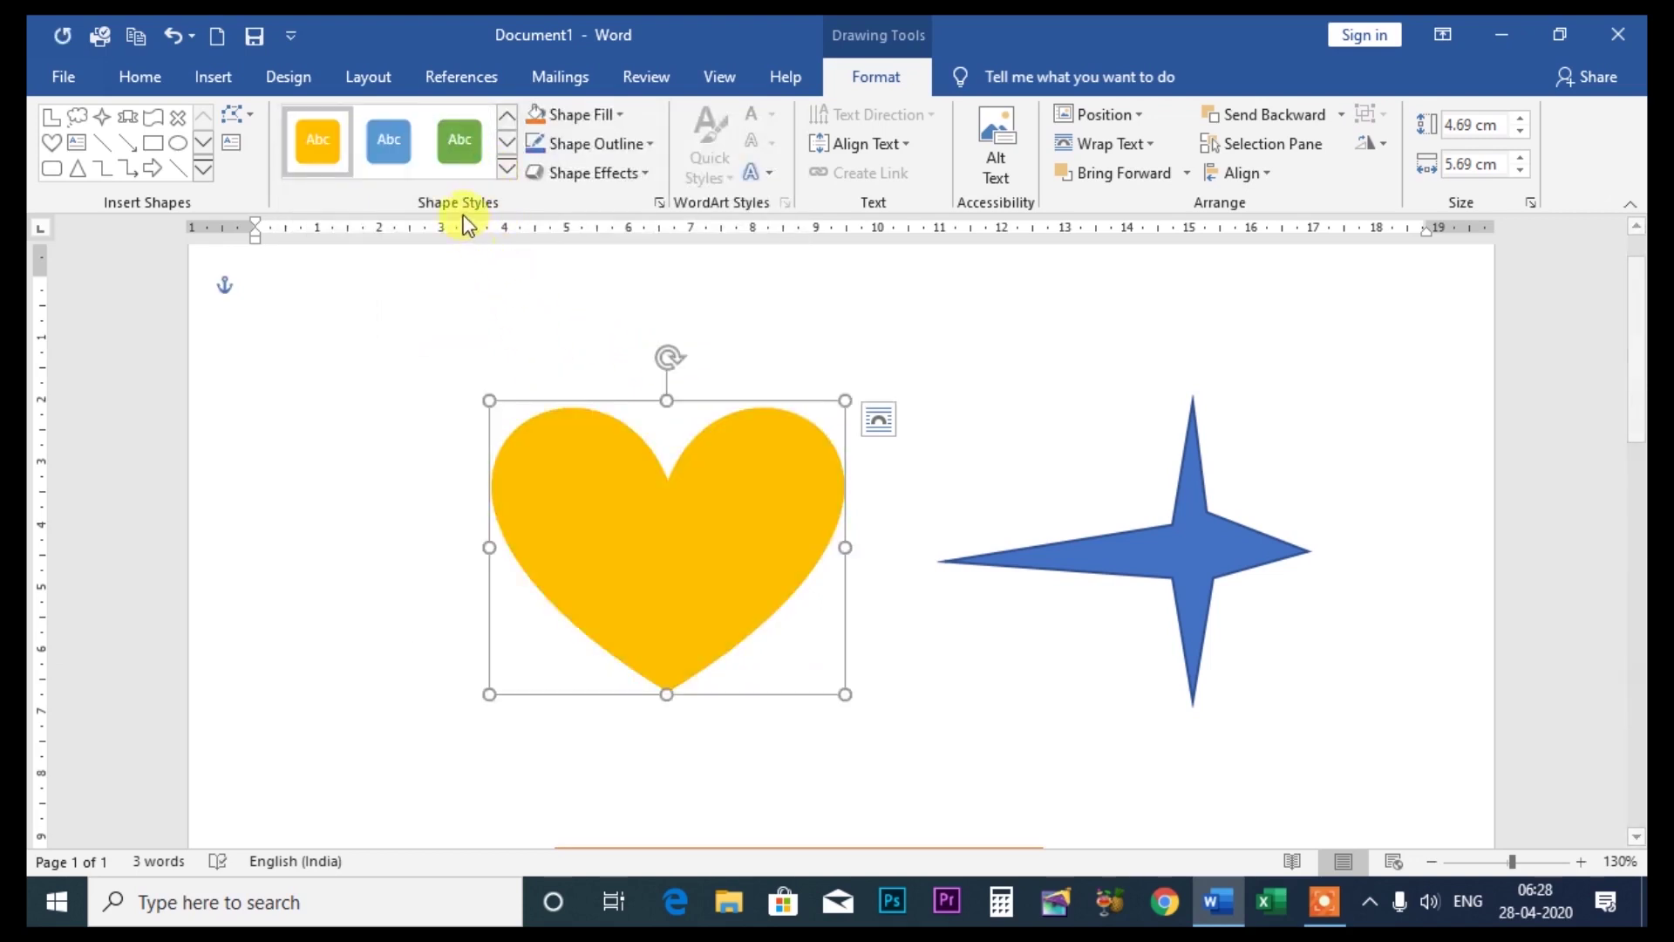
# Choose Add Text from the heart's shortcut menu to type inside it
pyautogui.rightClick(598, 487)
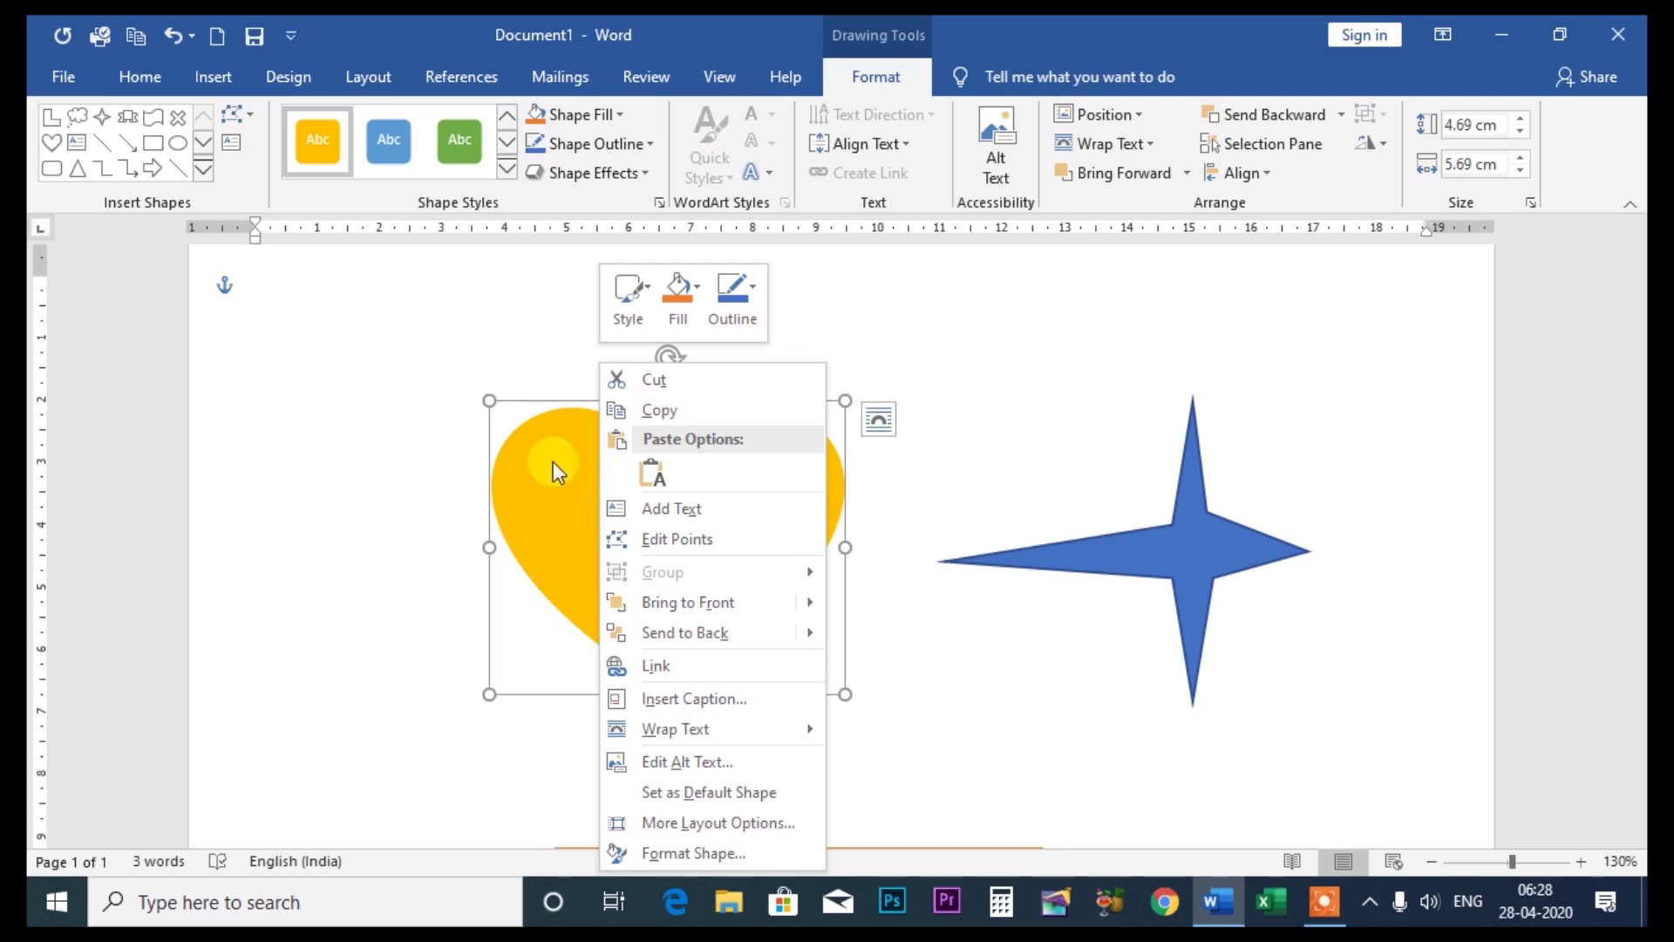
pyautogui.click(558, 462)
pyautogui.rightClick(560, 462)
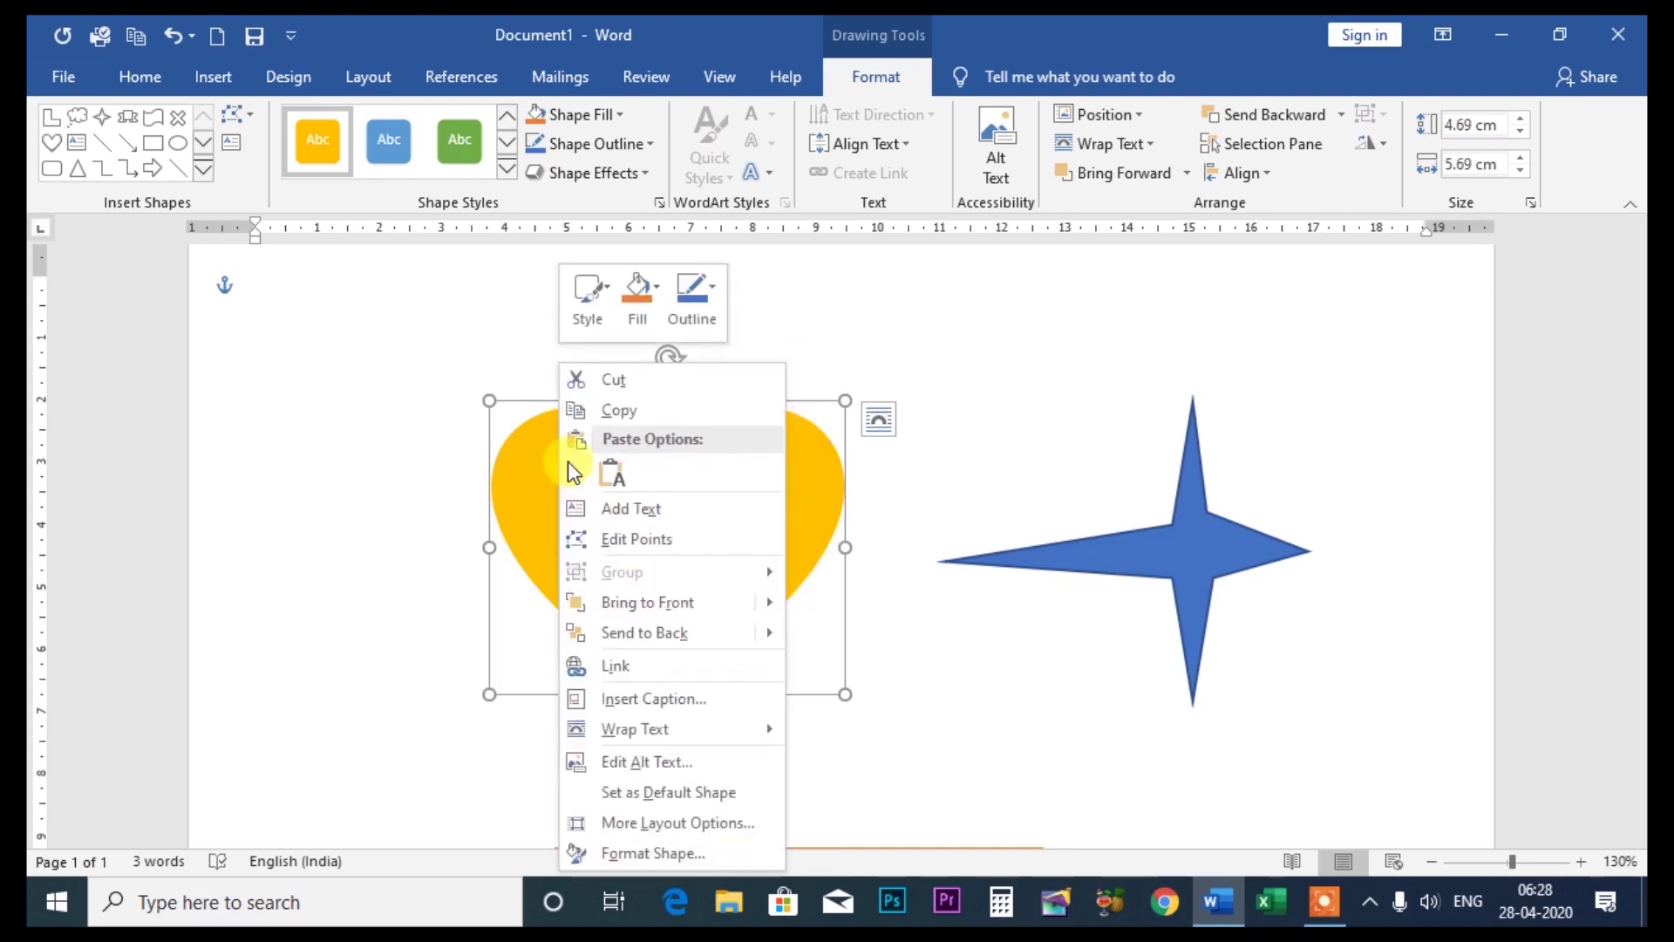
pyautogui.click(623, 509)
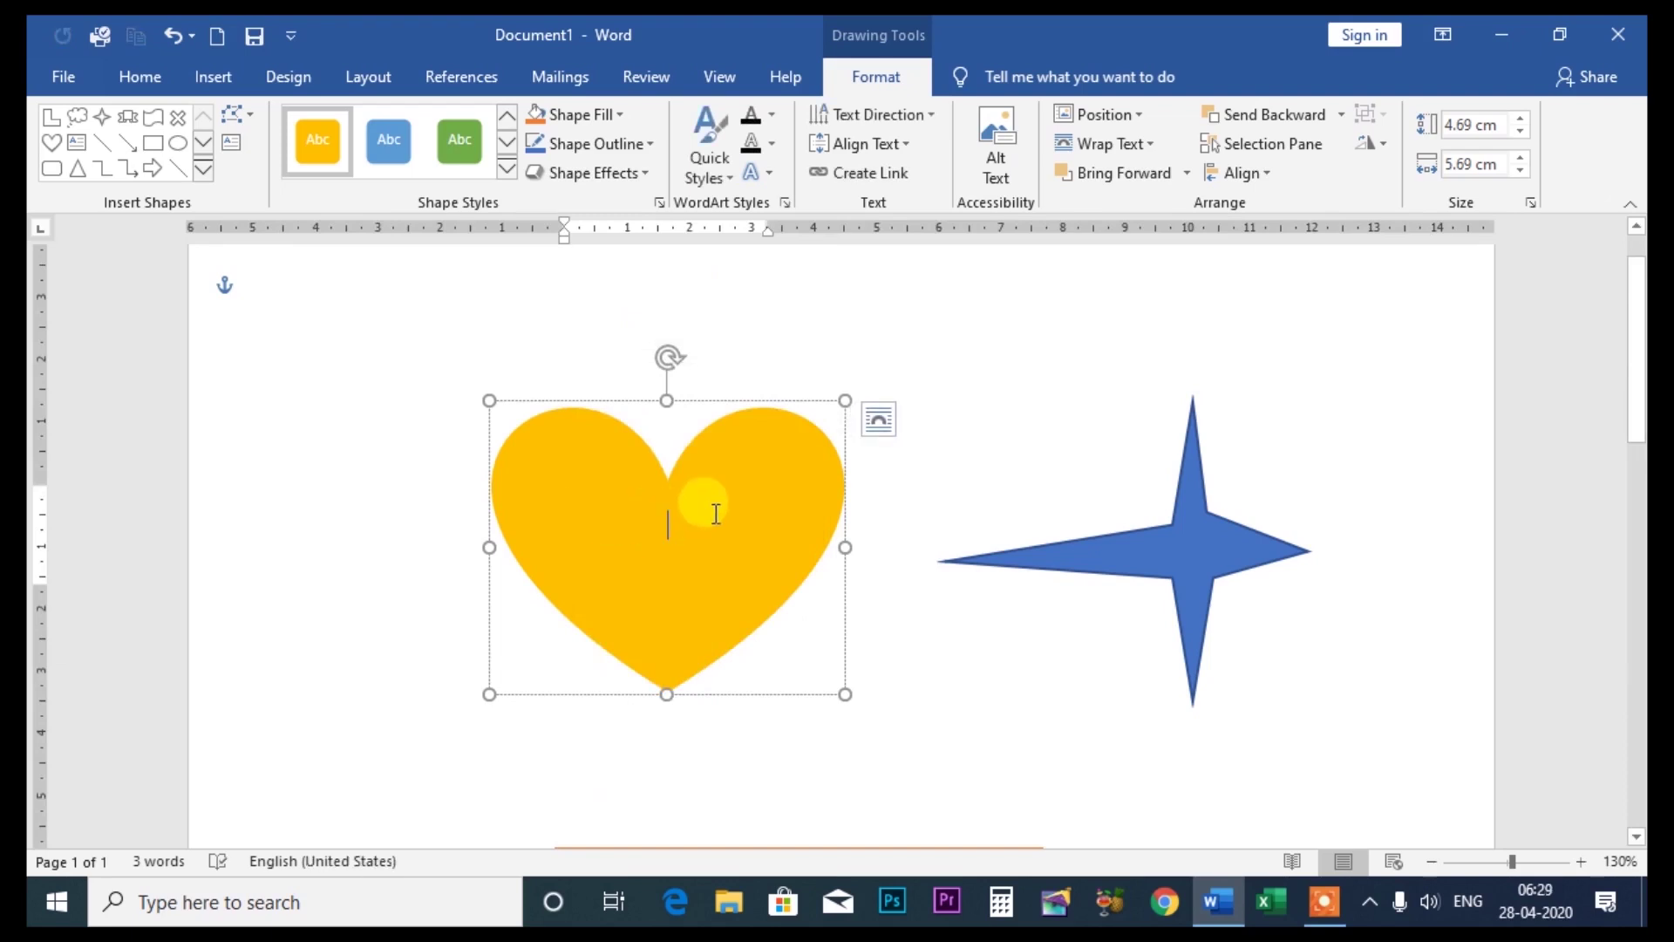
# Type the GAURAV label inside the heart and deselect it to view it
pyautogui.write('GAURAV')
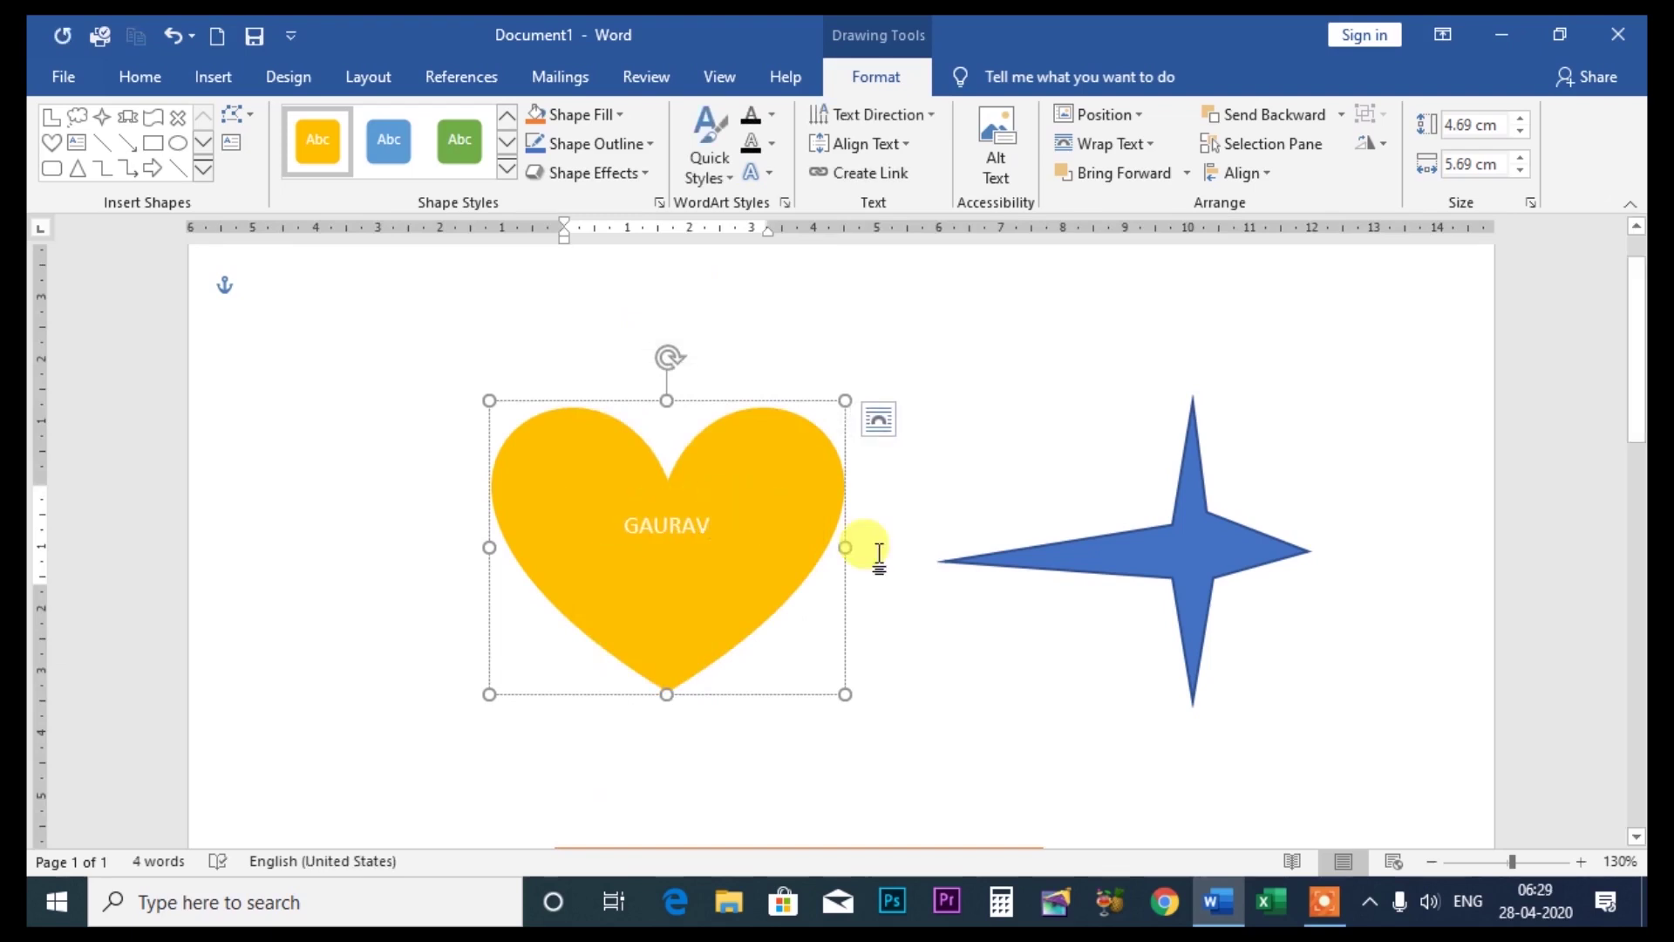
pyautogui.click(945, 665)
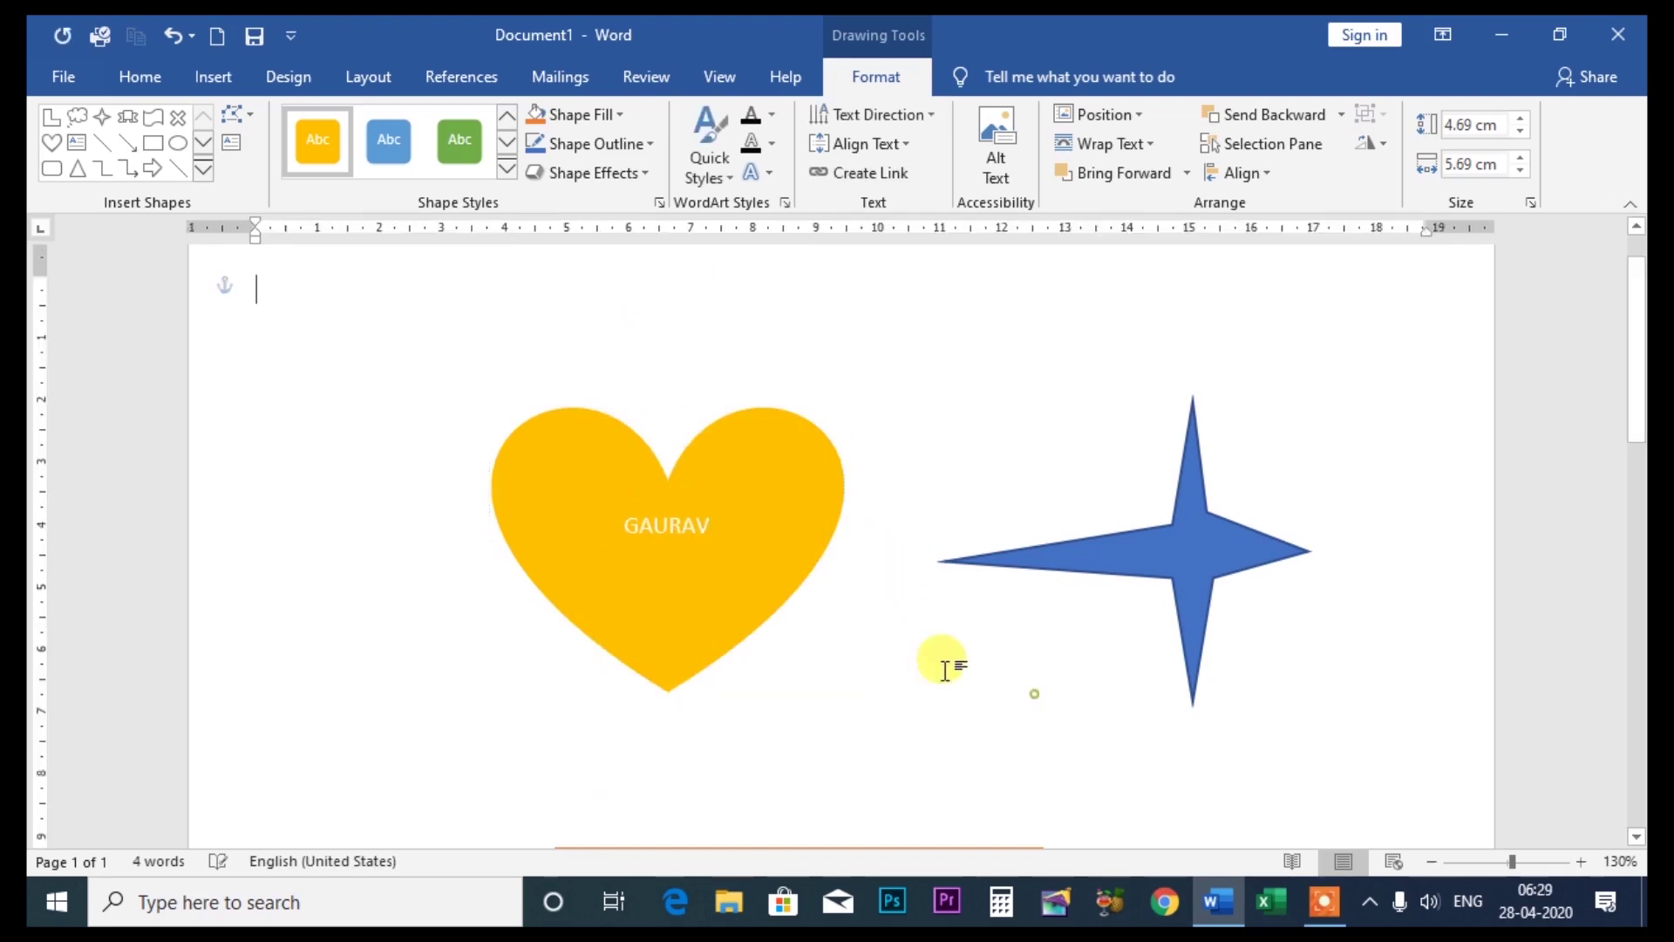
pyautogui.scroll(-5, 695, 586)
pyautogui.scroll(5, 766, 602)
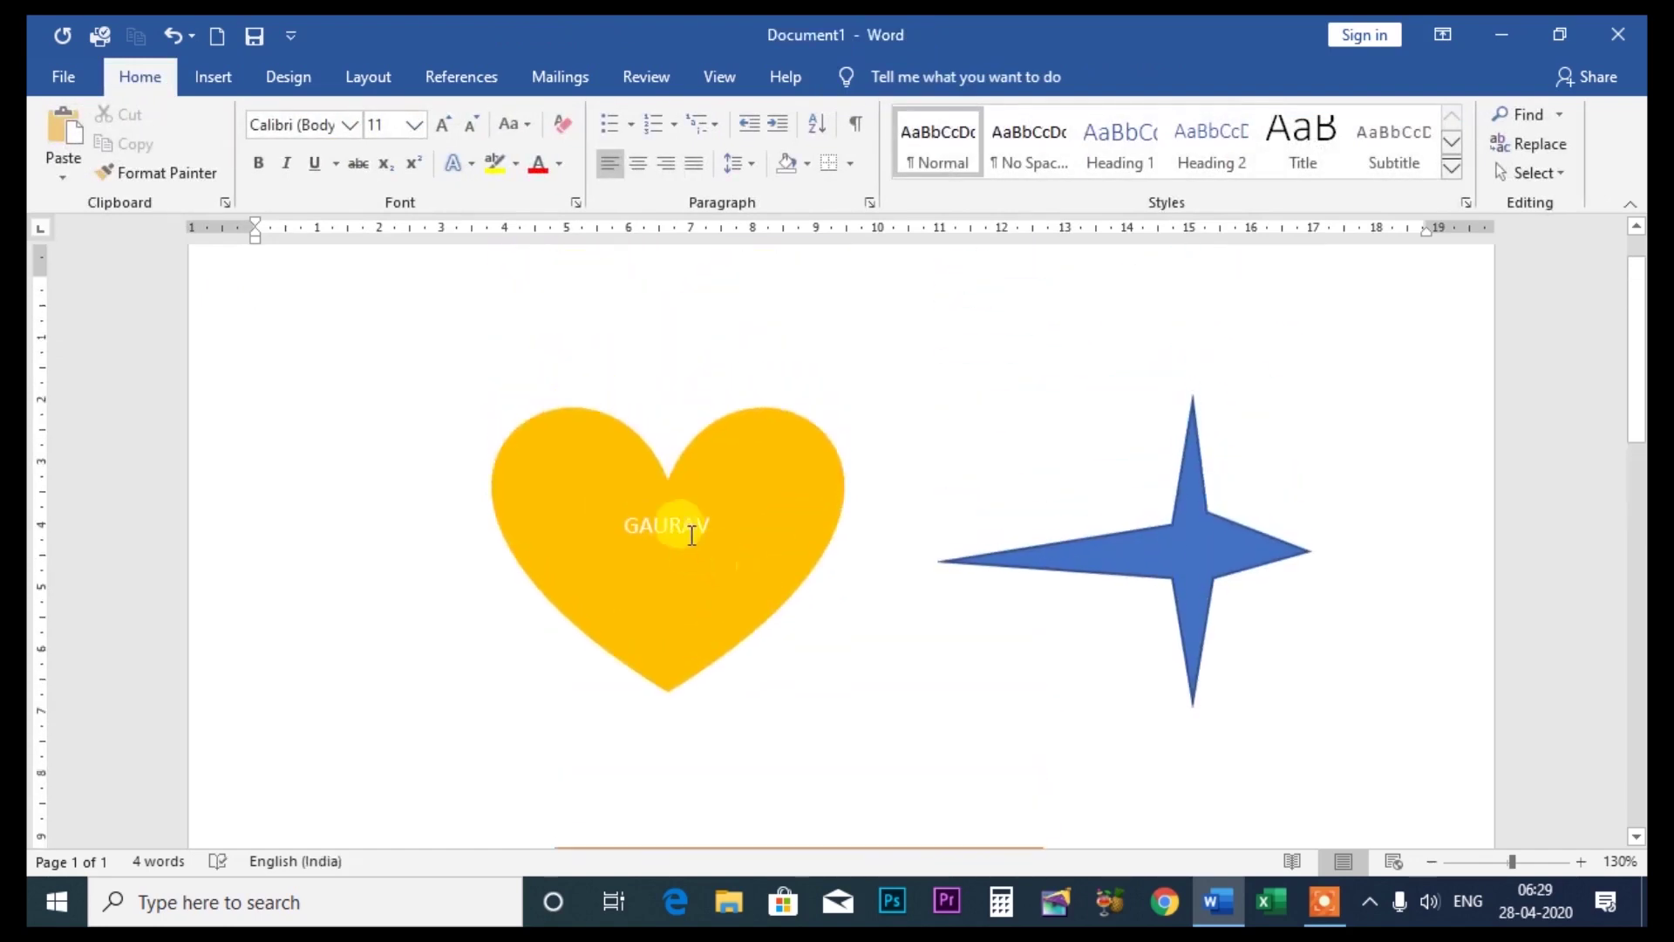
# Apply the orange Intense Effect shape style to the heart
pyautogui.click(694, 535)
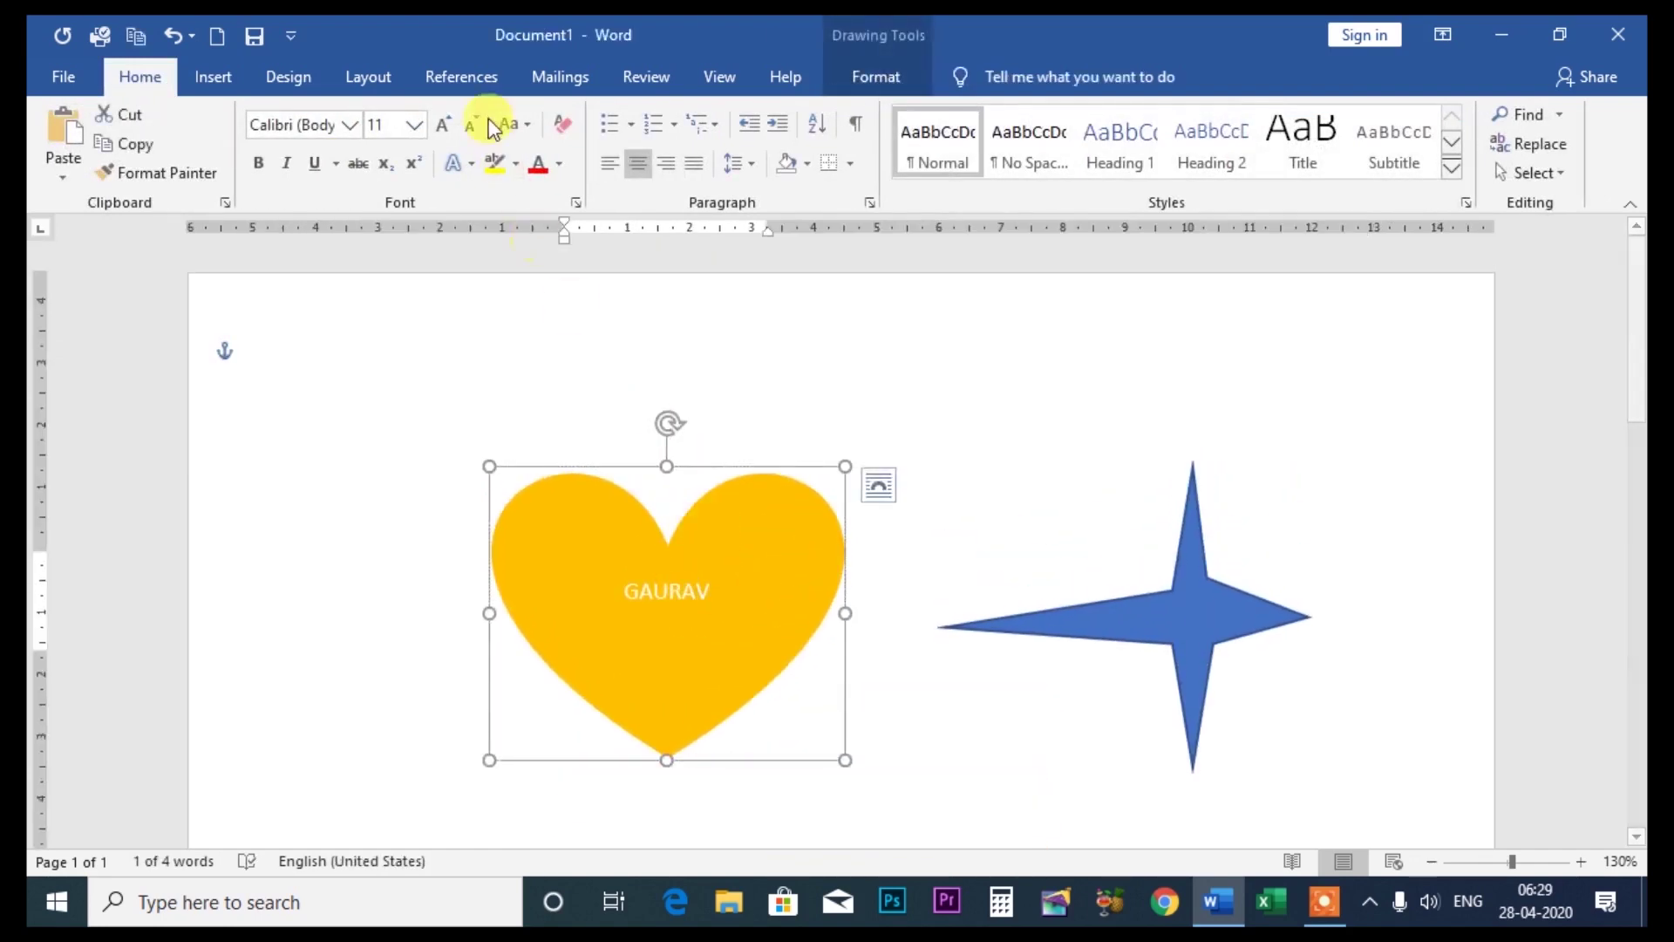
pyautogui.click(874, 70)
pyautogui.click(504, 169)
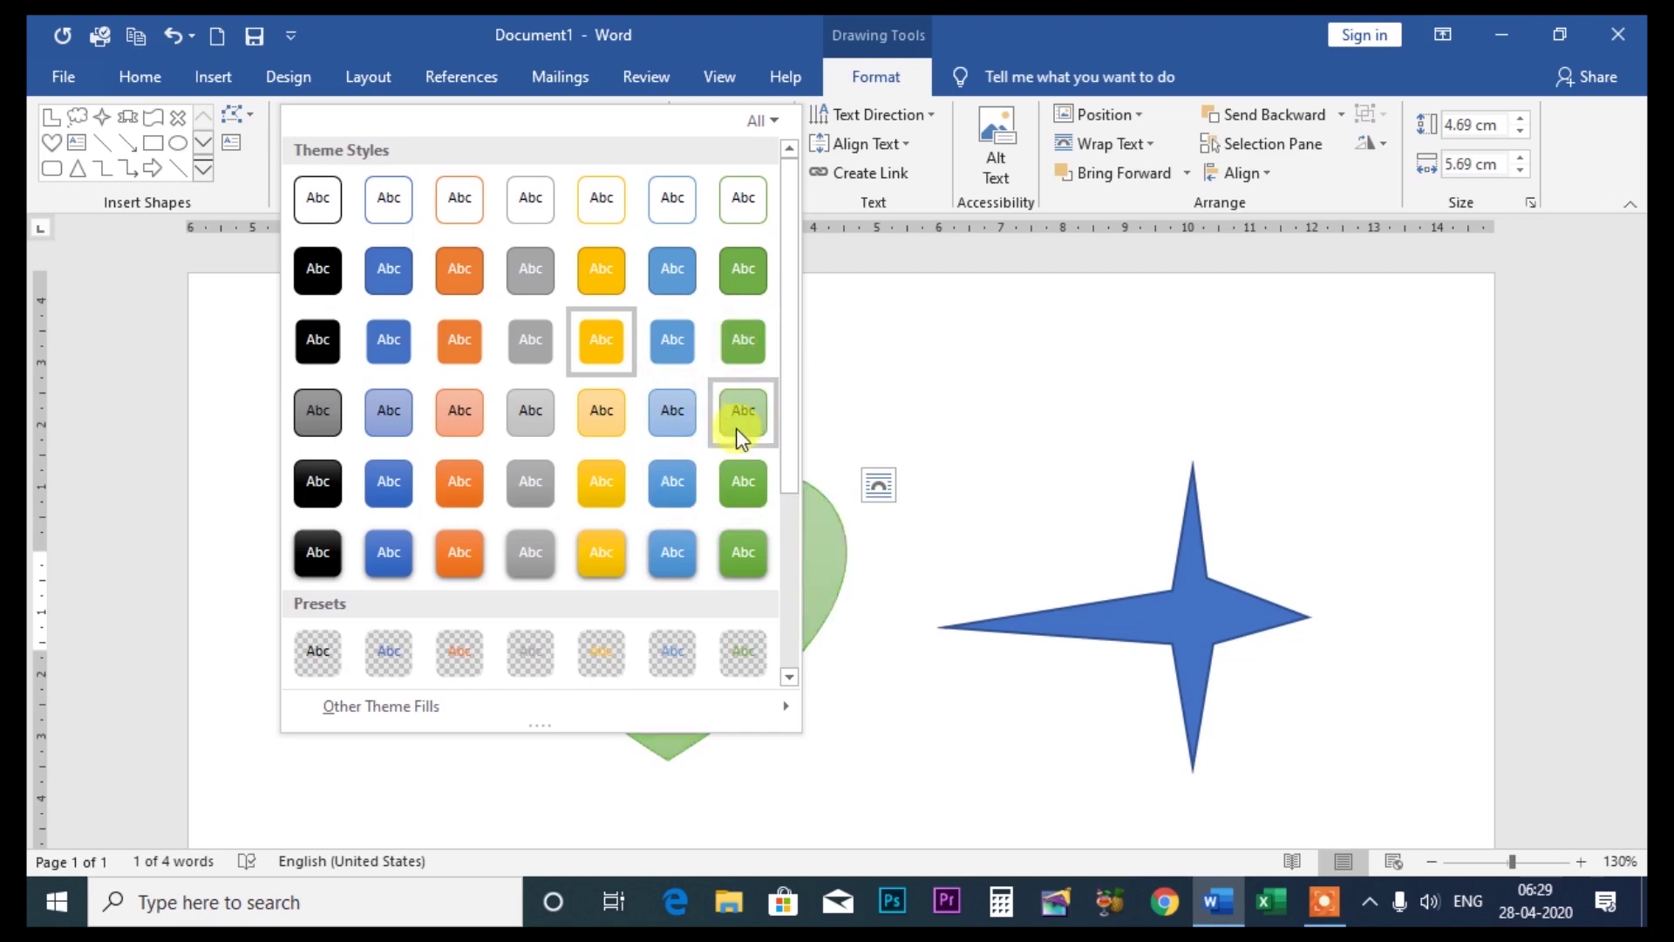
pyautogui.click(469, 544)
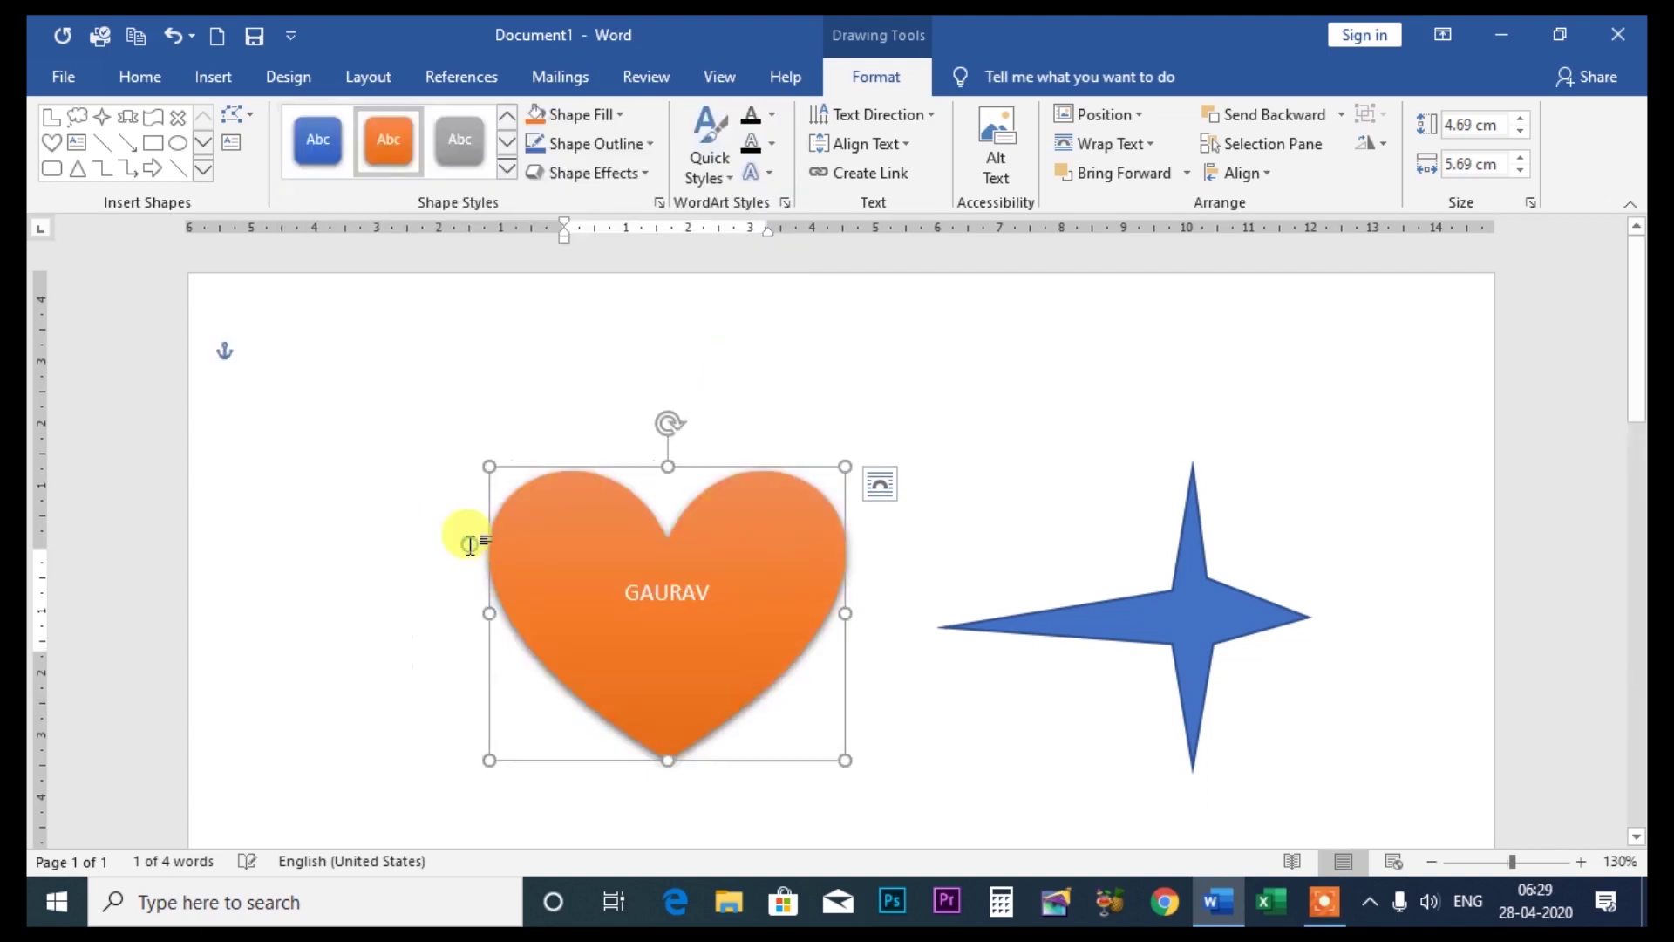
pyautogui.click(513, 164)
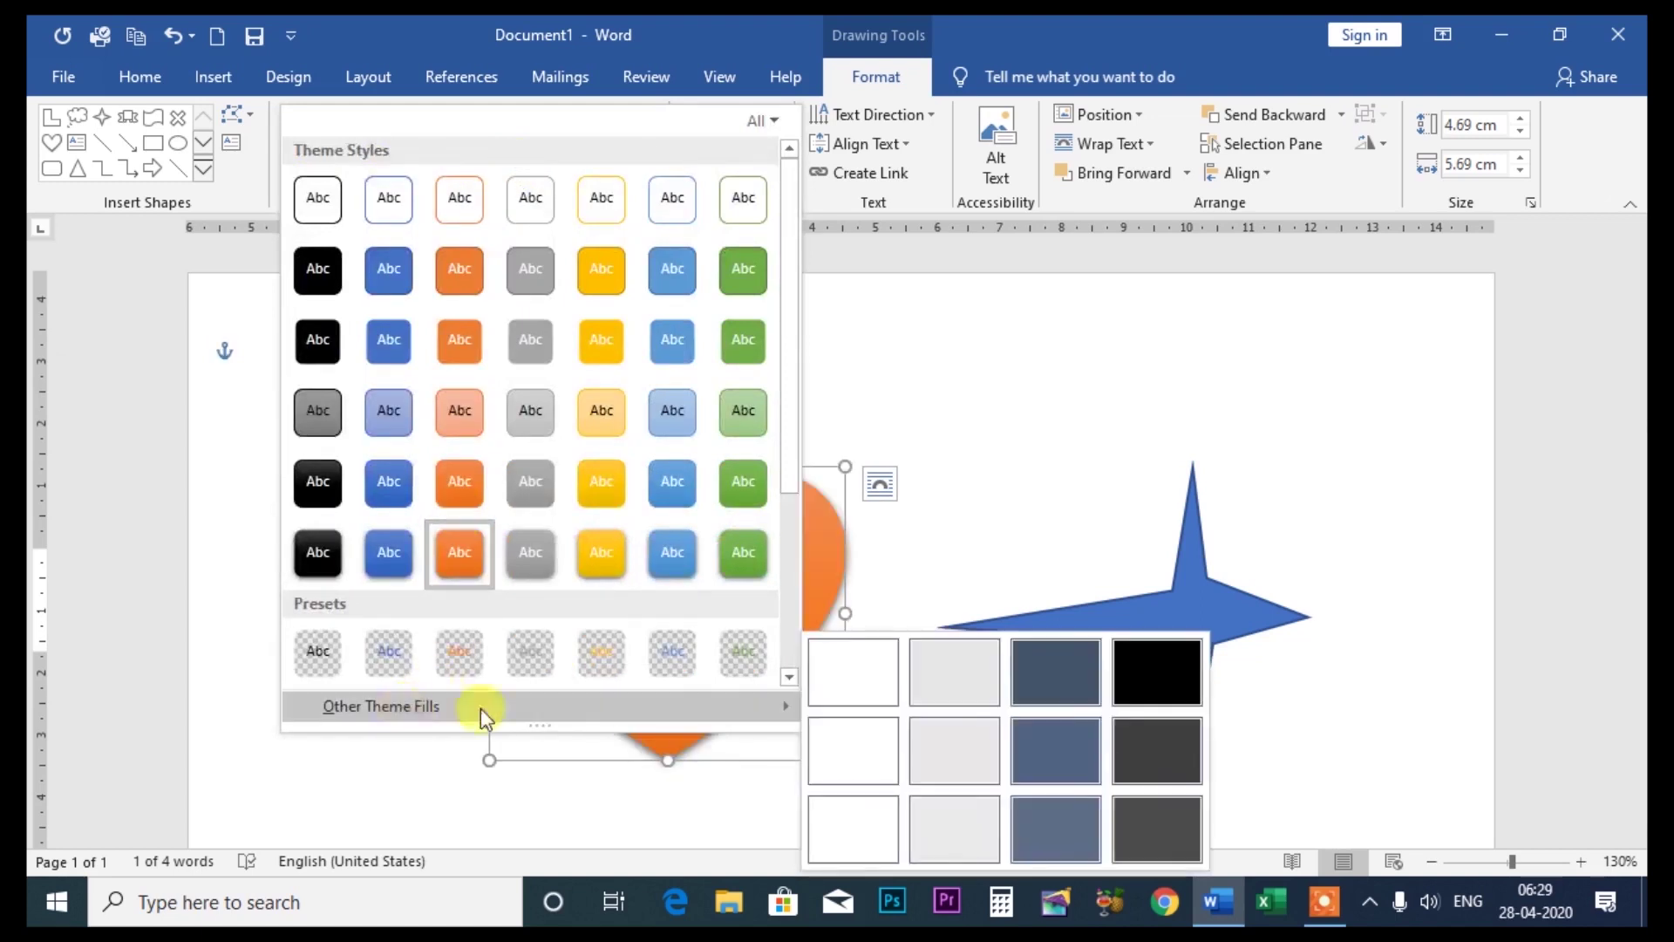
pyautogui.moveTo(380, 704)
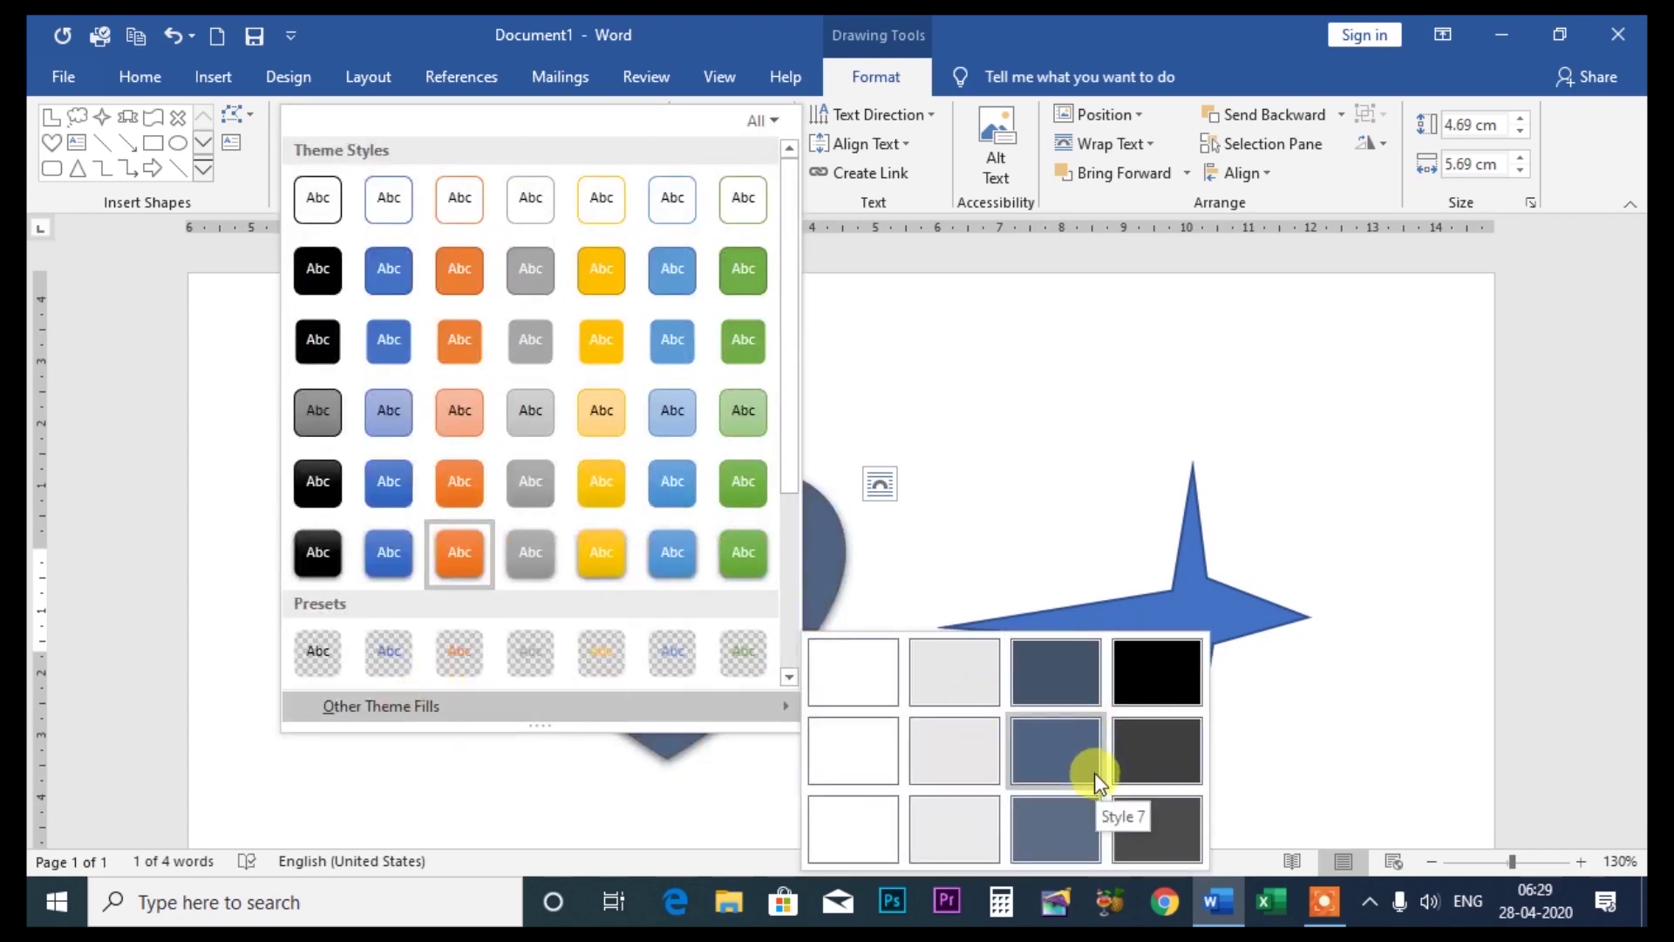
pyautogui.click(964, 505)
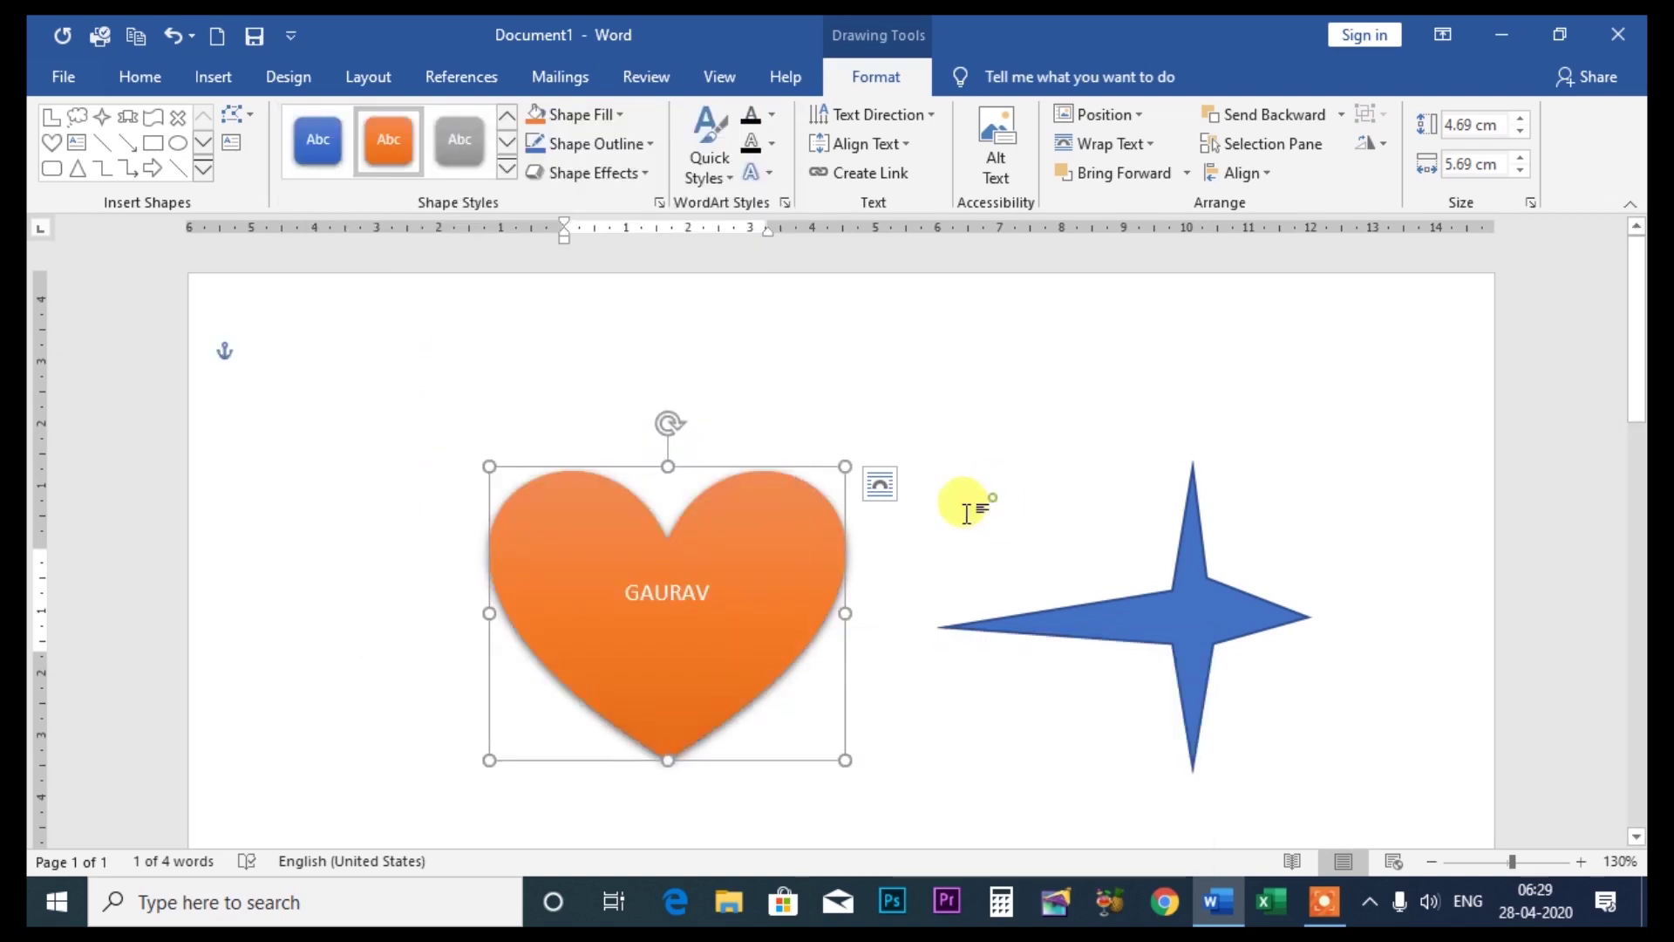
# Delete the star and drag the heart to the right side of the page
pyautogui.click(1195, 601)
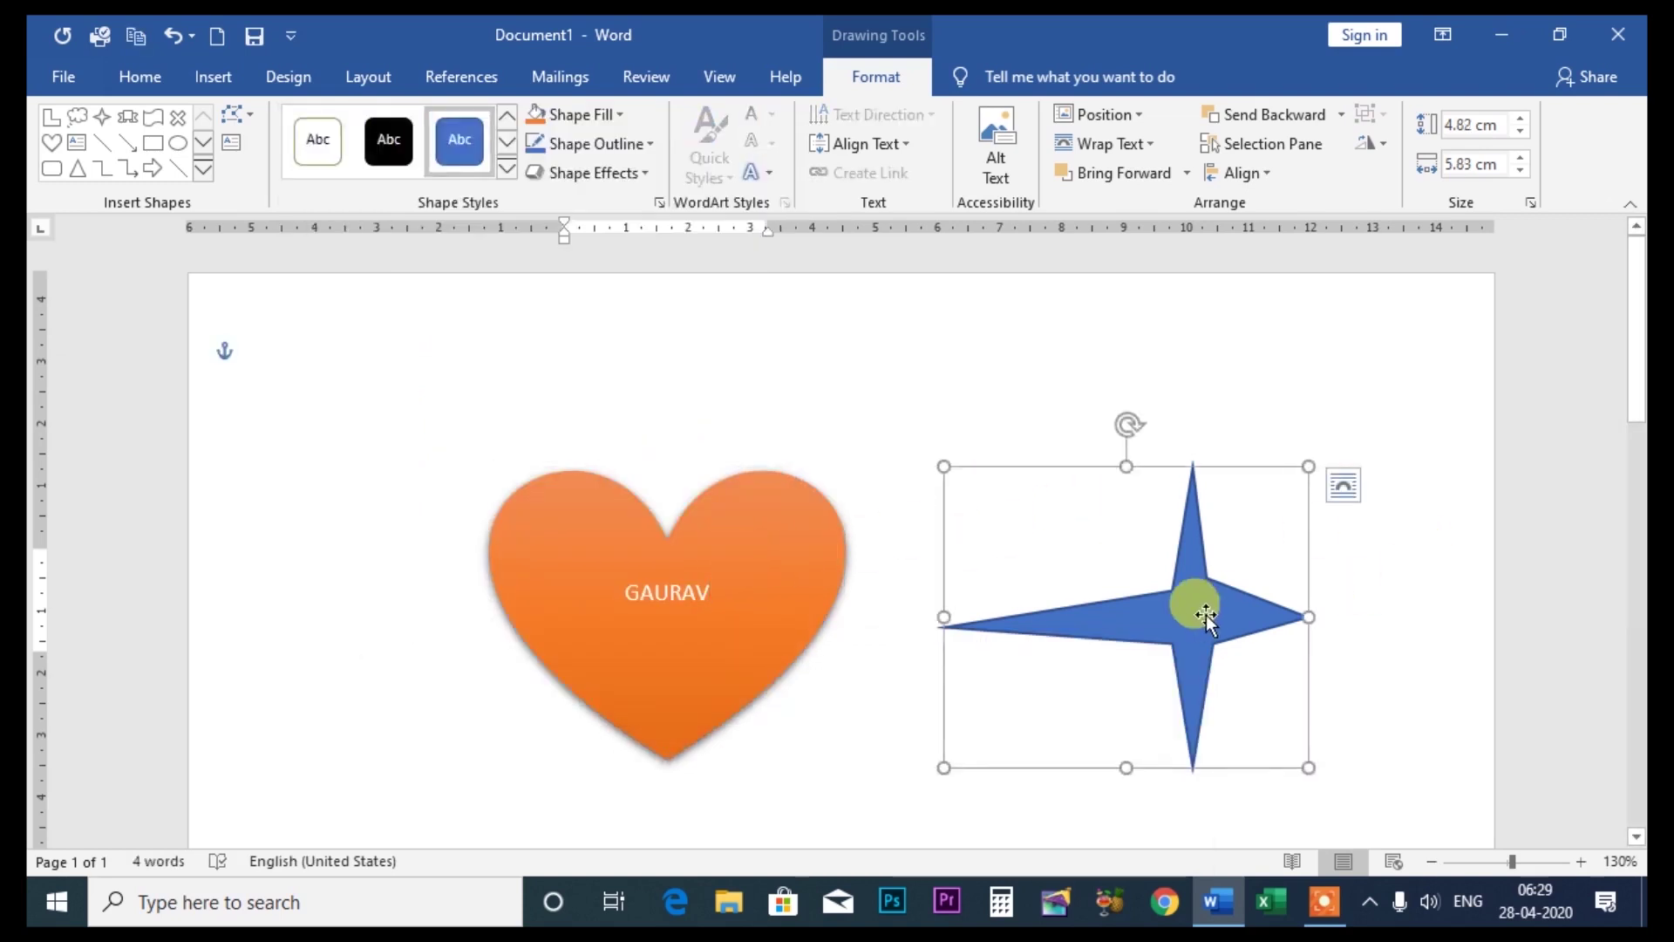
pyautogui.press('Delete')
pyautogui.moveTo(743, 510); pyautogui.dragTo(1141, 511)
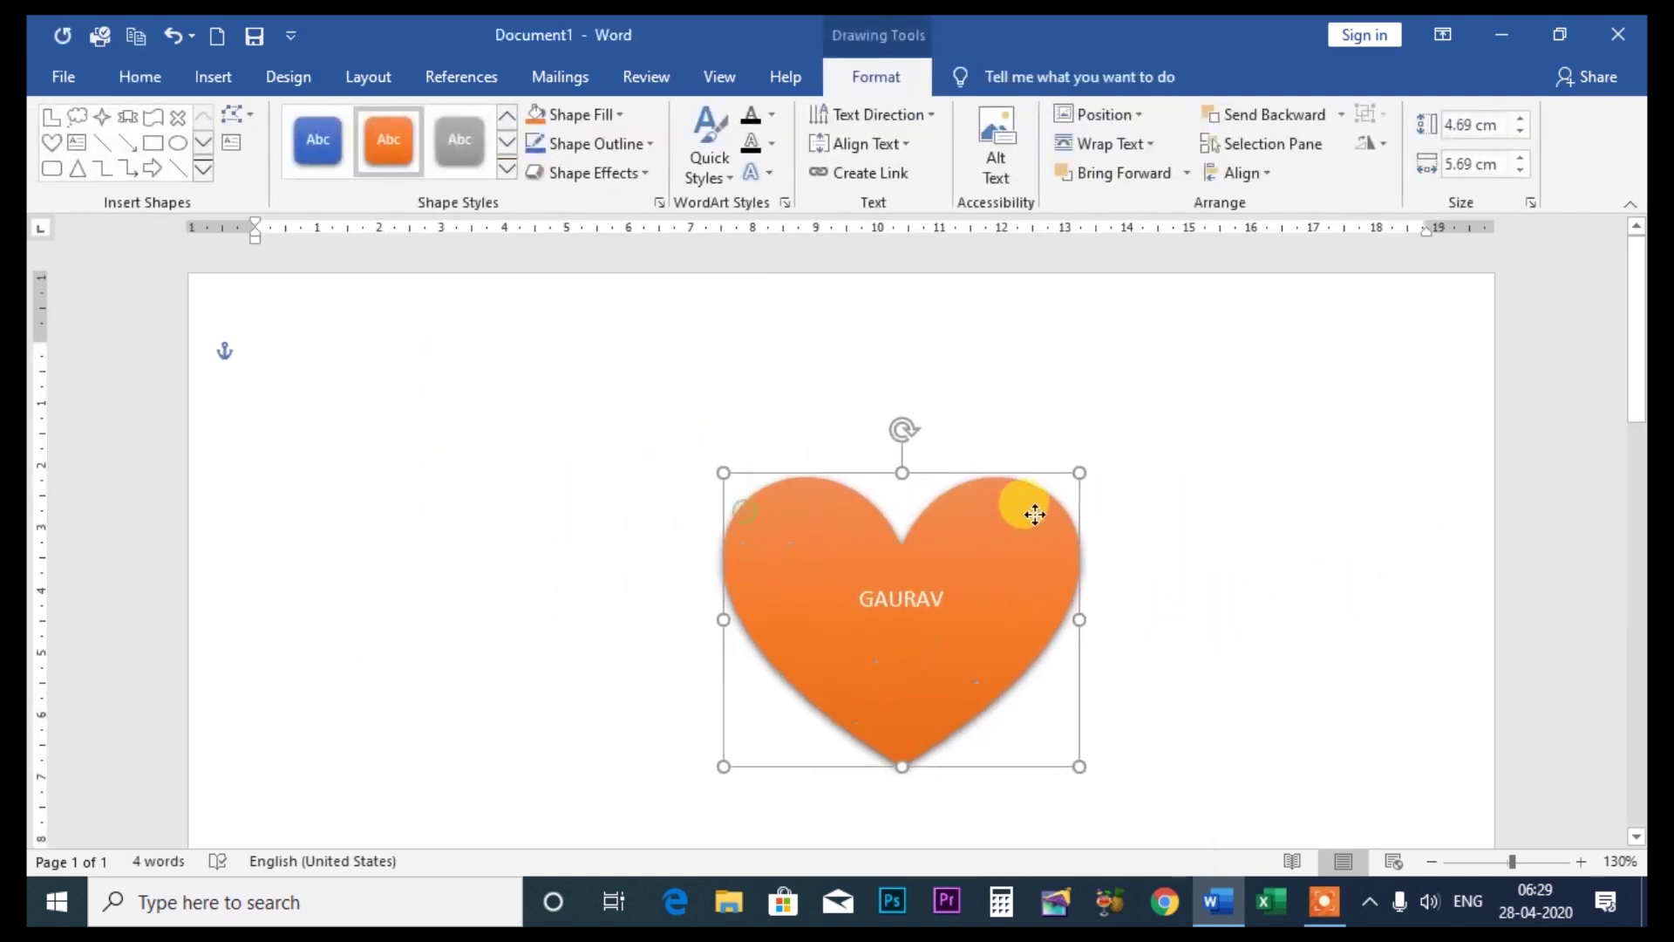
# Restyle the heart with the gold Moderate Effect, Accent 4 shape style
pyautogui.click(507, 168)
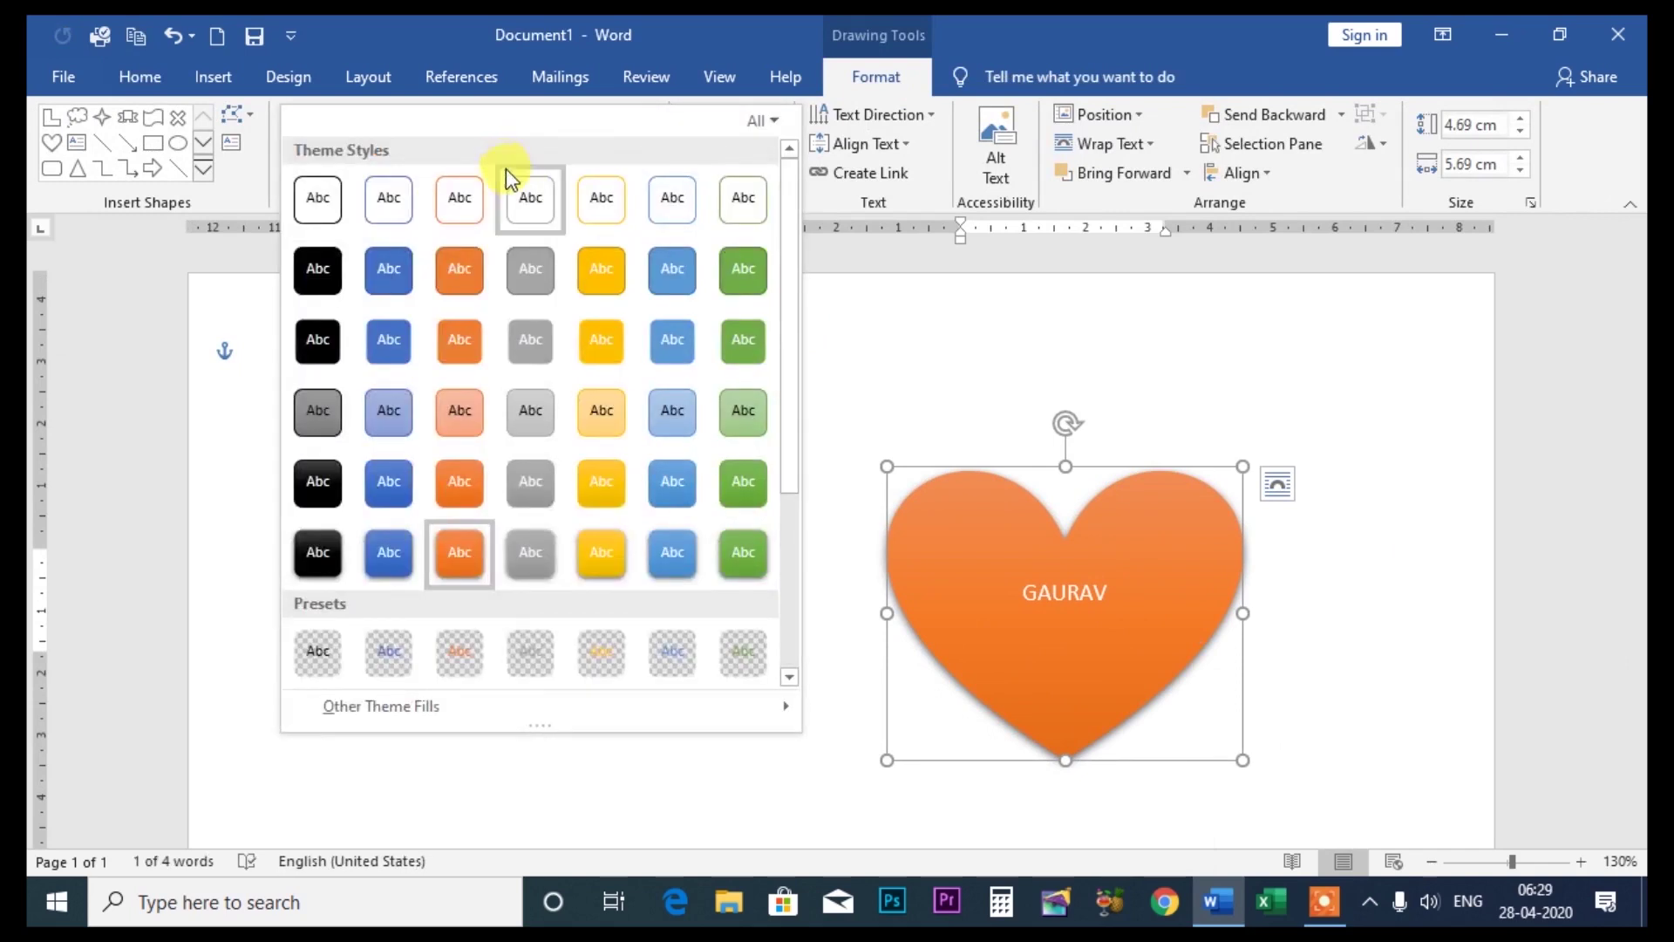
pyautogui.click(827, 355)
pyautogui.click(506, 114)
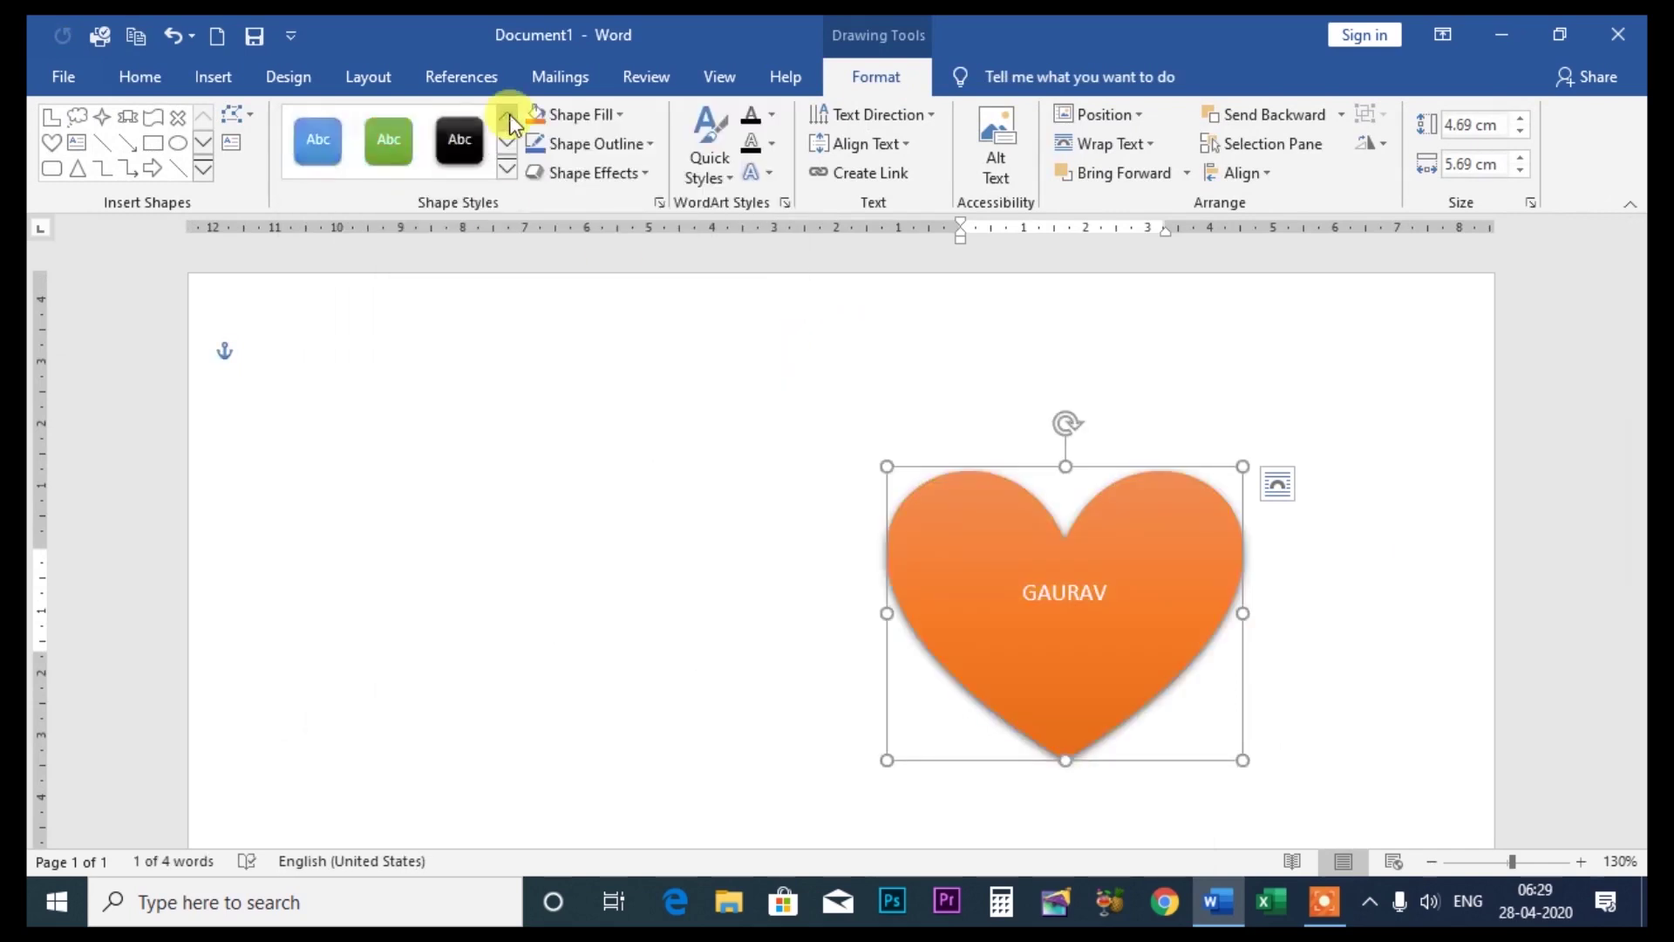
pyautogui.click(507, 114)
pyautogui.click(507, 142)
pyautogui.click(507, 142)
pyautogui.click(507, 168)
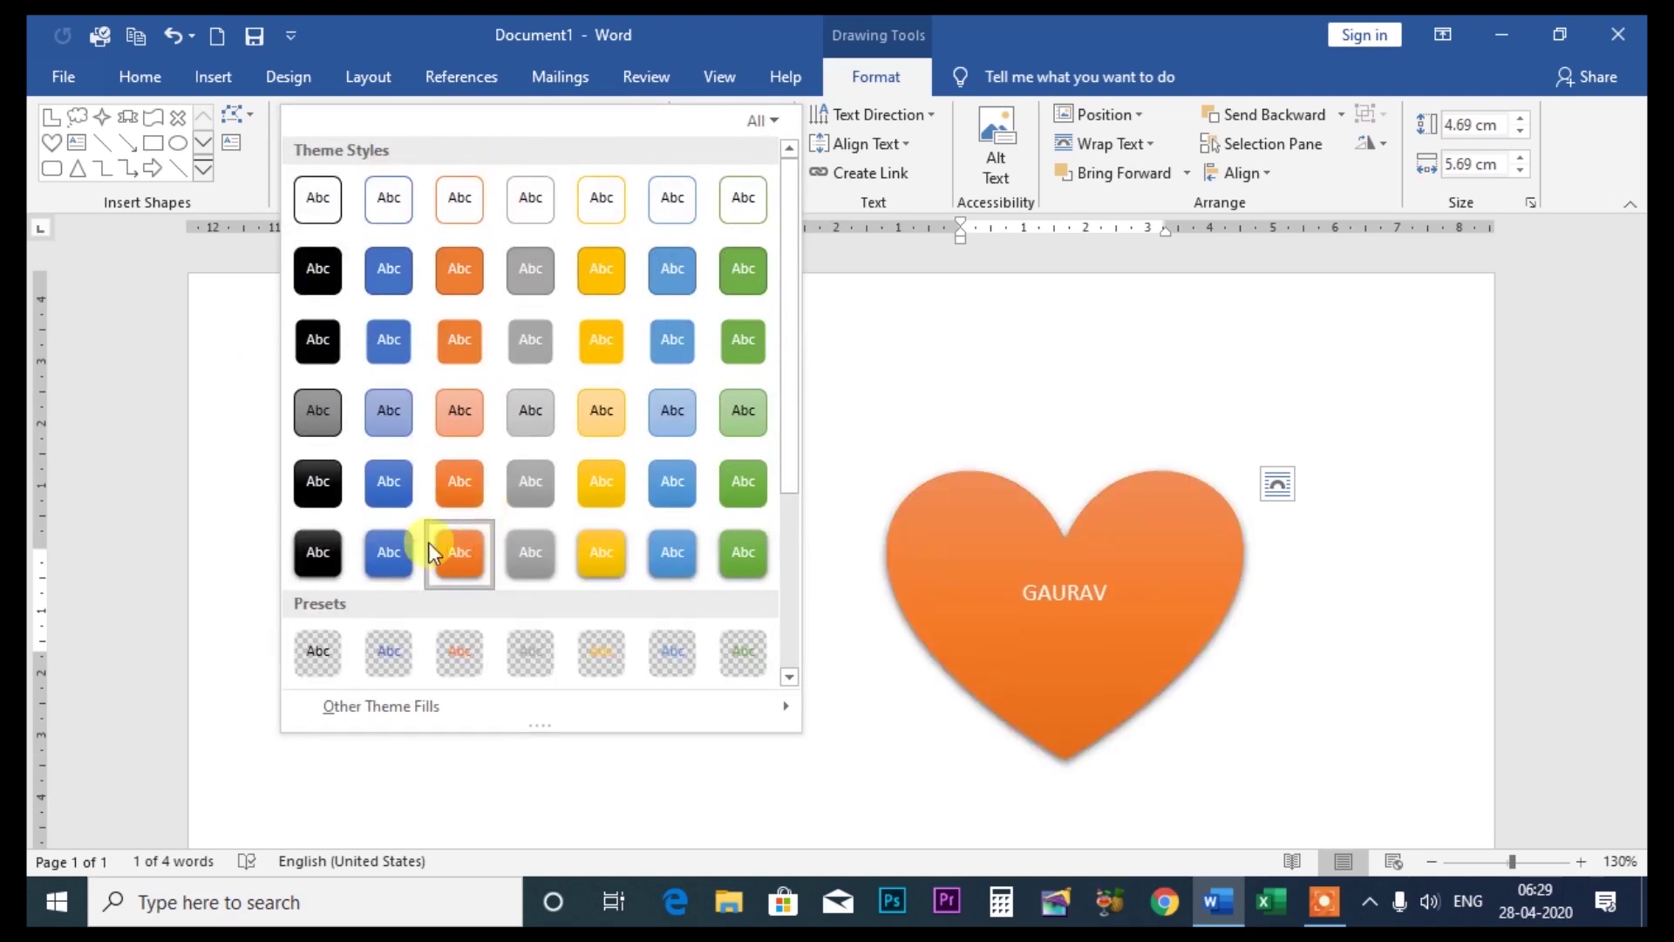
pyautogui.click(394, 497)
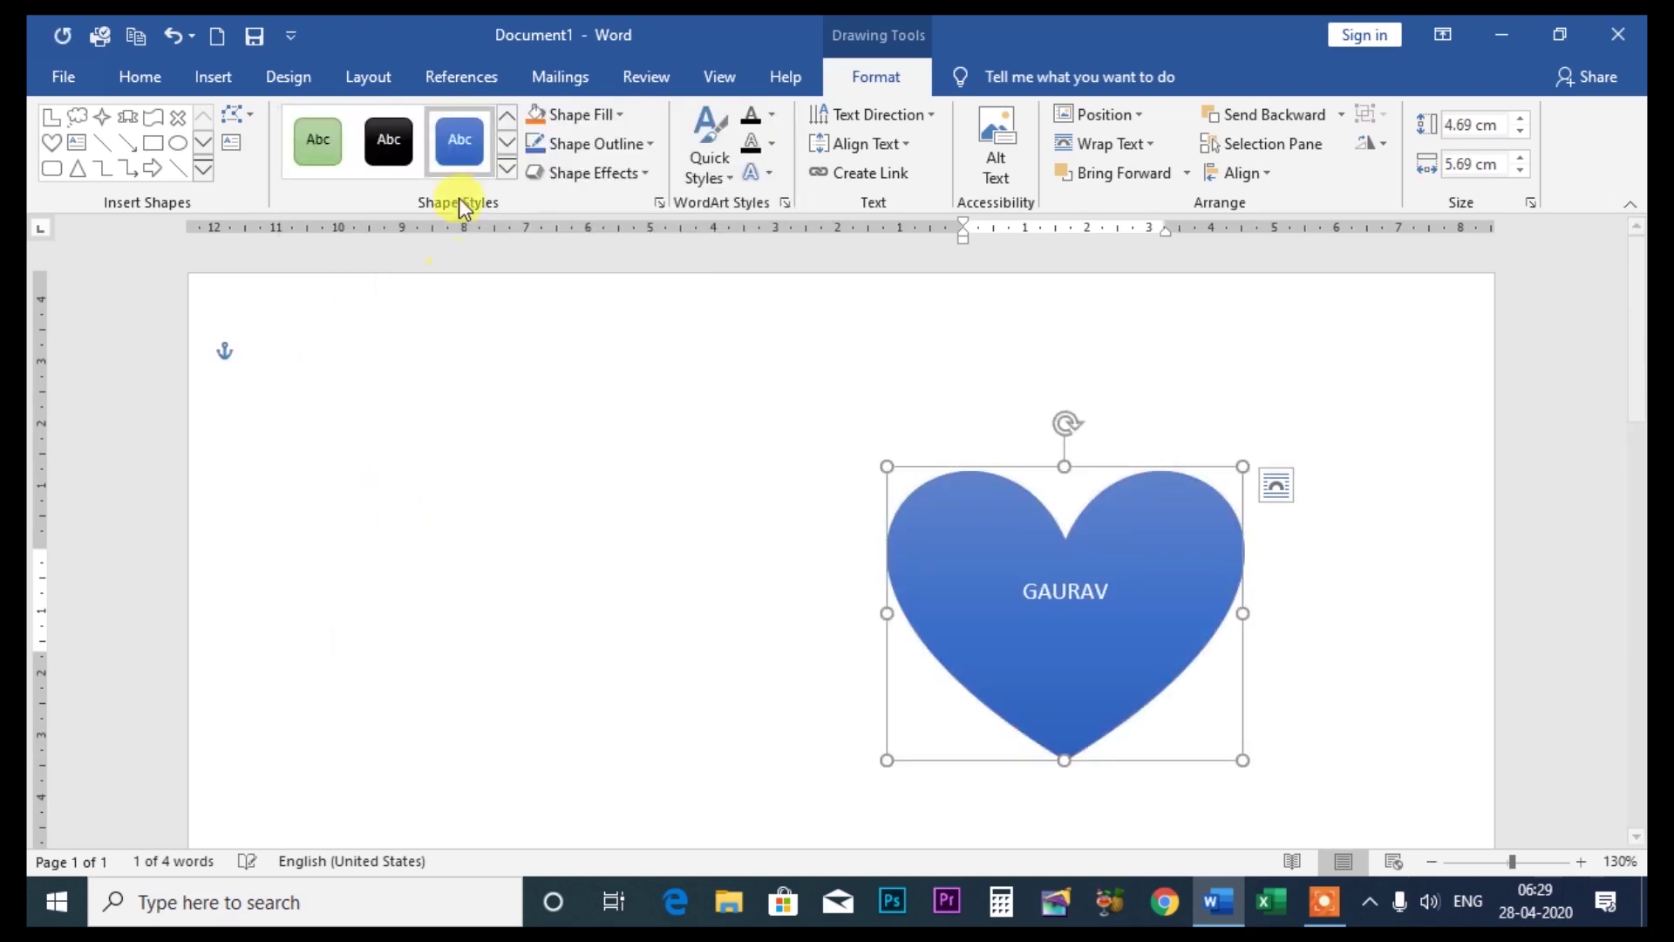
pyautogui.click(505, 171)
pyautogui.moveTo(380, 706)
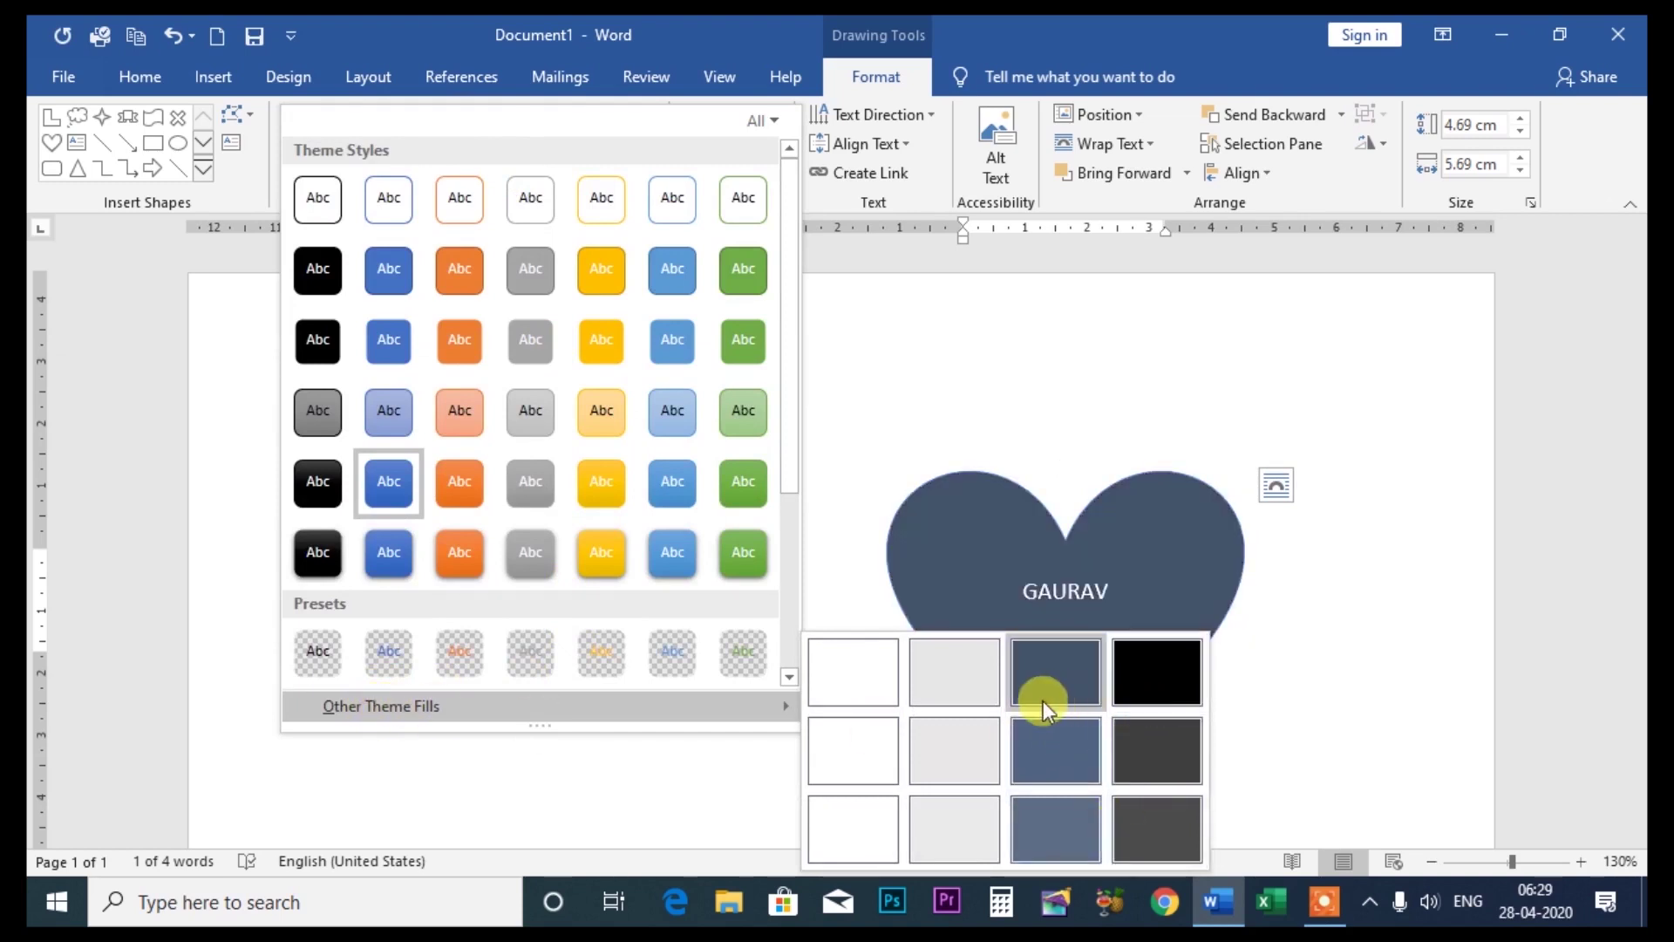
pyautogui.click(602, 481)
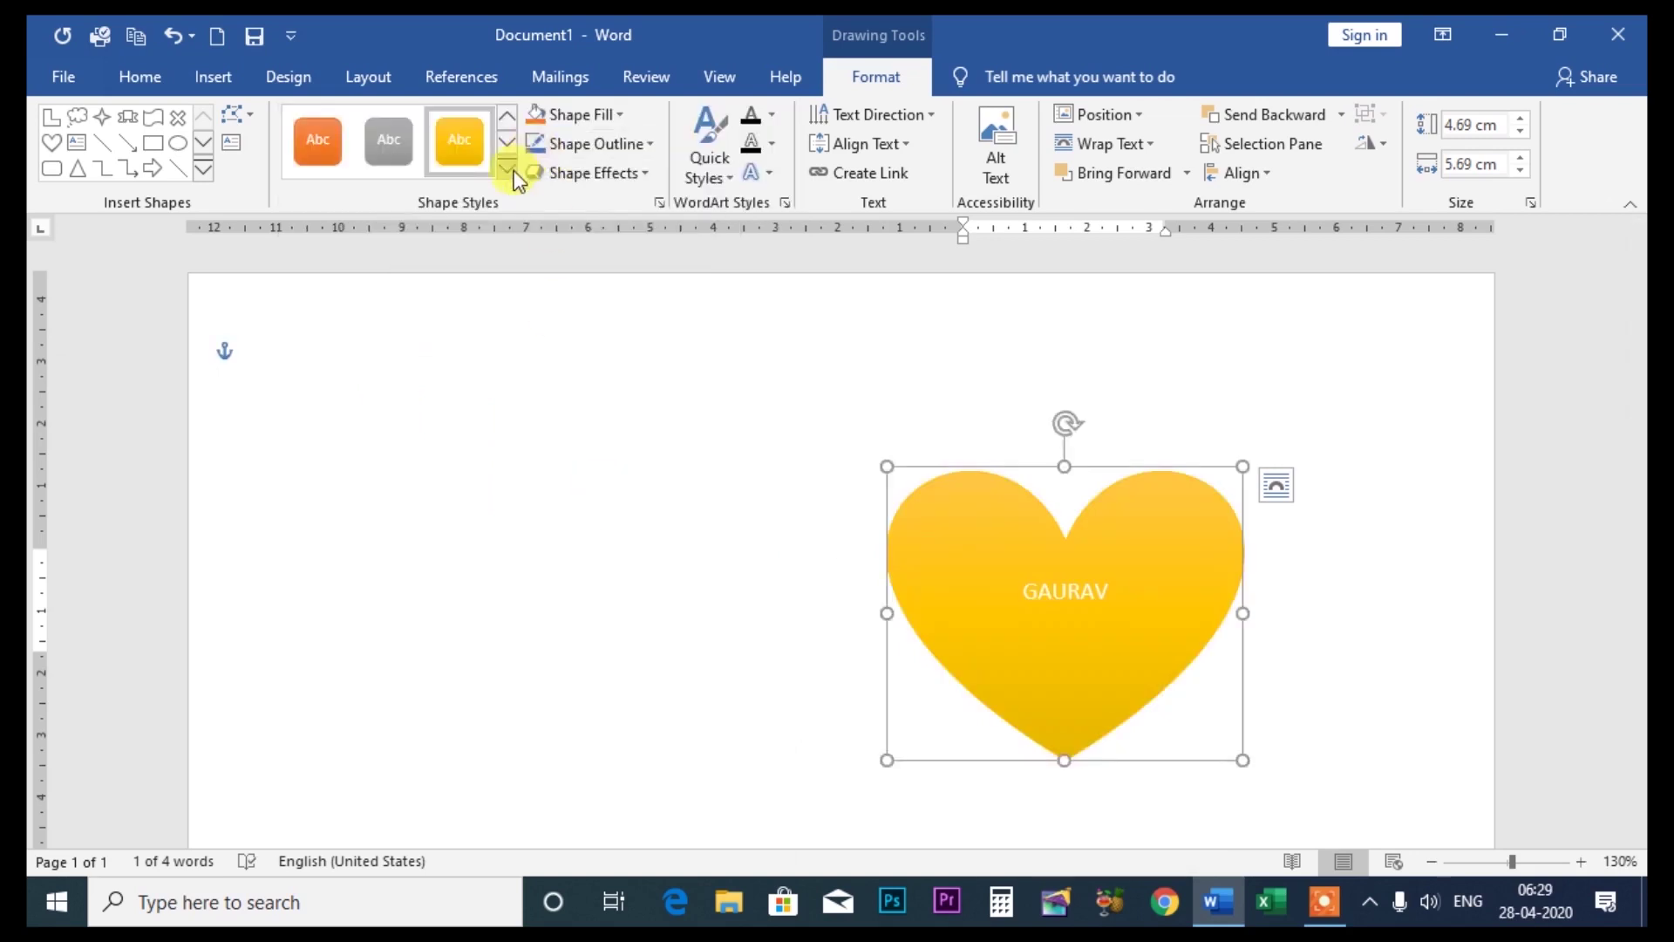
pyautogui.click(513, 168)
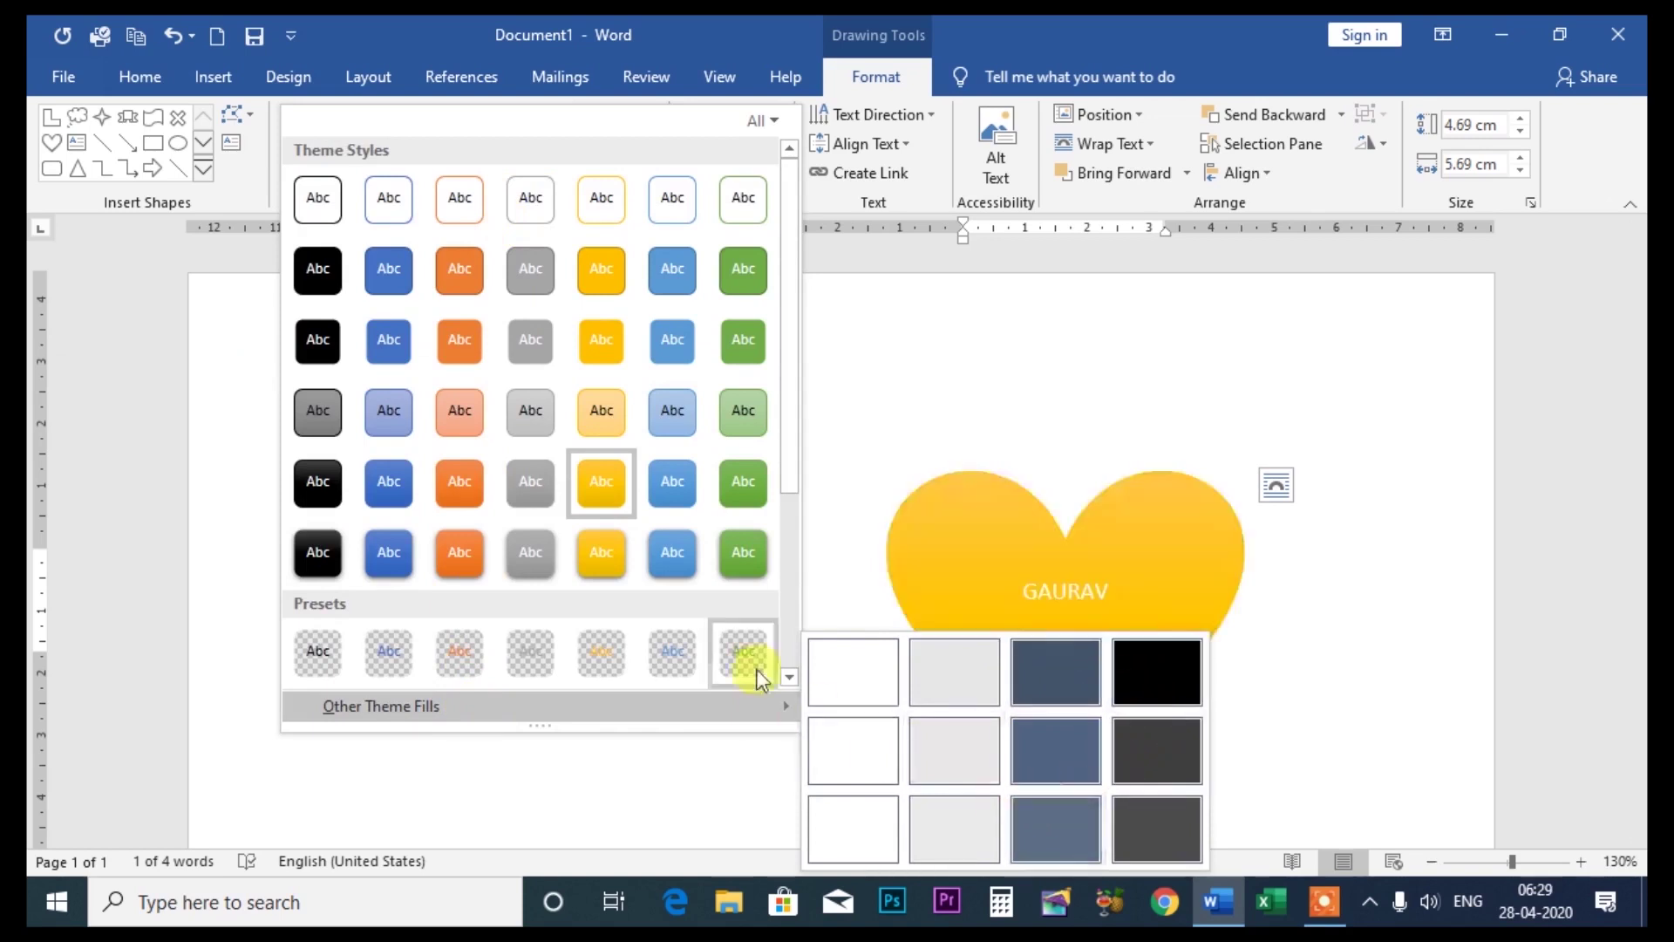
pyautogui.click(616, 476)
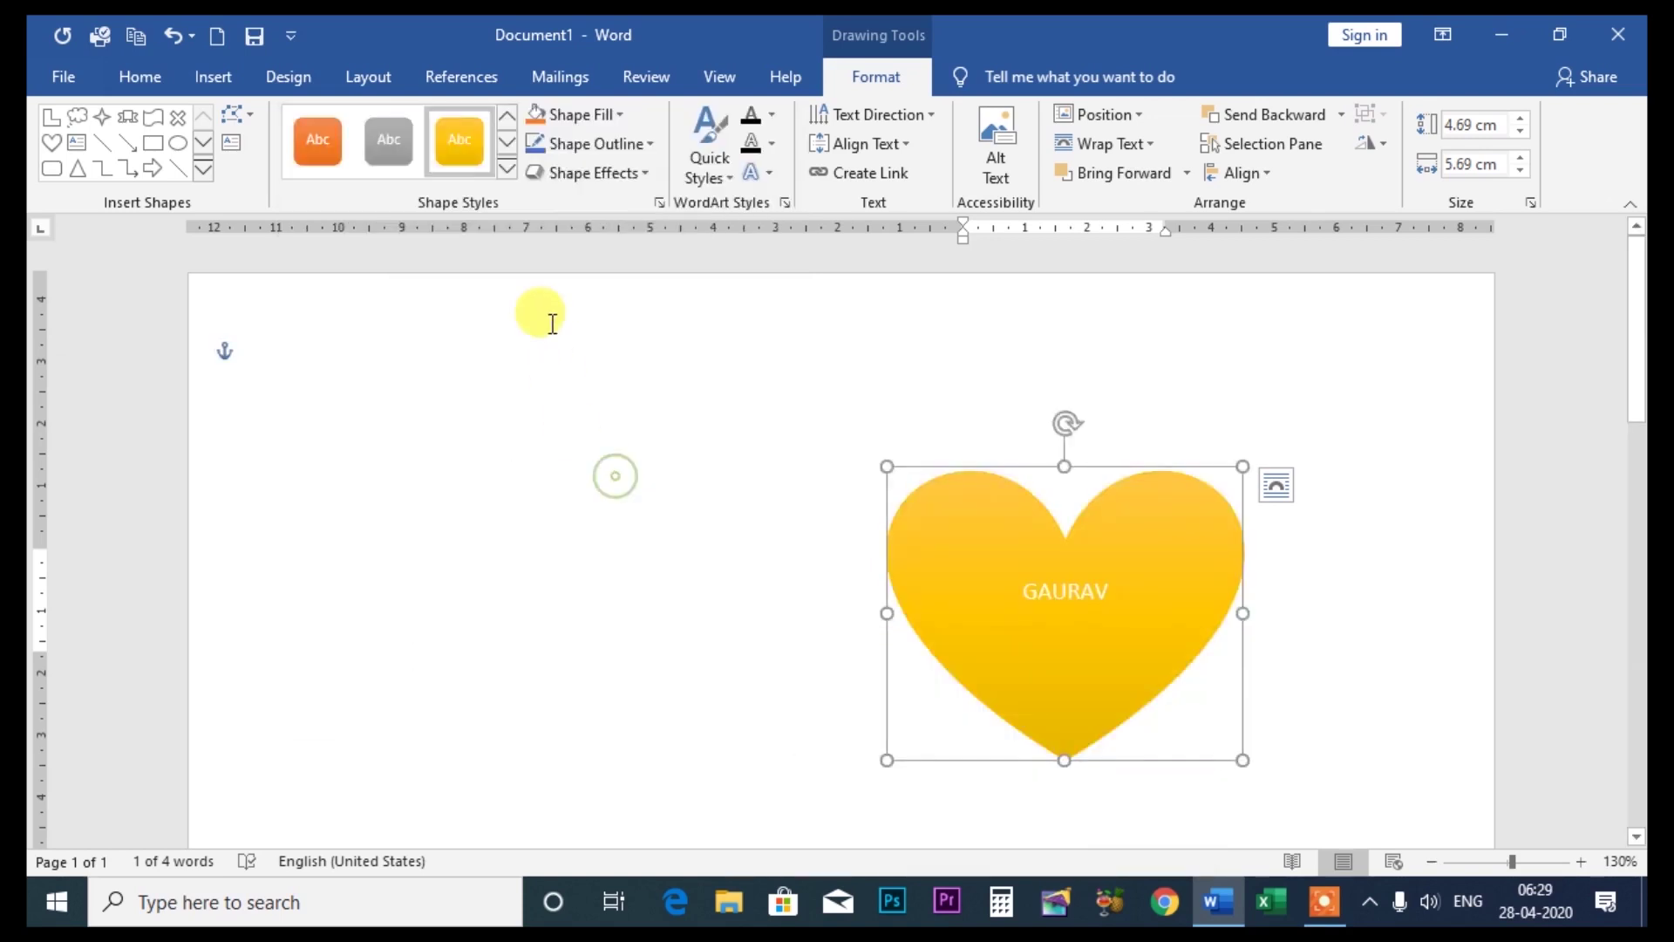
# Try a light blue fill on the heart, then open More Fill Colors
pyautogui.click(620, 117)
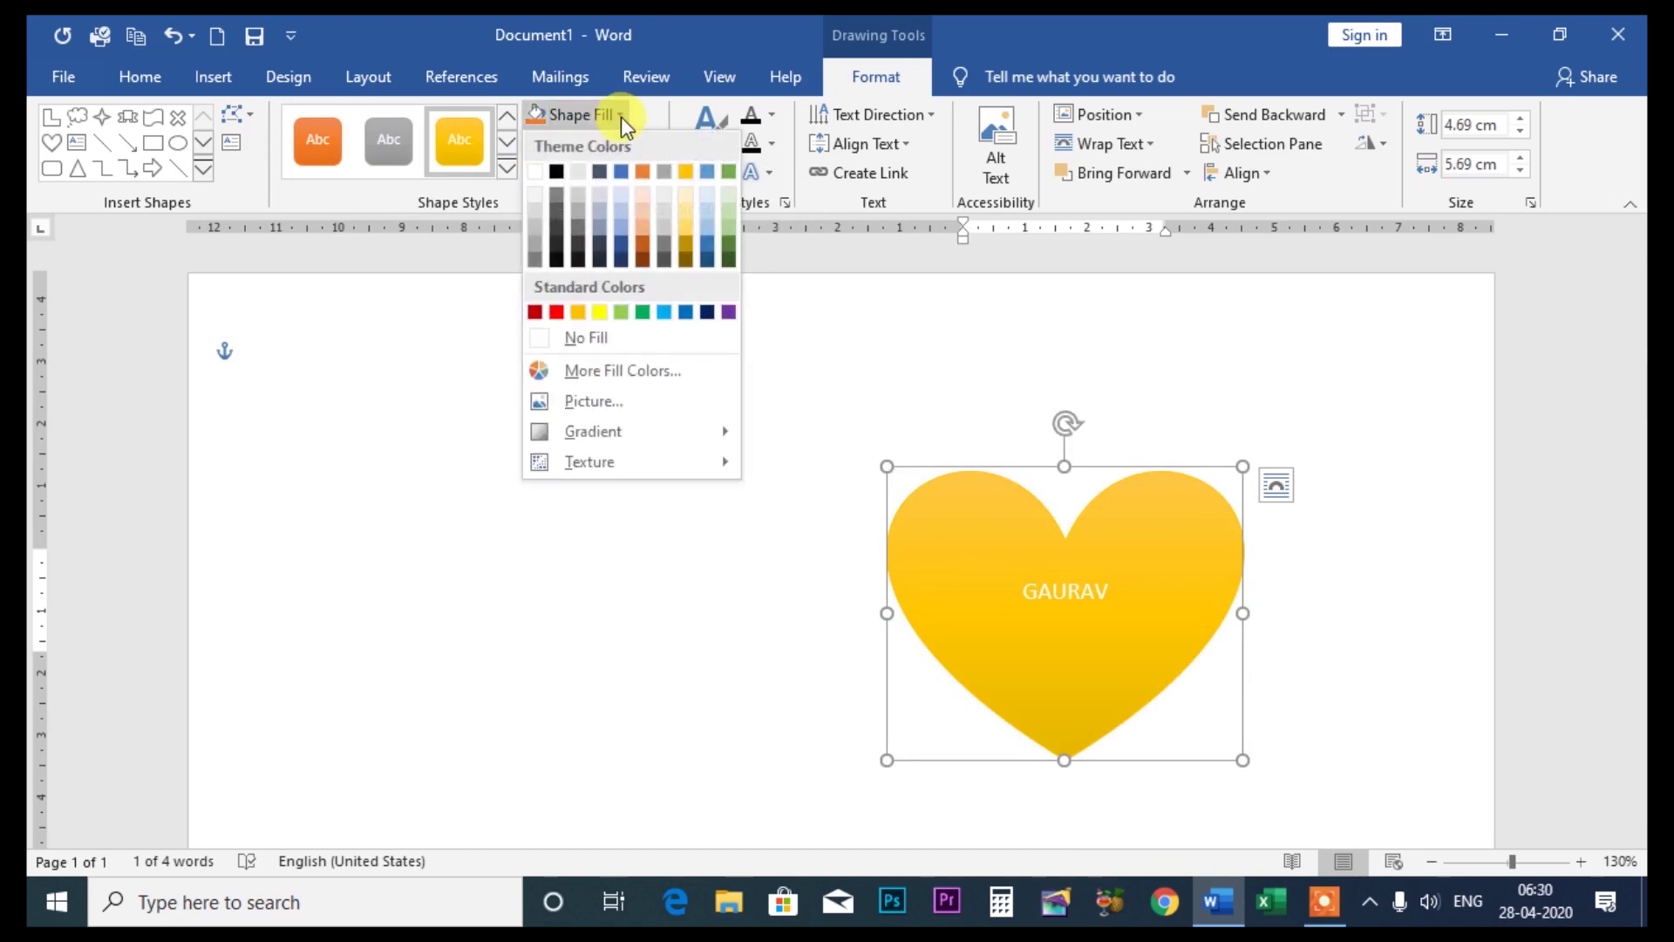
pyautogui.click(659, 315)
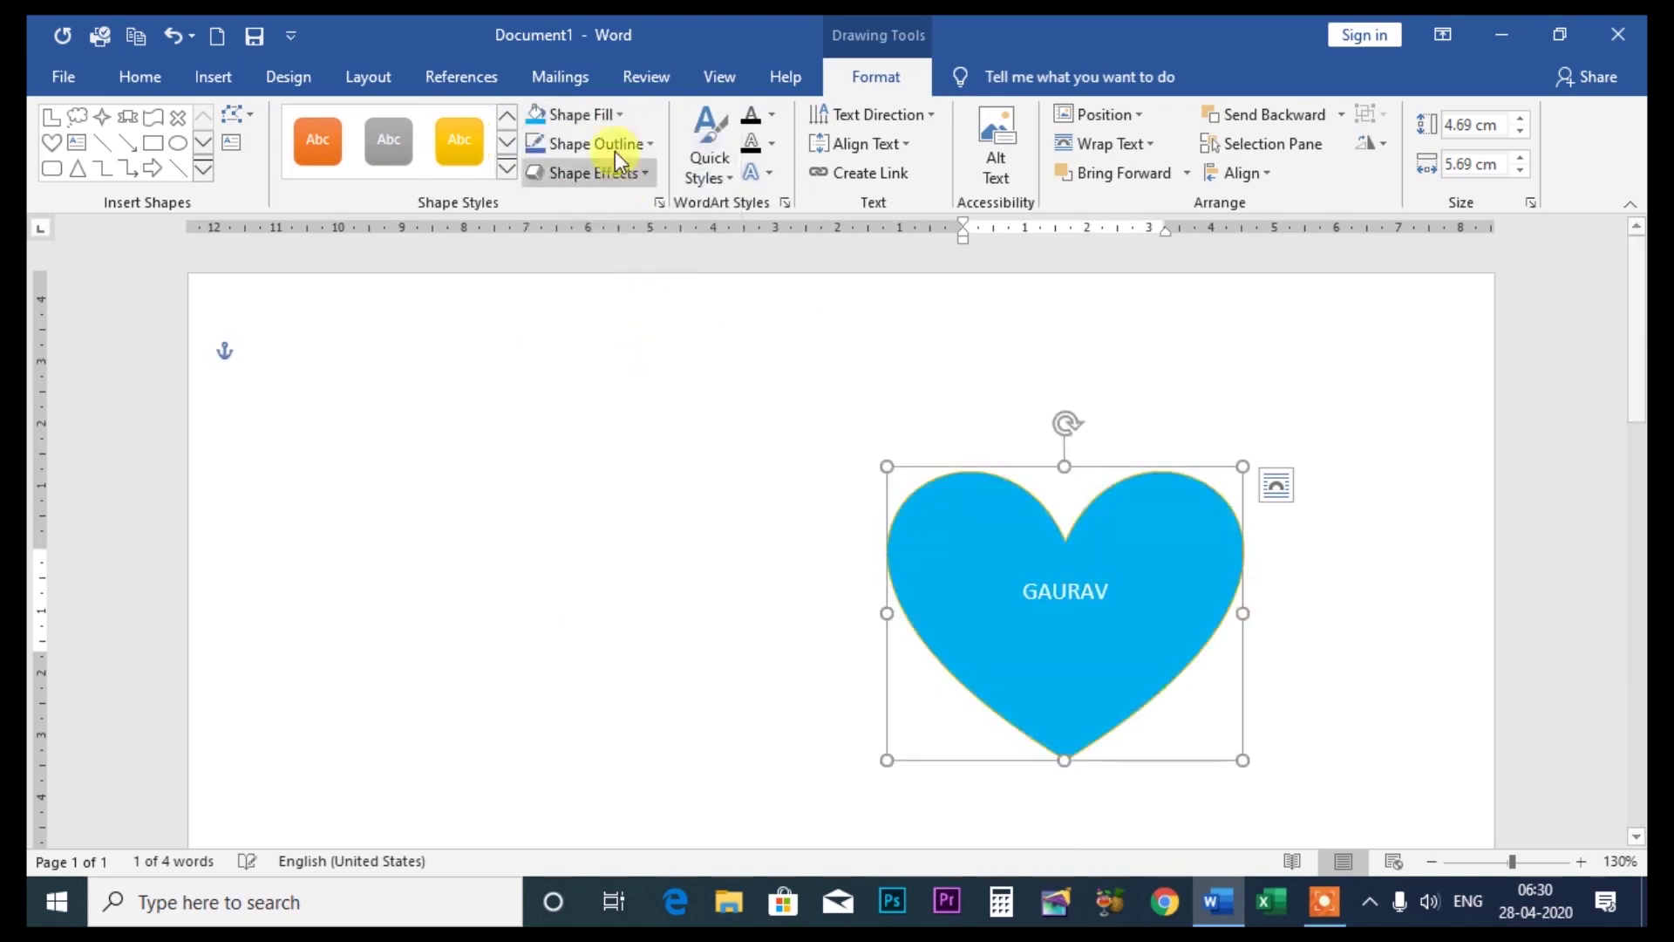
pyautogui.click(610, 114)
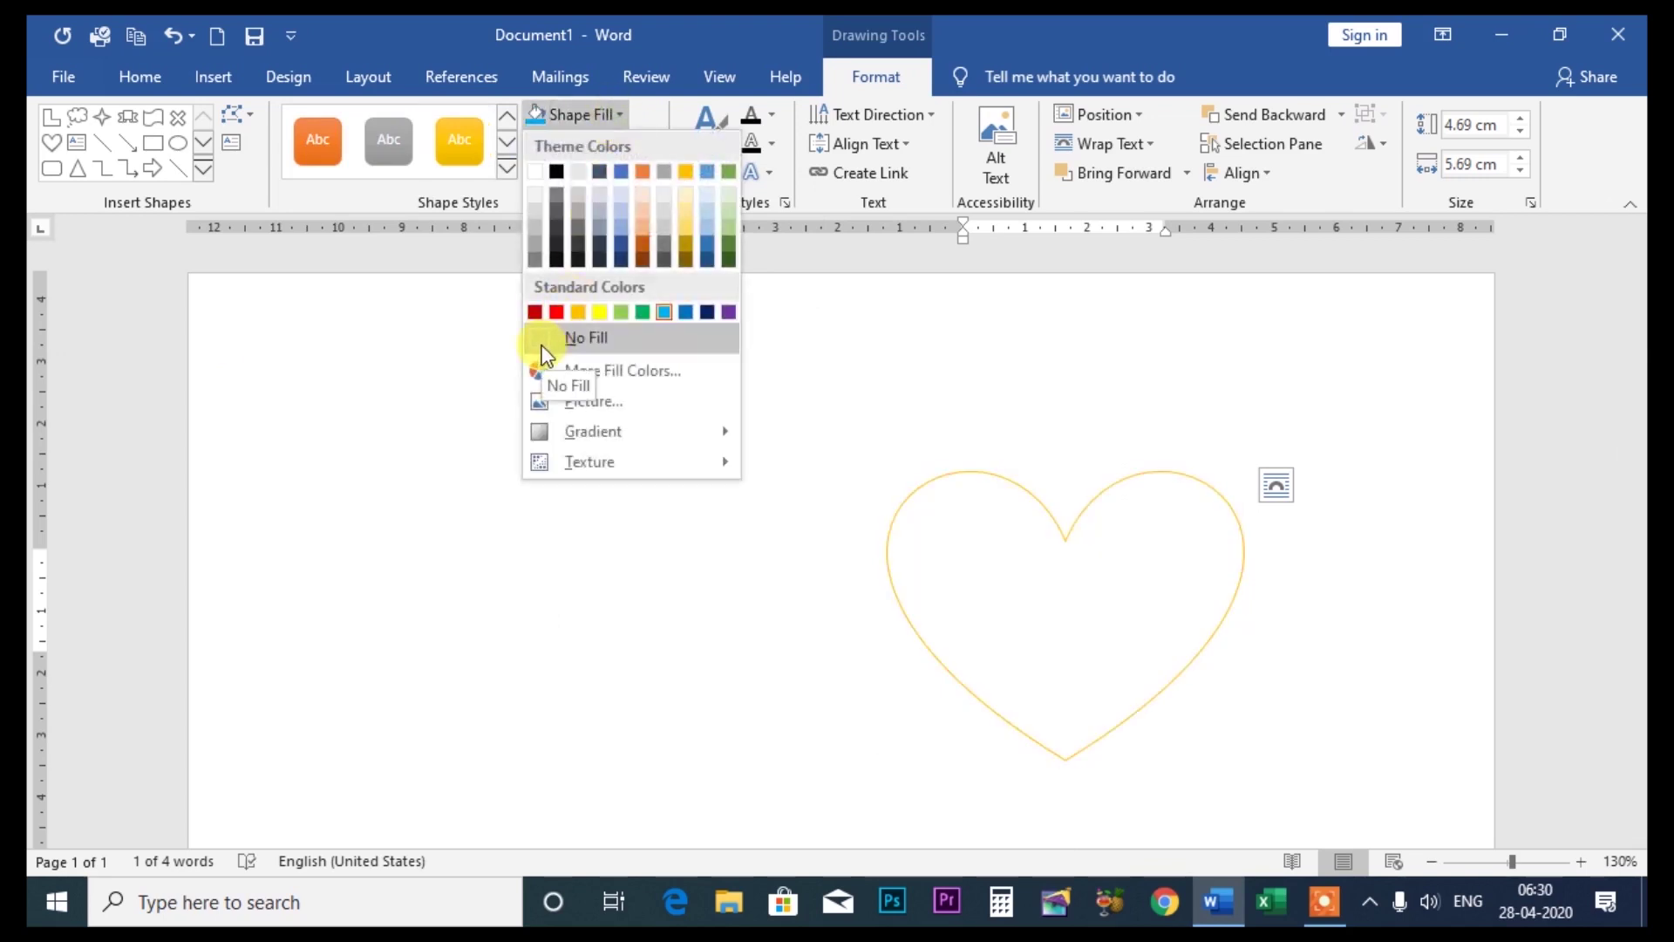
pyautogui.click(596, 373)
pyautogui.moveTo(830, 196); pyautogui.dragTo(514, 239)
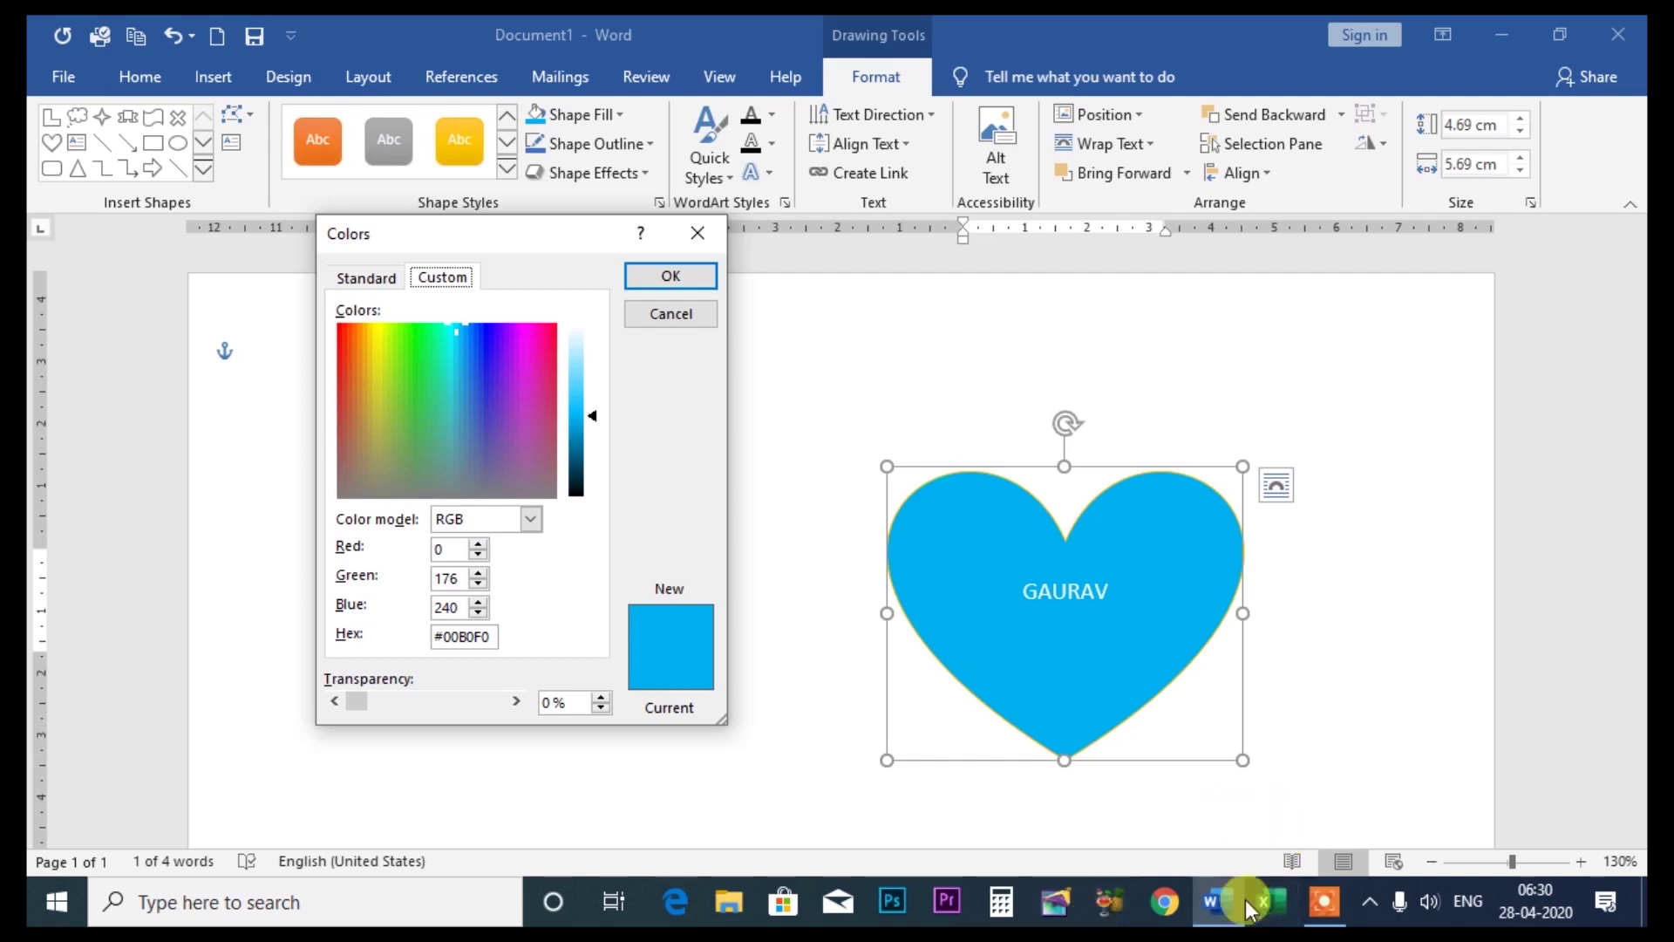
# Pick custom green #58EE91 from the colour spectrum and apply it as the heart's fill
pyautogui.click(385, 279)
pyautogui.click(453, 398)
pyautogui.click(454, 427)
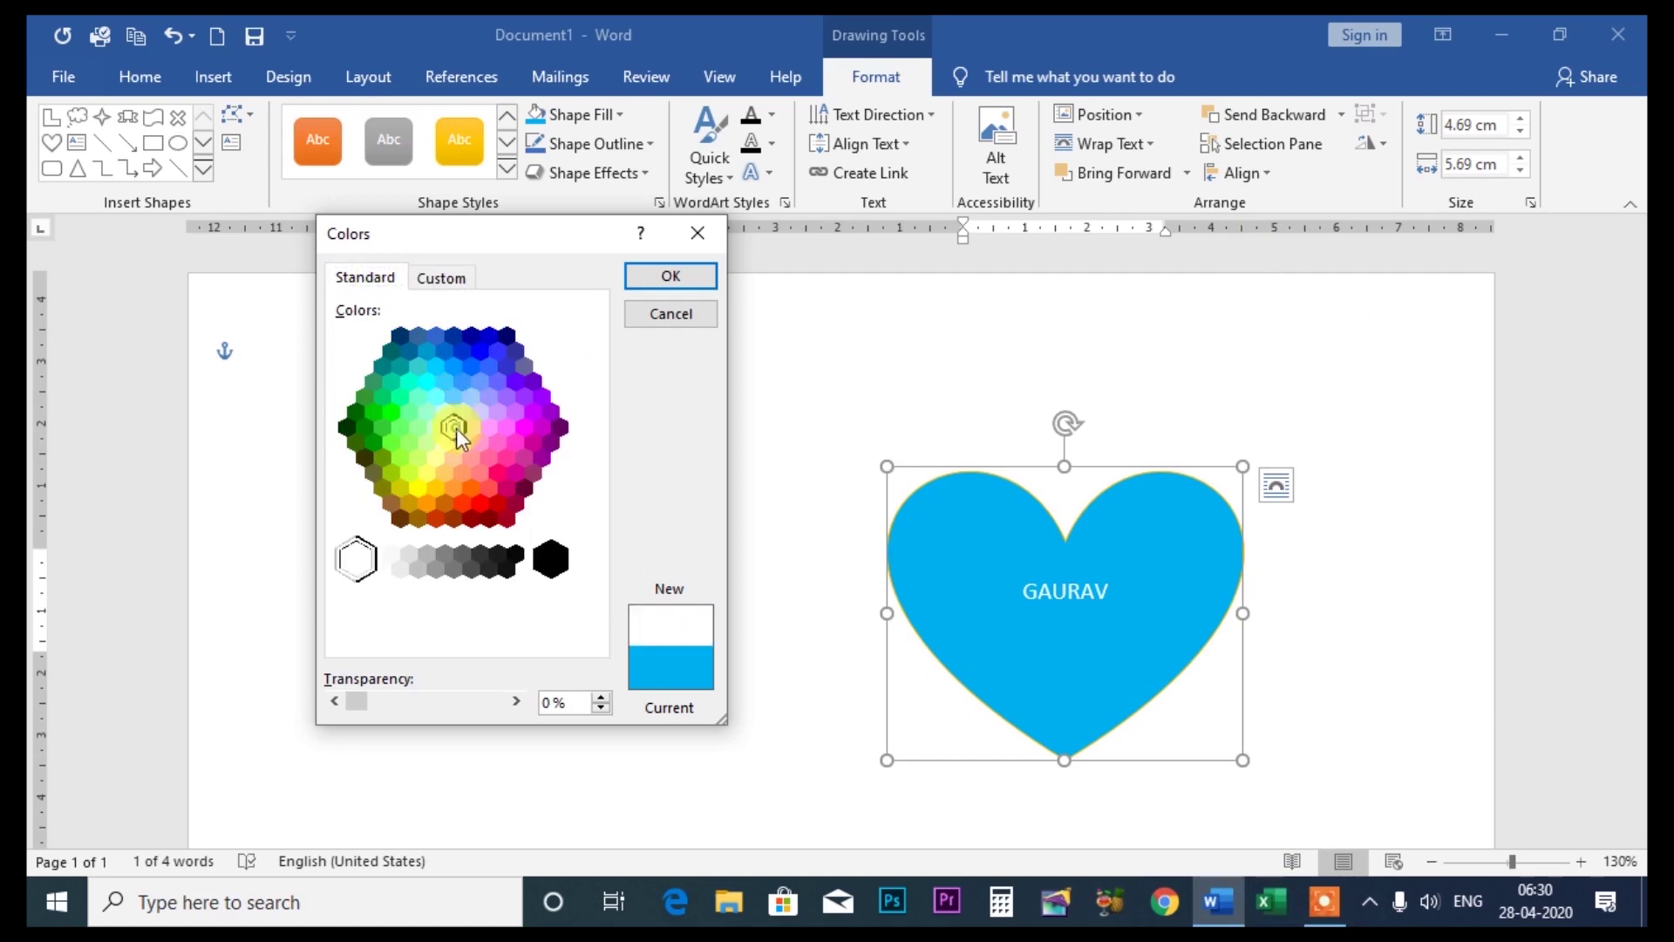
pyautogui.click(453, 273)
pyautogui.click(469, 369)
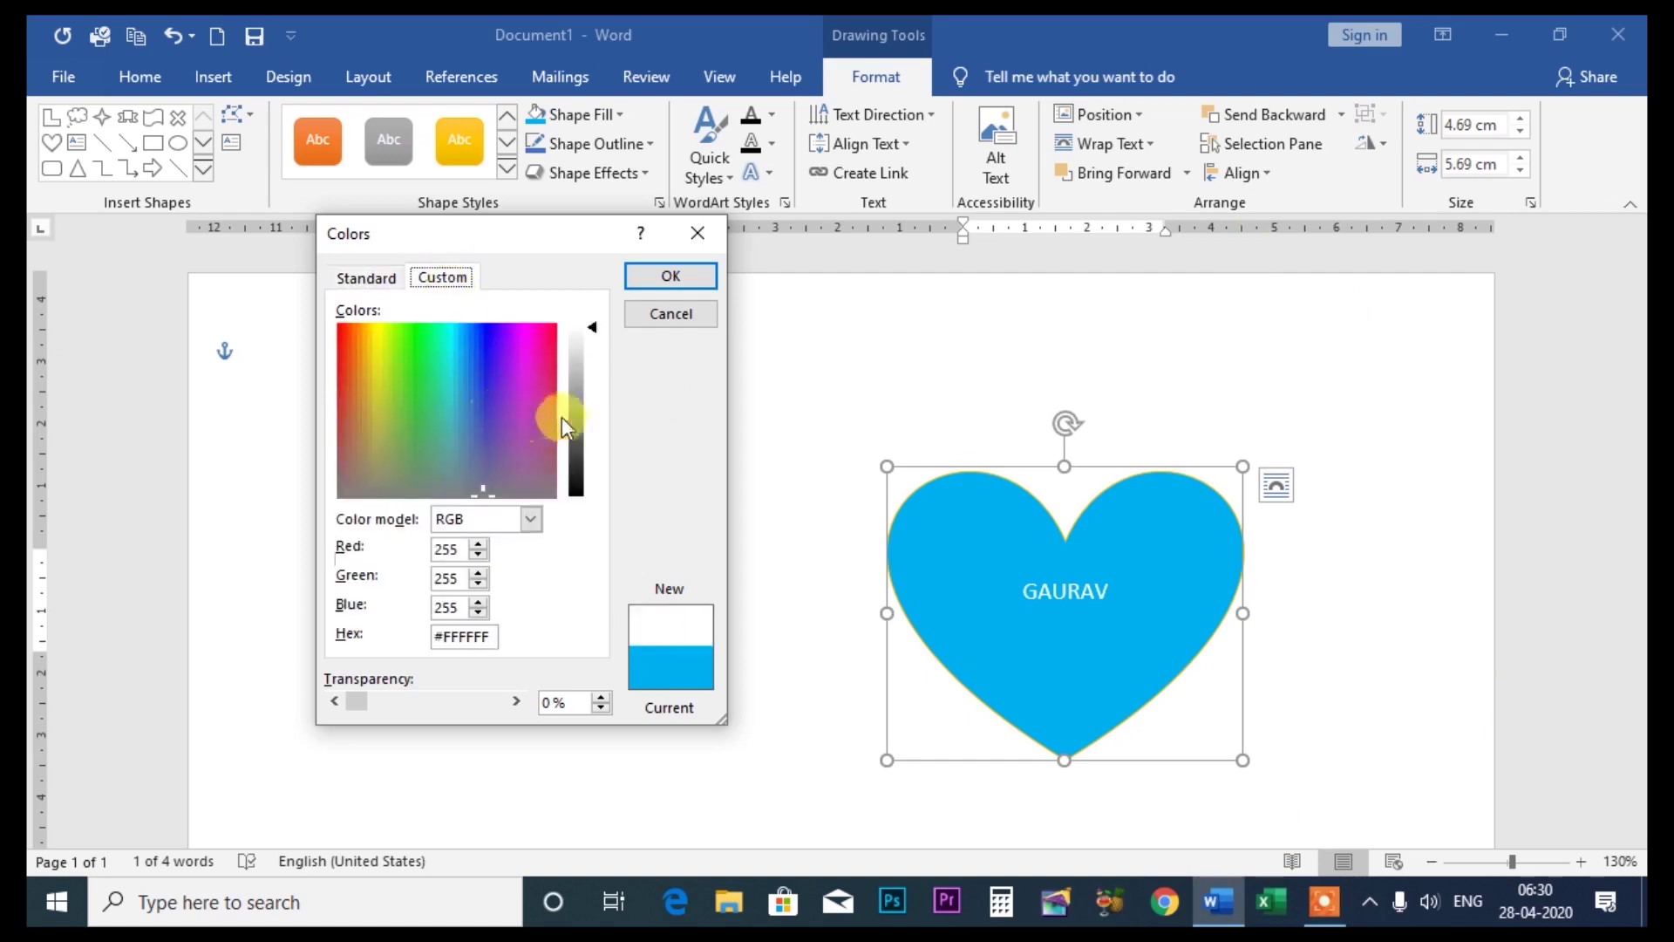
pyautogui.moveTo(589, 329); pyautogui.dragTo(593, 388)
pyautogui.click(477, 350)
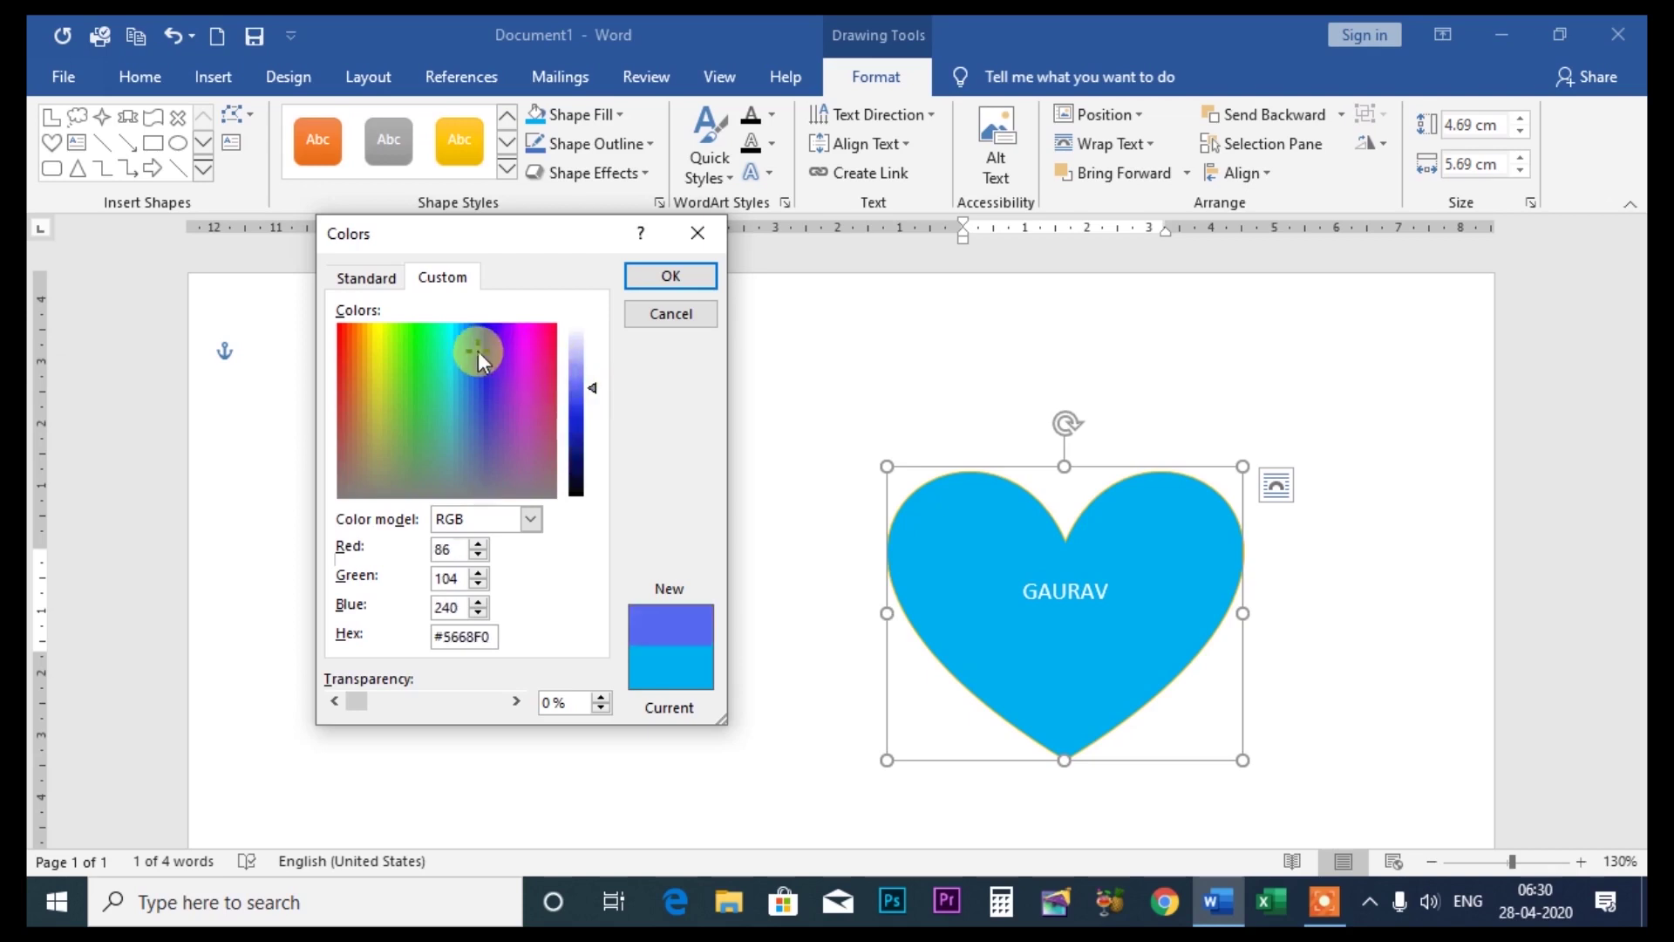
pyautogui.click(425, 357)
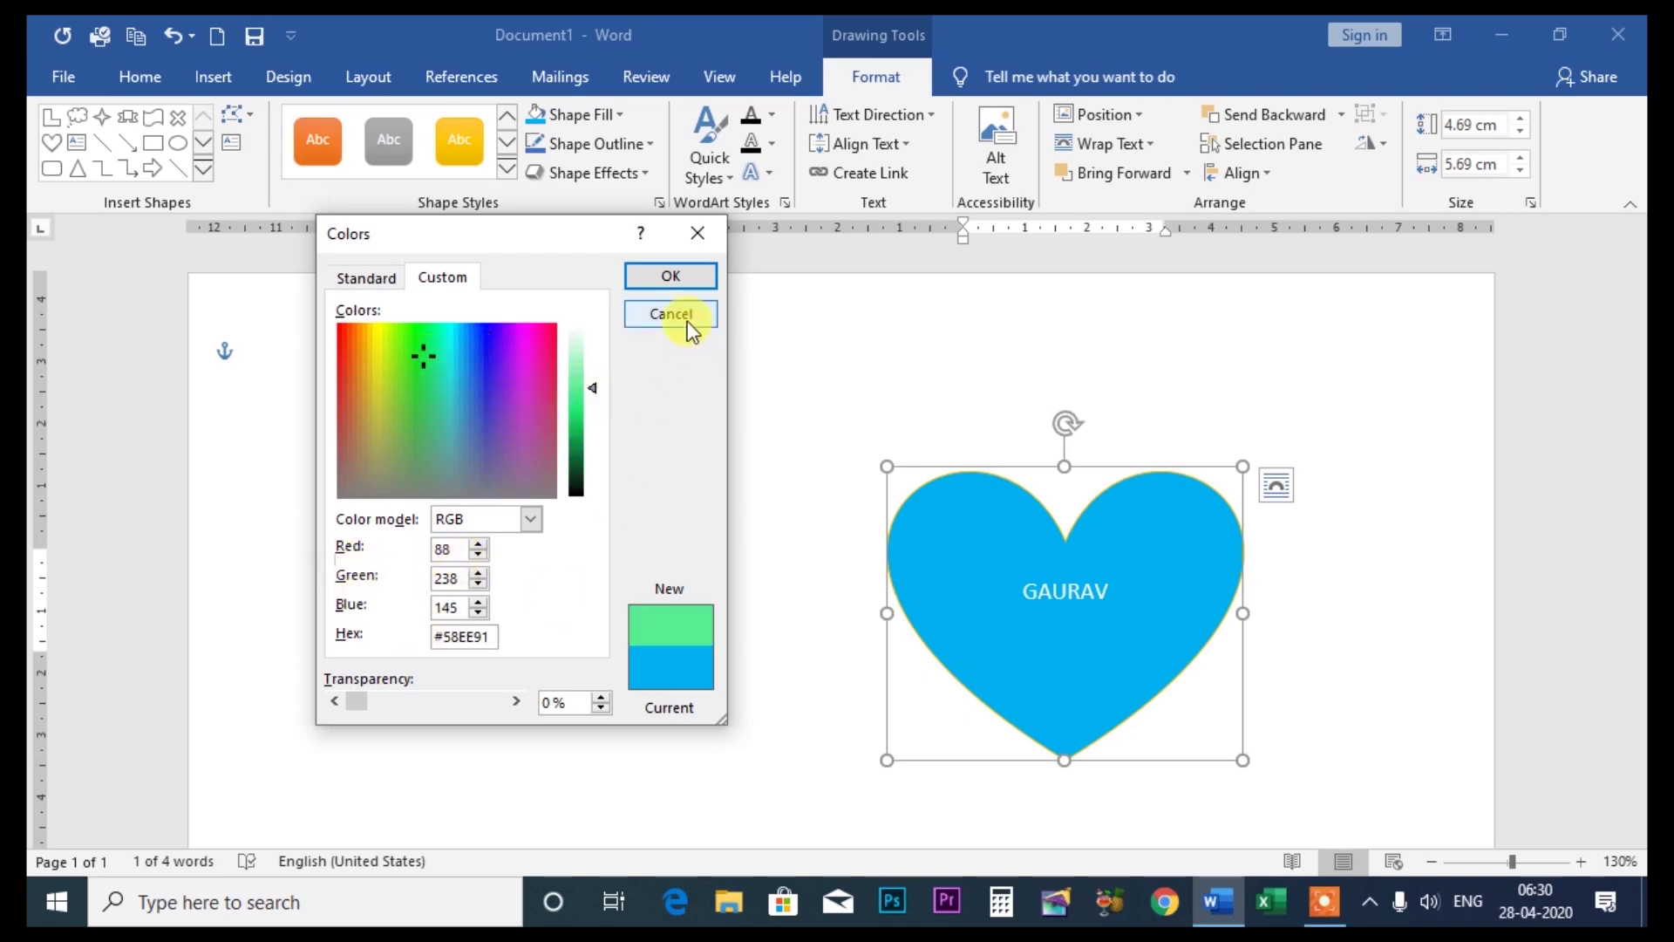
pyautogui.click(671, 276)
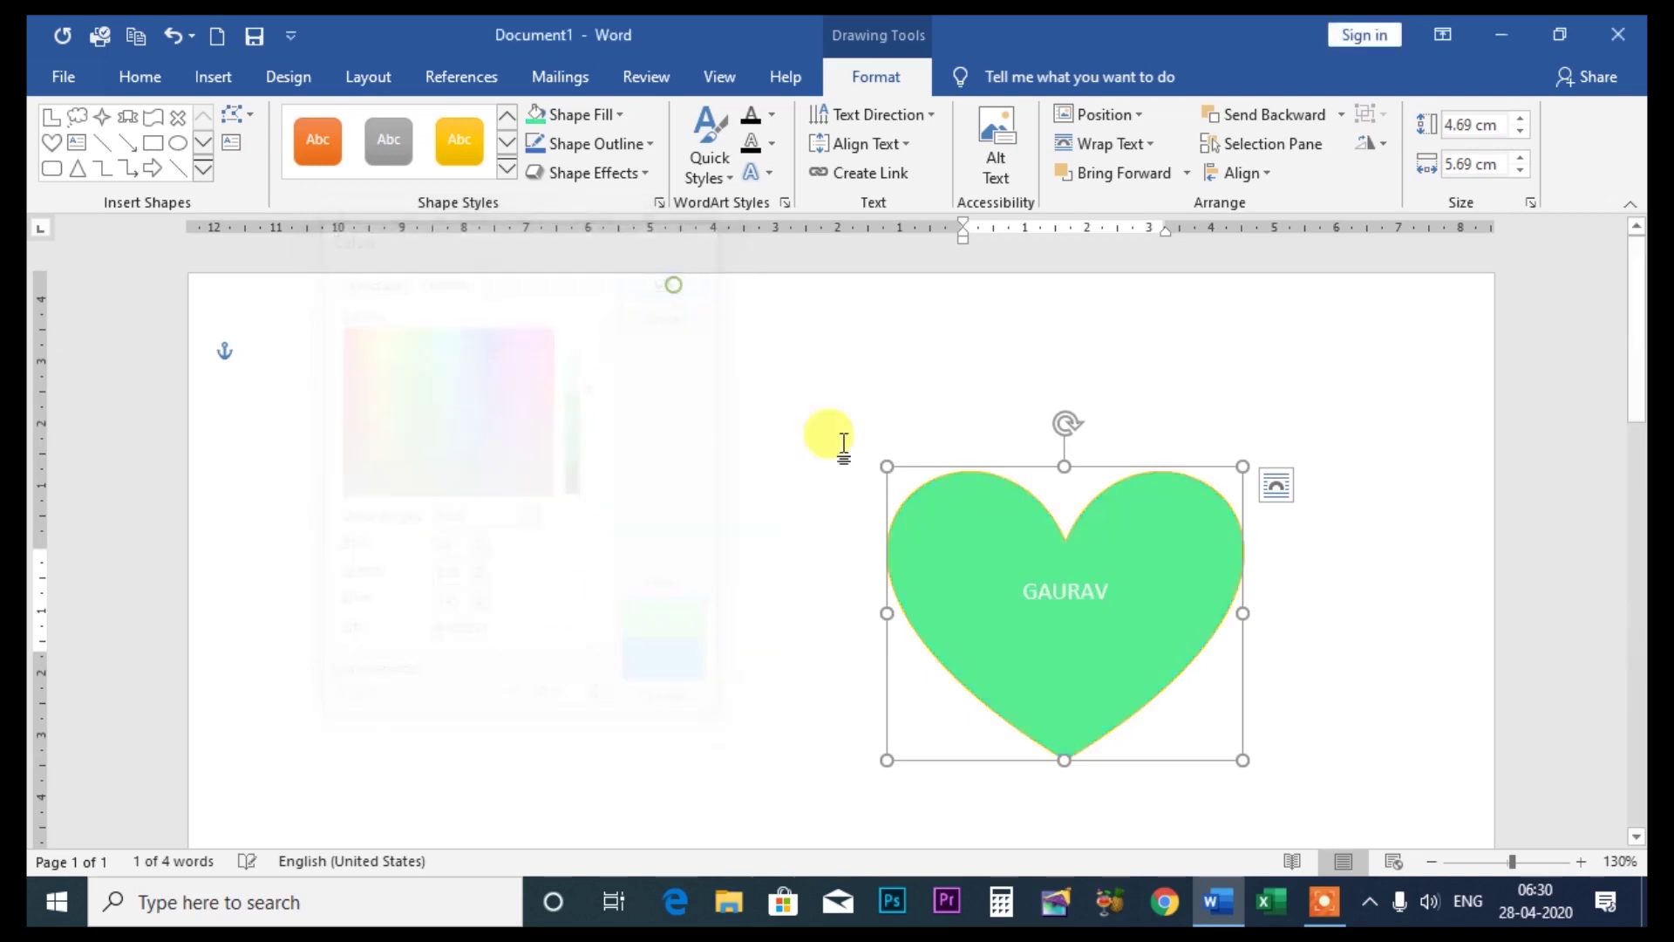
# Fill the heart with the fashion photo inserted from a file
pyautogui.click(607, 112)
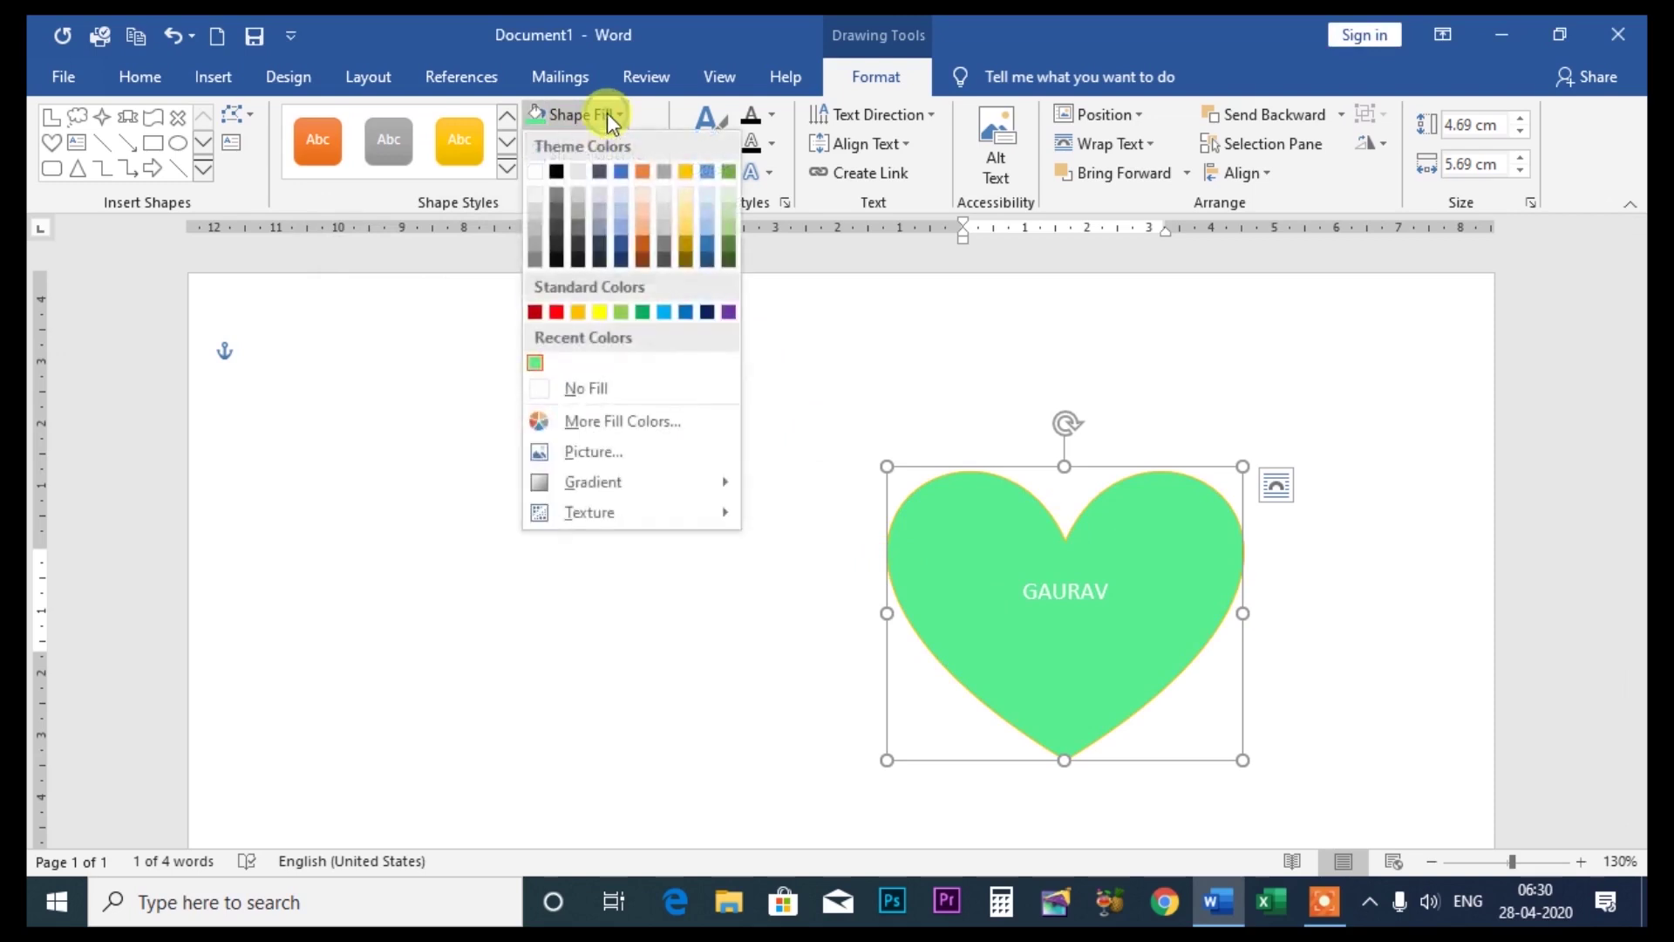
pyautogui.click(587, 455)
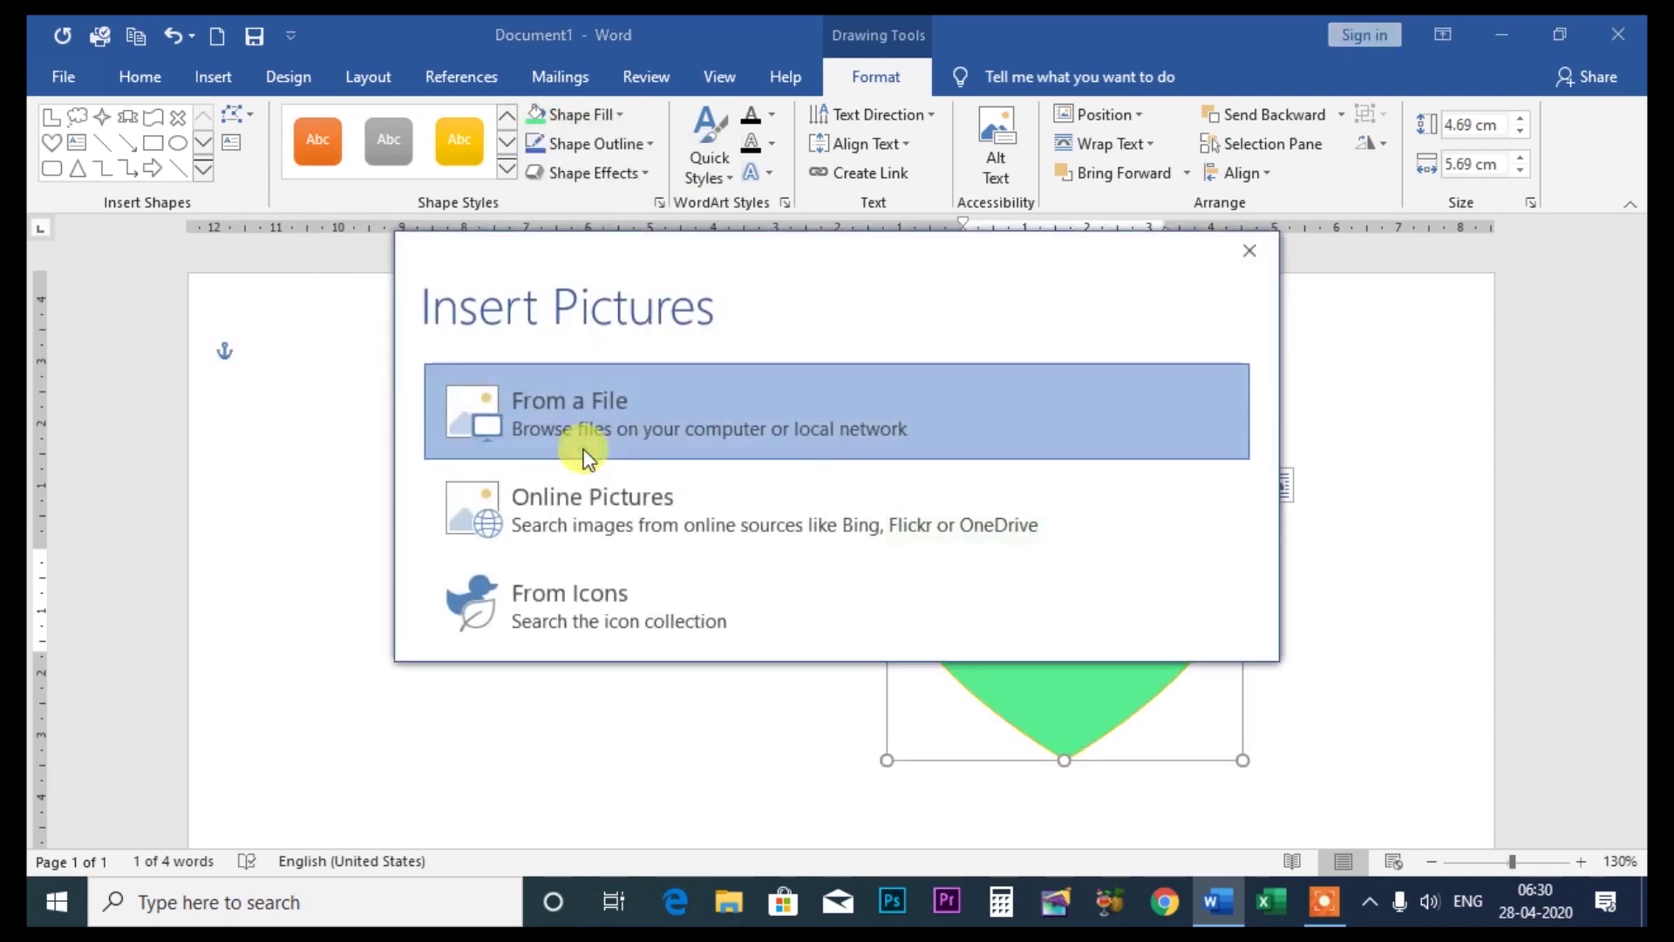
pyautogui.click(584, 398)
pyautogui.scroll(-2, 764, 374)
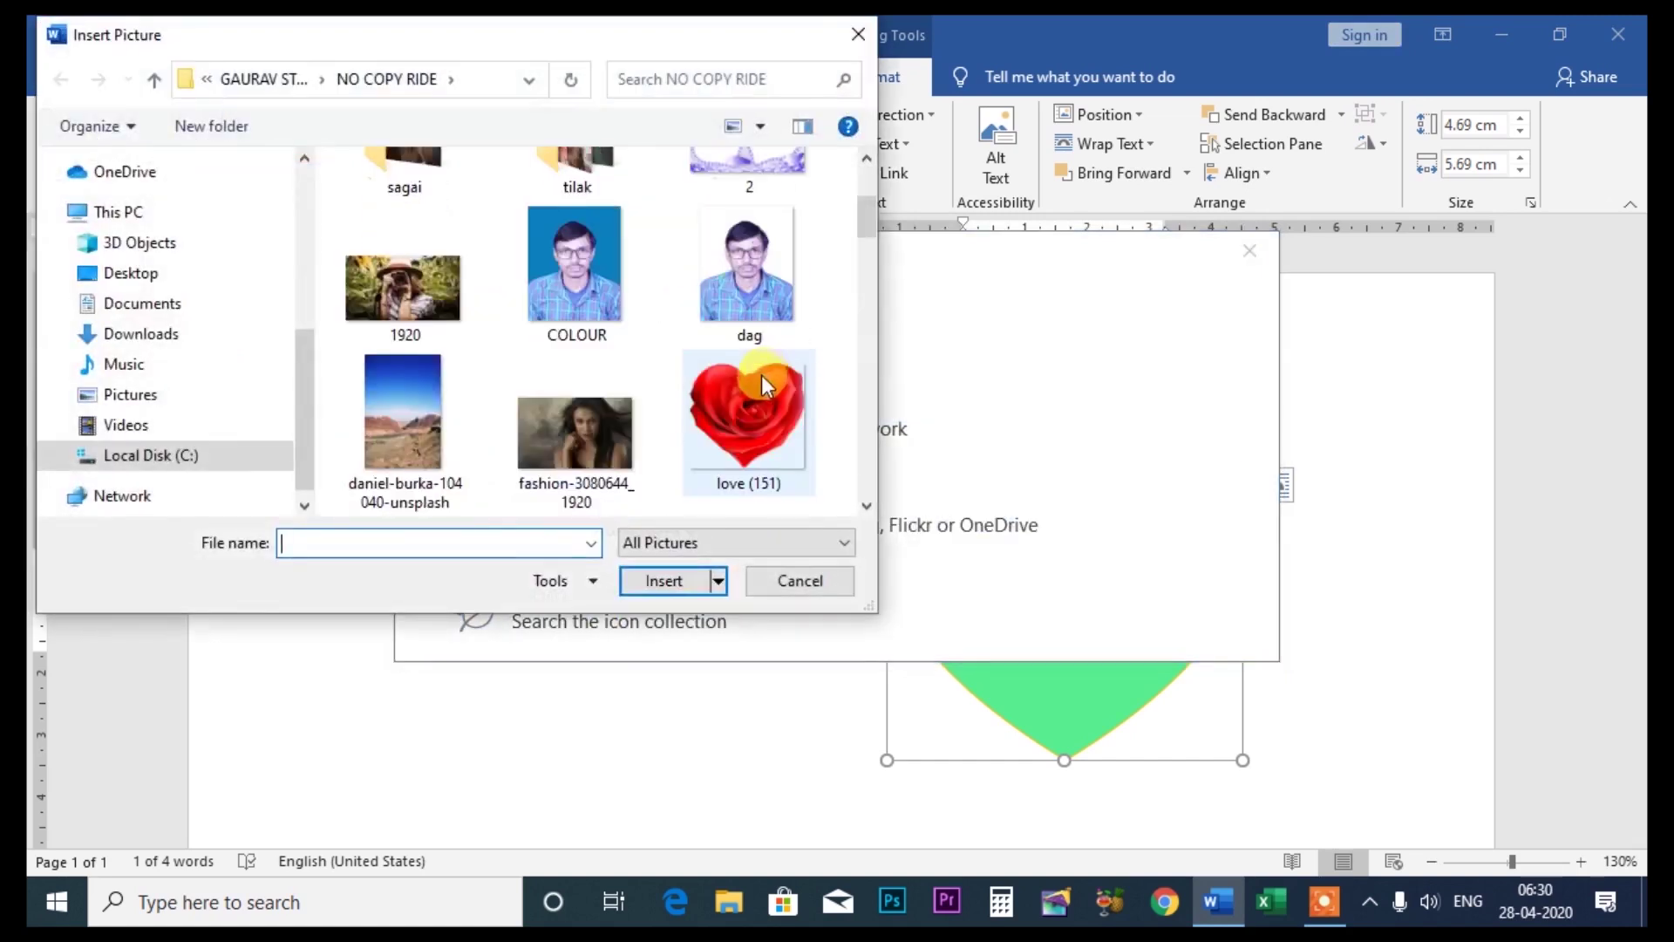
pyautogui.click(574, 432)
pyautogui.click(661, 580)
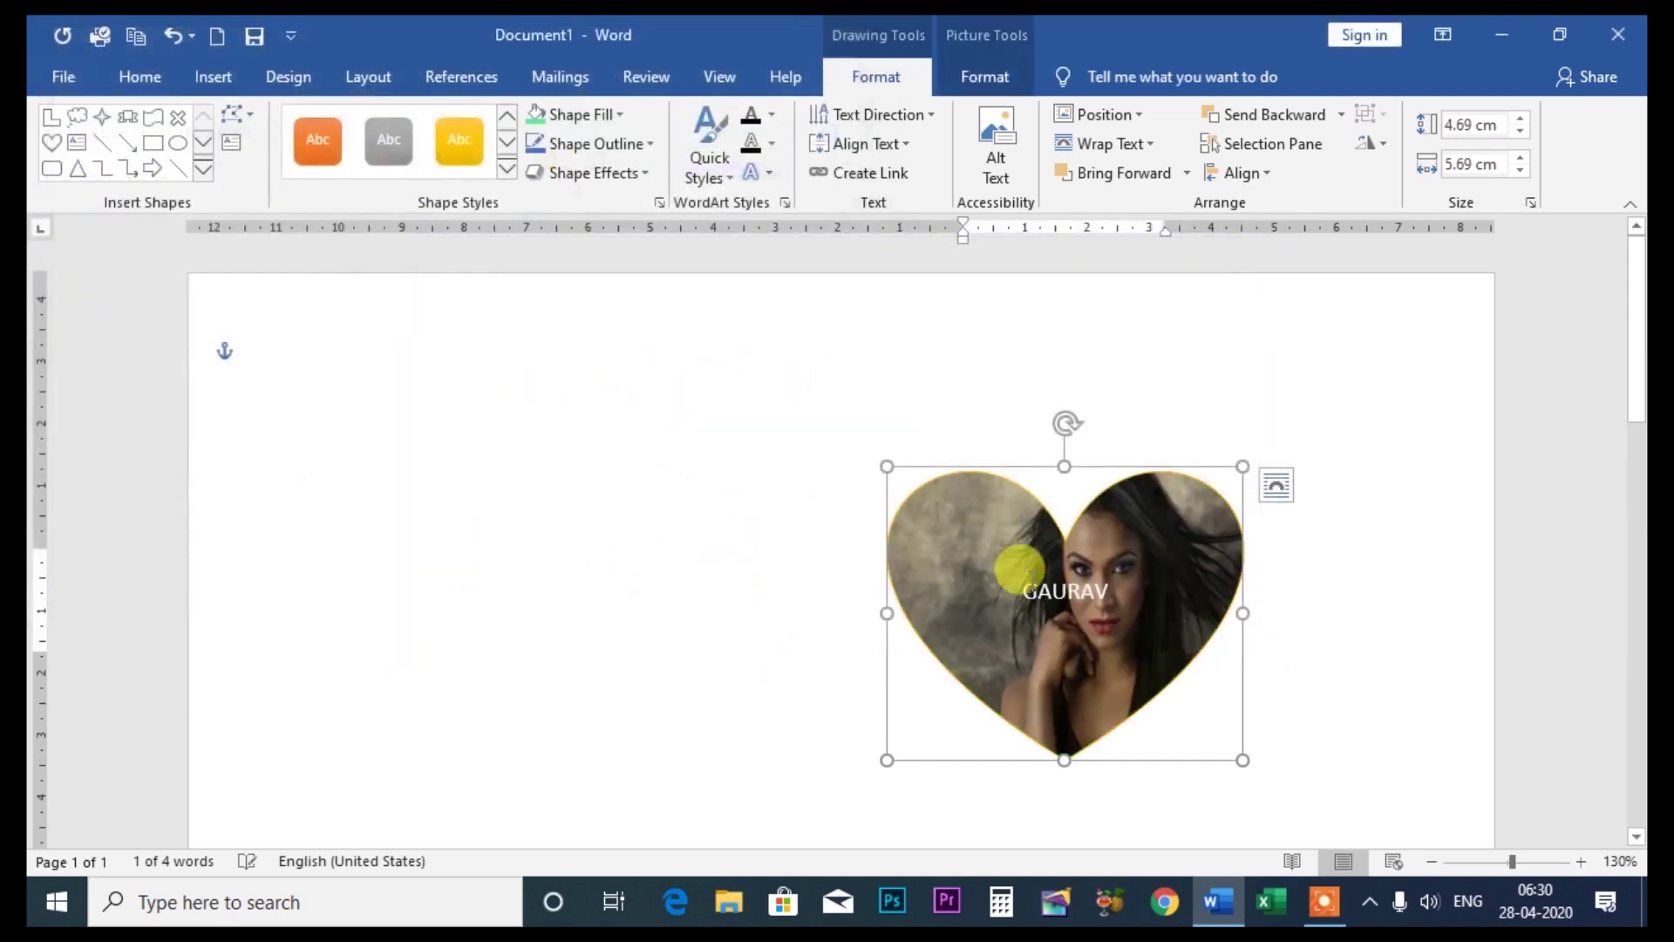
pyautogui.click(629, 115)
pyautogui.moveTo(593, 481)
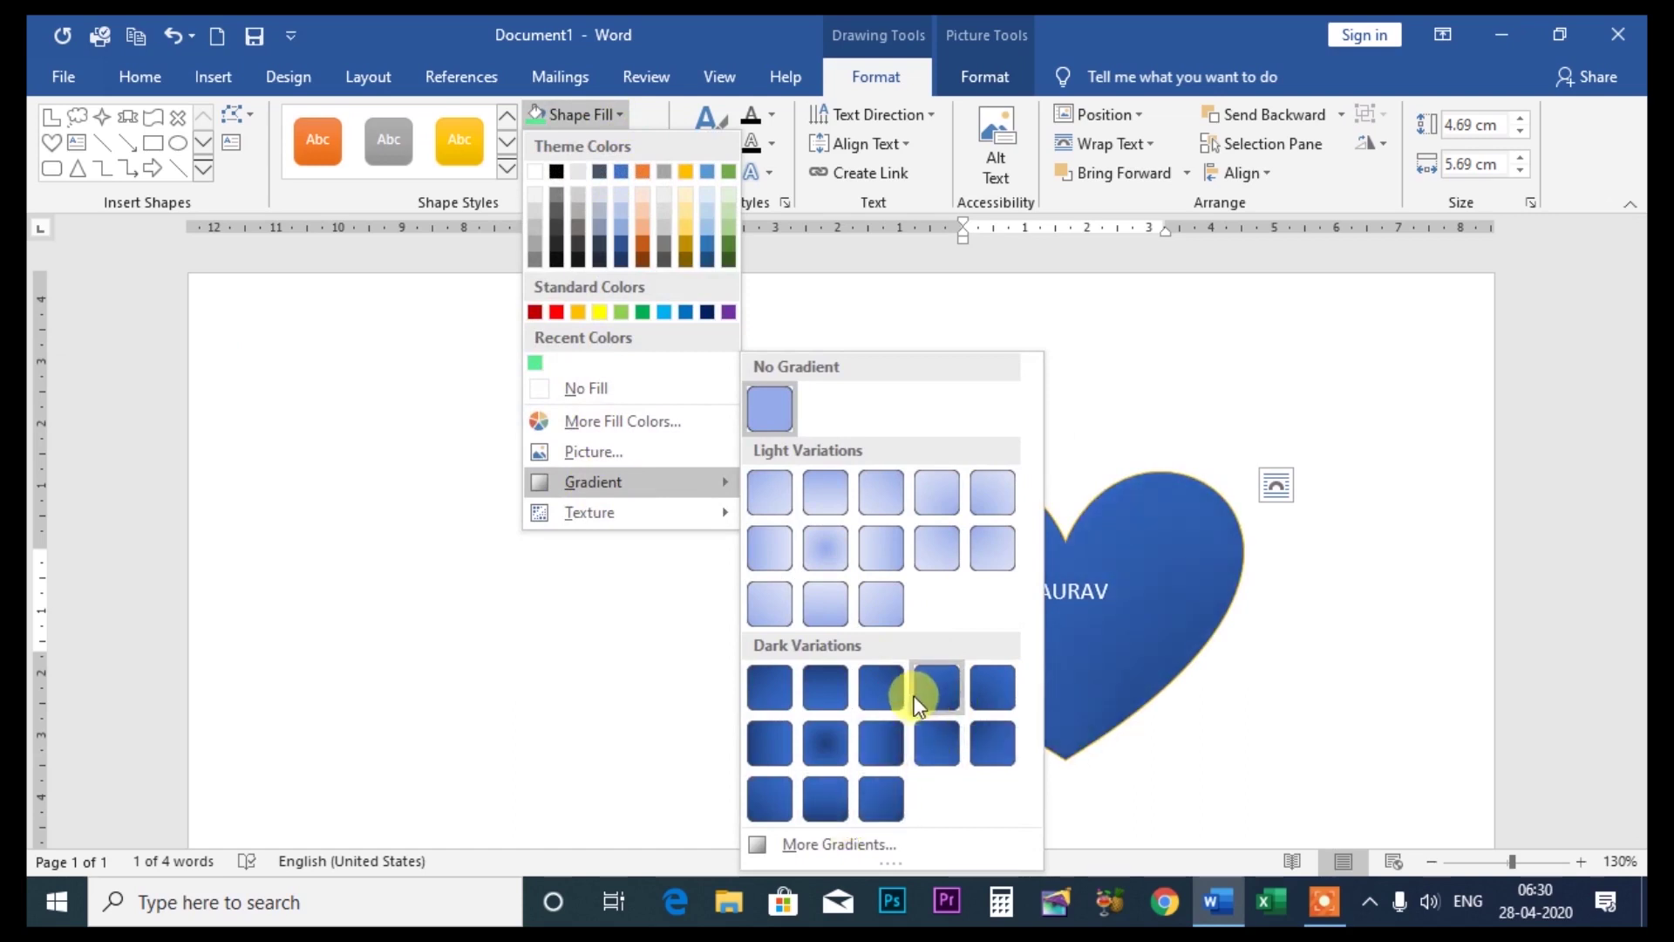
# Open the Format Picture pane's fill settings via More Gradients
pyautogui.click(829, 848)
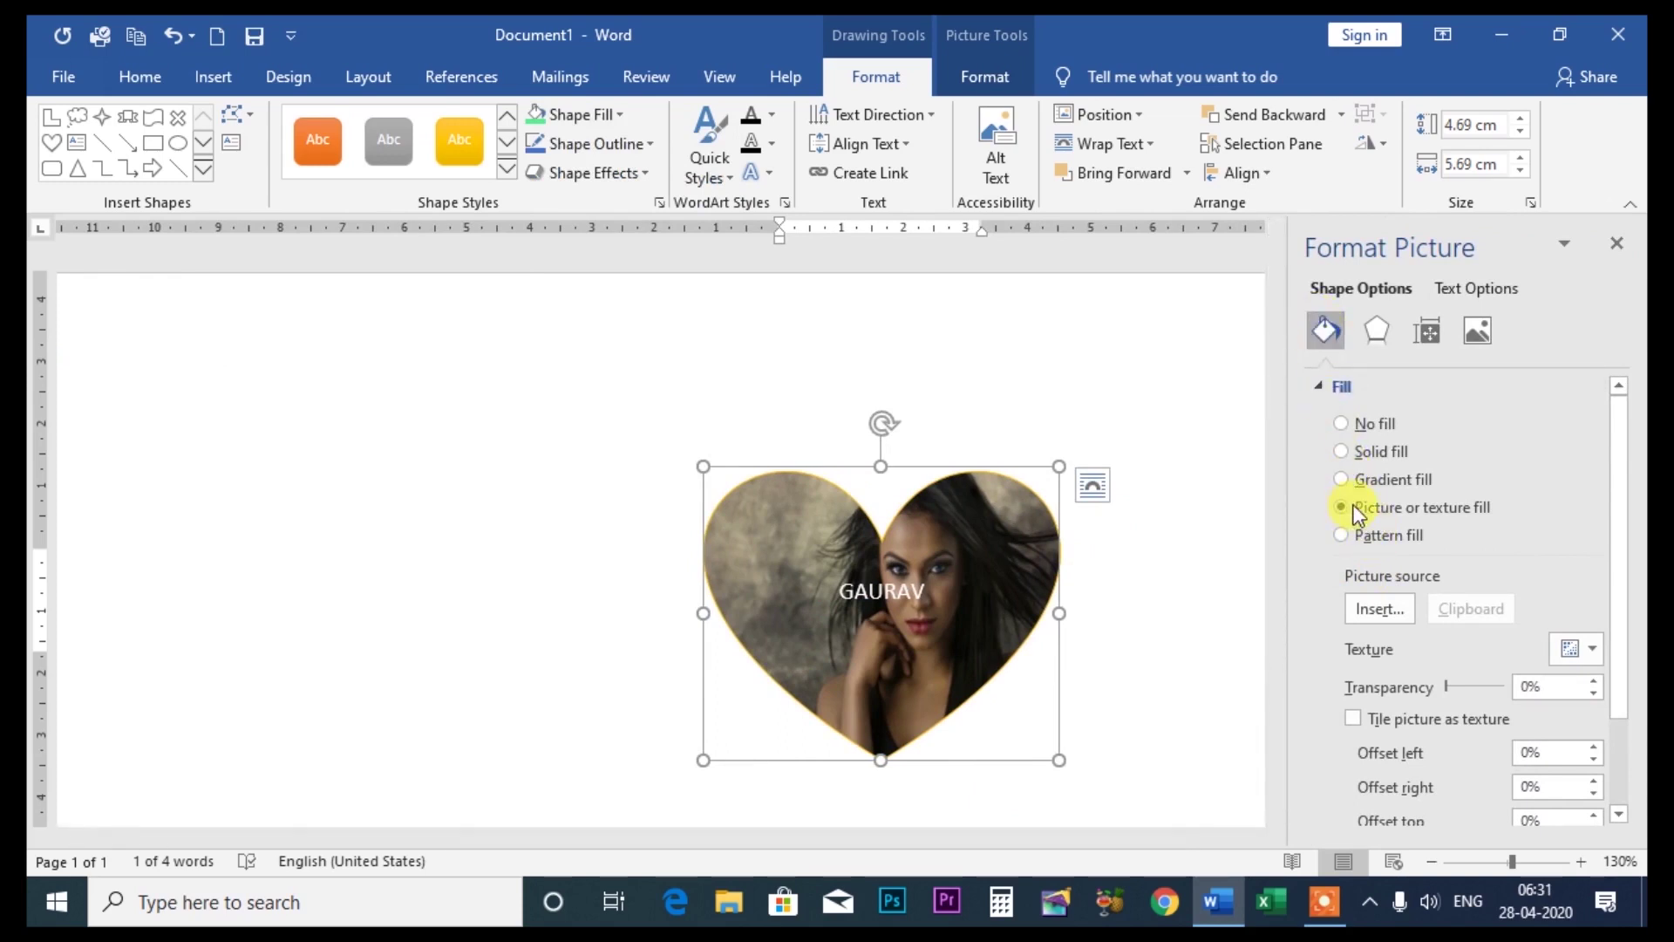
# Switch the heart's fill to a preset gradient radiating from the centre
pyautogui.click(1340, 452)
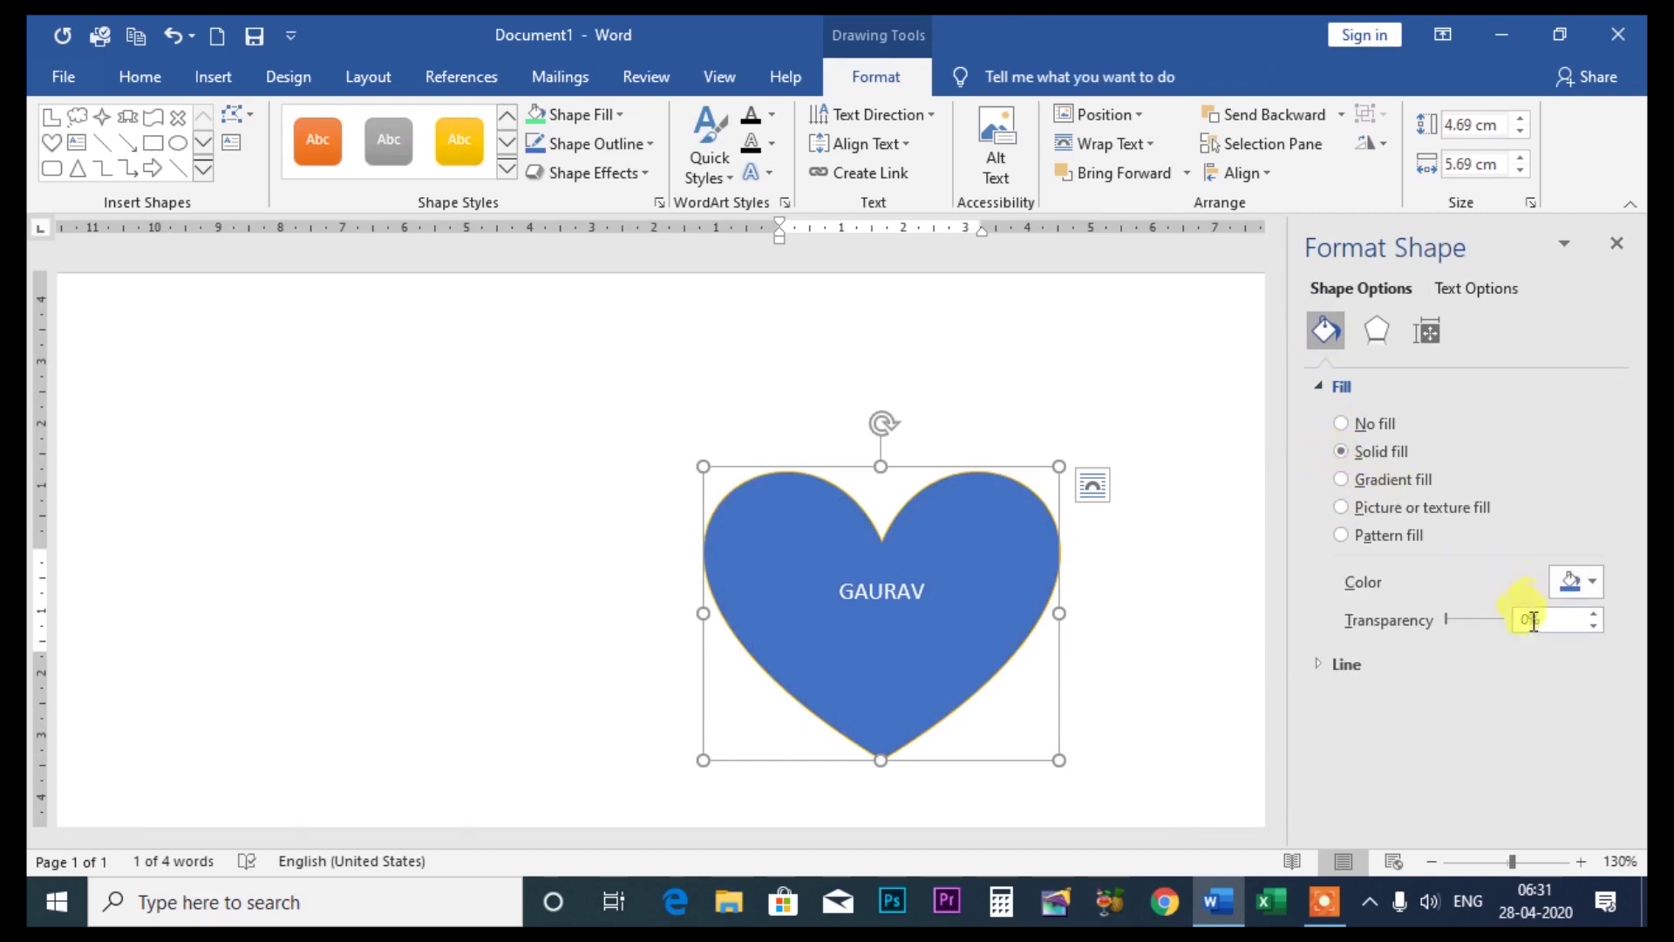
pyautogui.click(1606, 582)
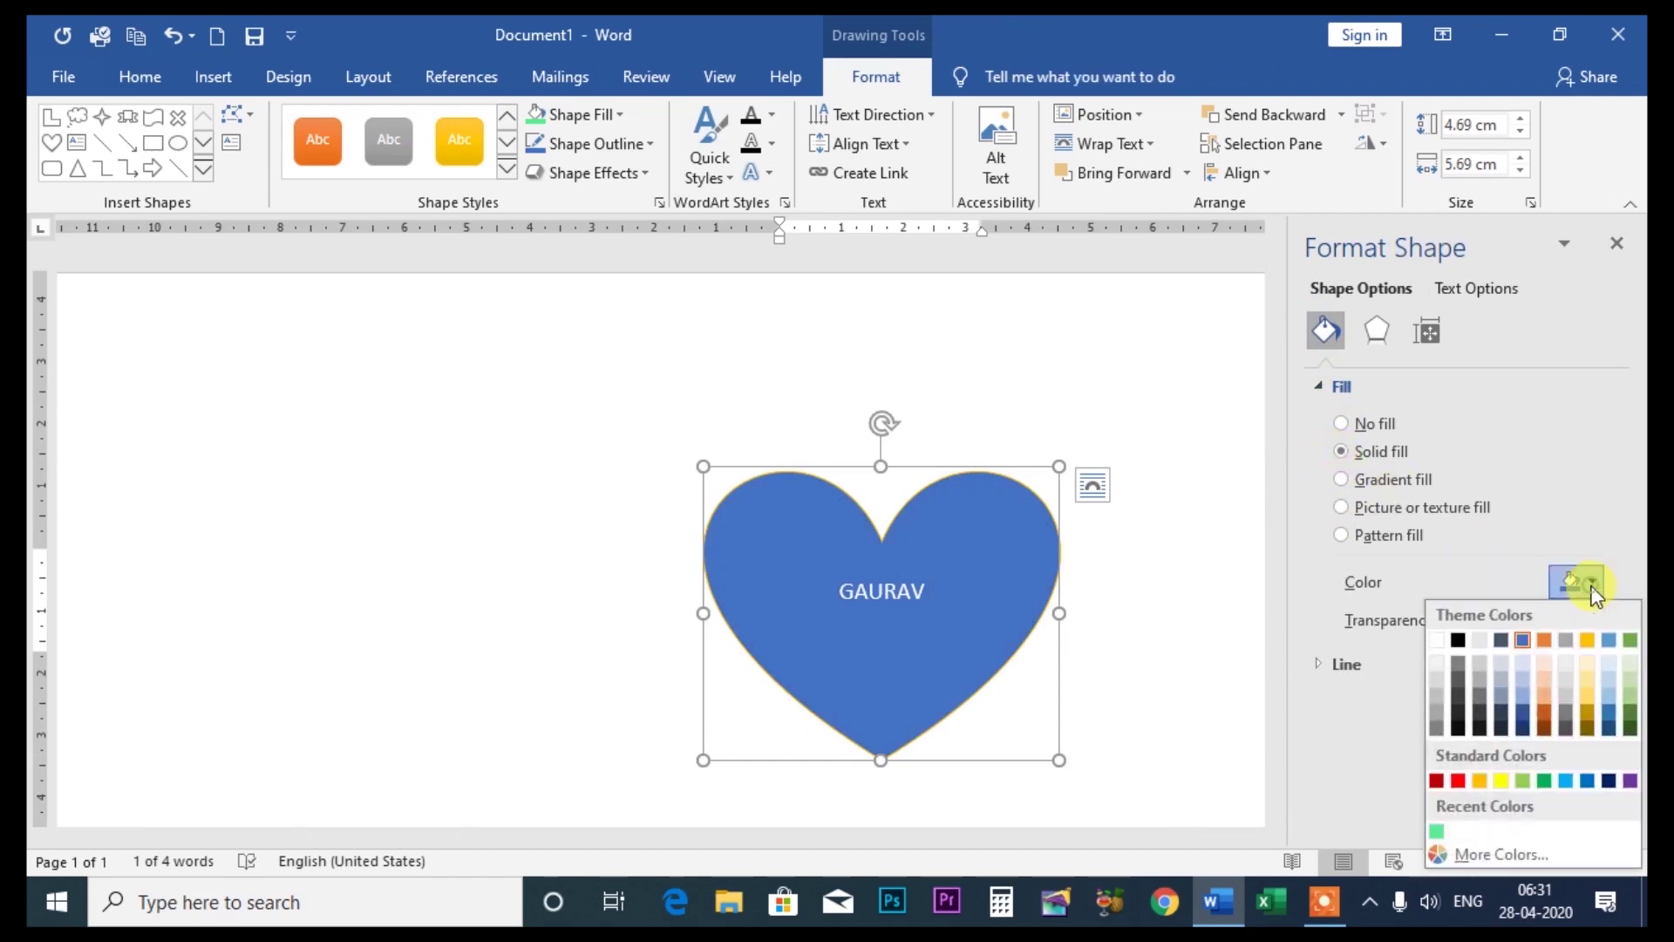
pyautogui.click(1463, 783)
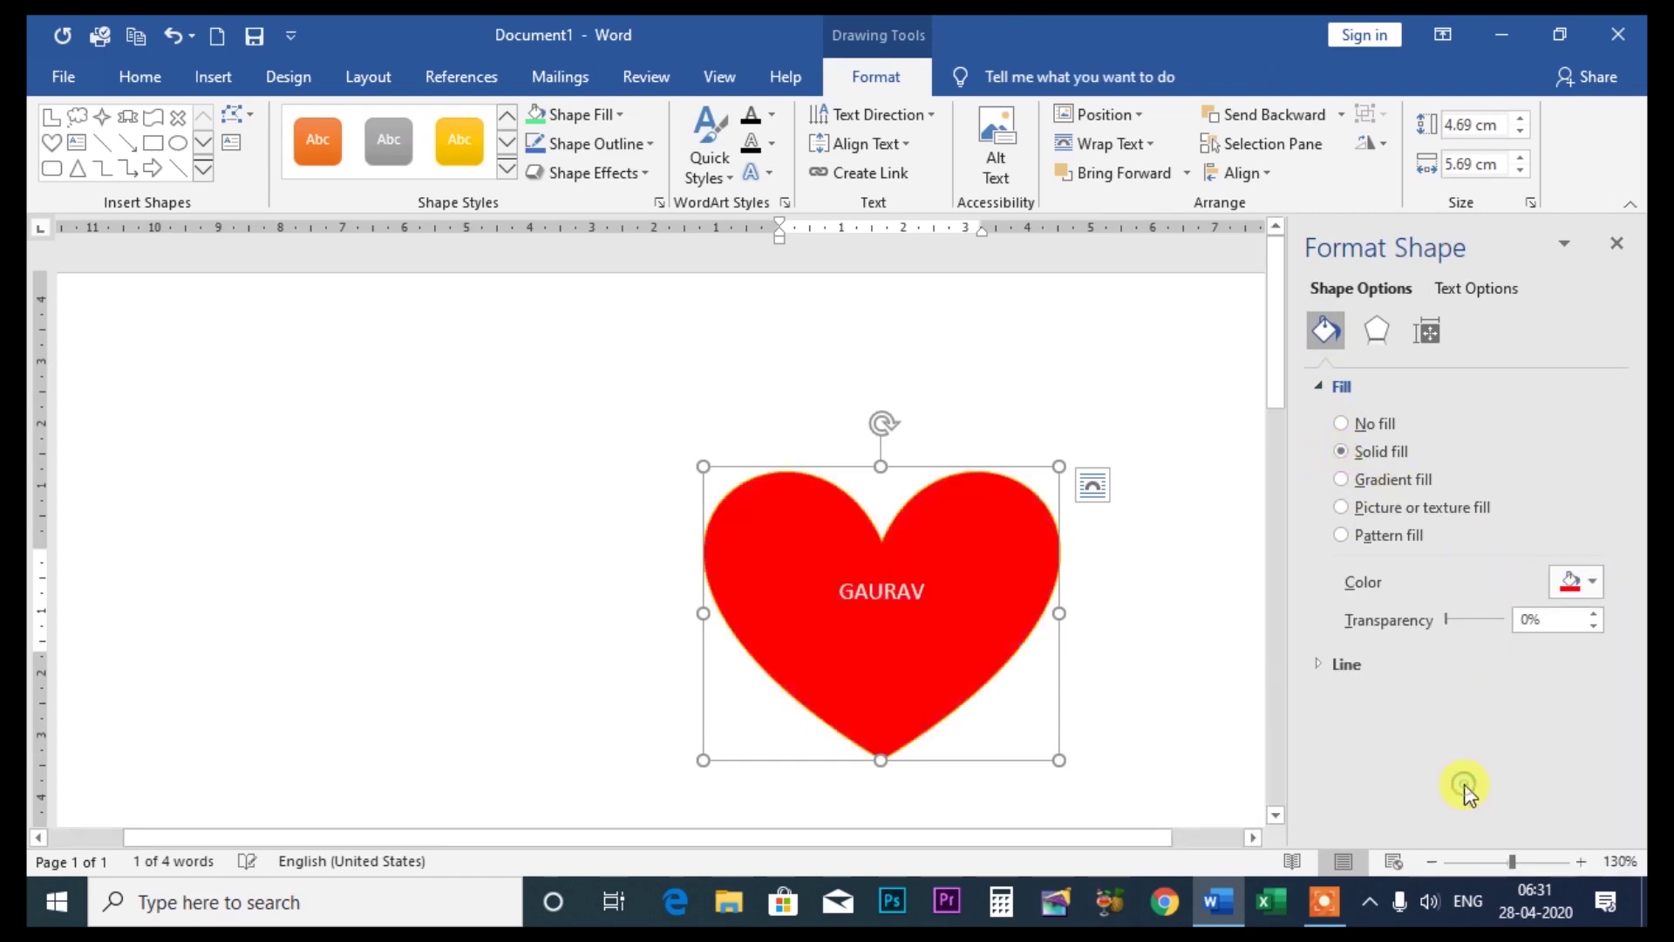
pyautogui.click(1348, 479)
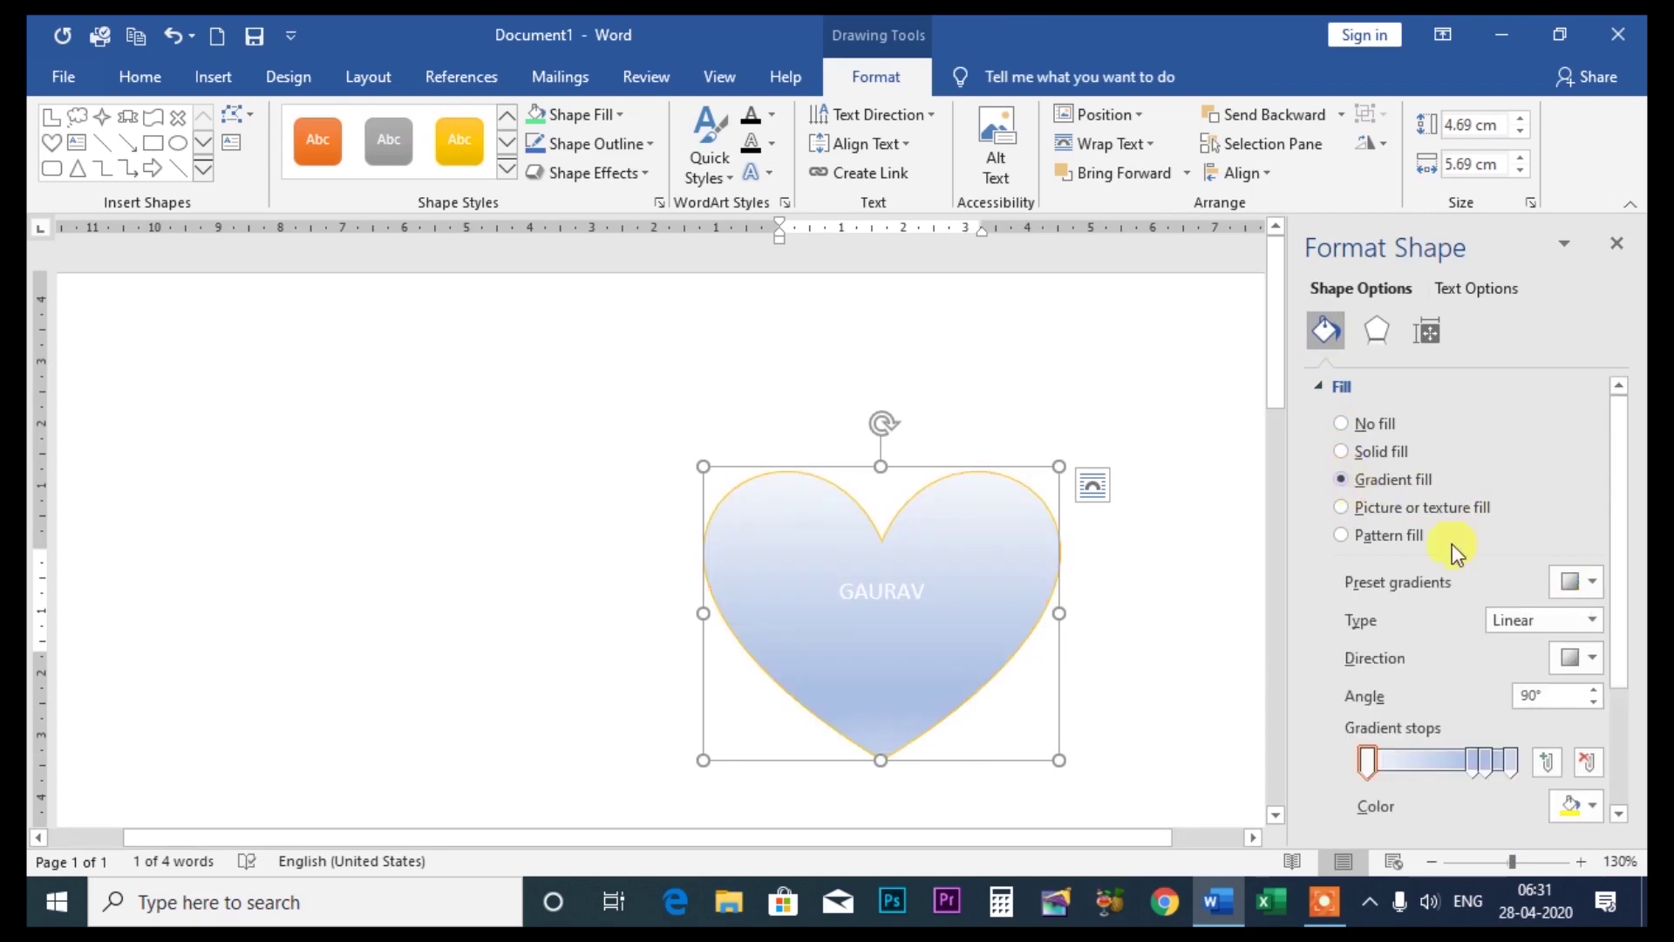
pyautogui.click(1593, 592)
pyautogui.click(1379, 488)
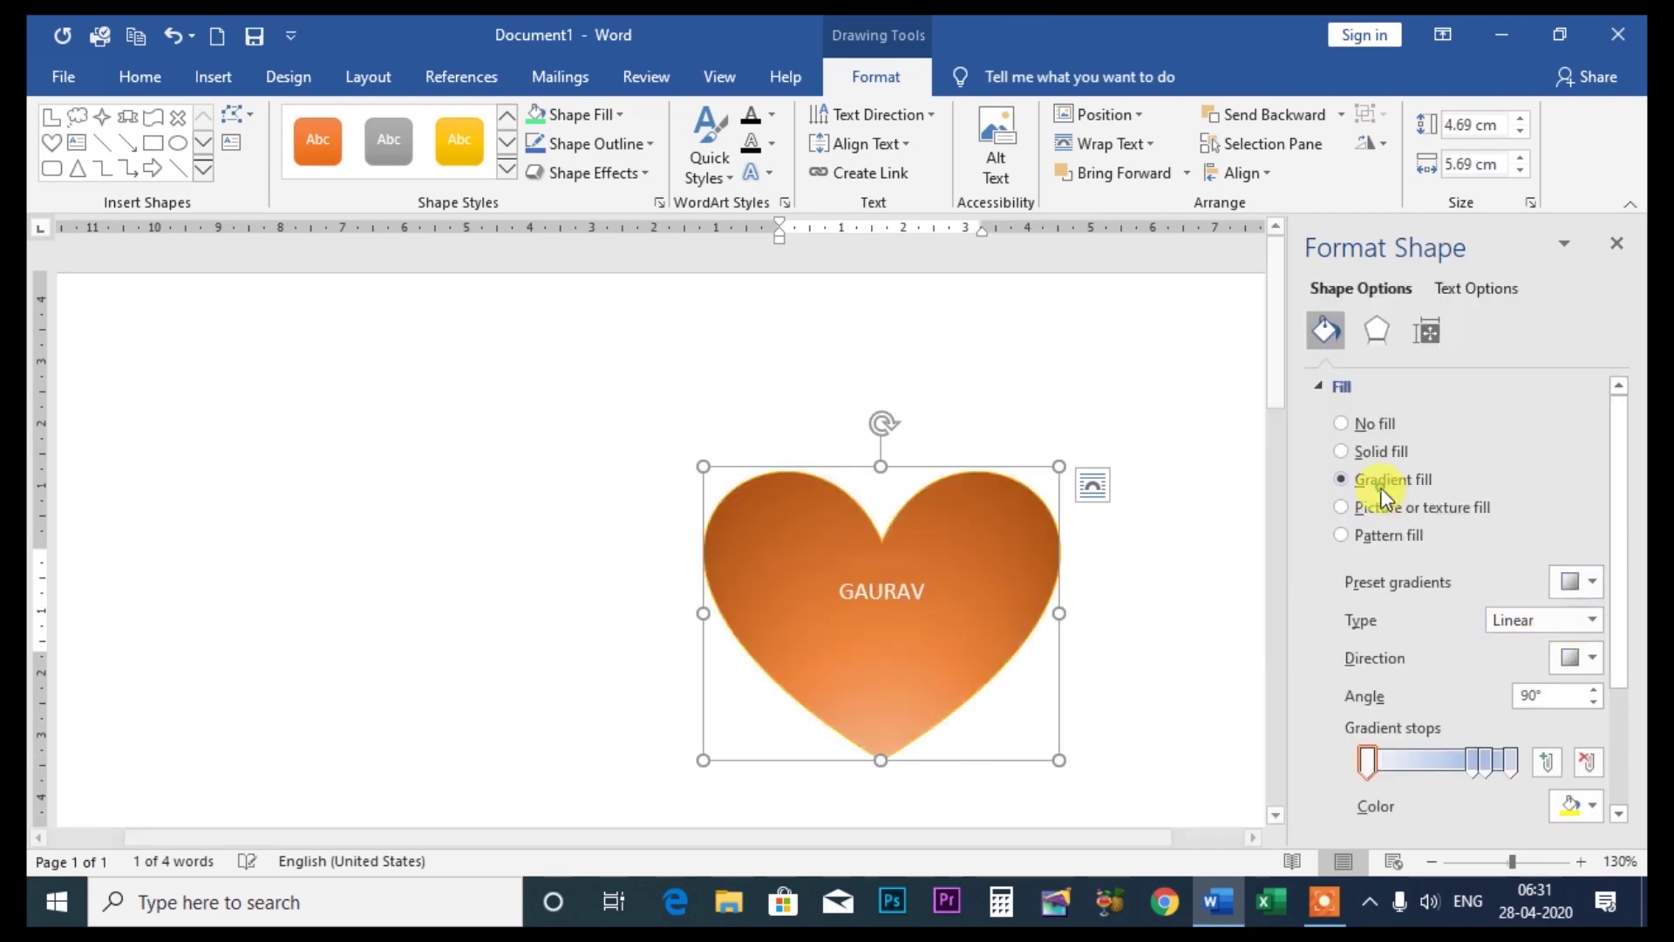
pyautogui.click(1587, 657)
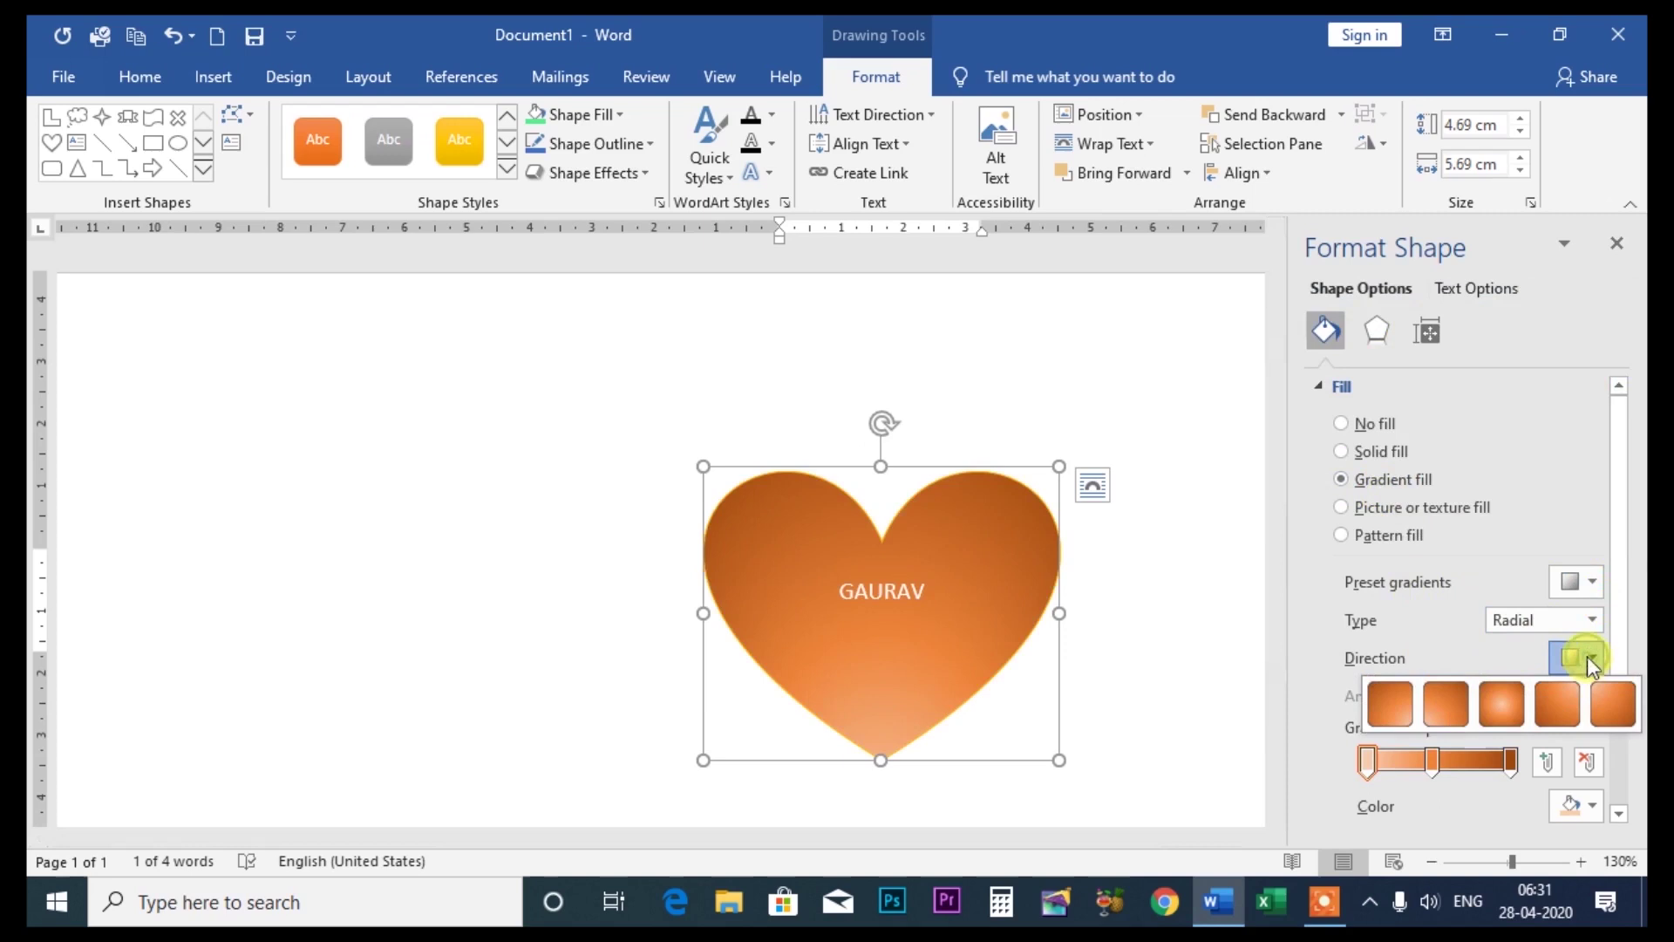
pyautogui.click(1497, 711)
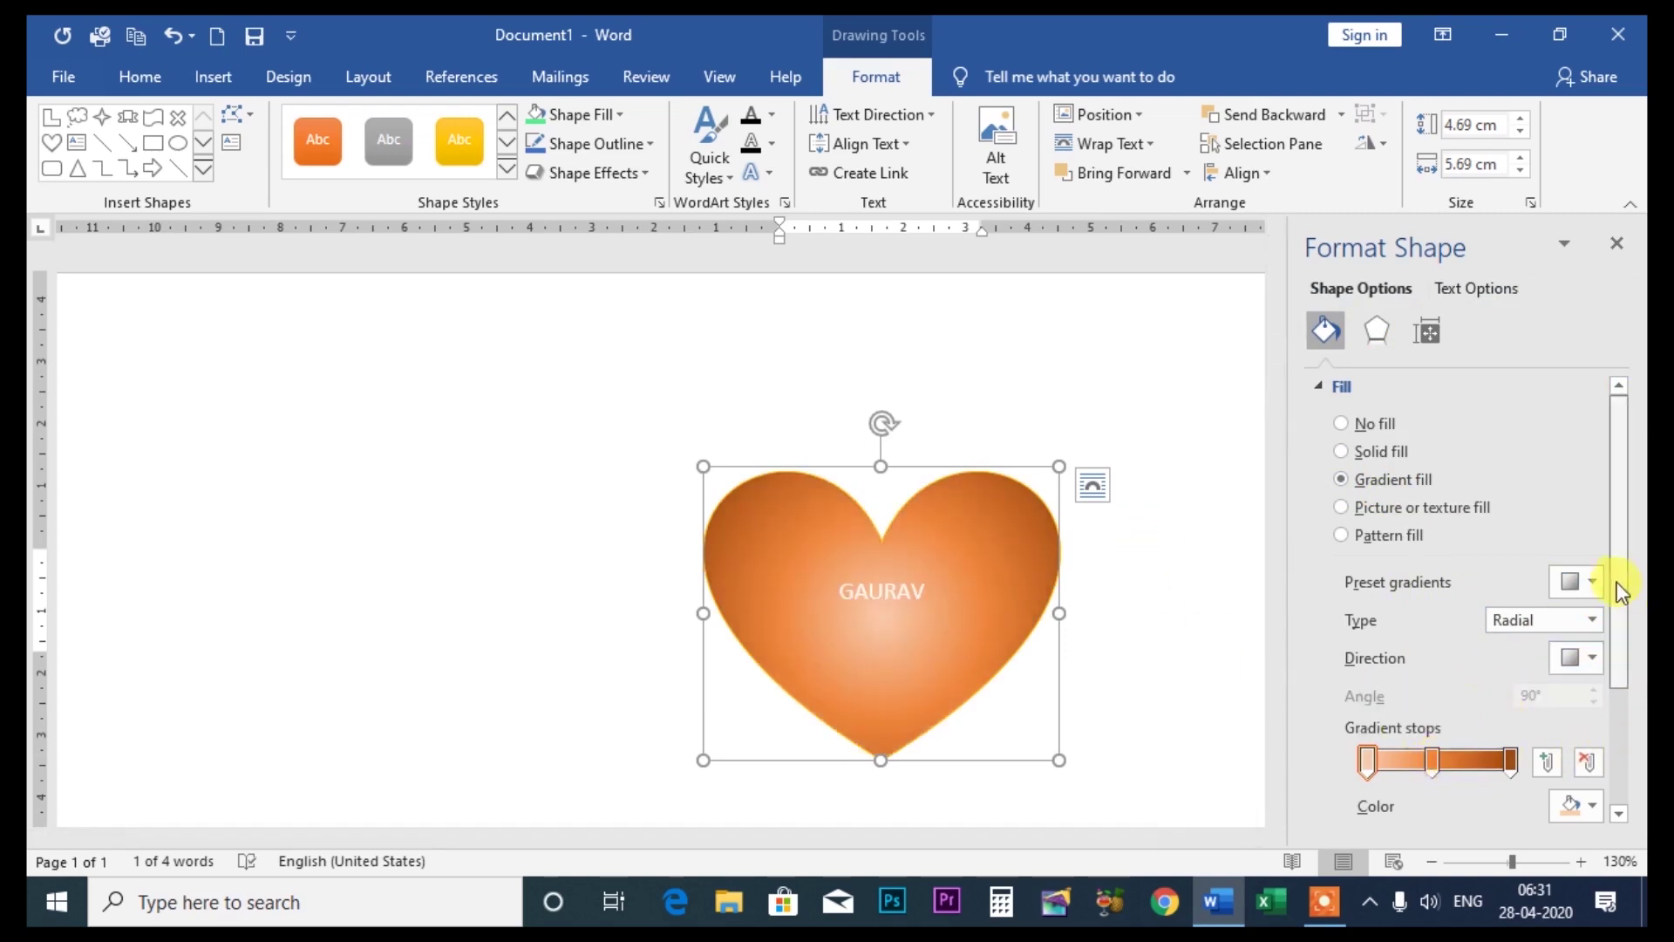
# Recolour the three gradient stops red, light blue and yellow
pyautogui.moveTo(1616, 582); pyautogui.dragTo(1613, 678)
pyautogui.click(1367, 630)
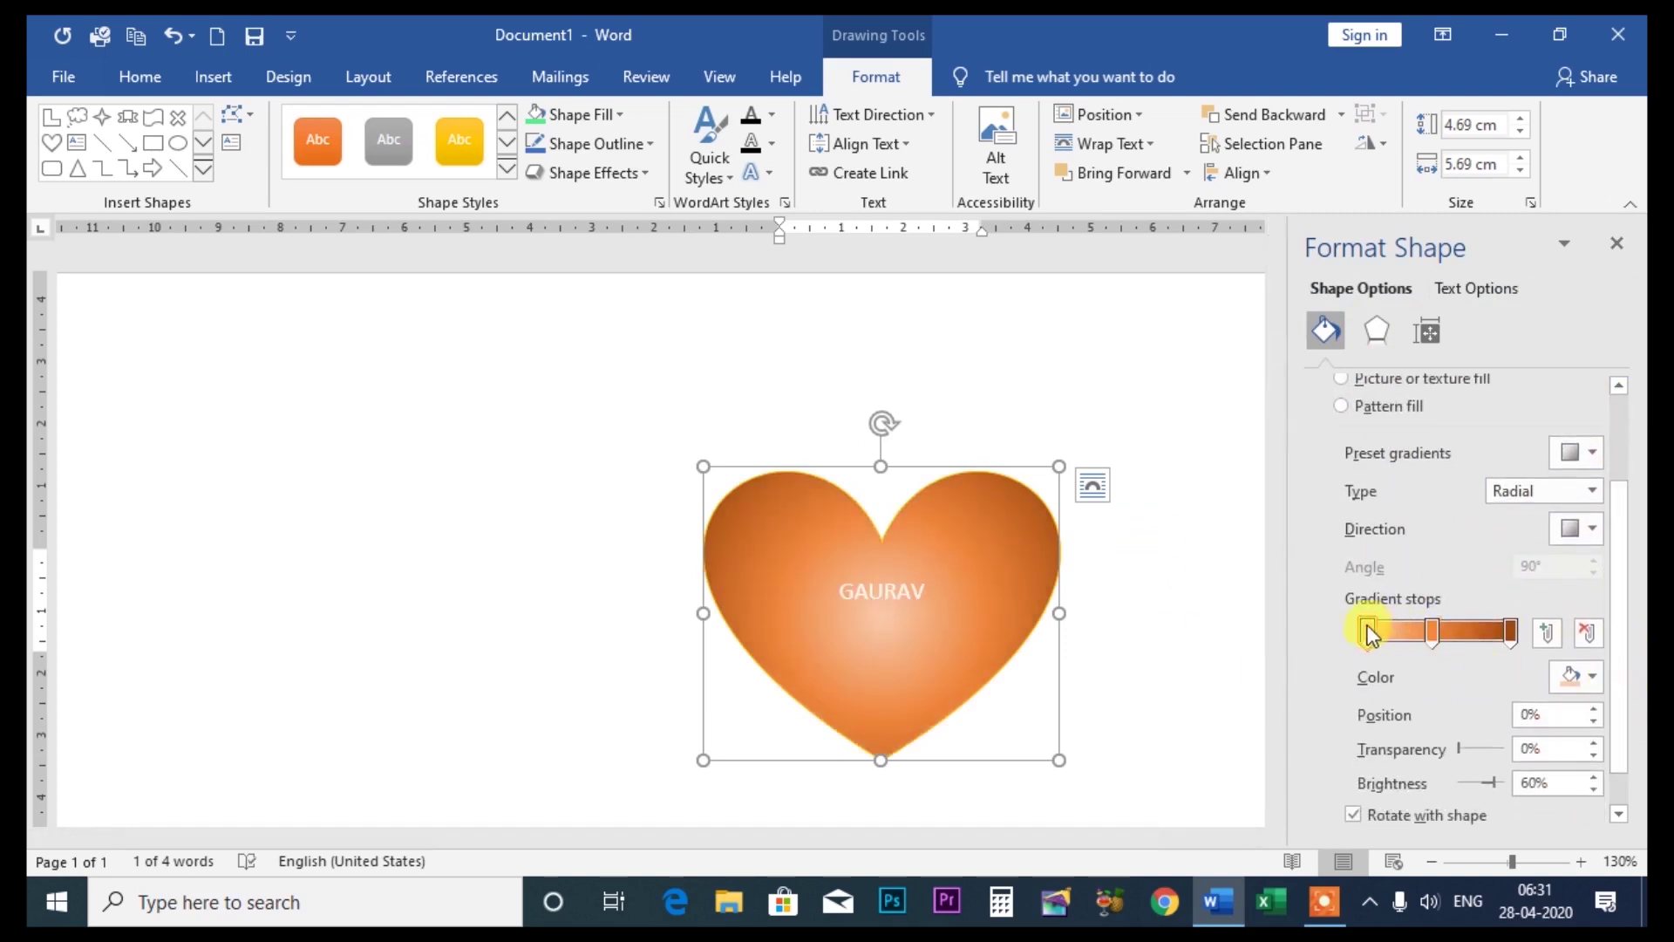
pyautogui.click(1590, 676)
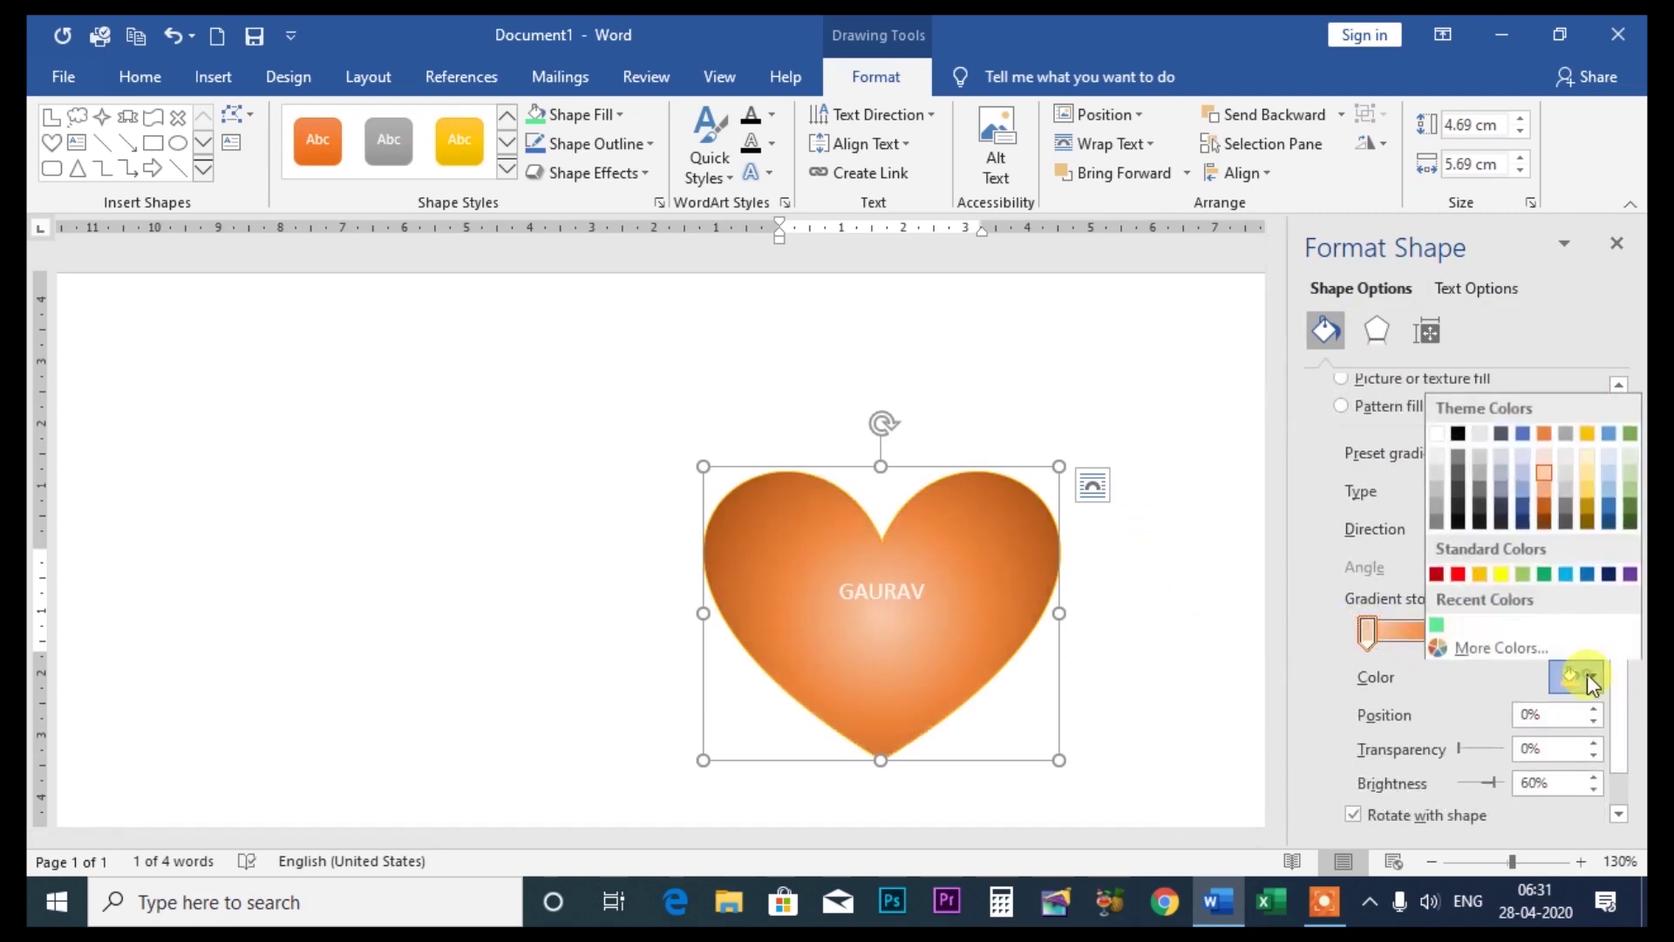
pyautogui.click(1453, 575)
pyautogui.click(1434, 628)
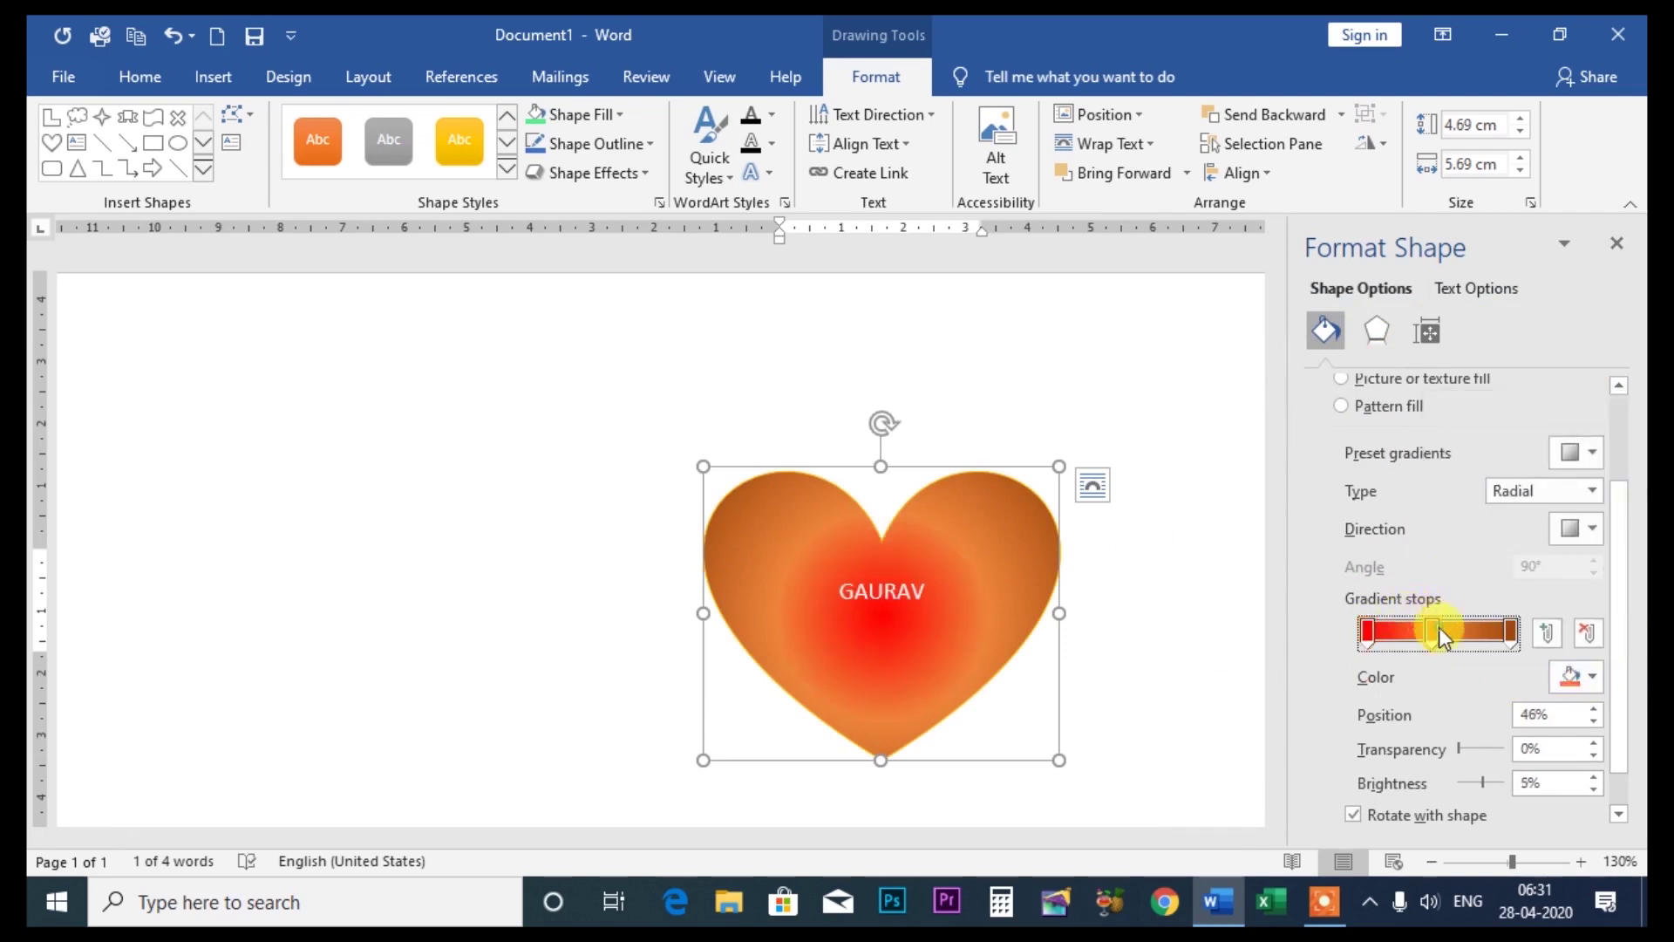
pyautogui.click(1589, 677)
pyautogui.click(1566, 572)
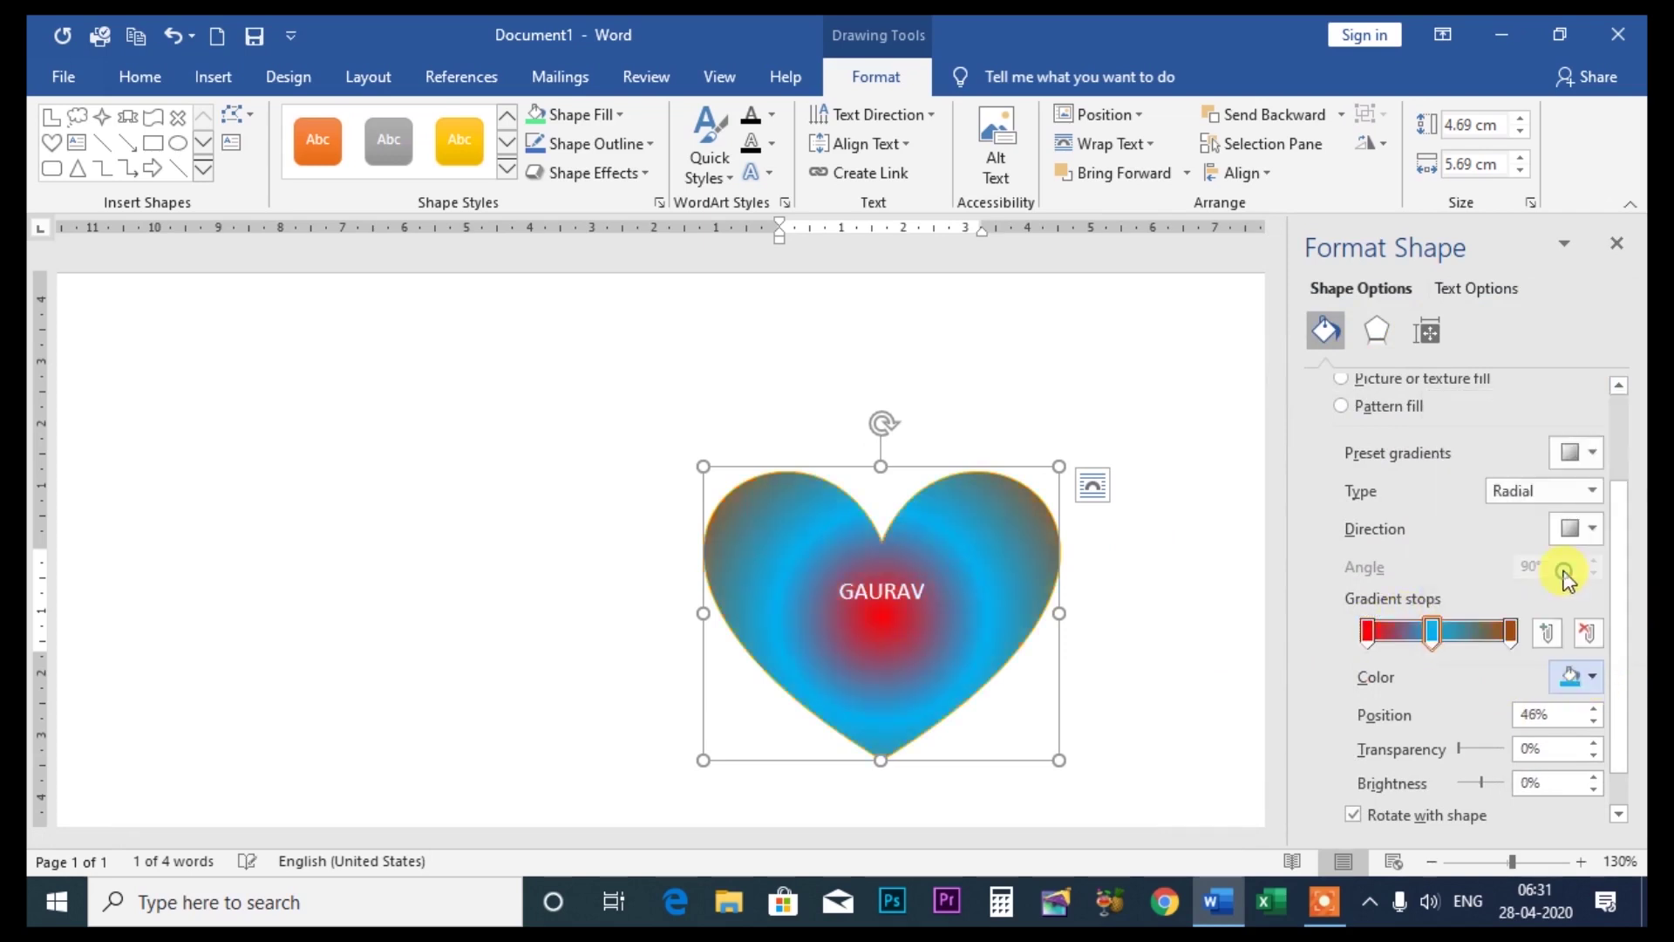
pyautogui.click(1507, 628)
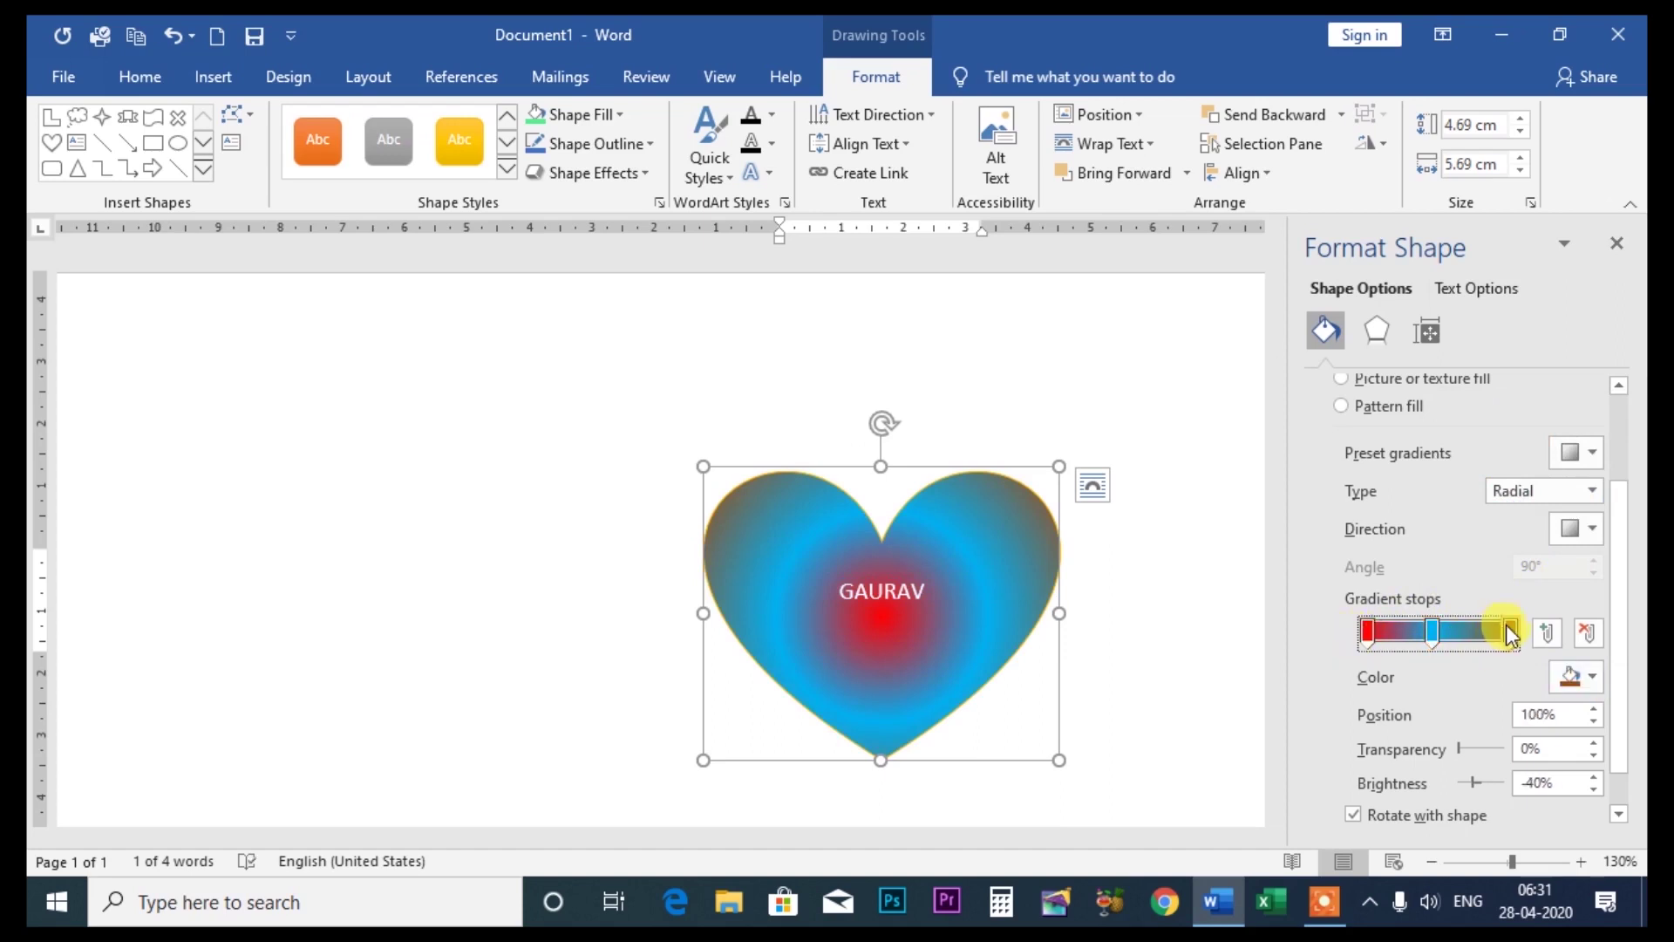
pyautogui.click(1588, 677)
pyautogui.click(1500, 572)
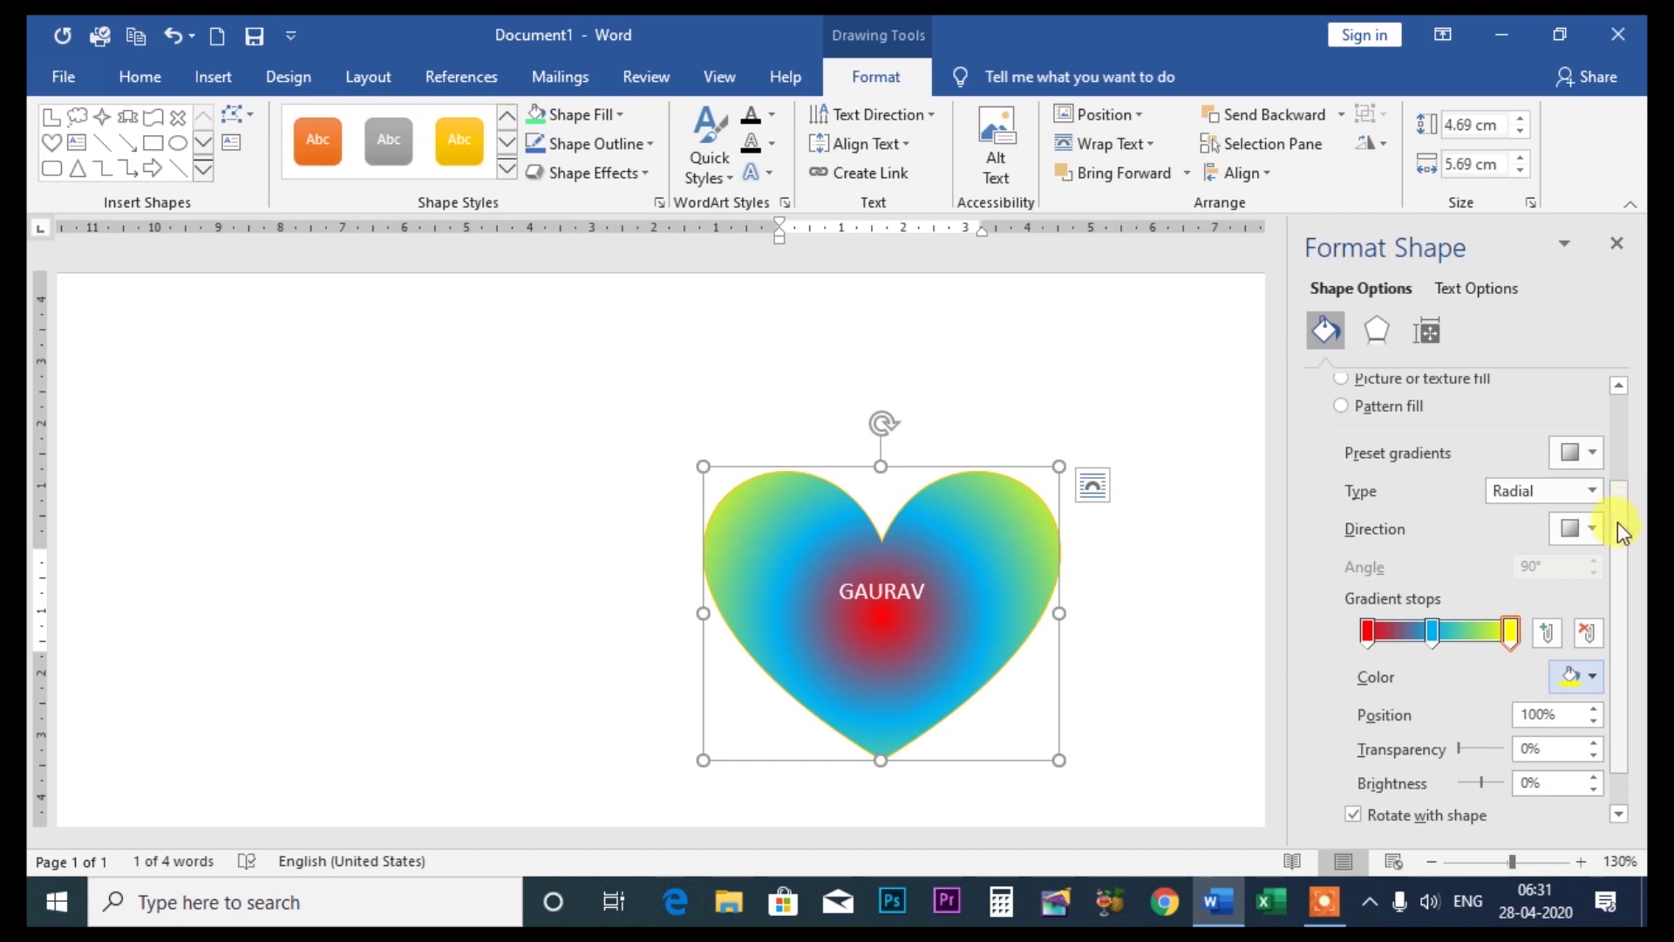
# Make the yellow outer stop 26% transparent, keep the gradient fill, and close the pane
pyautogui.scroll(-1, 1618, 521)
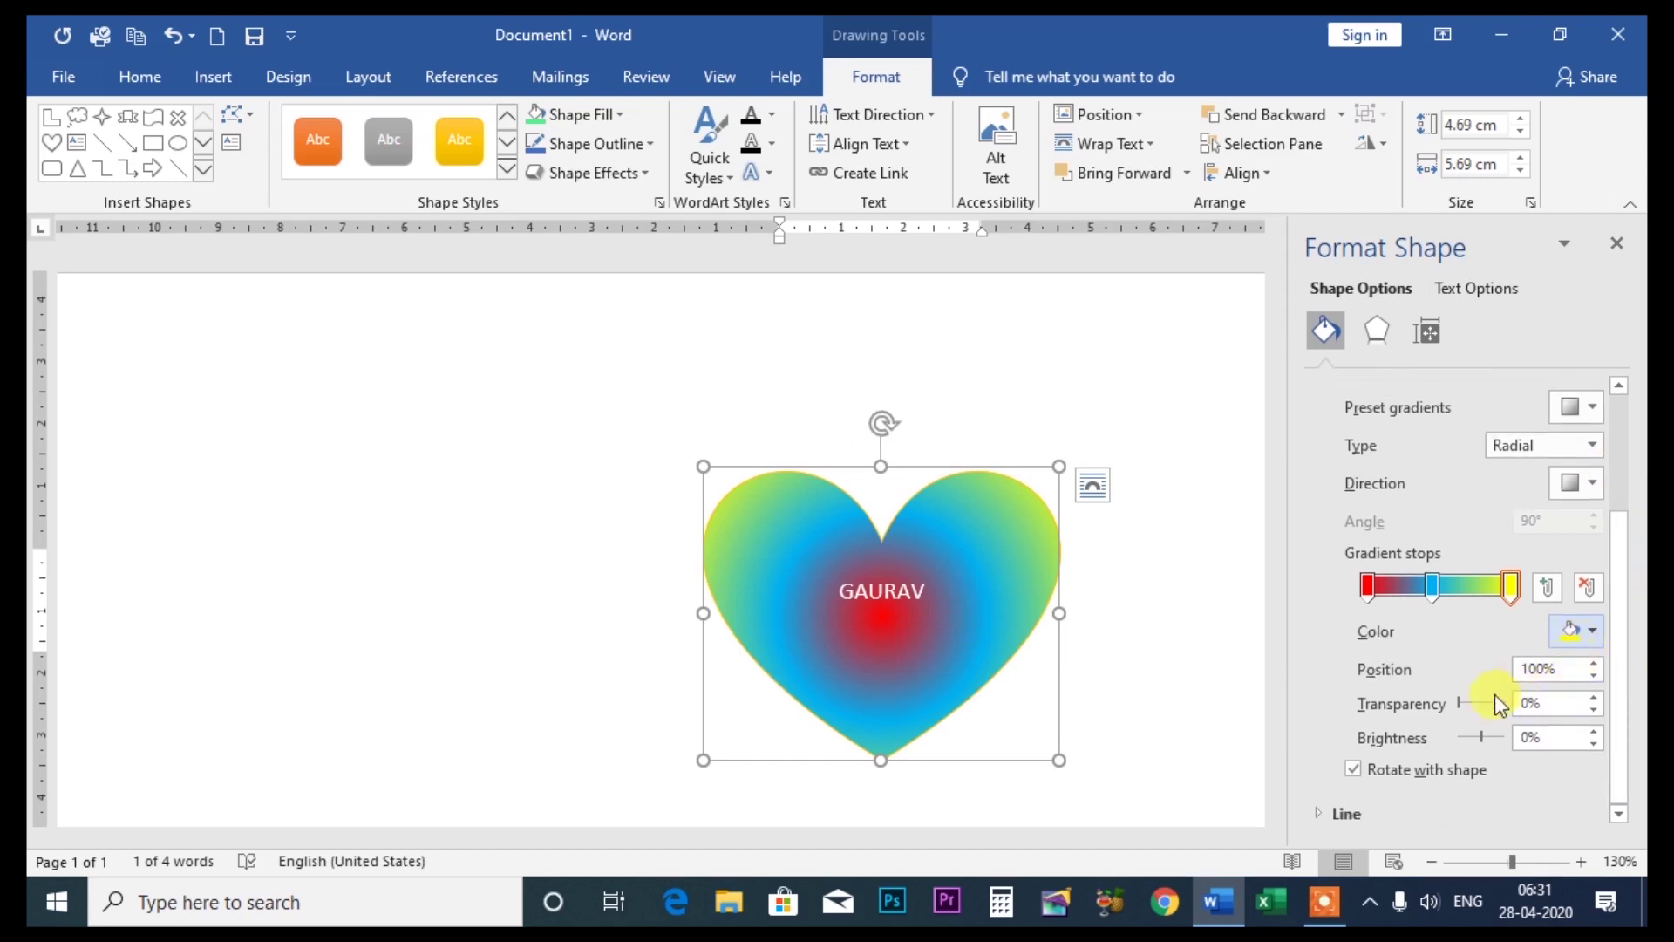
pyautogui.moveTo(1455, 703)
pyautogui.mouseDown()
pyautogui.moveTo(1503, 741)
pyautogui.moveTo(1488, 736)
pyautogui.mouseUp()
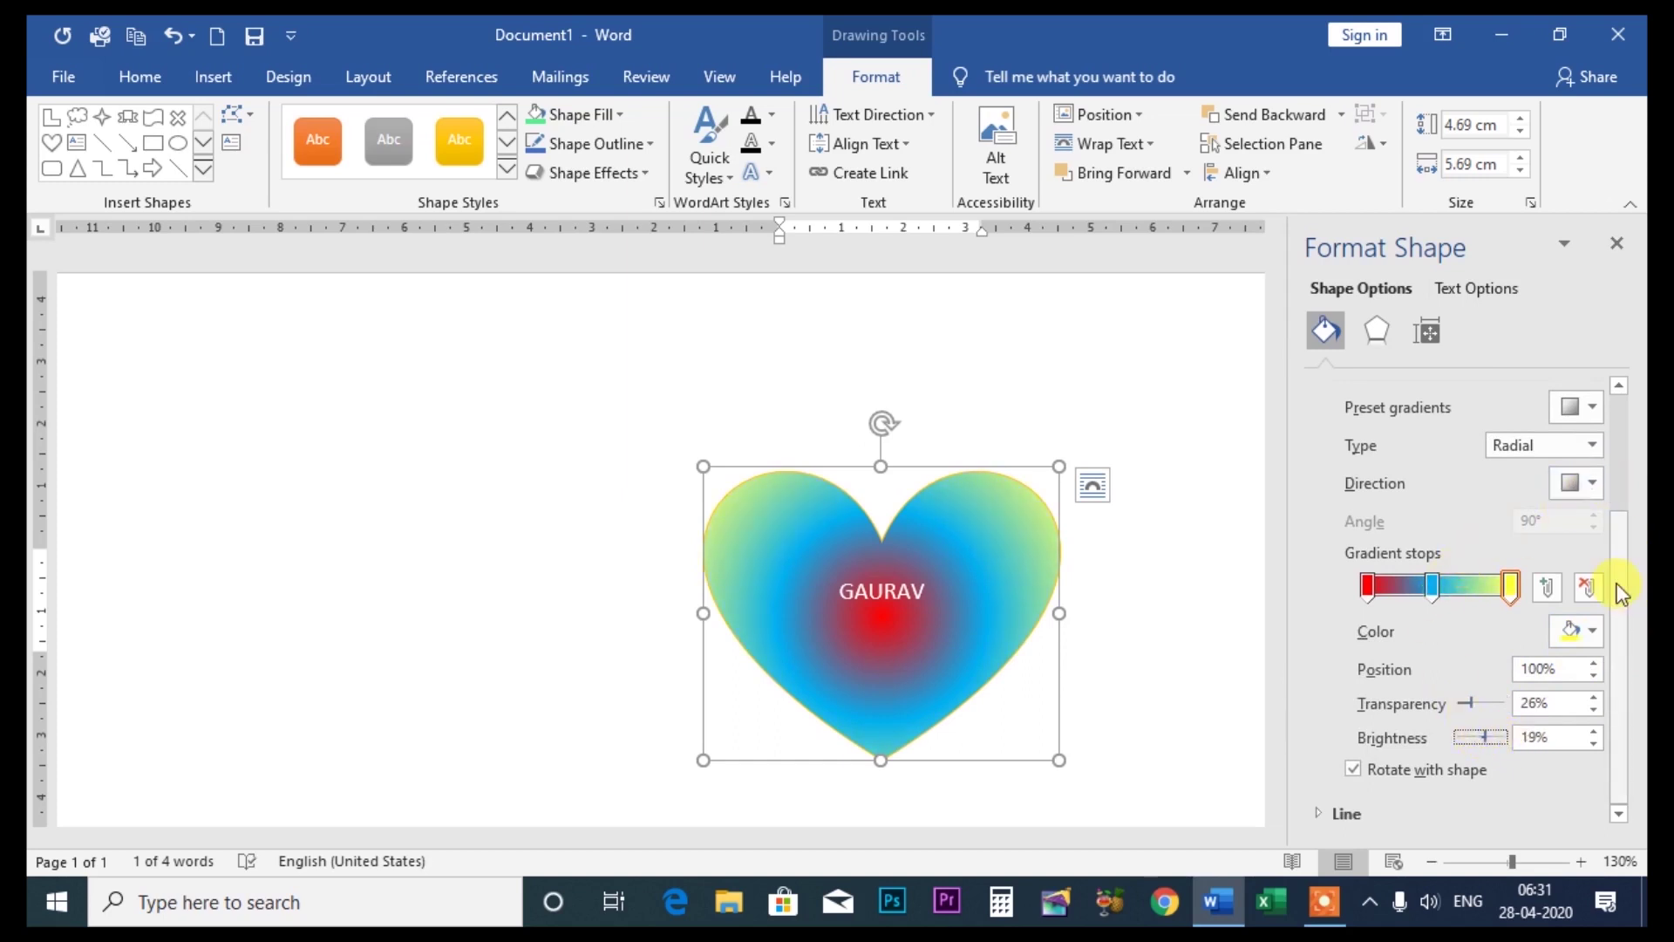
pyautogui.moveTo(1623, 694); pyautogui.dragTo(1619, 437)
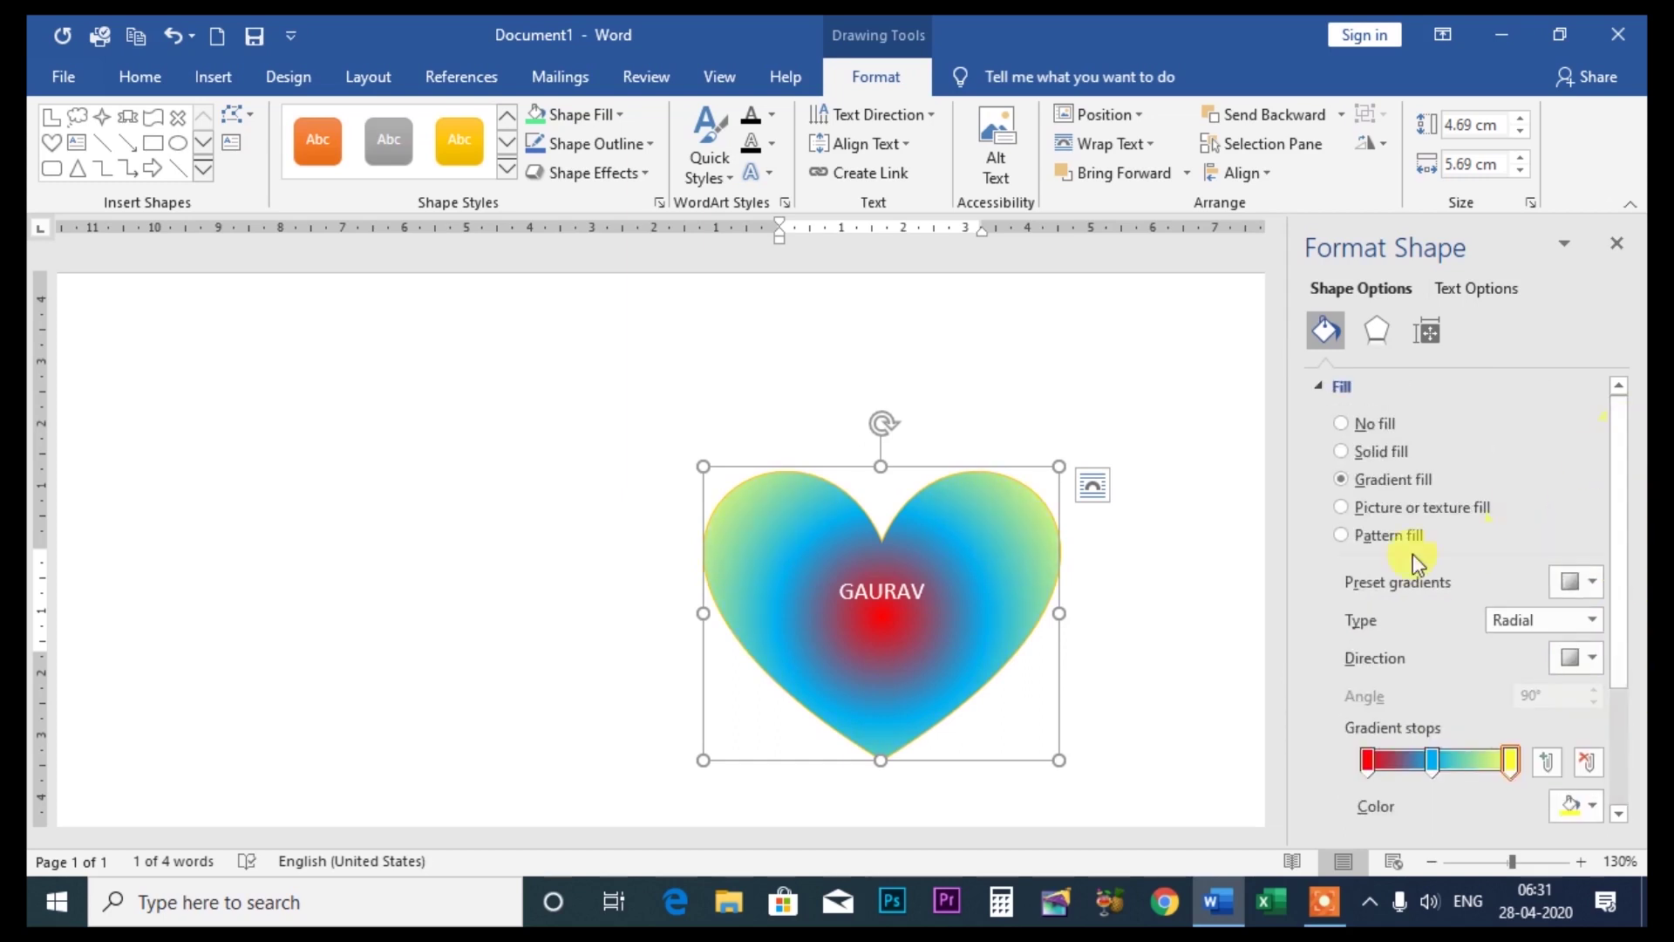
pyautogui.click(1342, 507)
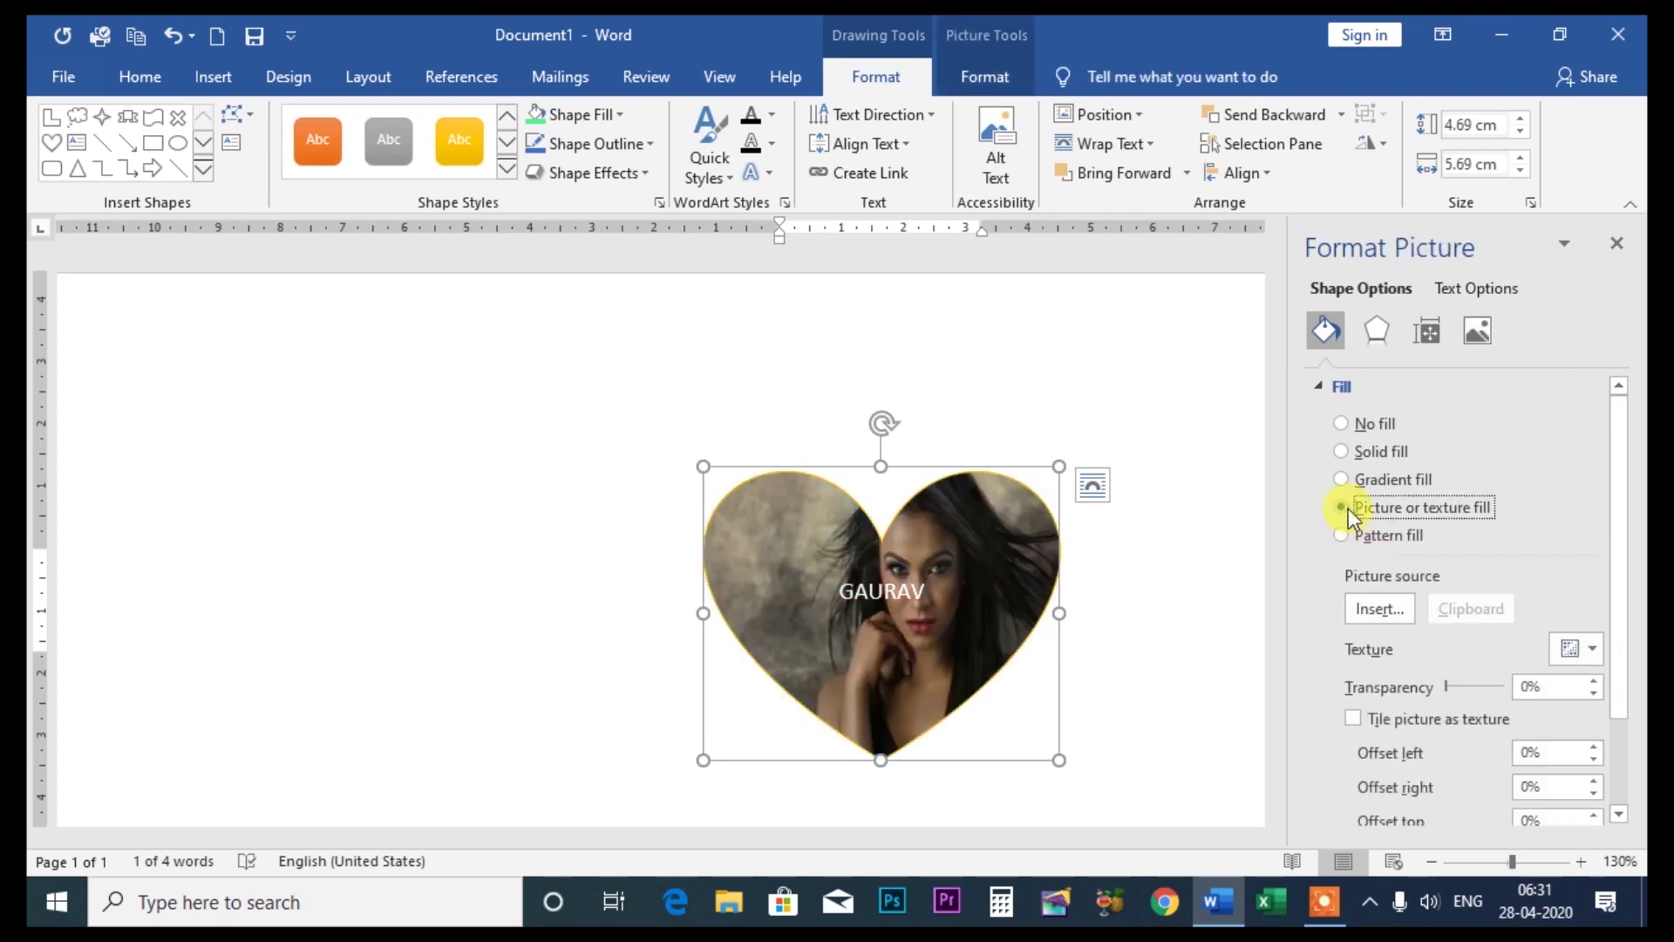
pyautogui.click(1344, 480)
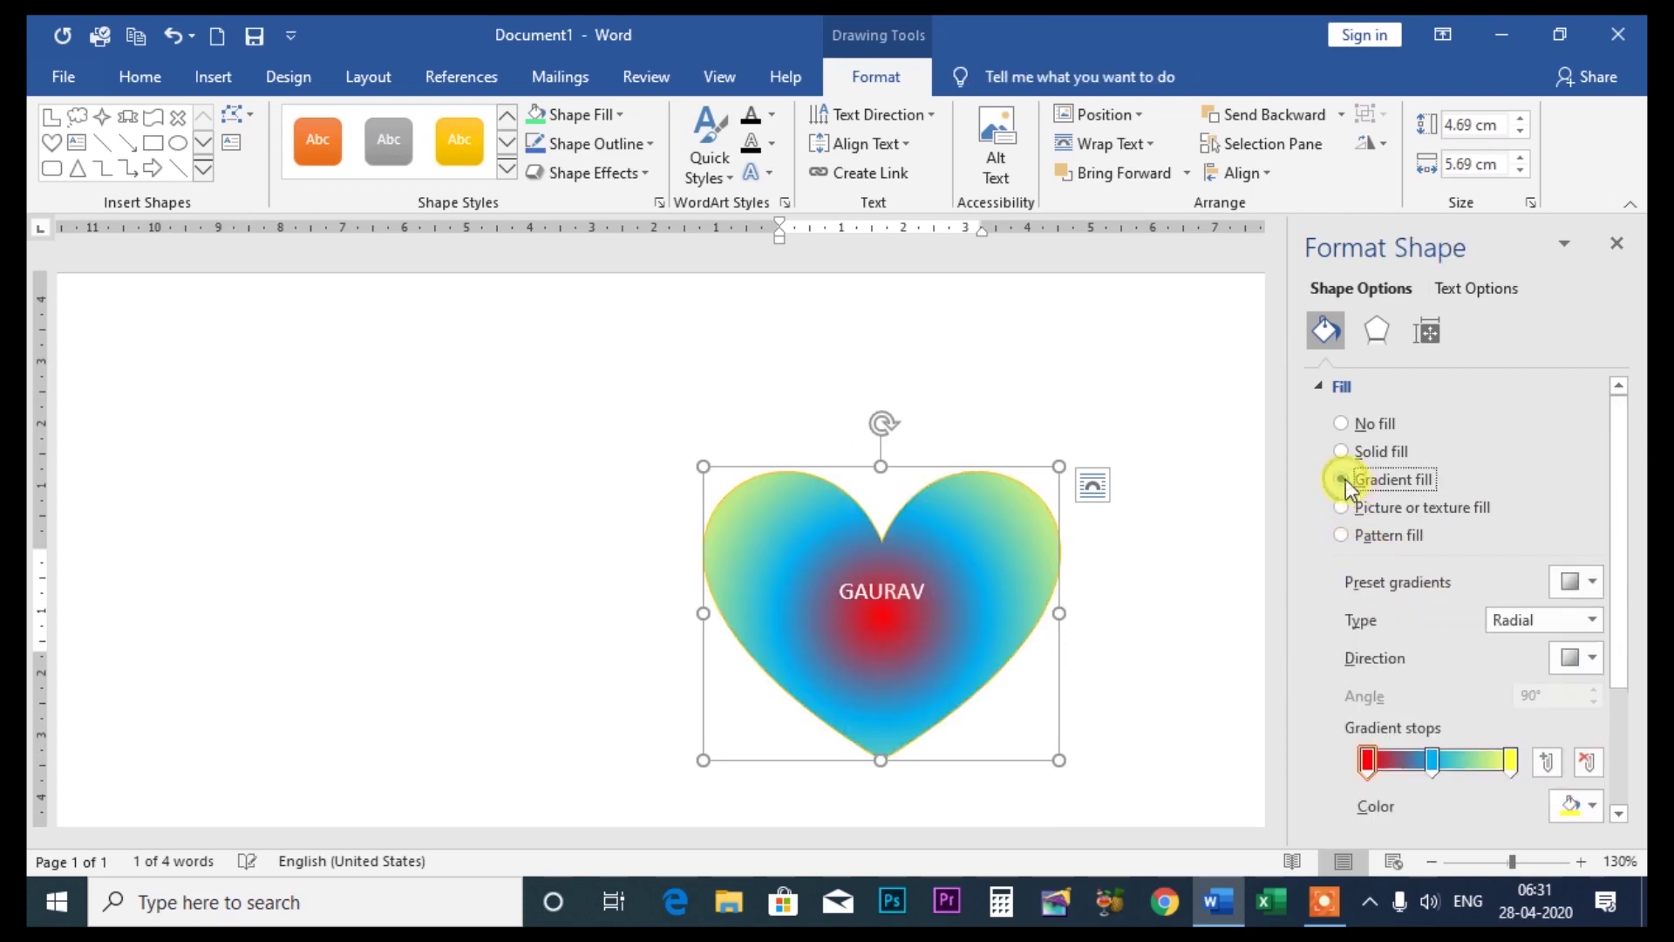
pyautogui.click(1617, 249)
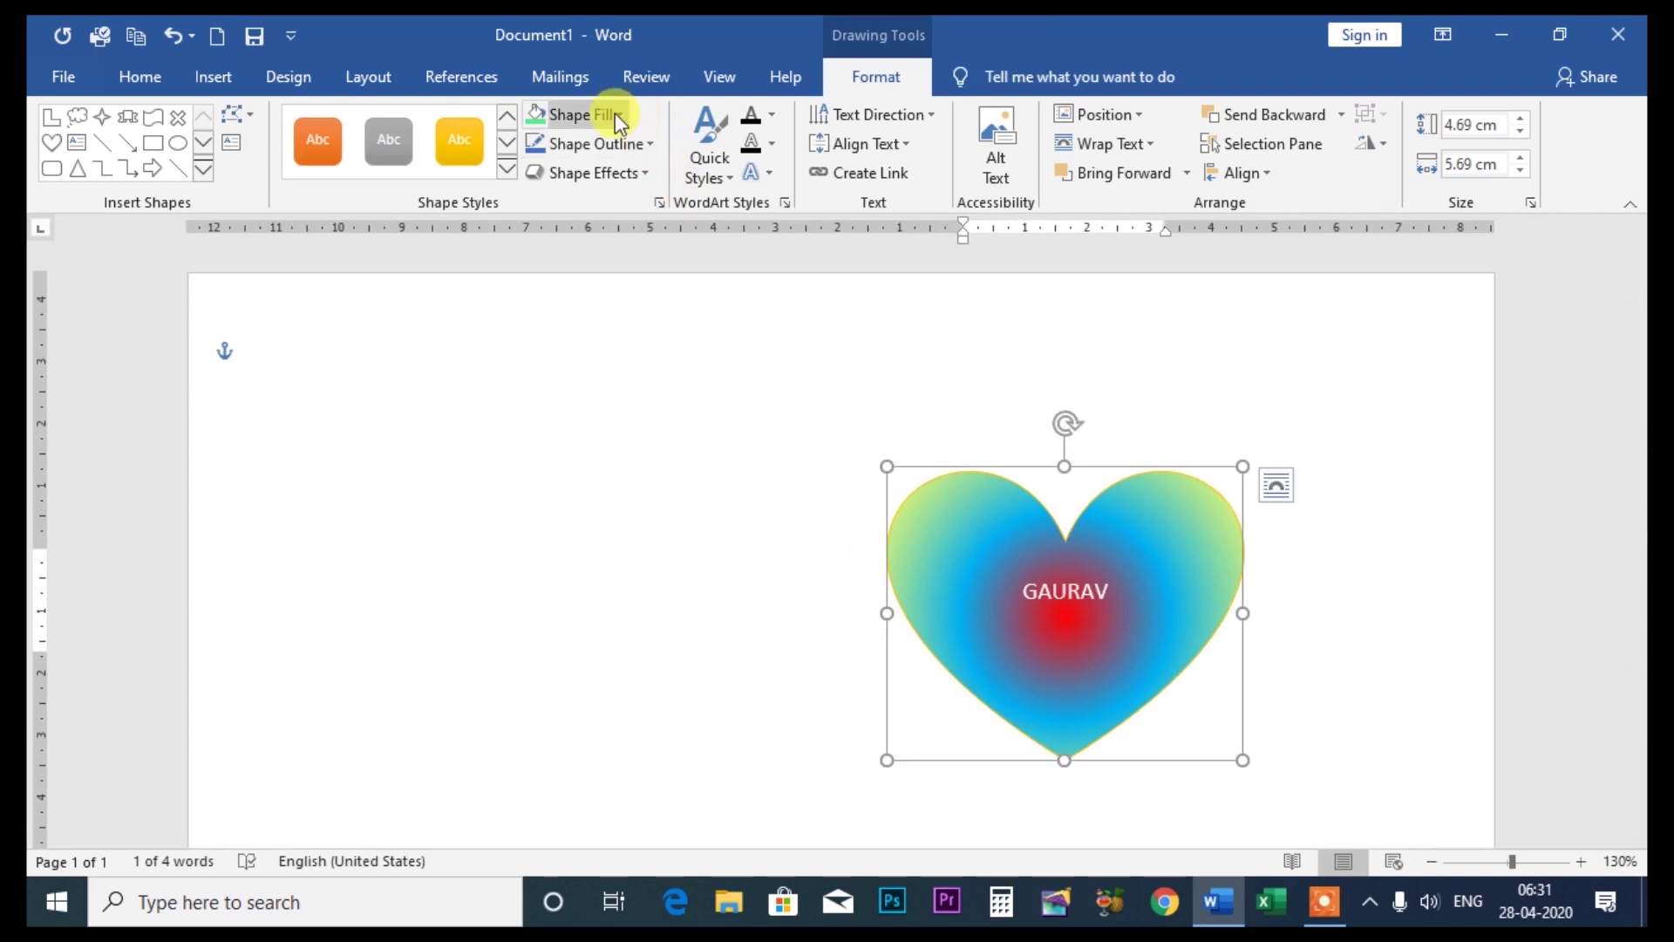
# Choose Fish fossil from the Shape Fill textures for the heart
pyautogui.click(615, 114)
pyautogui.moveTo(588, 512)
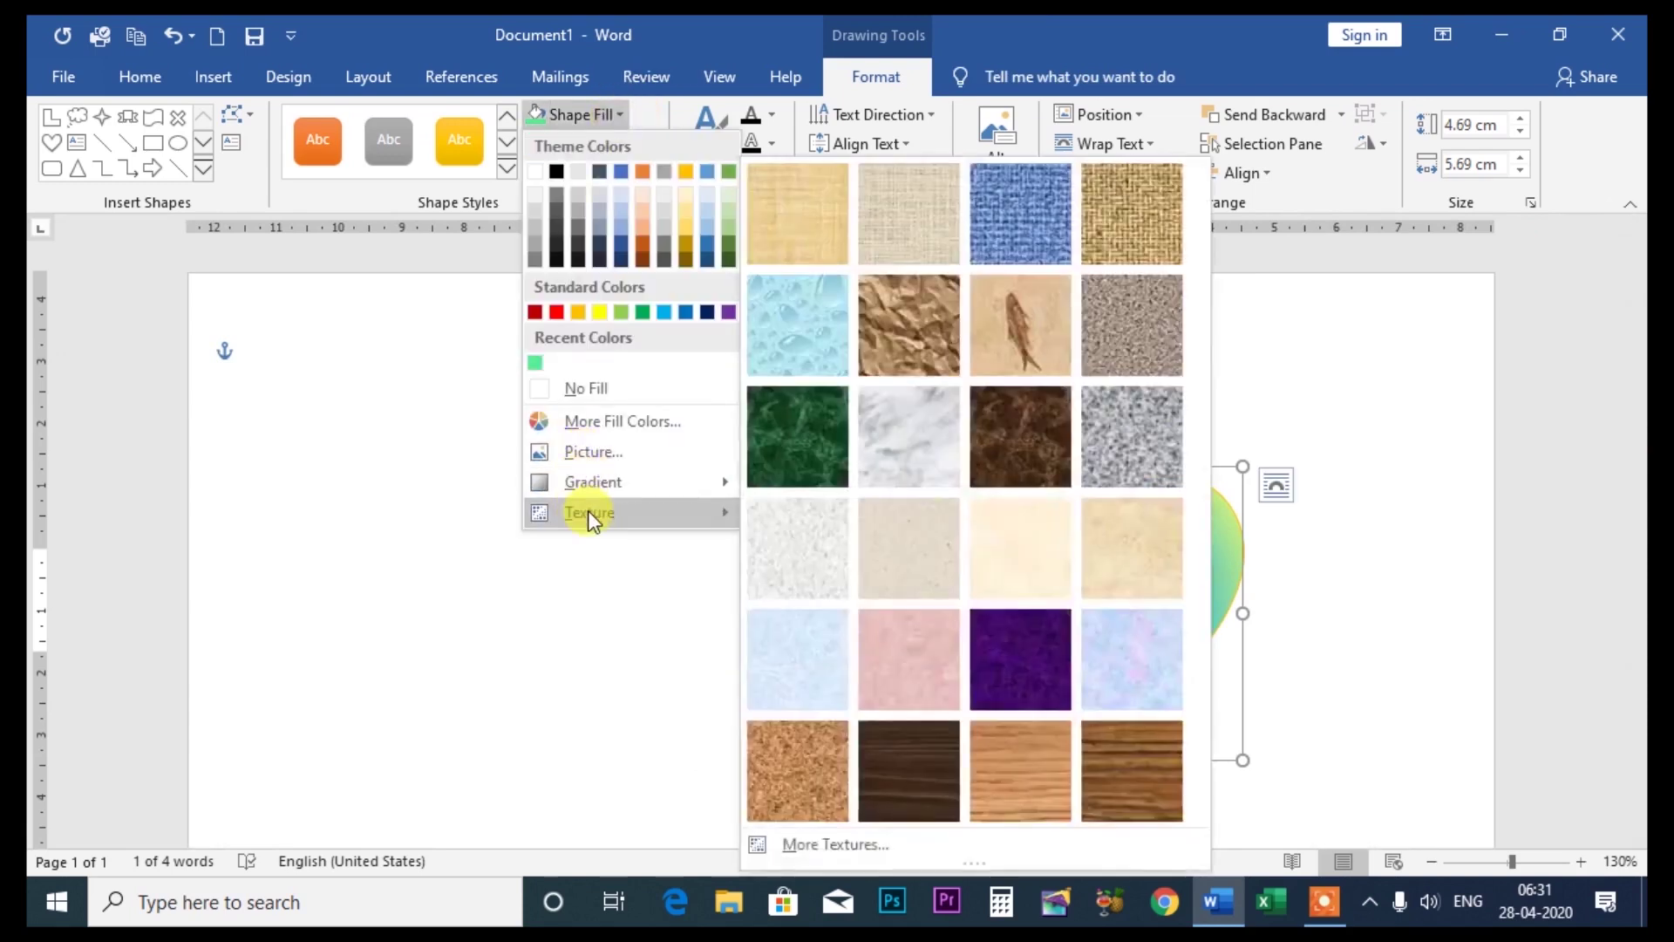
pyautogui.click(1016, 336)
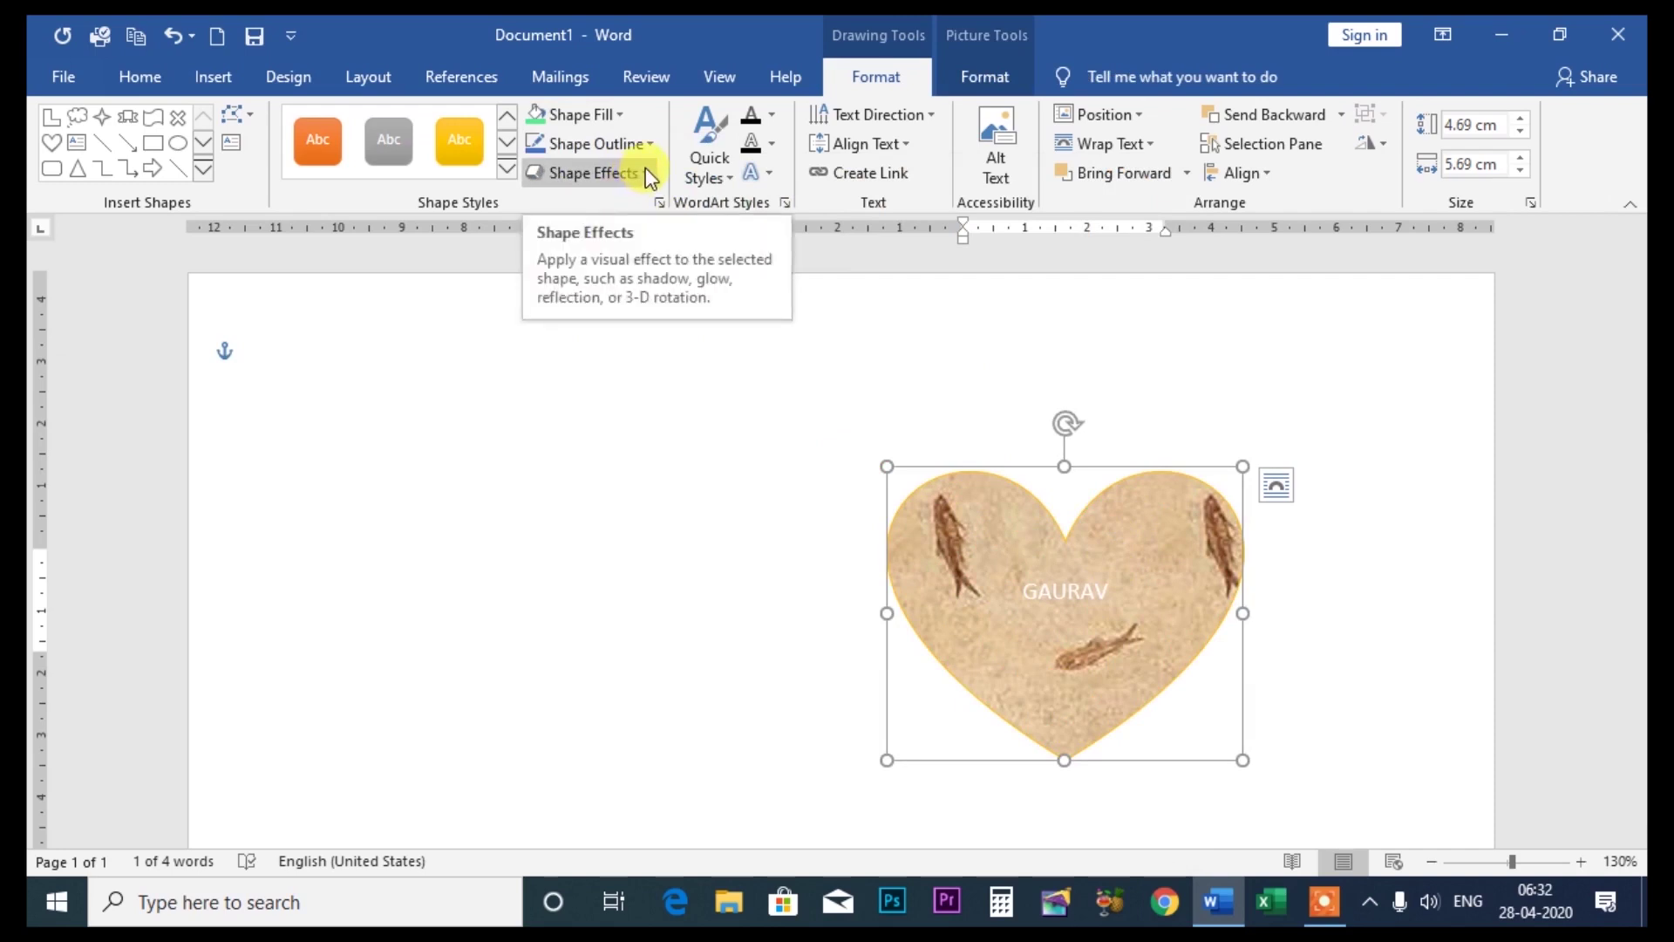
# Reposition the heart and enlarge it to 5.49 × 6.94 cm
pyautogui.click(618, 114)
pyautogui.click(422, 384)
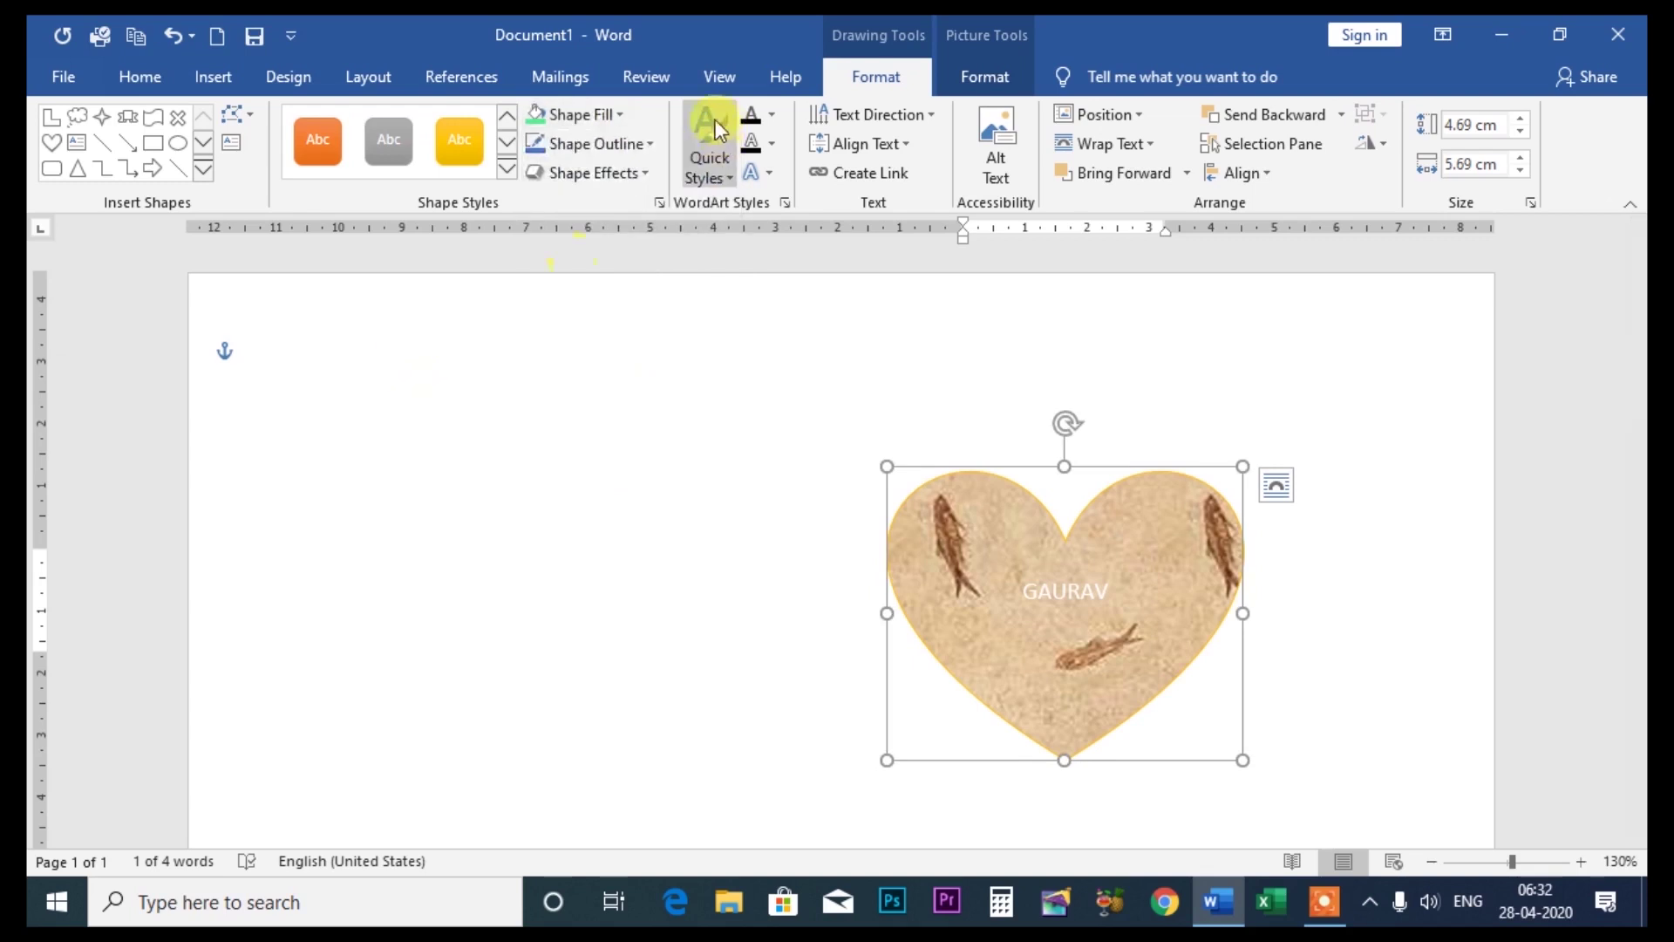
pyautogui.click(656, 142)
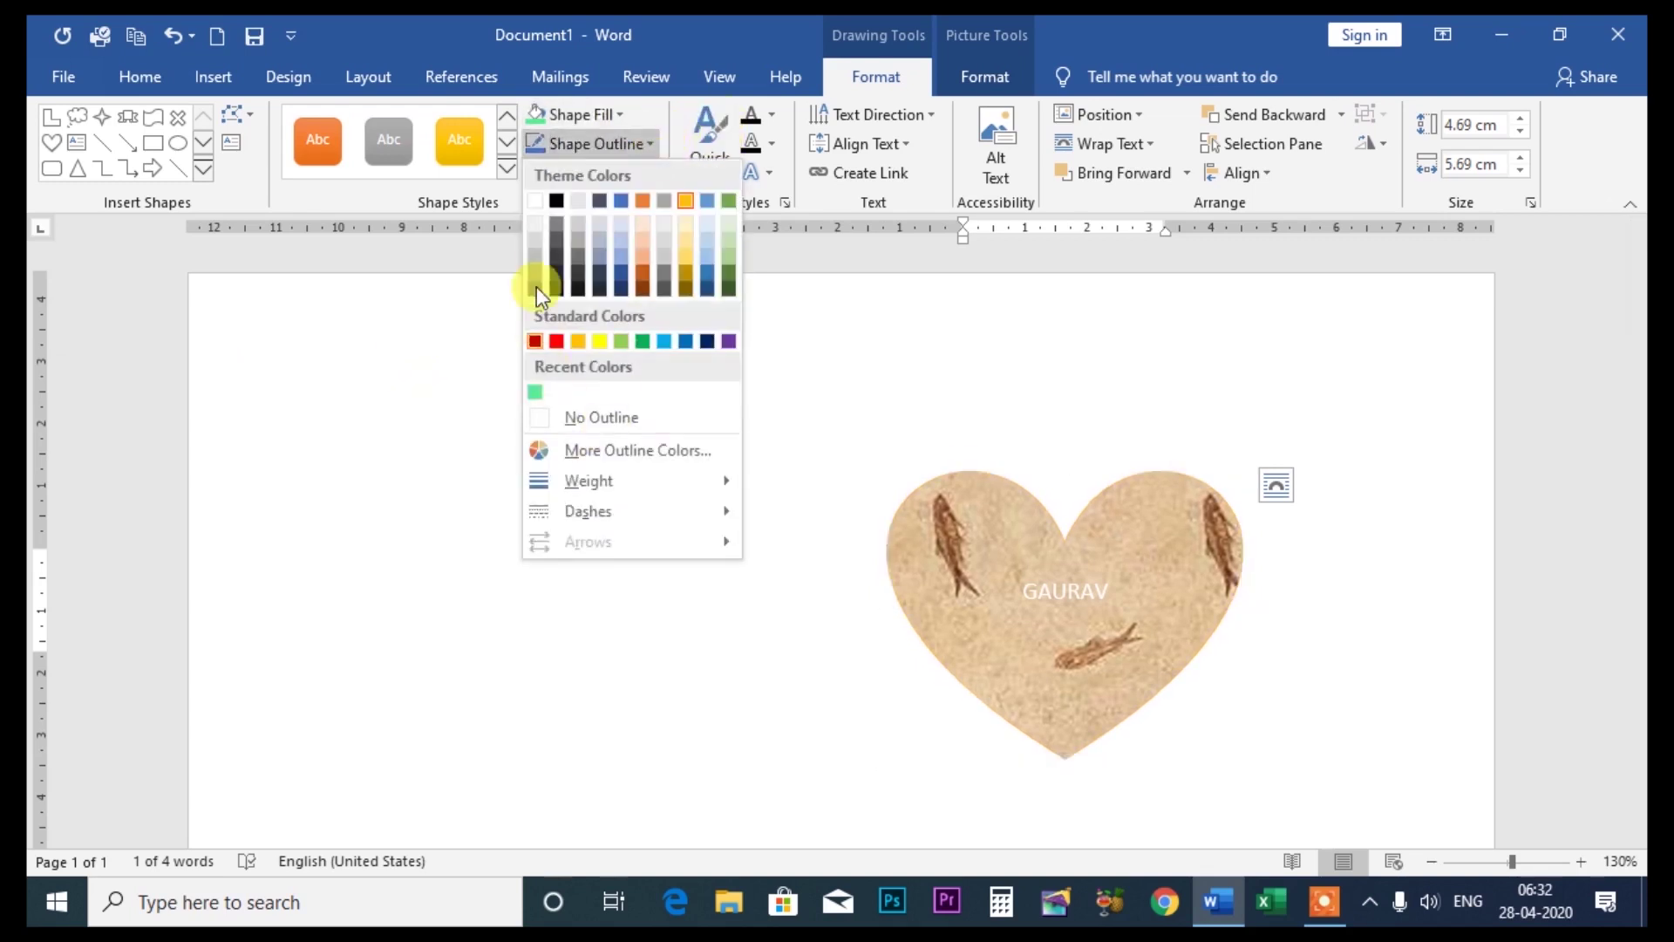
pyautogui.click(471, 347)
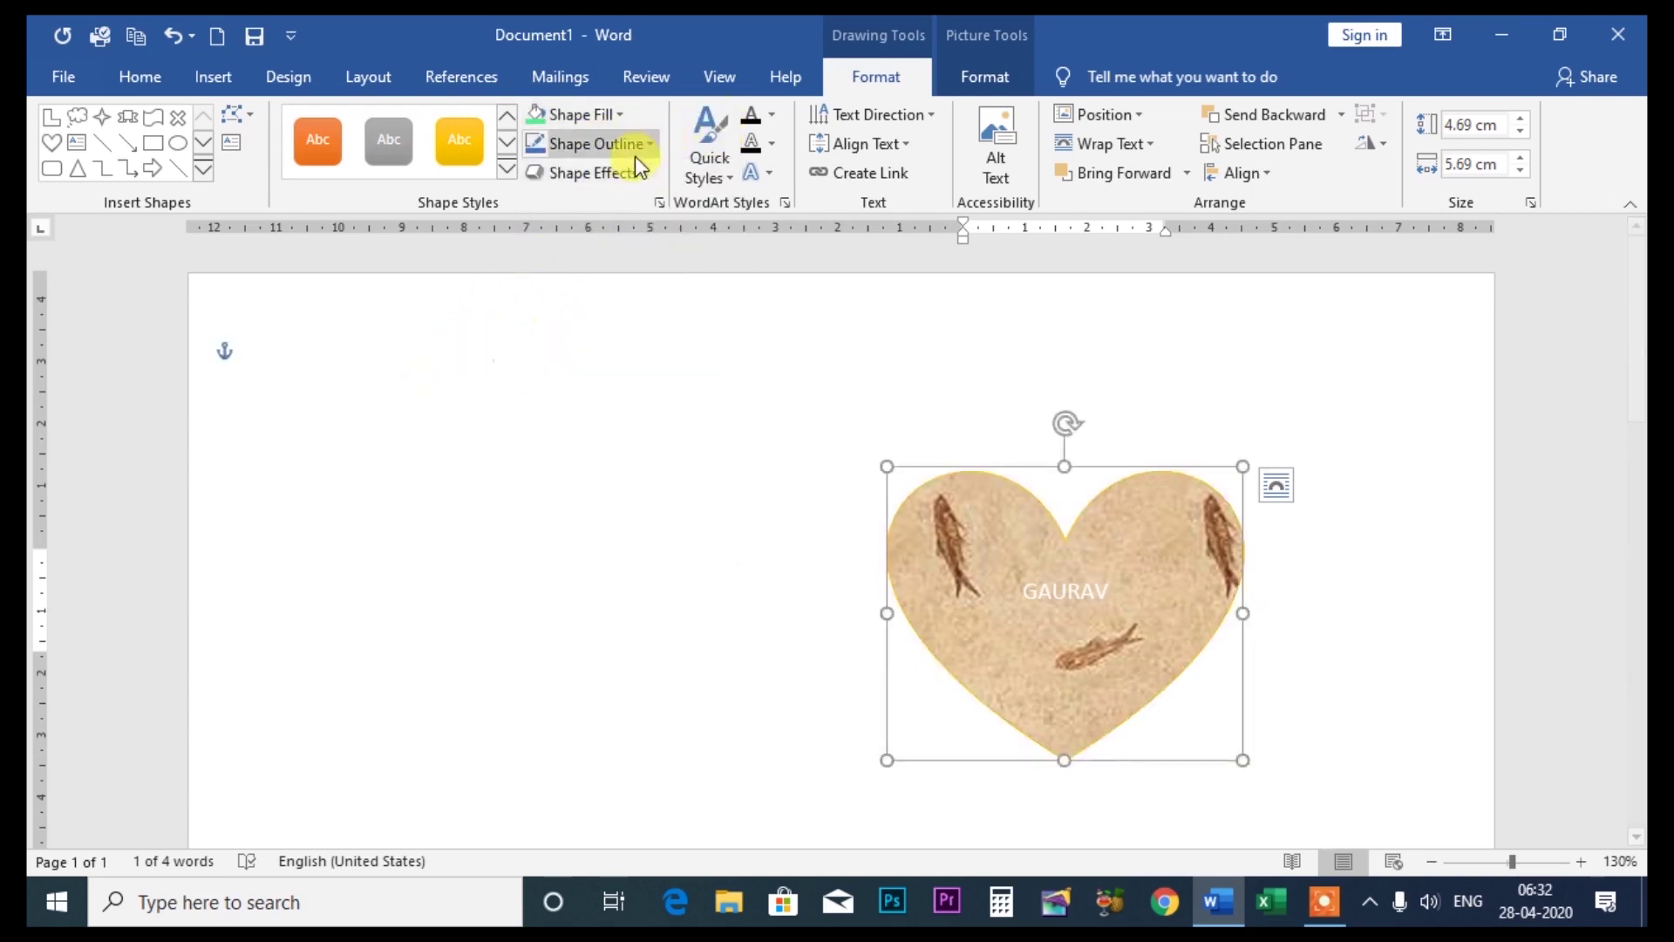
pyautogui.moveTo(1001, 485); pyautogui.dragTo(656, 415)
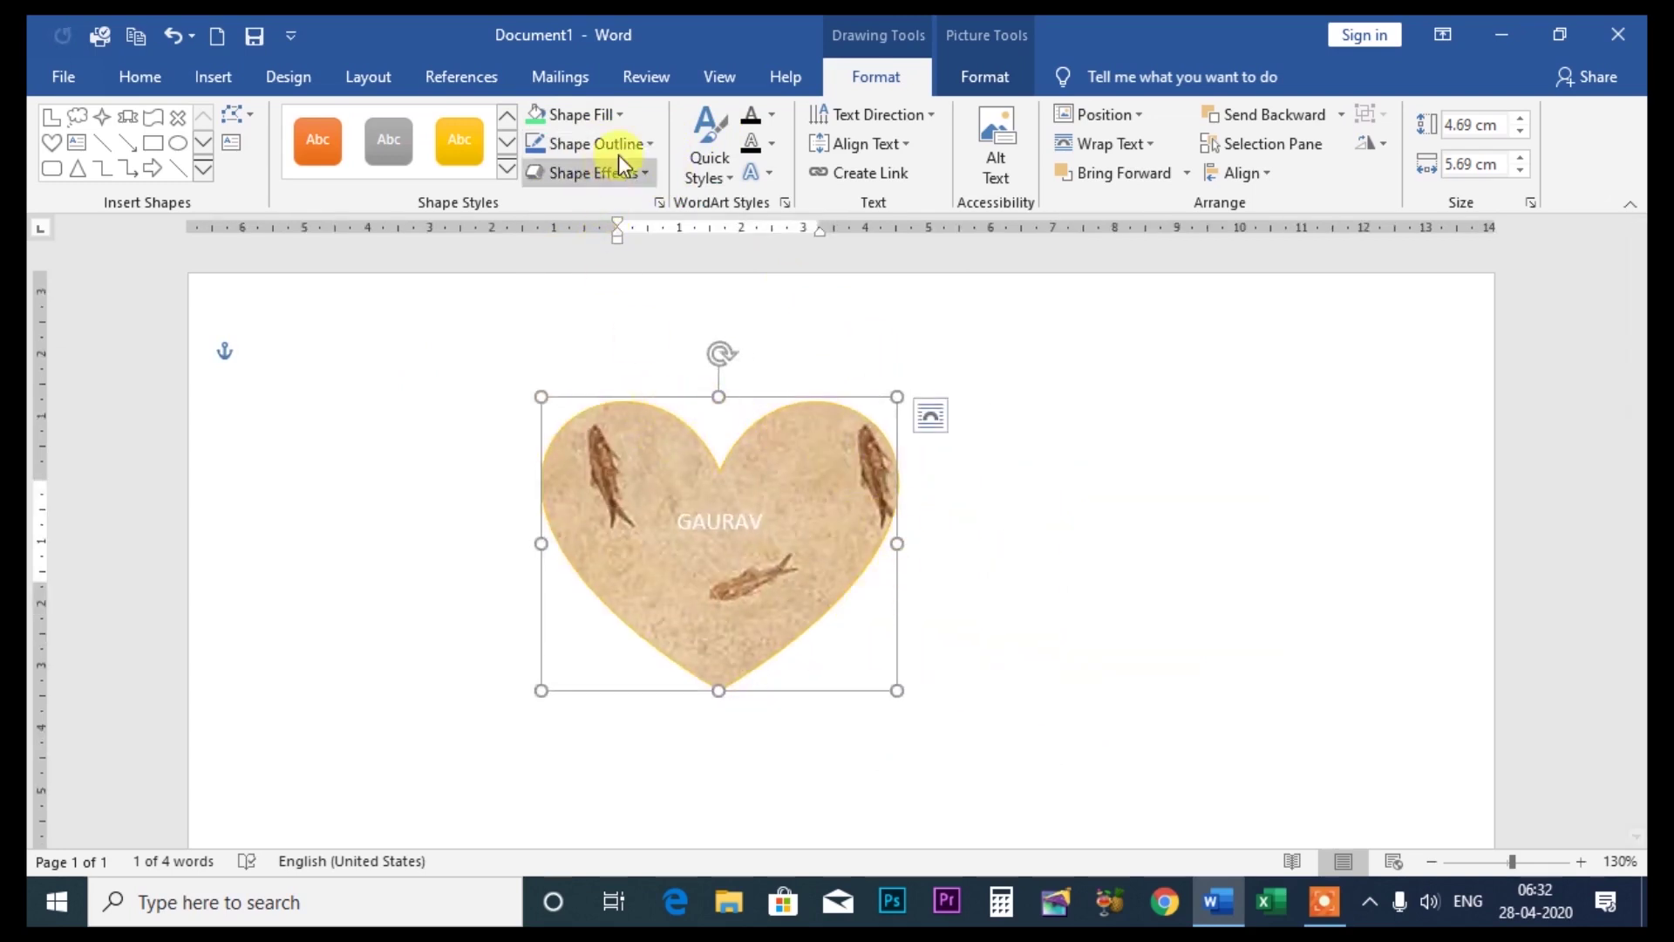
pyautogui.click(641, 145)
pyautogui.click(833, 531)
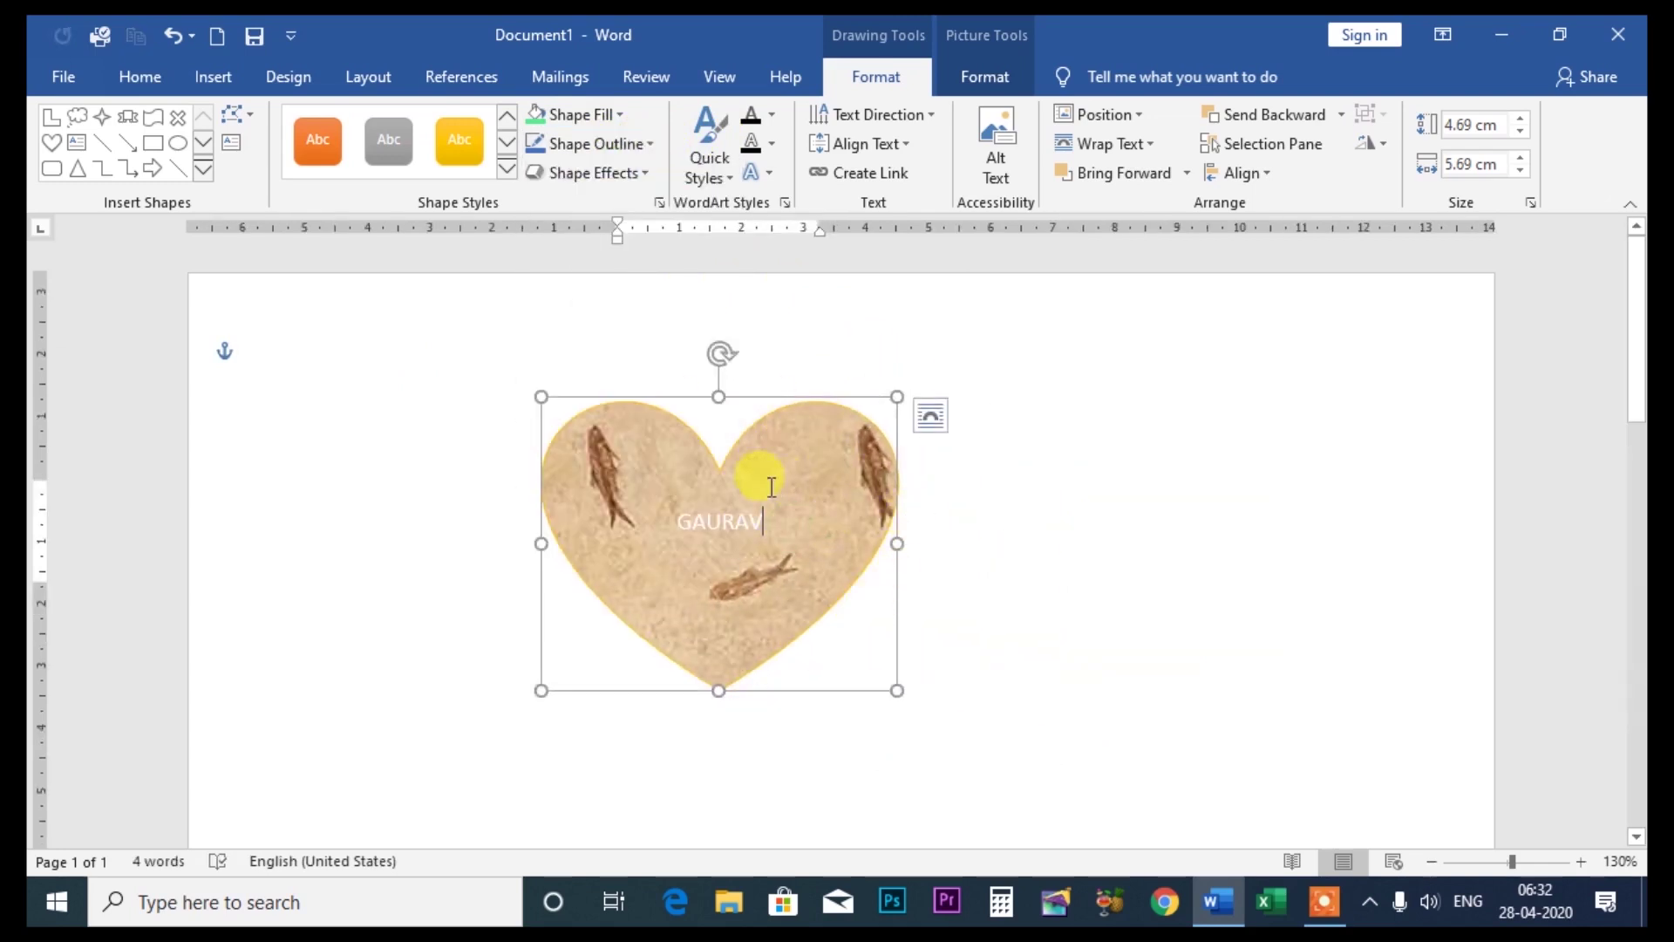
pyautogui.moveTo(770, 463); pyautogui.dragTo(977, 428)
pyautogui.moveTo(1102, 654); pyautogui.dragTo(1179, 704)
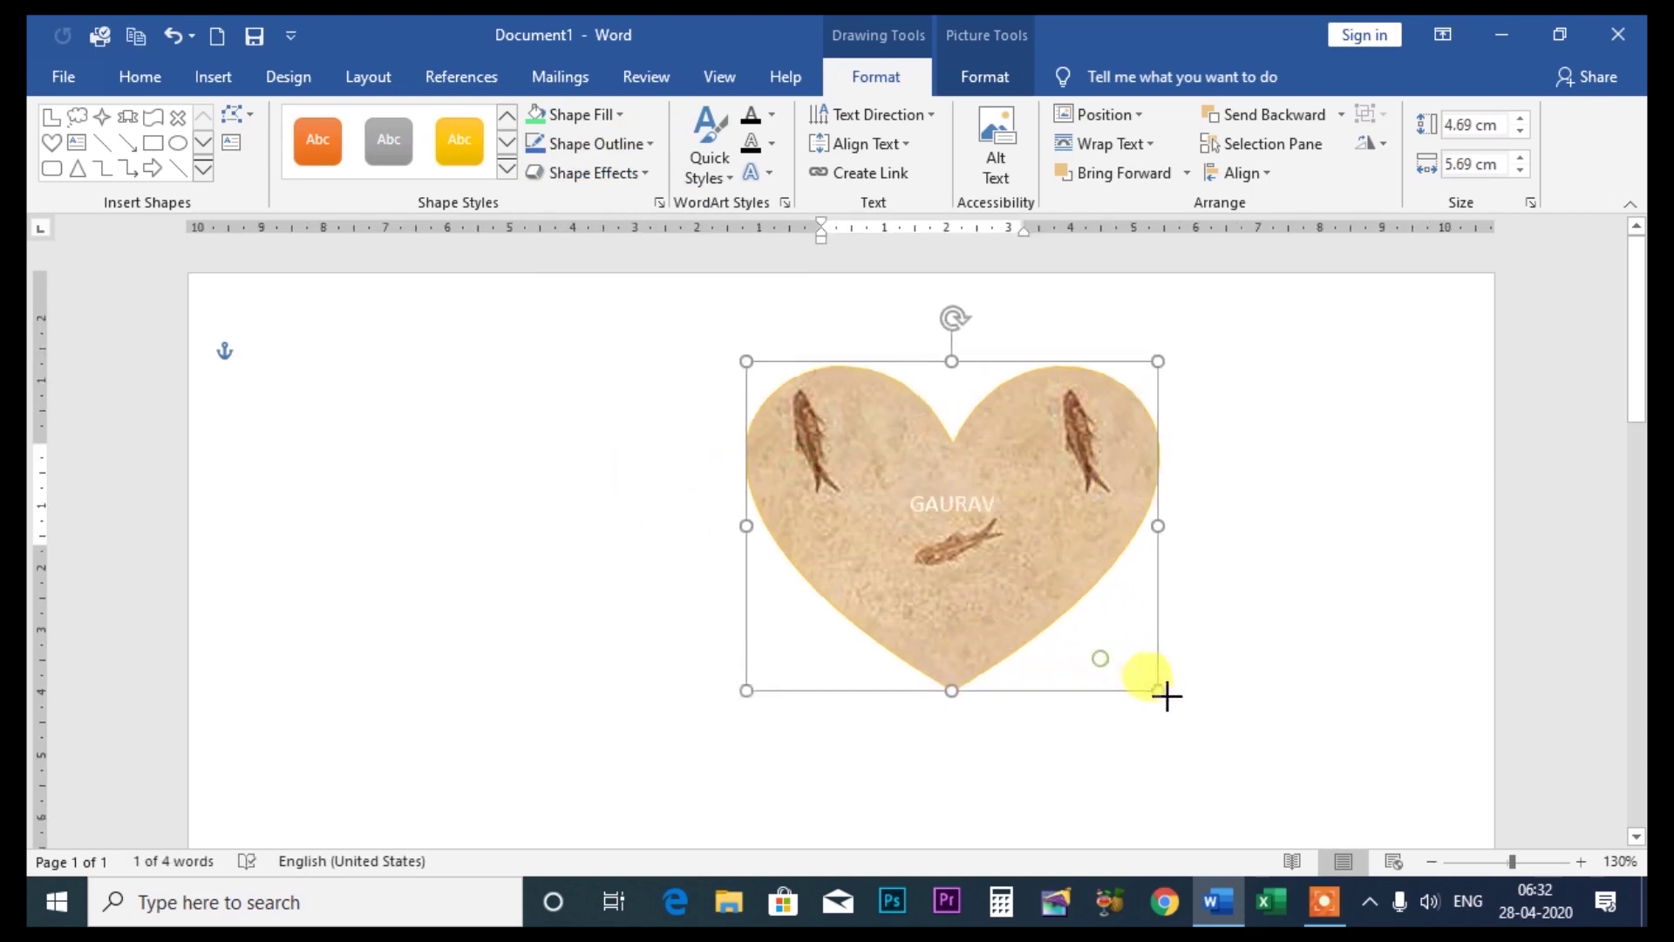
# Give the heart a 6 pt red outline
pyautogui.click(640, 144)
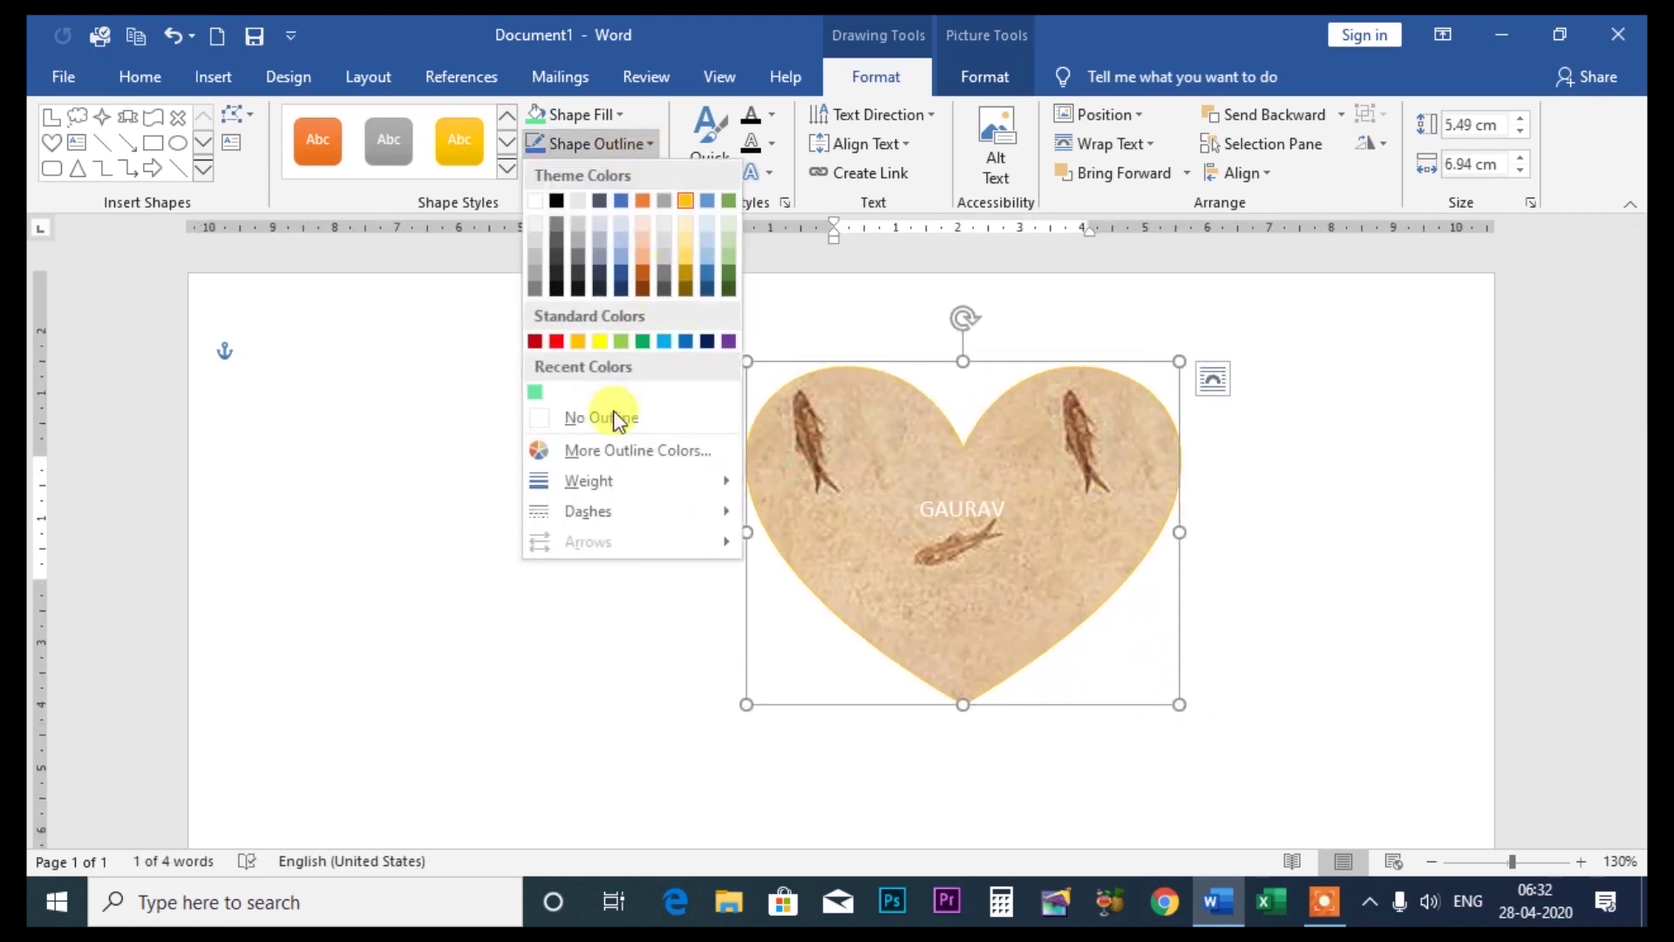
pyautogui.moveTo(588, 480)
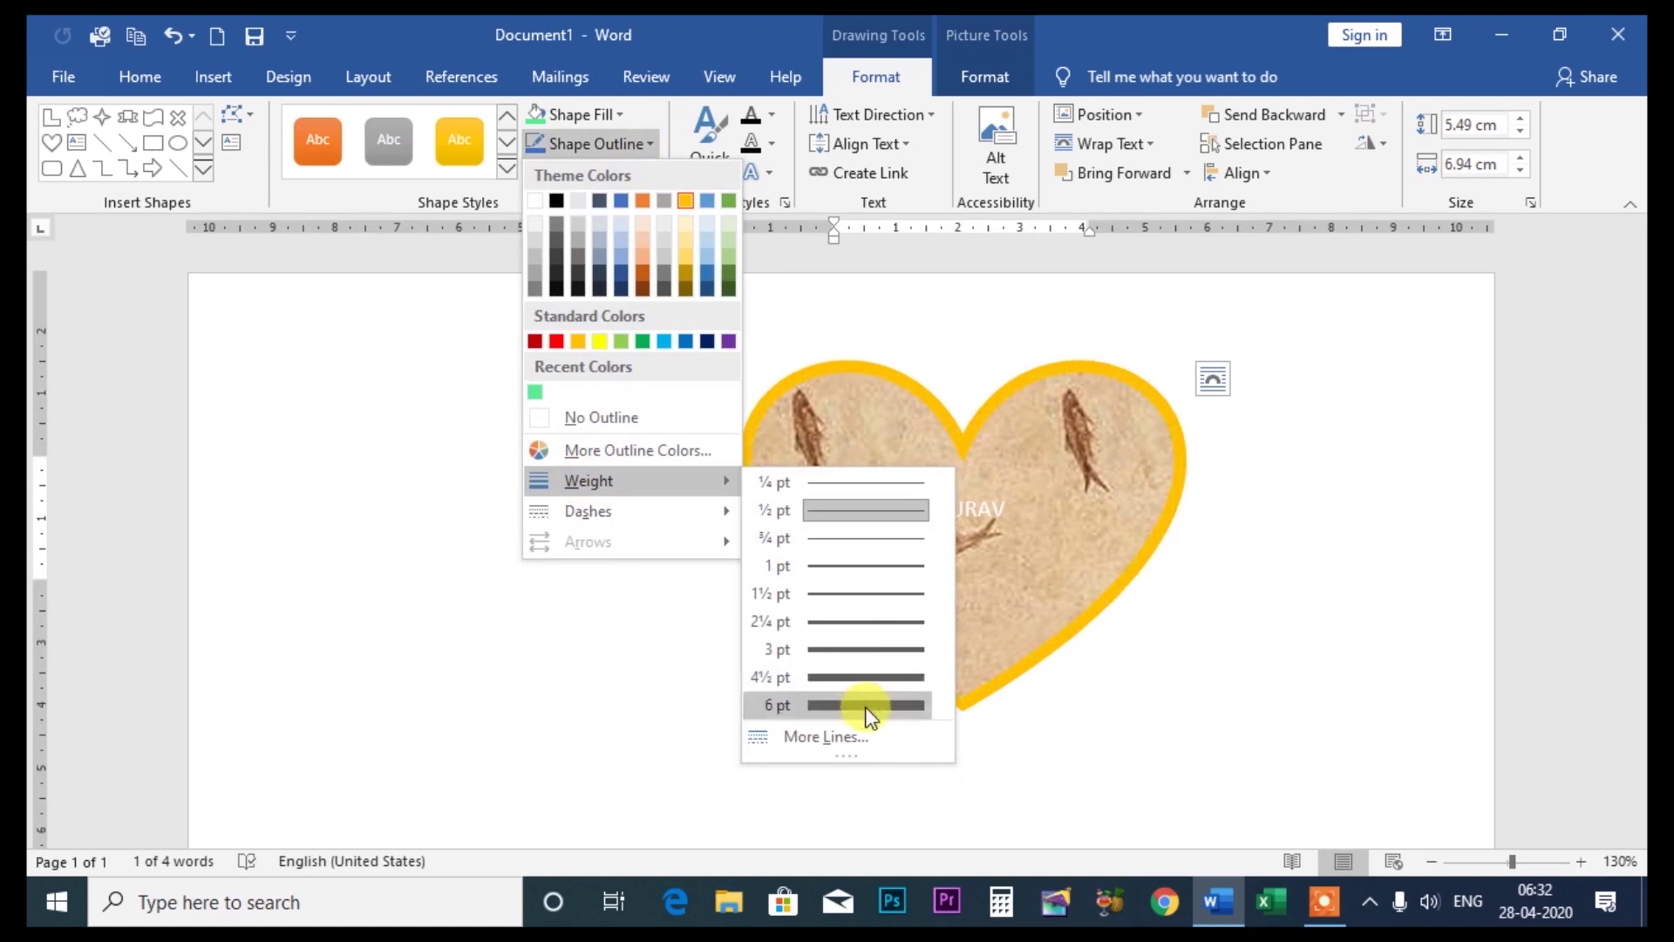
pyautogui.click(861, 706)
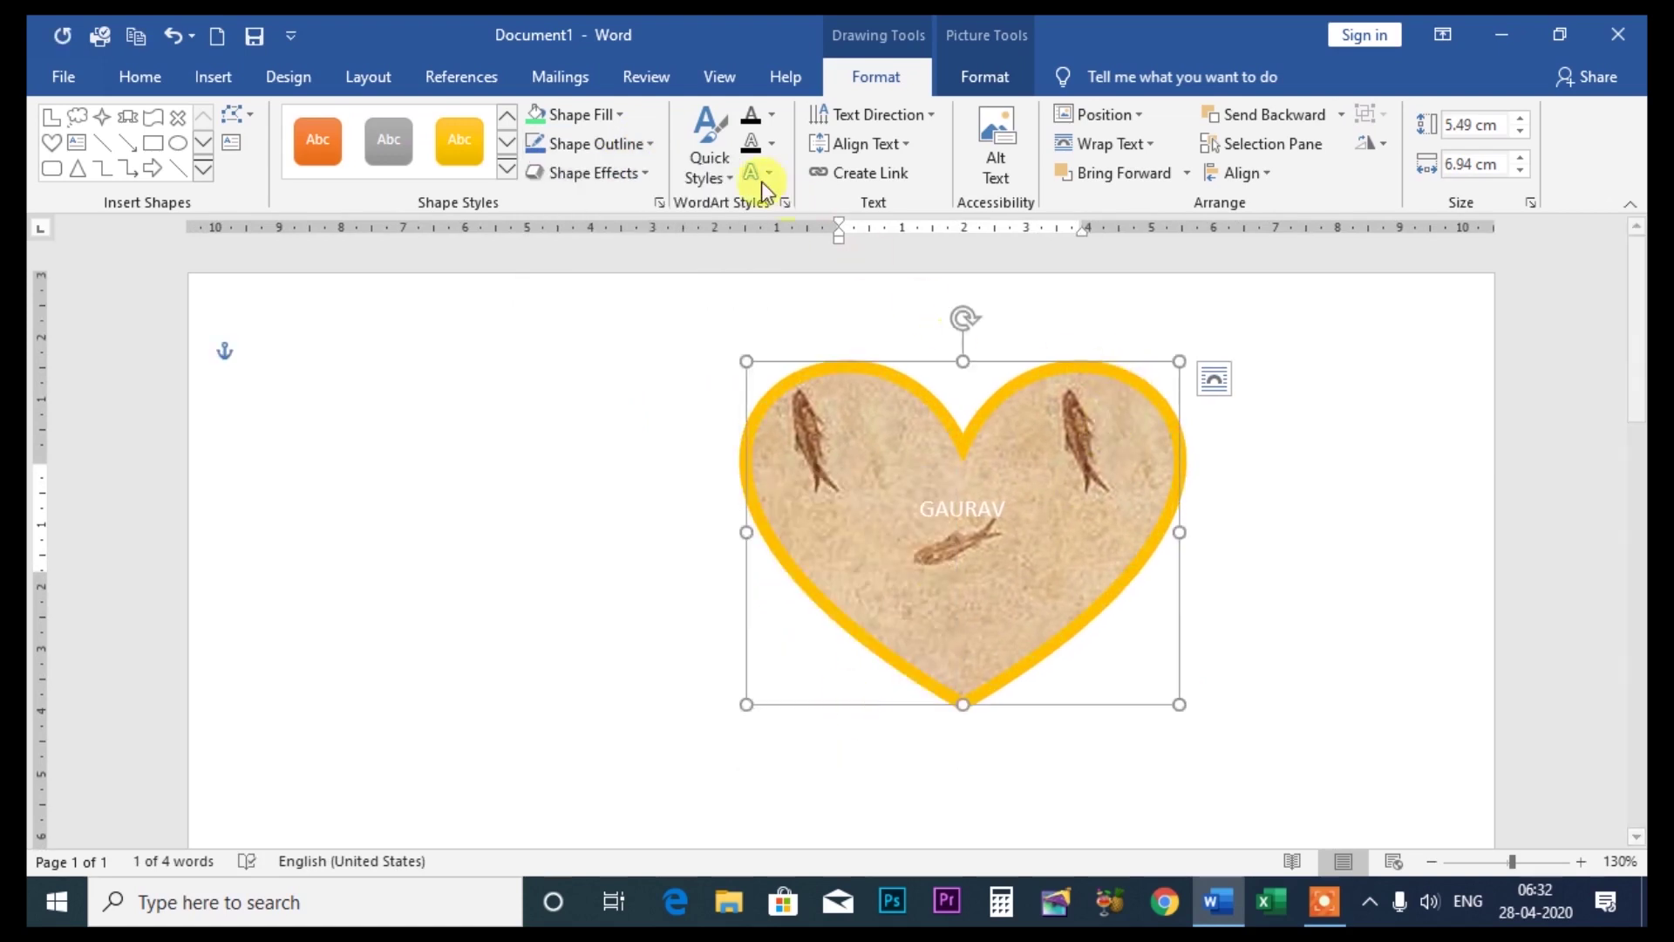
pyautogui.click(649, 141)
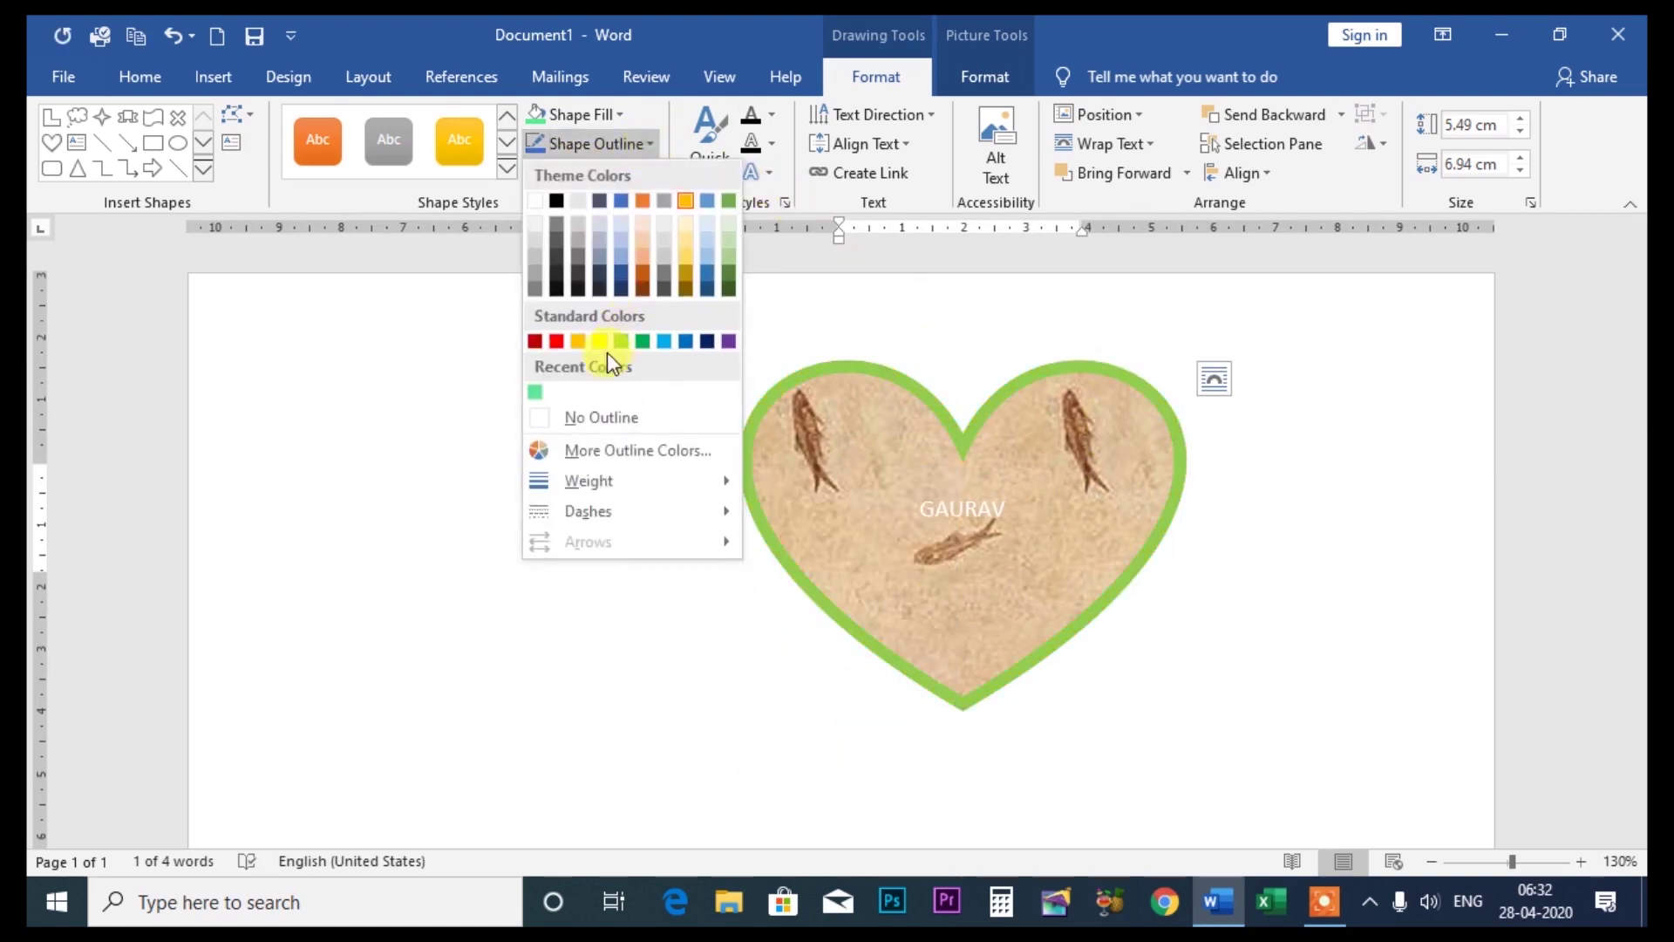
pyautogui.click(563, 342)
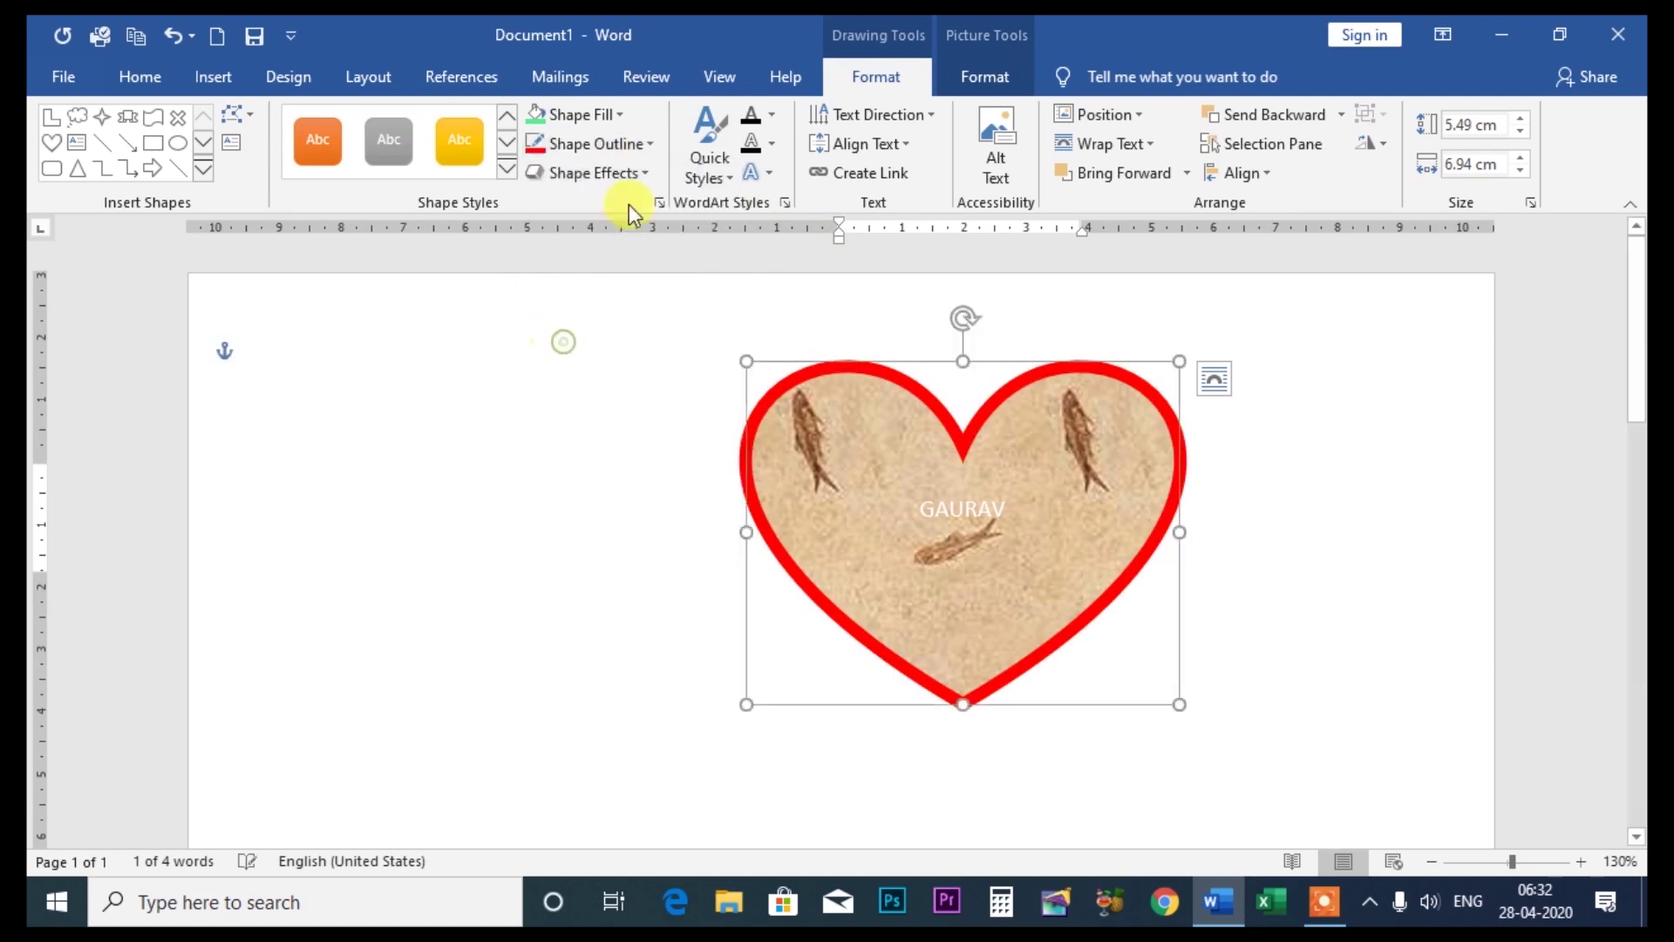
pyautogui.click(647, 144)
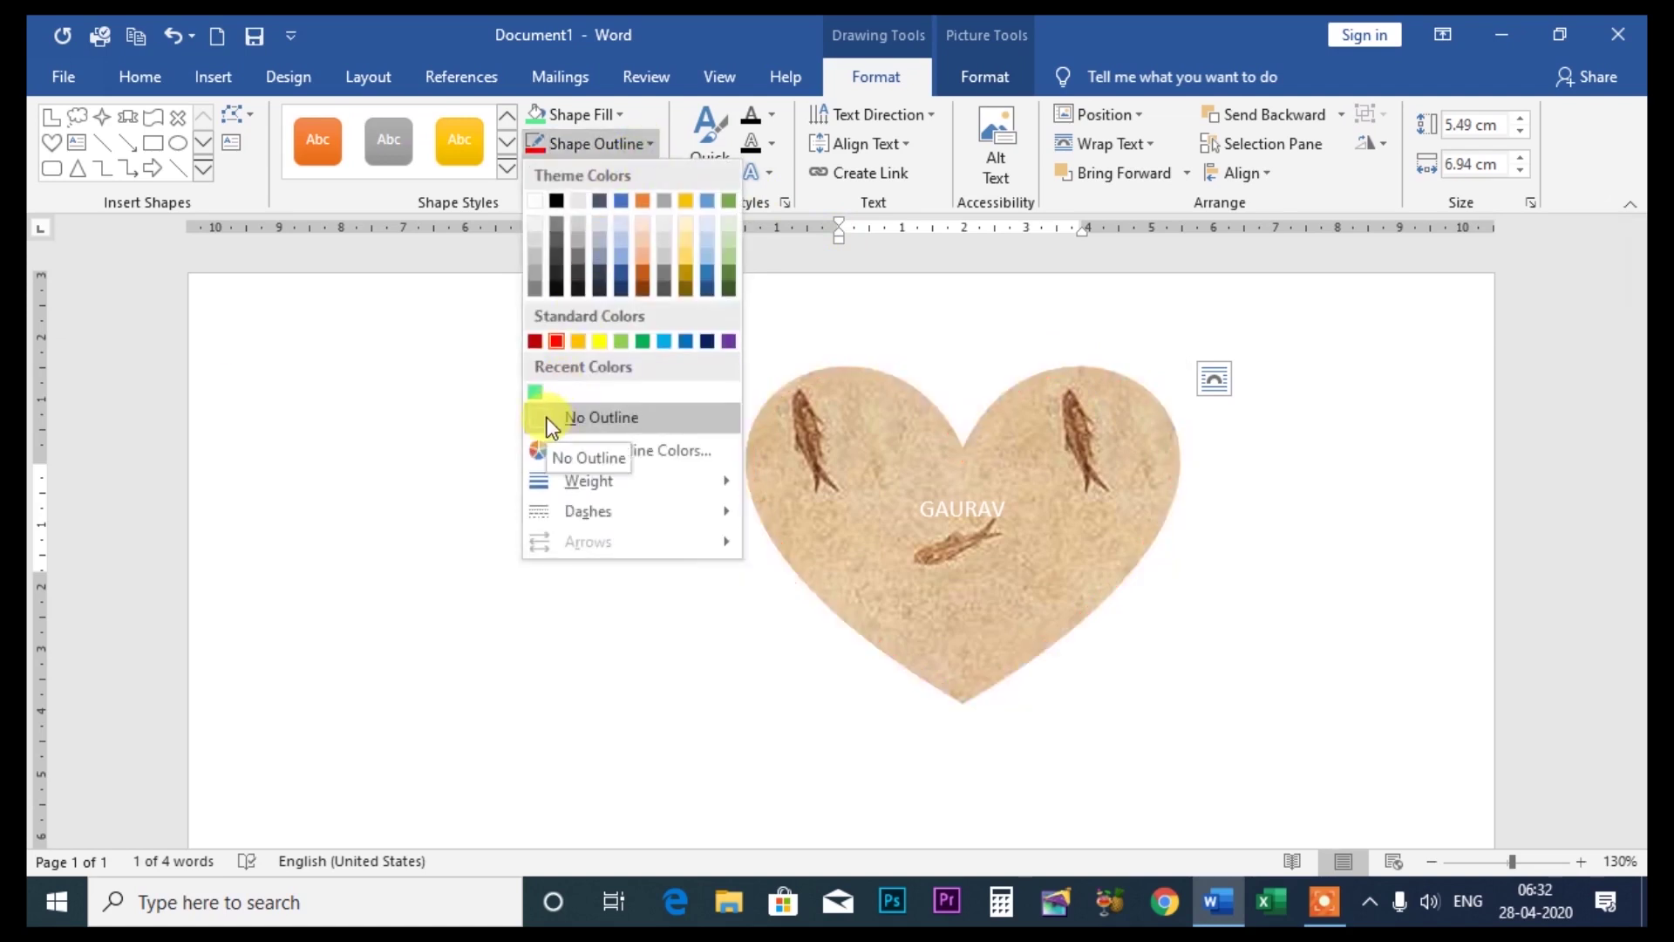
# Pick bright green on the Colors dialog's Standard tab and apply it to the outline
pyautogui.click(615, 452)
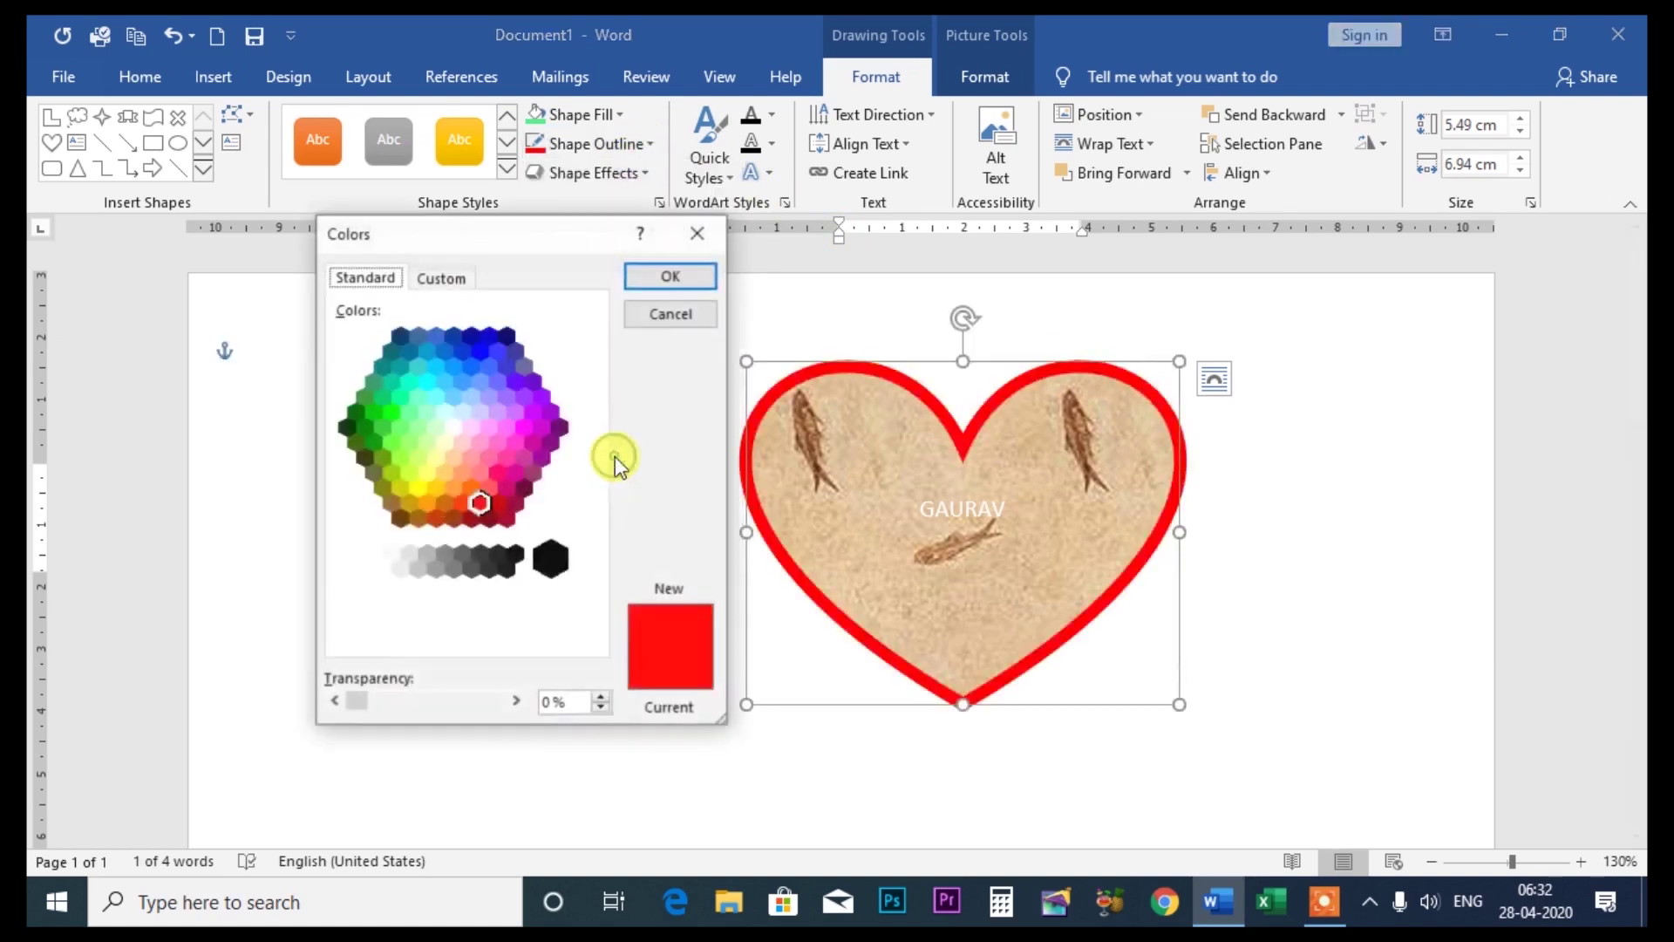
pyautogui.click(441, 277)
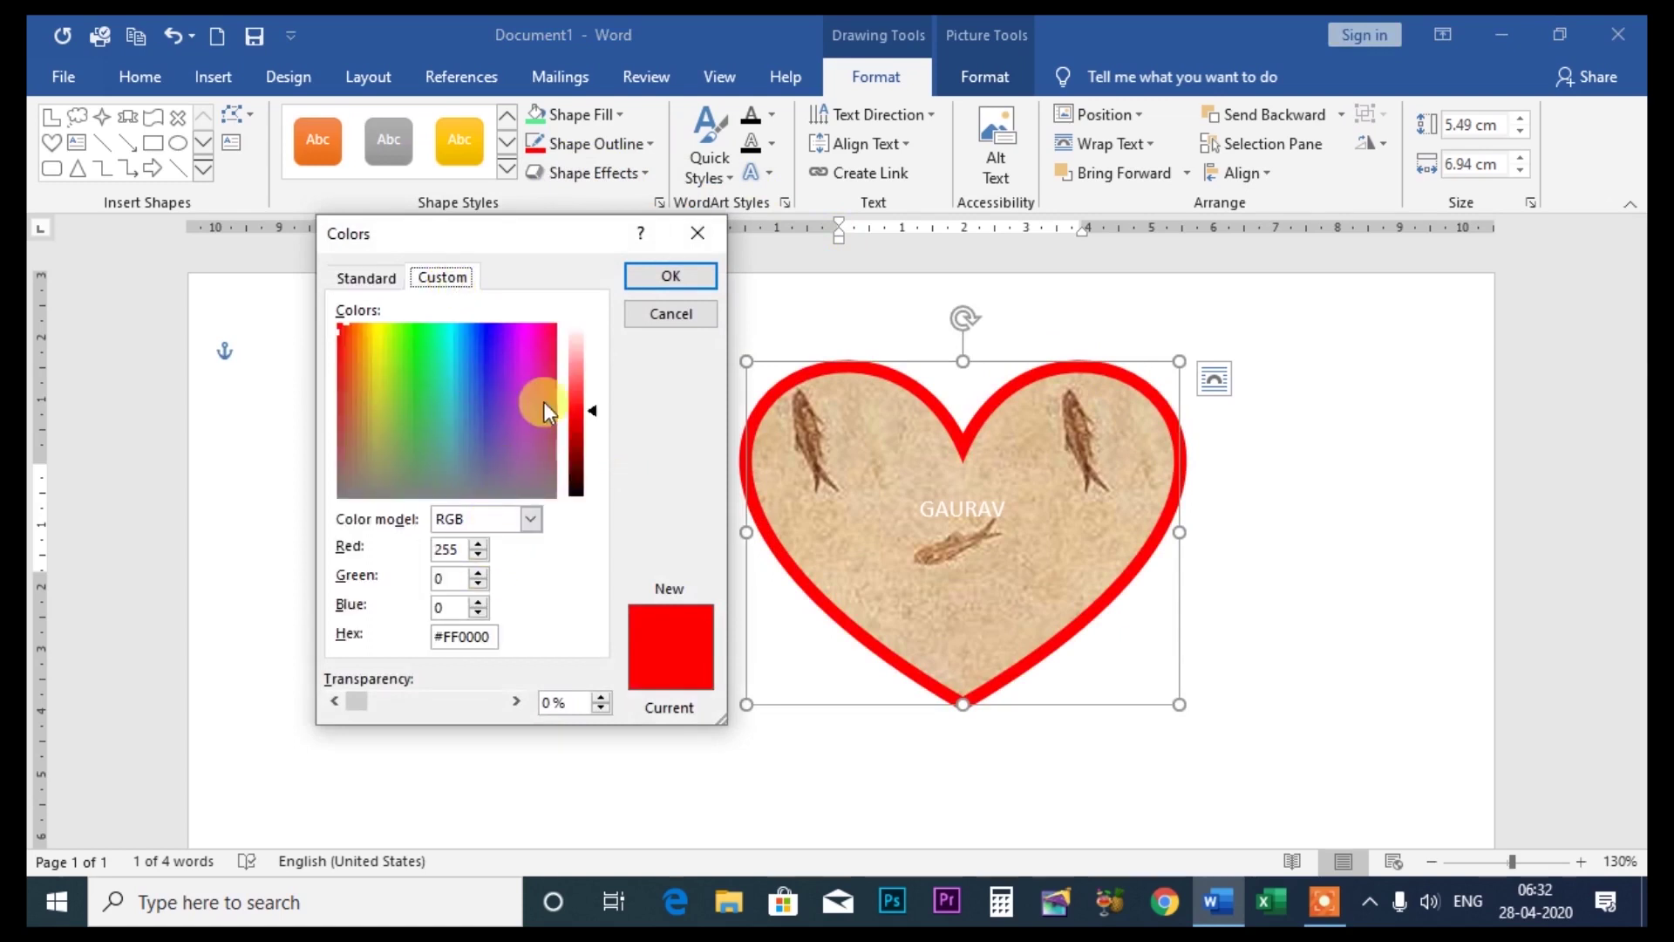
pyautogui.click(362, 277)
pyautogui.click(430, 488)
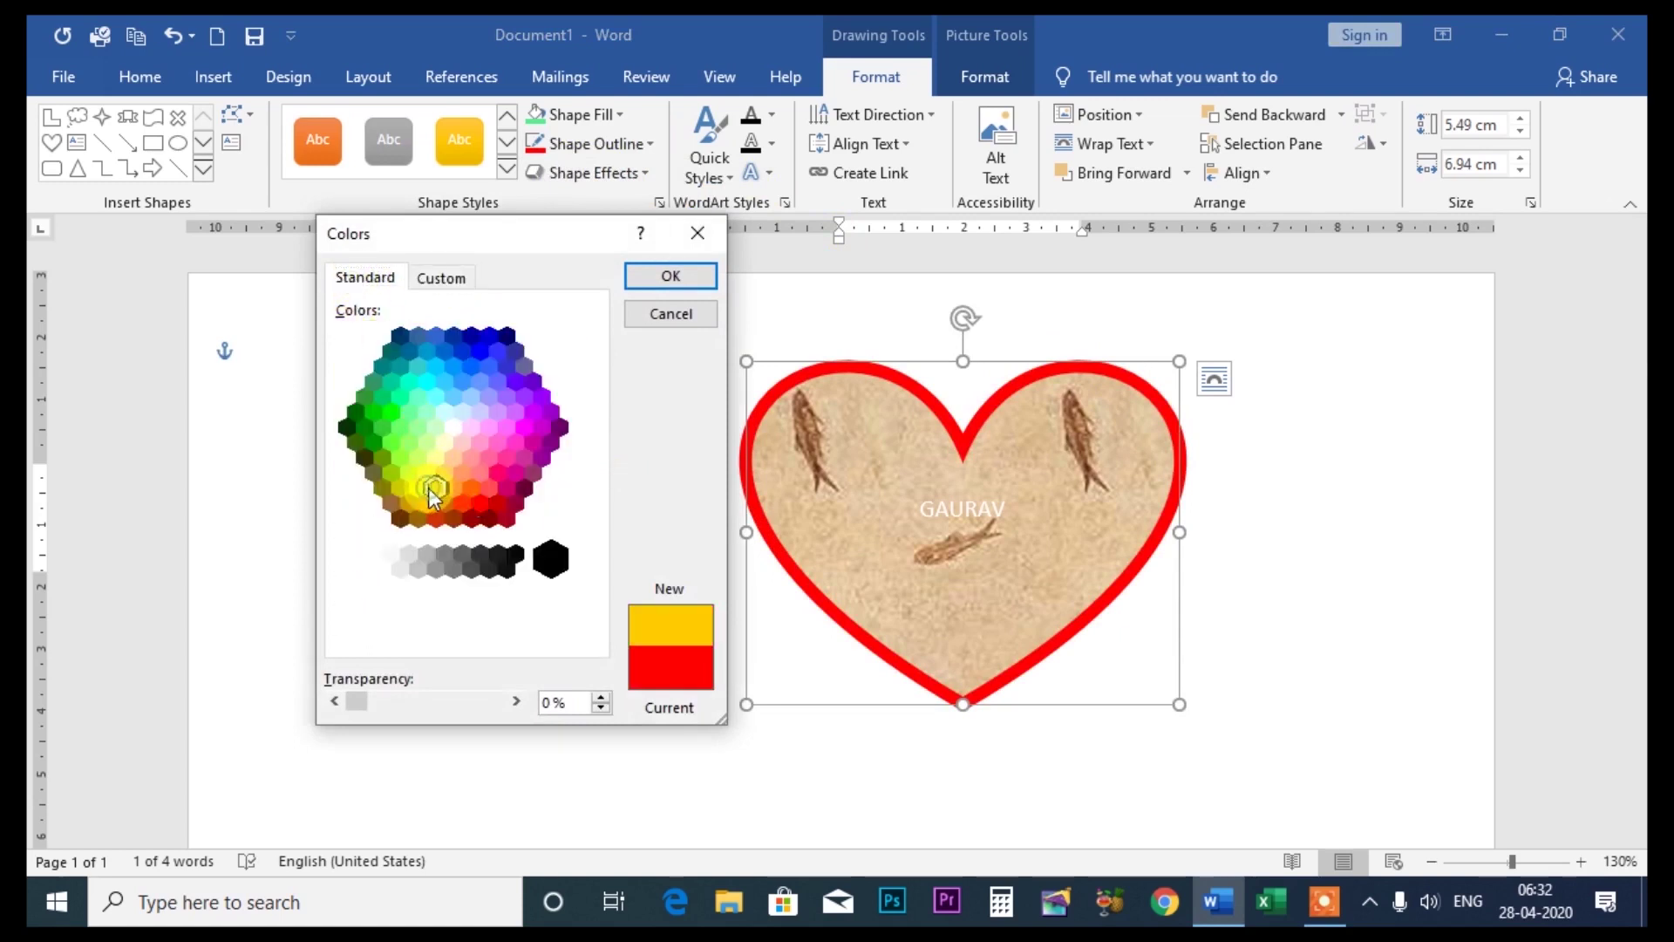
pyautogui.click(386, 413)
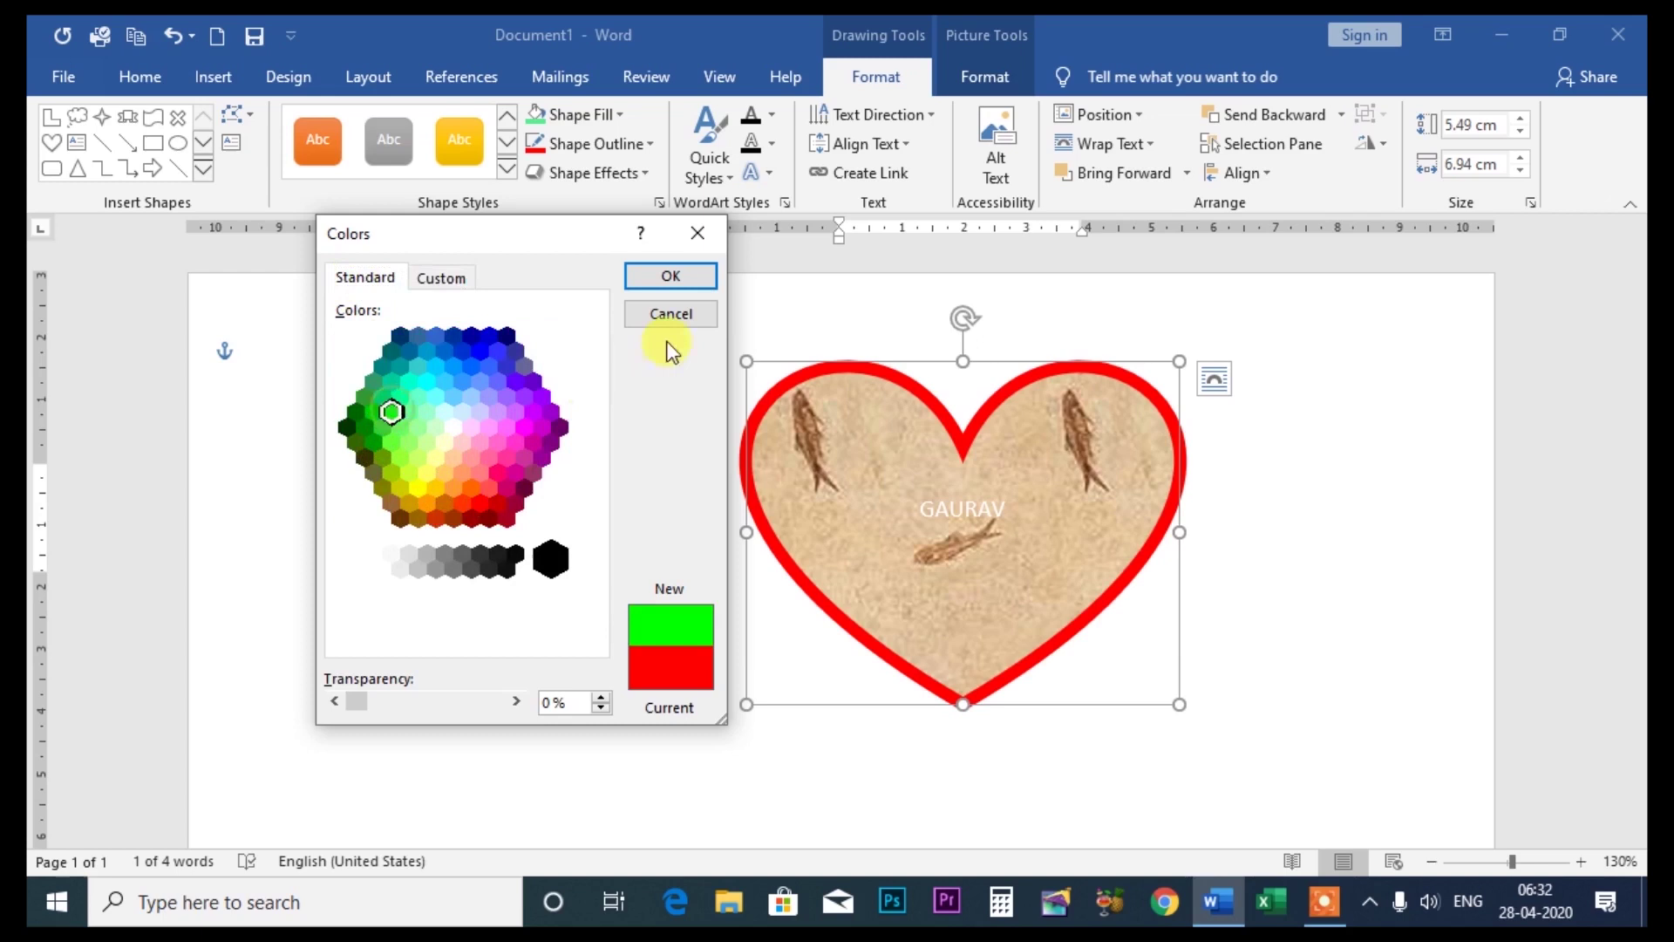
pyautogui.click(670, 276)
pyautogui.click(645, 144)
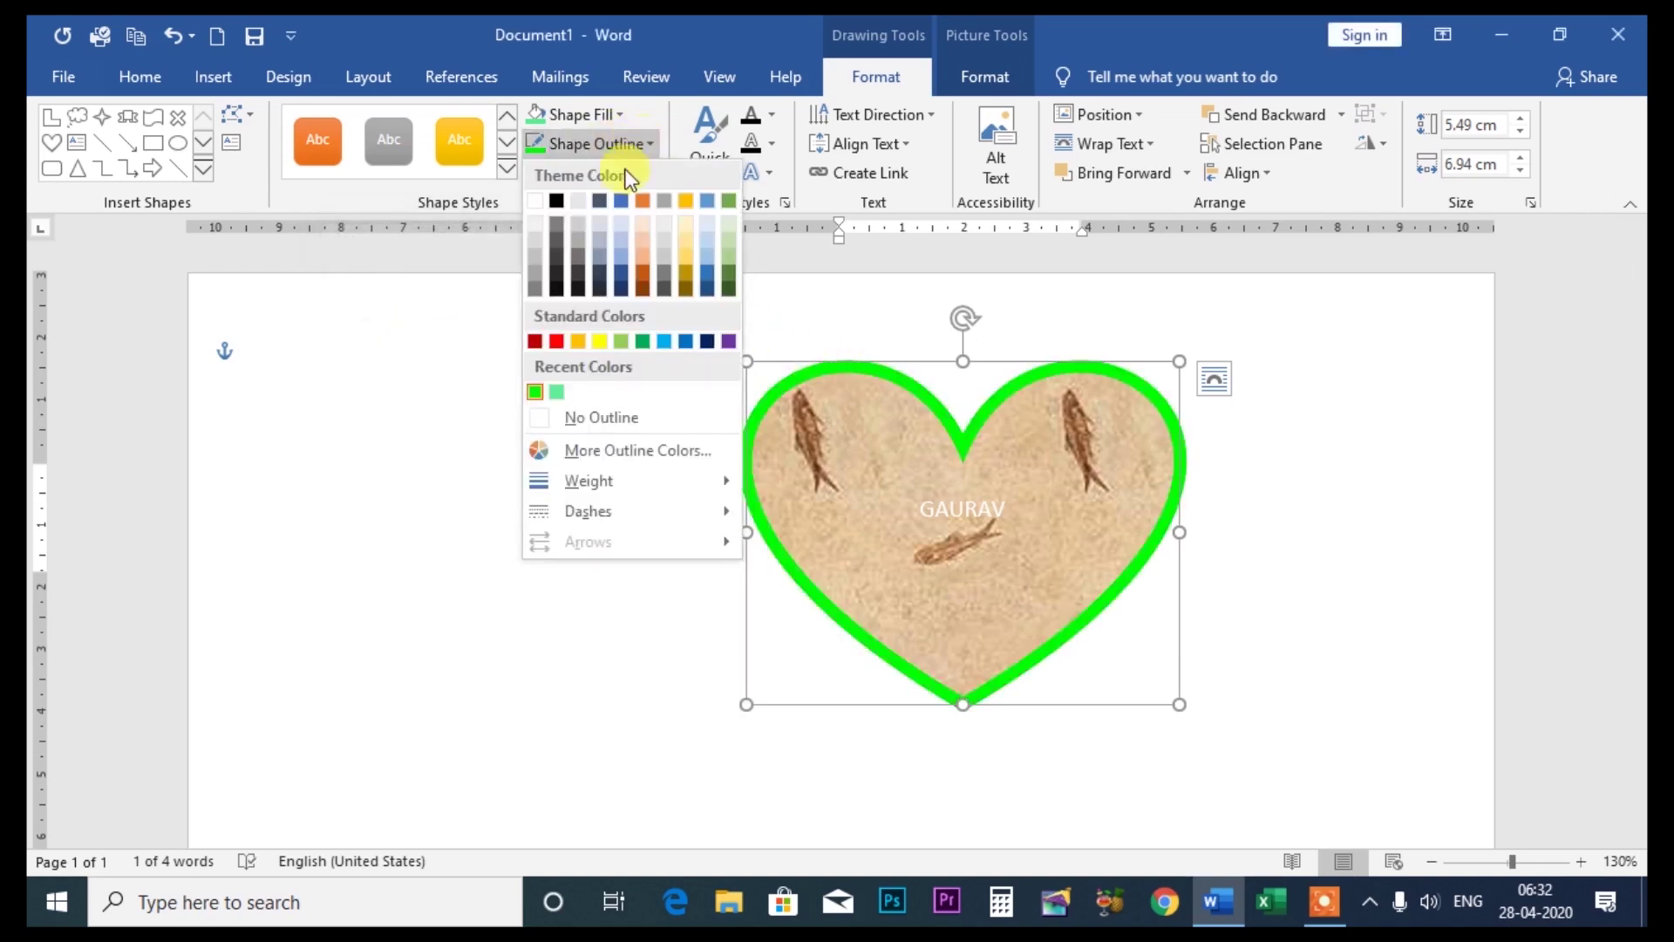
pyautogui.moveTo(588, 481)
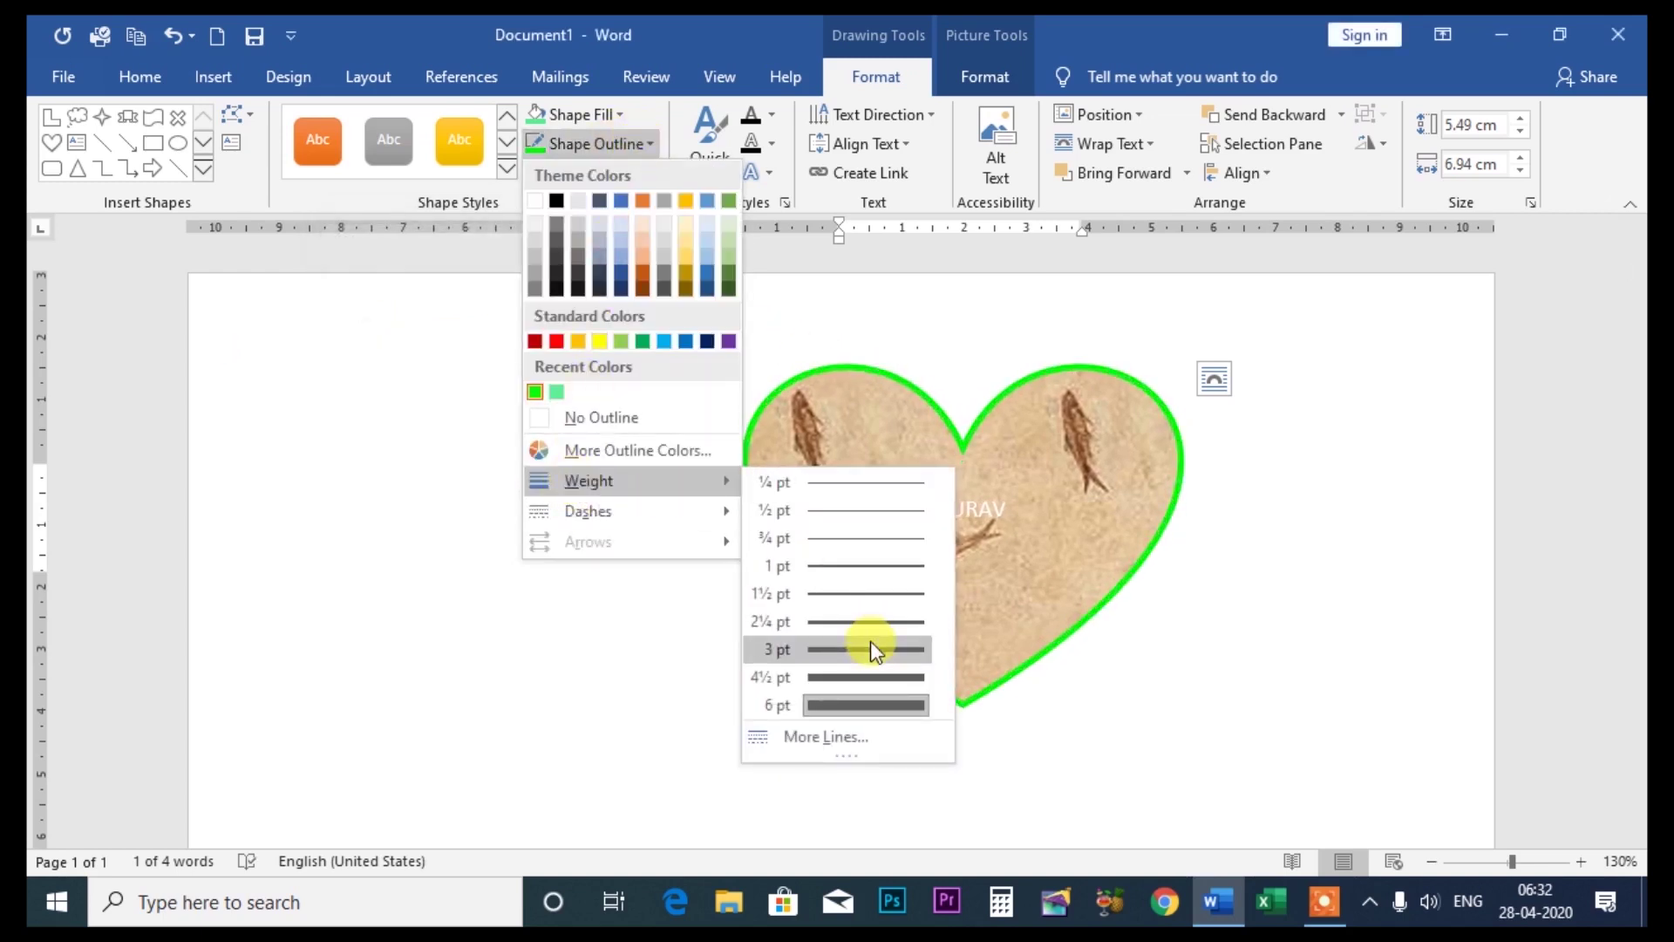
# Set the outline to a solid red line 7 pt wide in the line options
pyautogui.click(823, 738)
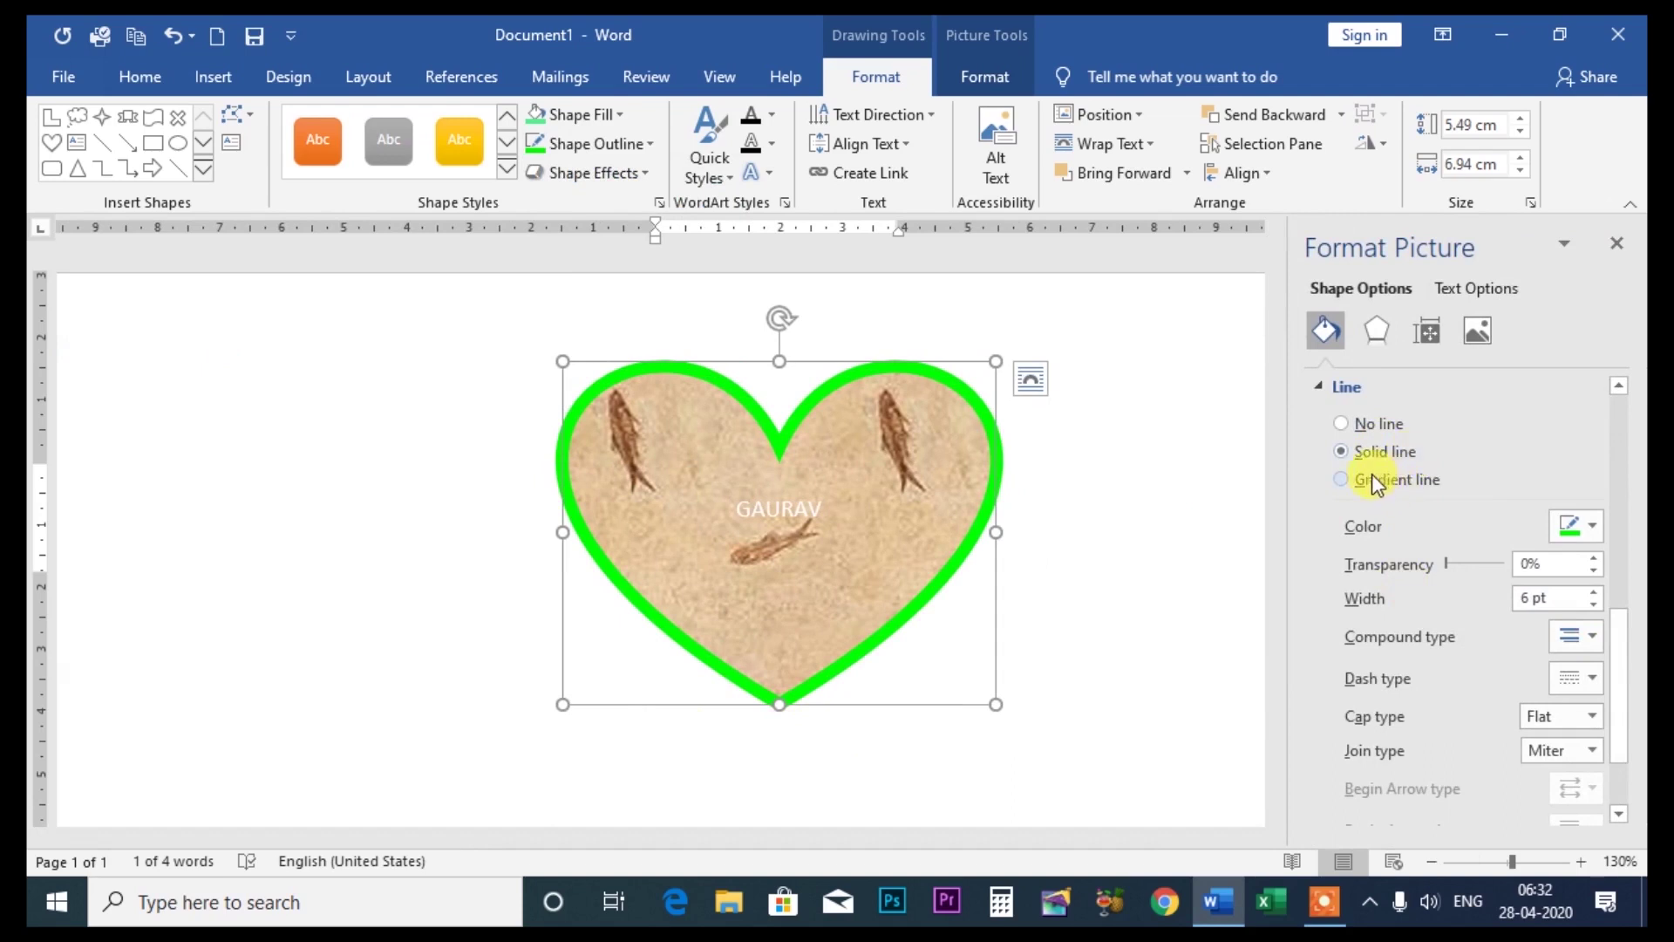
pyautogui.click(1382, 478)
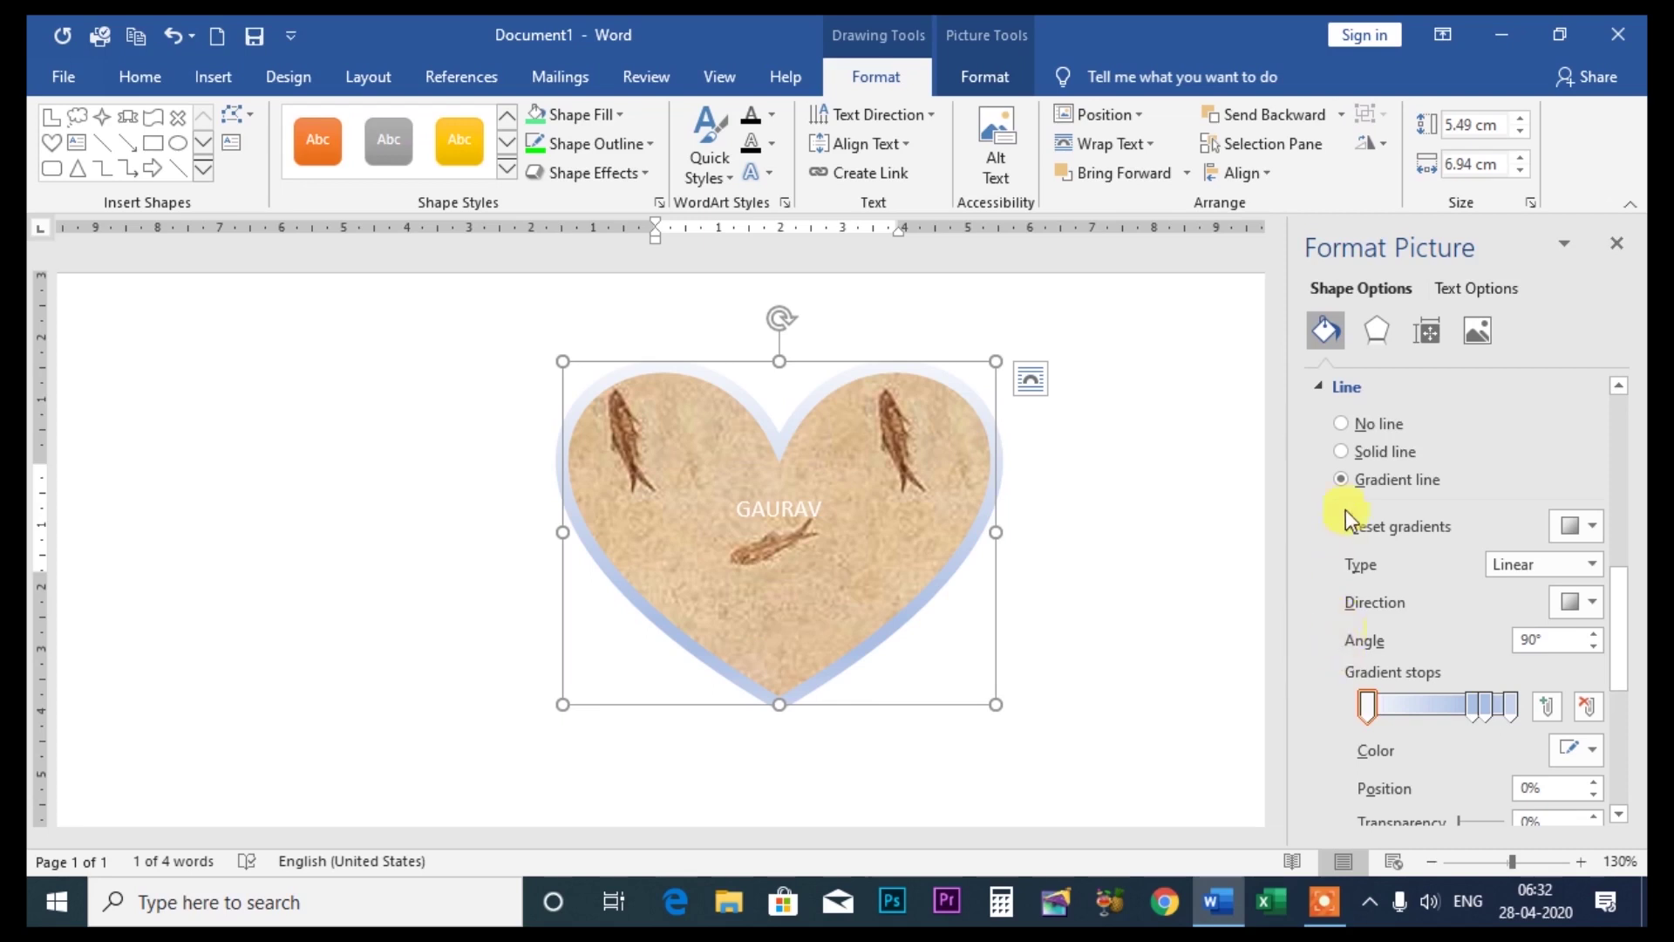
pyautogui.click(1344, 448)
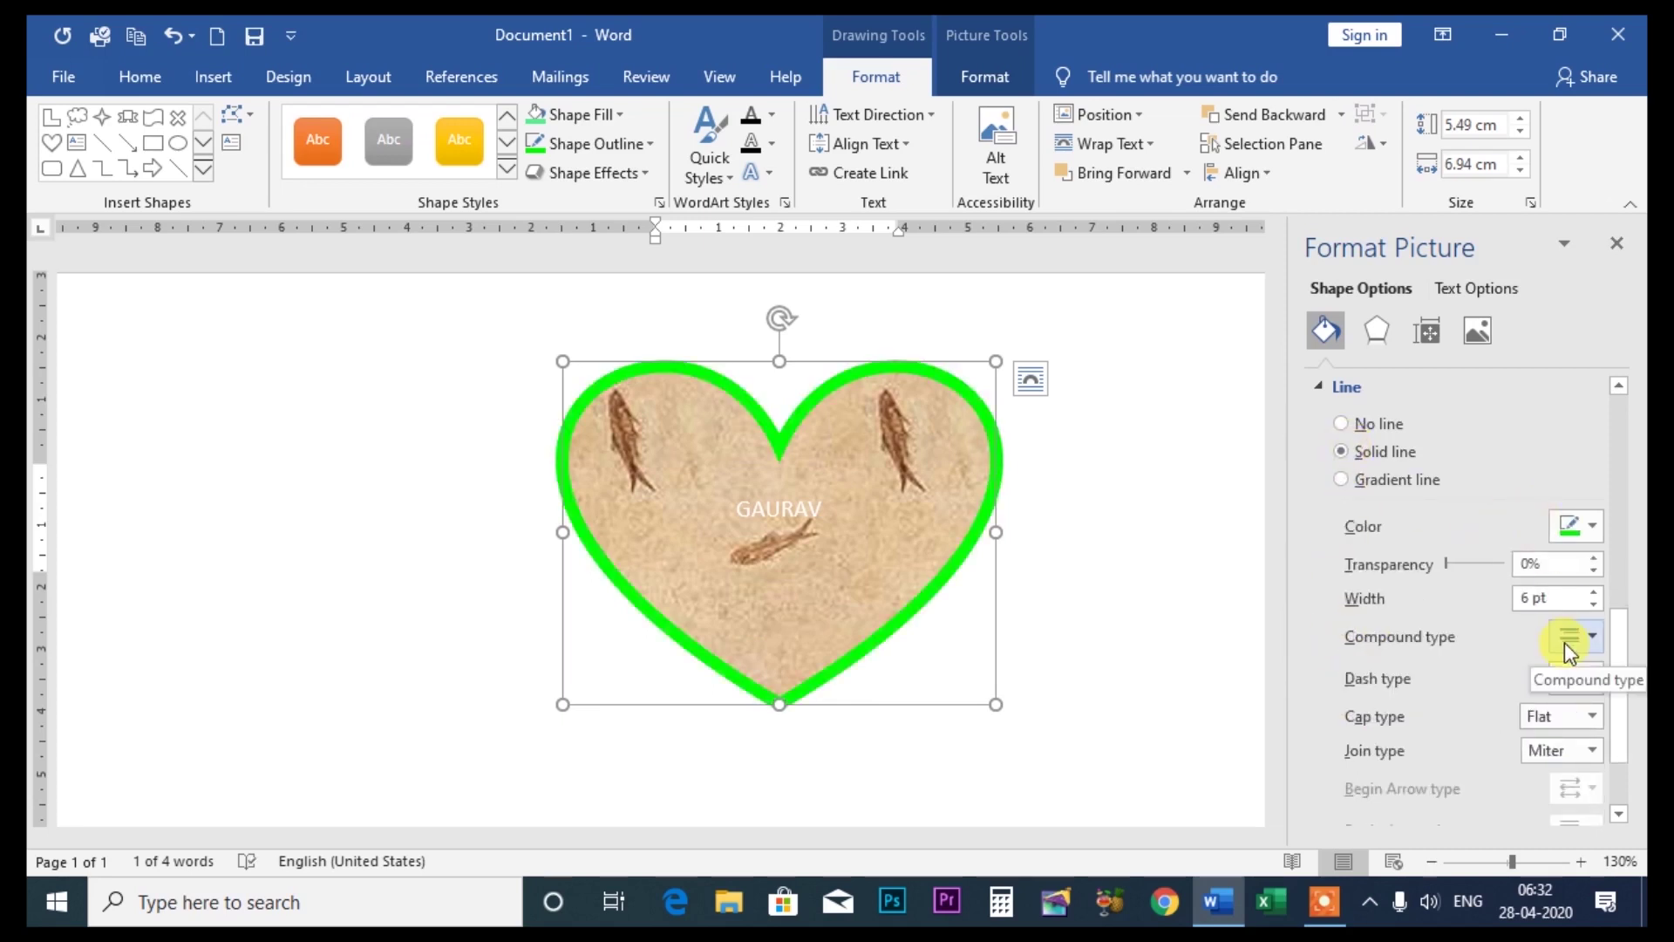
pyautogui.click(1597, 536)
pyautogui.click(1461, 722)
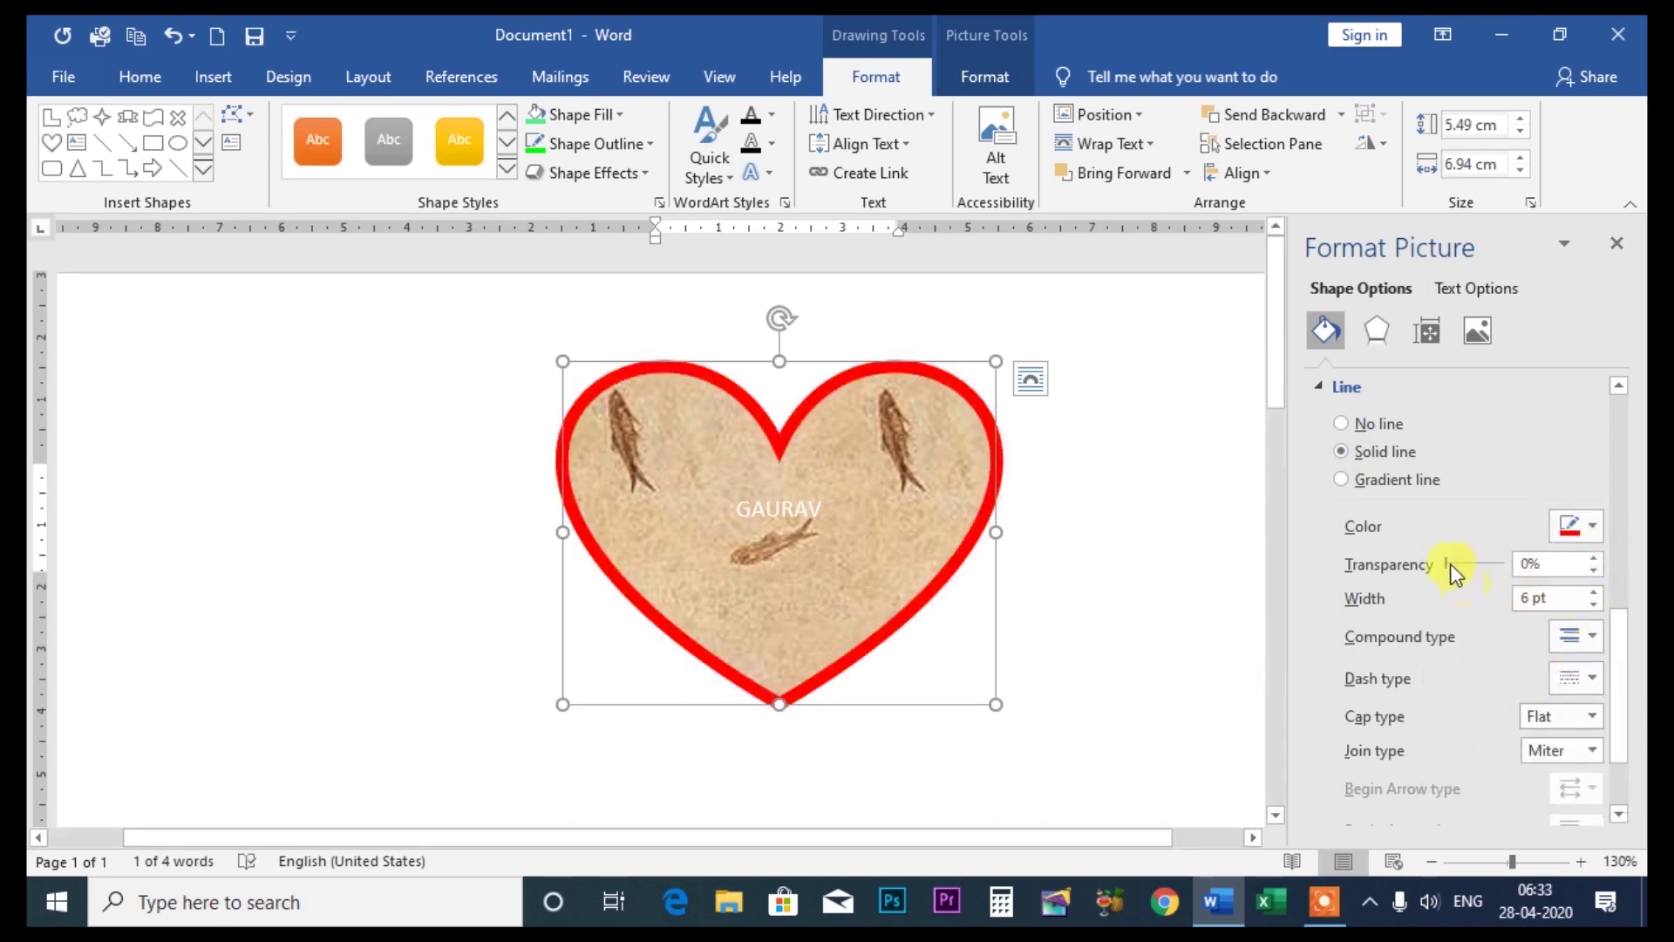
pyautogui.moveTo(1450, 567)
pyautogui.mouseDown()
pyautogui.moveTo(1479, 576)
pyautogui.moveTo(1455, 571)
pyautogui.mouseUp()
pyautogui.click(1593, 593)
pyautogui.click(1594, 593)
pyautogui.click(1594, 592)
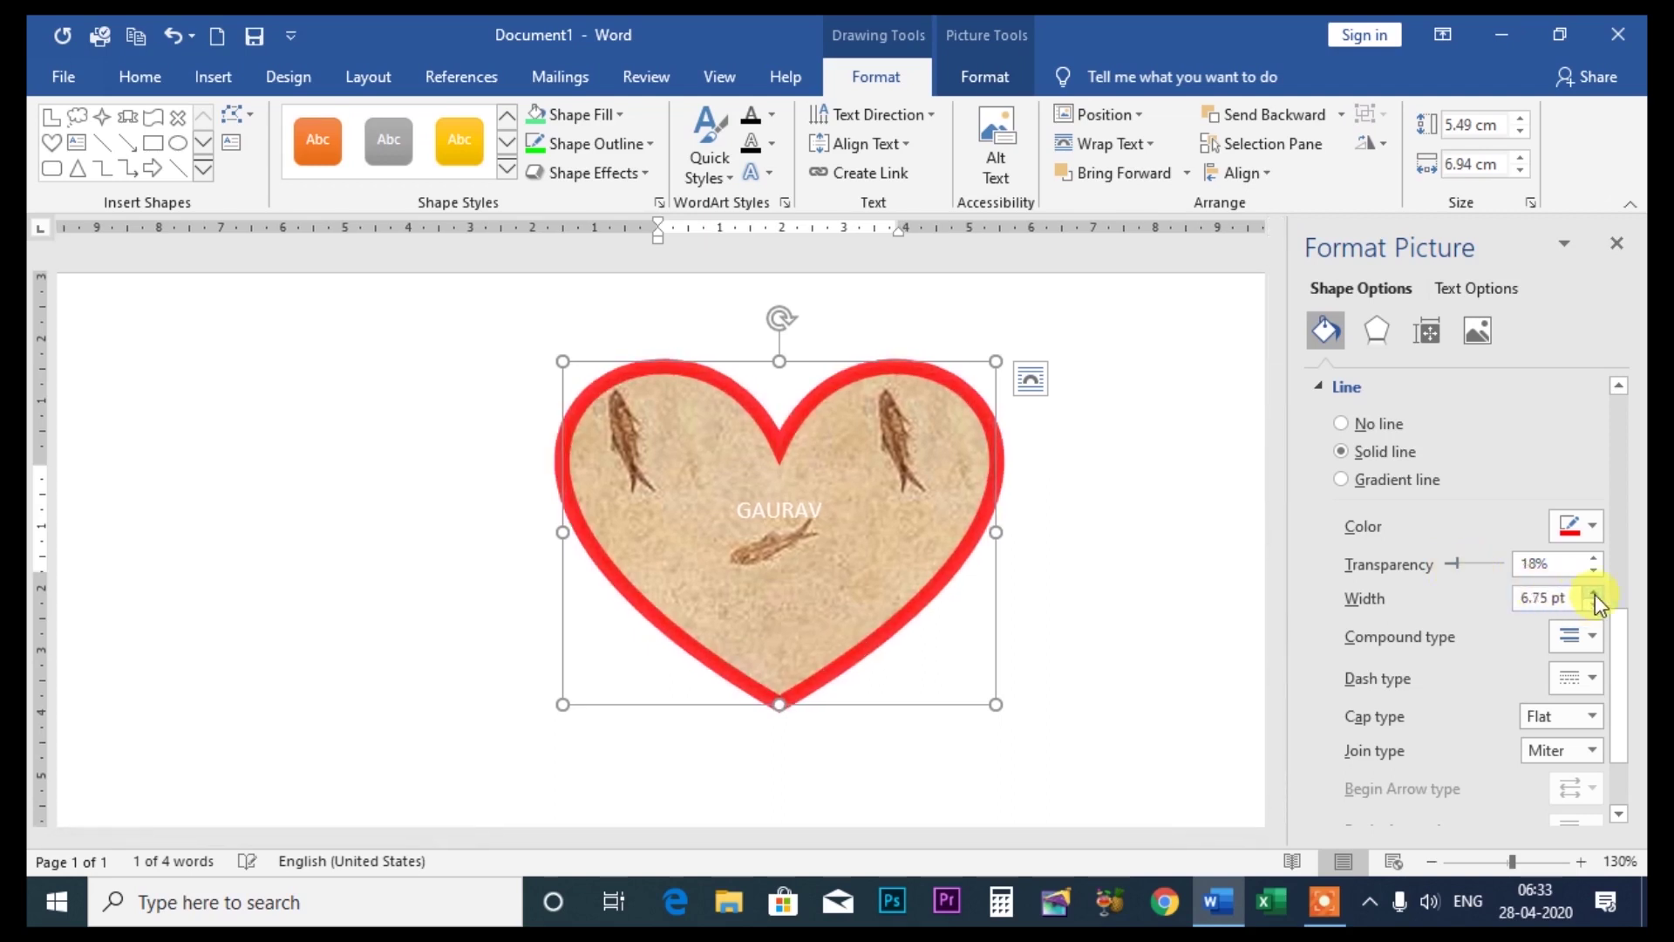
pyautogui.click(1593, 593)
pyautogui.click(1589, 633)
# Give the outline square end caps and round corner joins
pyautogui.click(1587, 691)
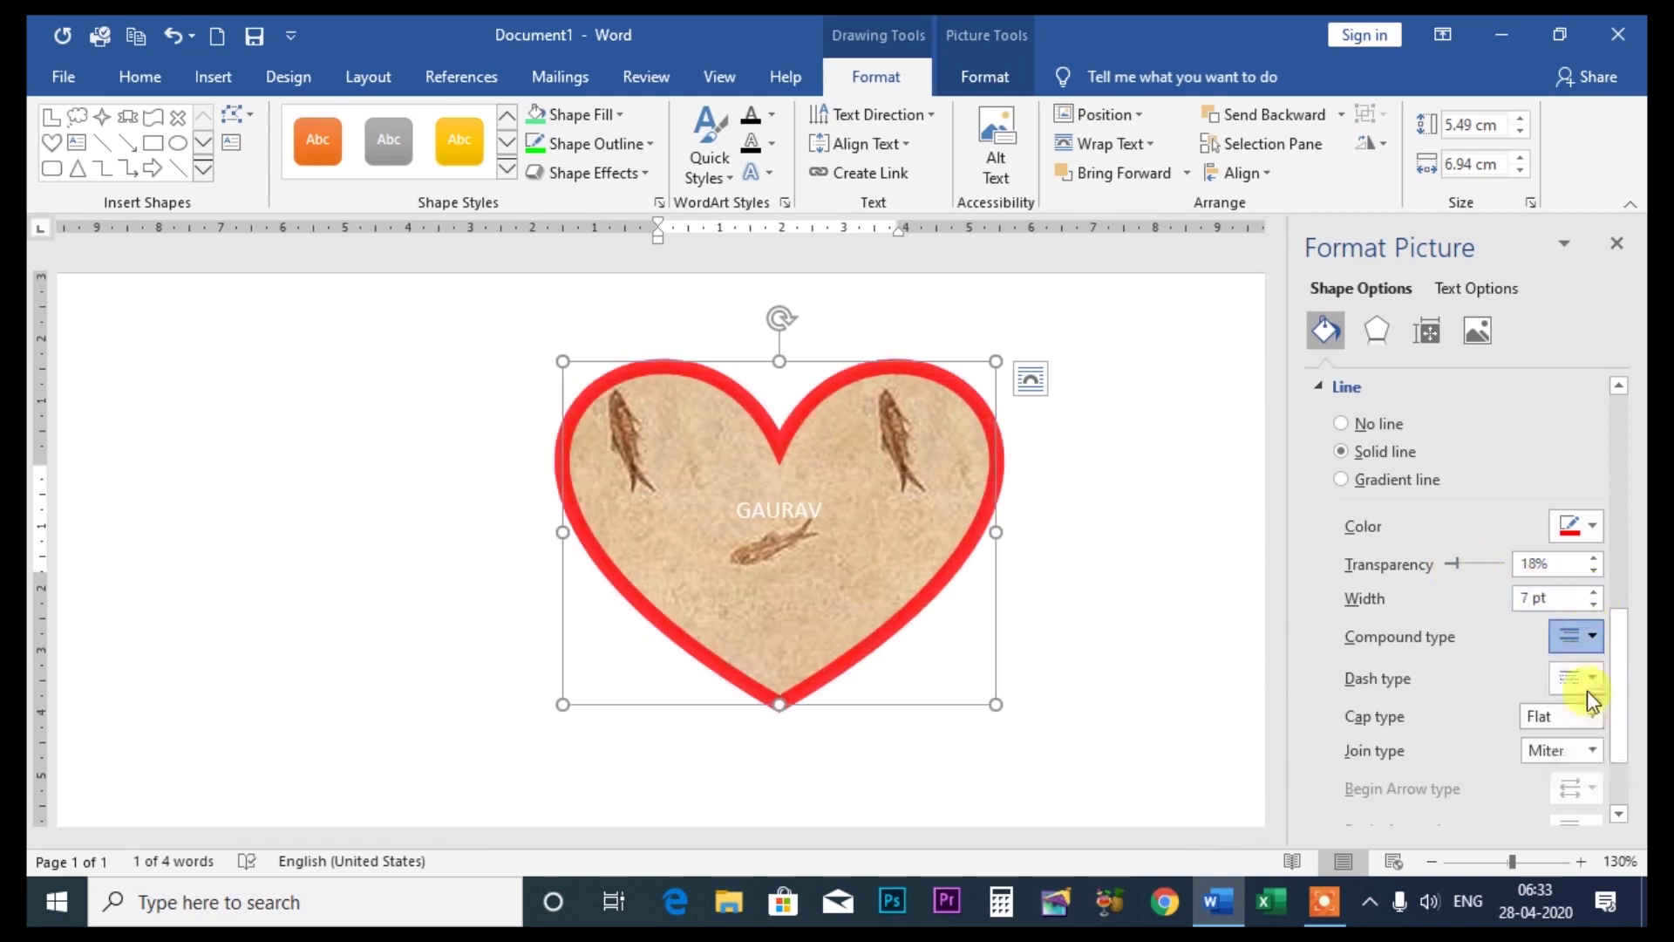
pyautogui.click(1590, 676)
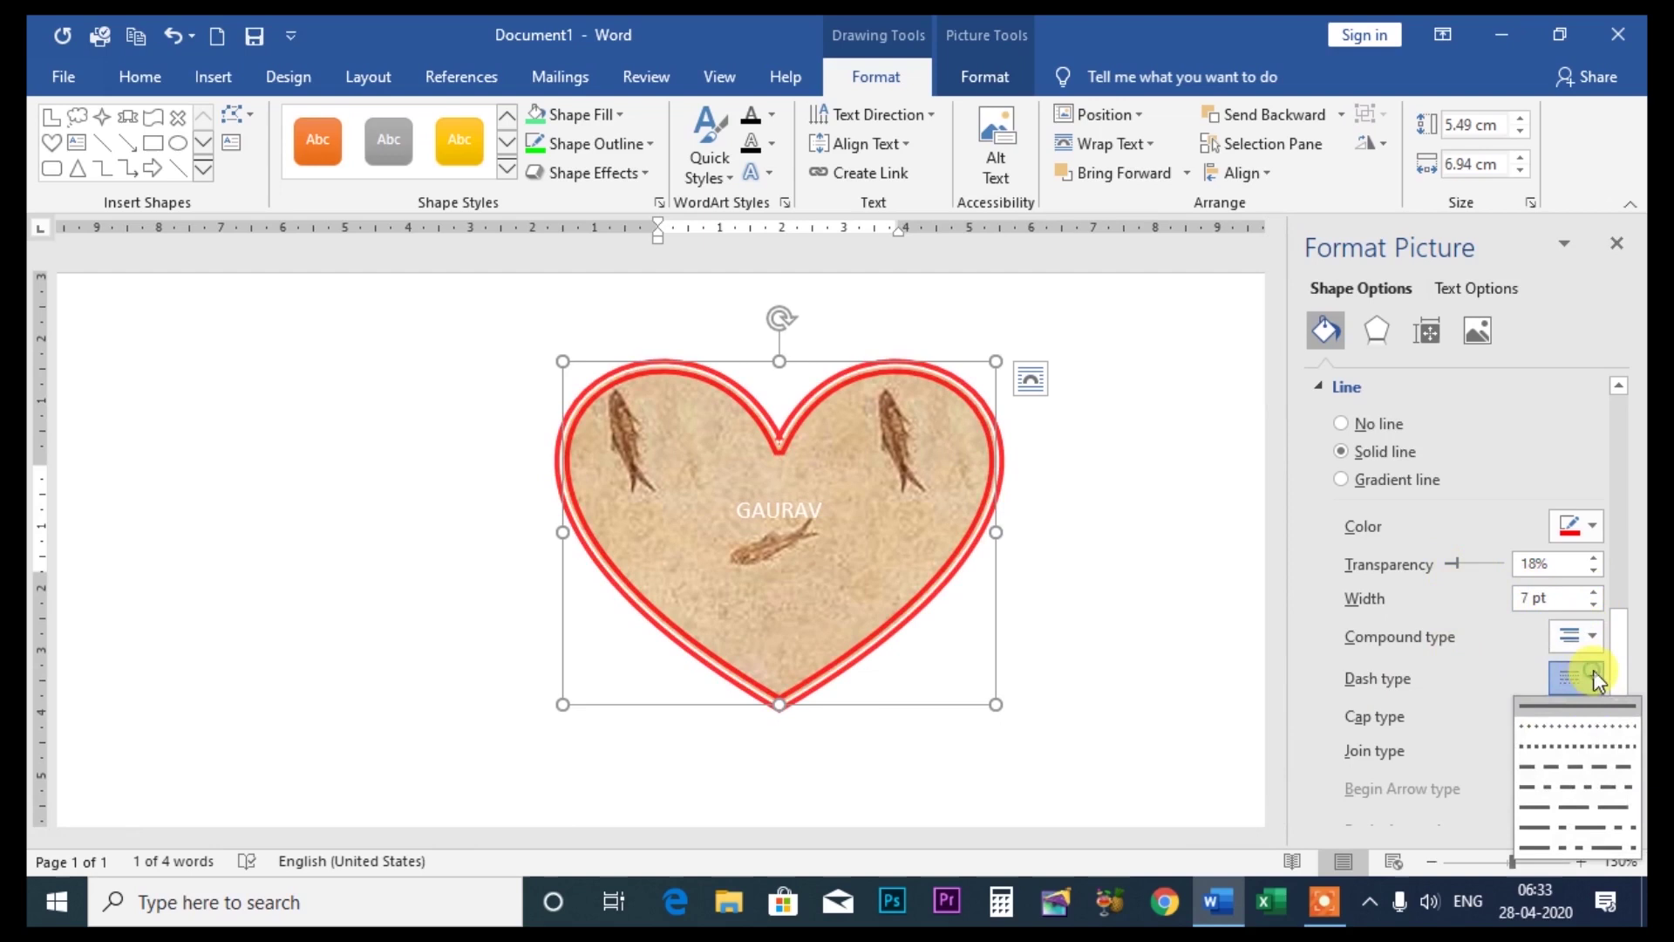
pyautogui.click(1578, 765)
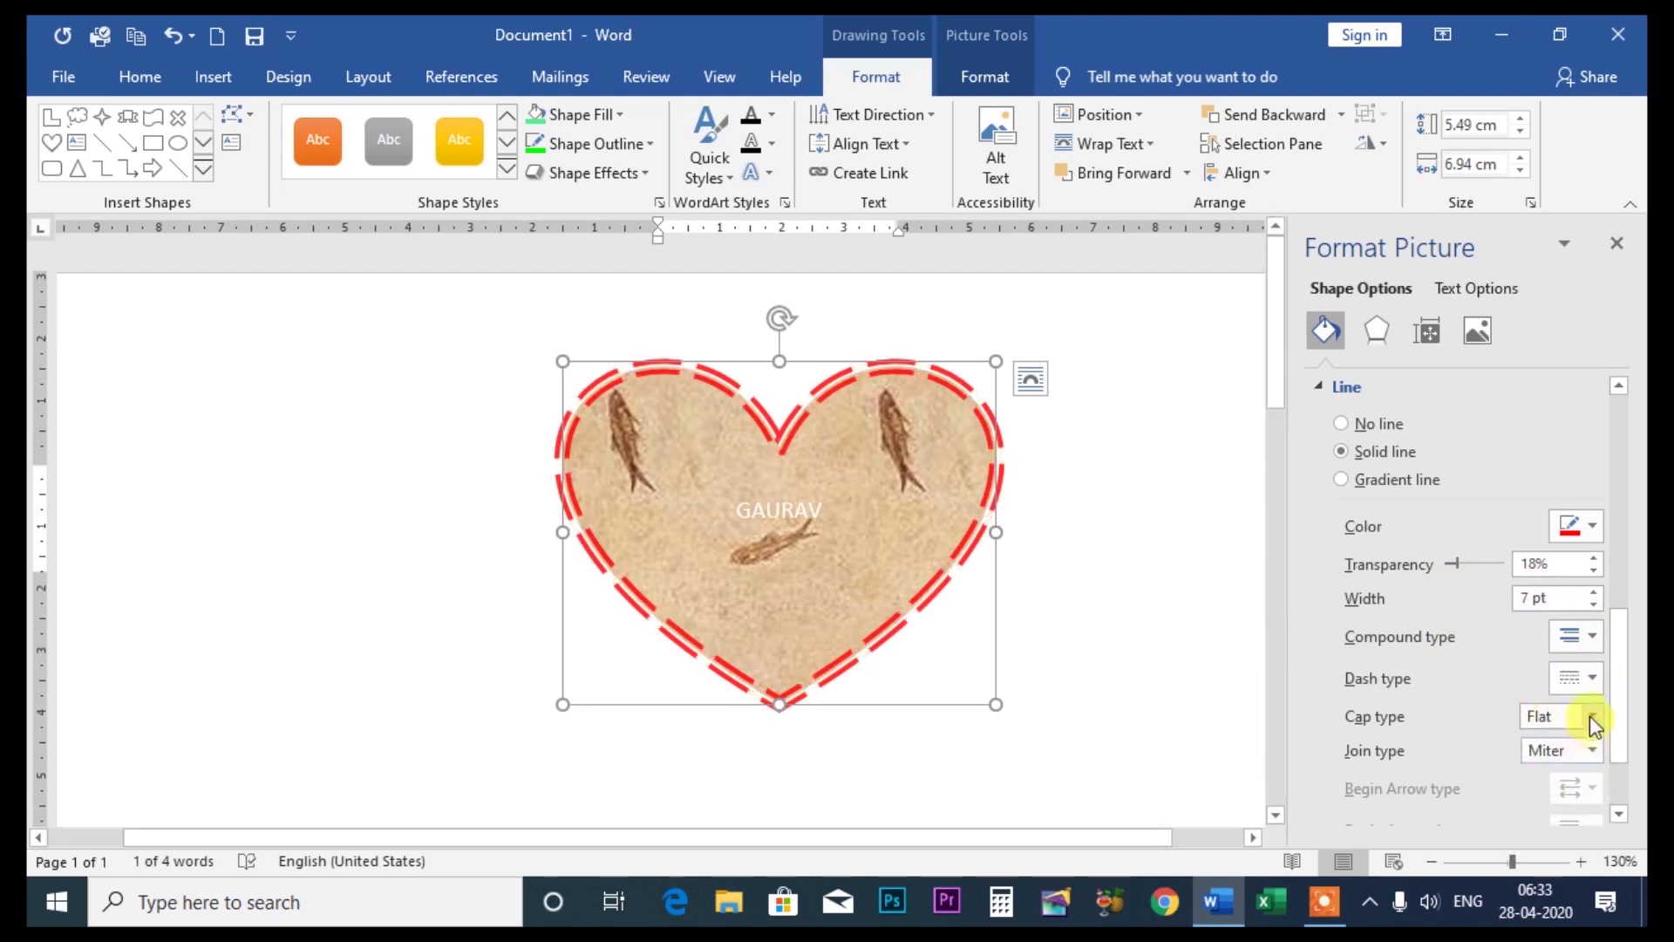
pyautogui.click(1590, 717)
pyautogui.click(1553, 738)
pyautogui.click(1590, 749)
pyautogui.click(1571, 778)
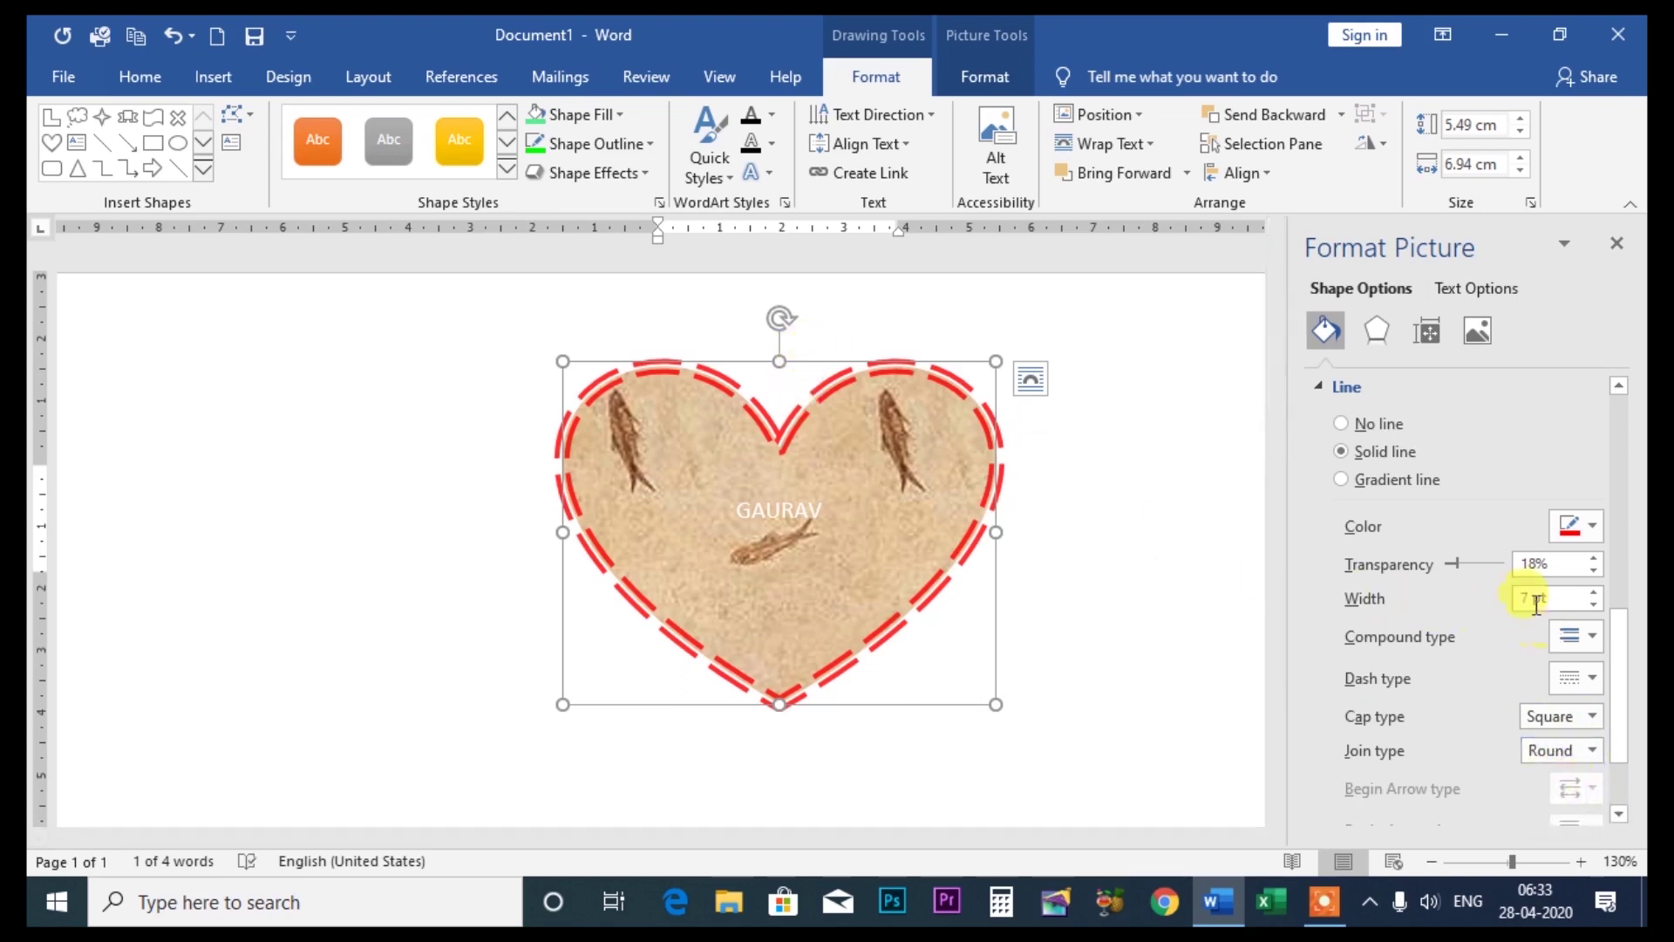
# Restore the red outline to a single, solid (undashed) line
pyautogui.click(1340, 479)
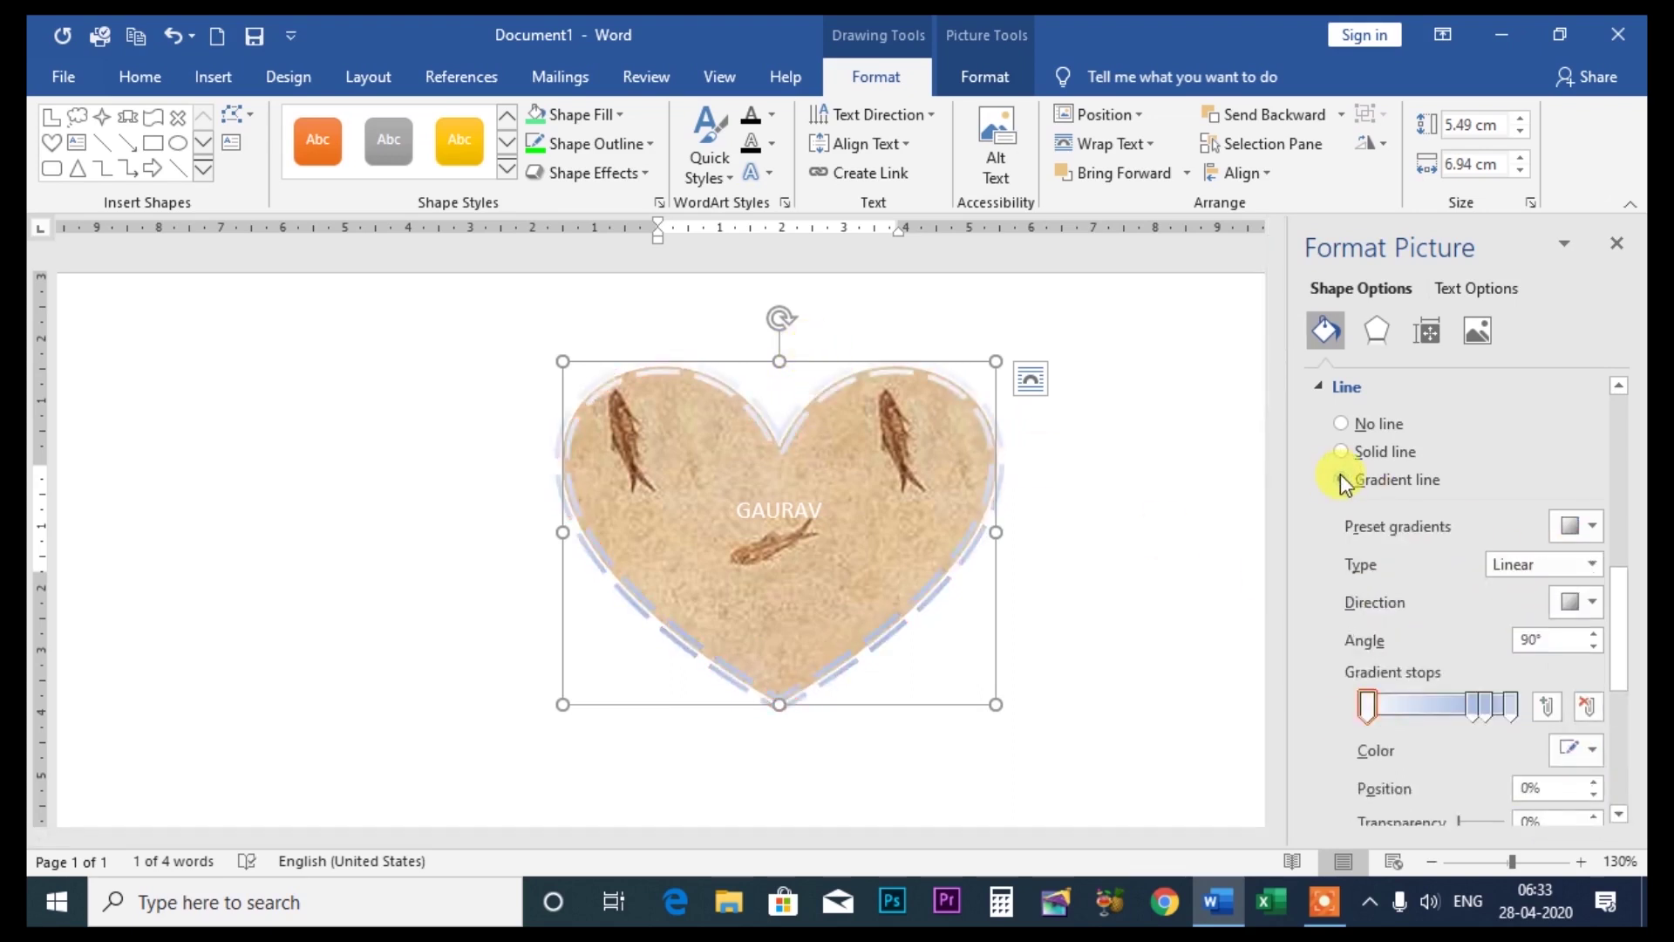
pyautogui.click(1341, 453)
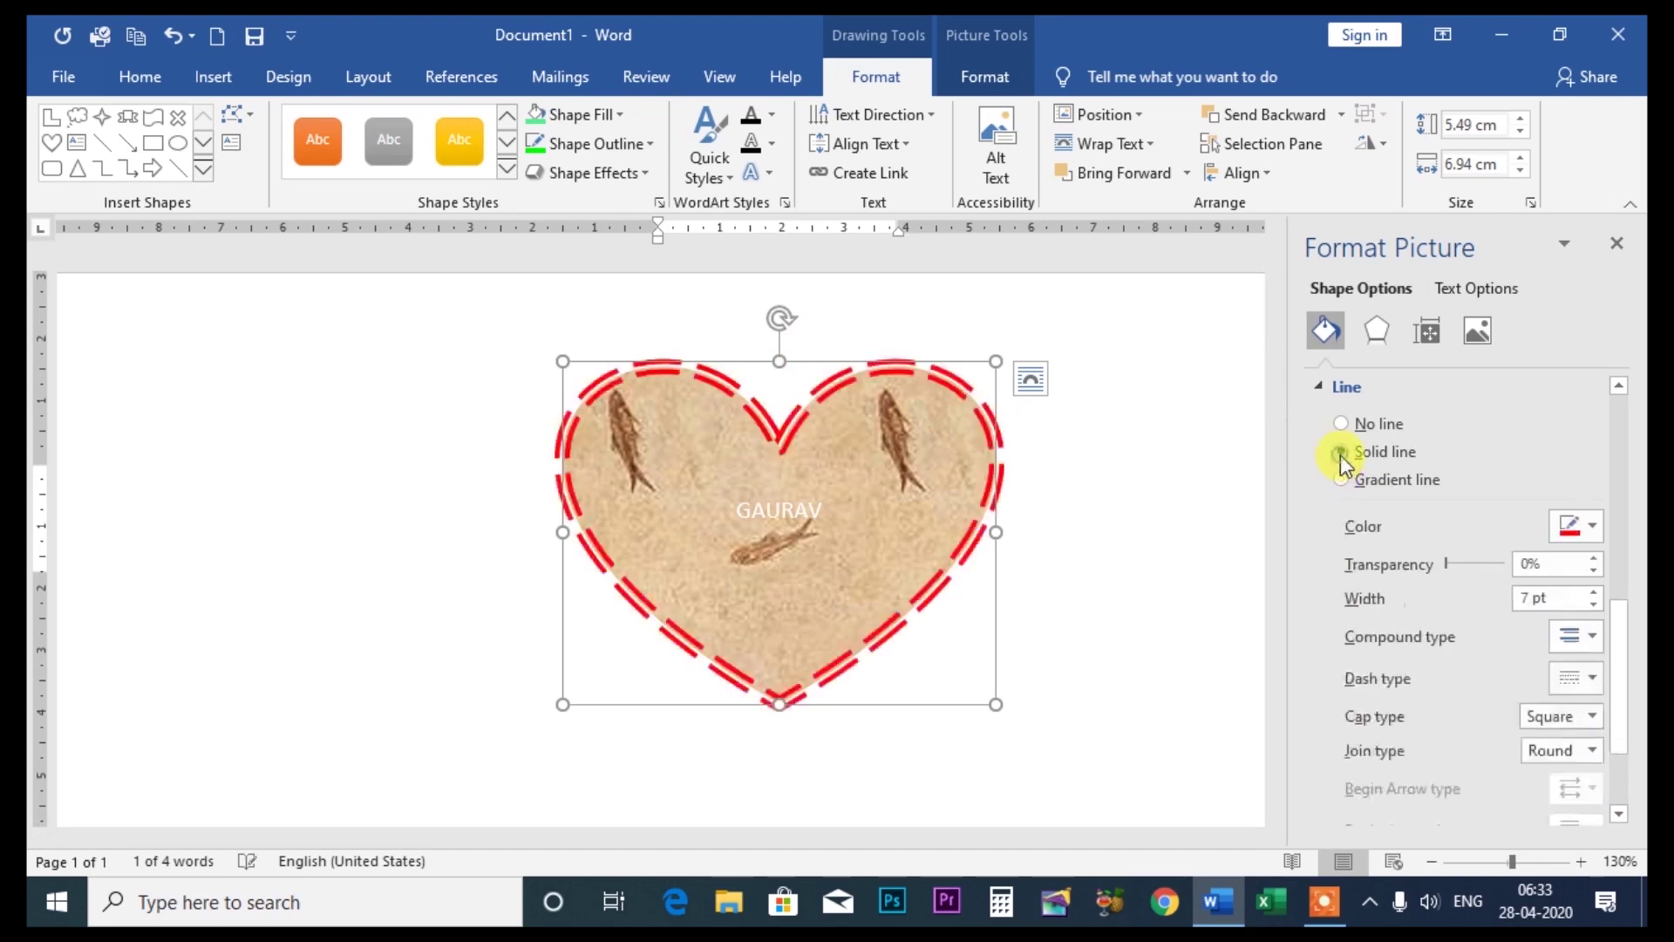
pyautogui.click(1586, 634)
pyautogui.click(1592, 666)
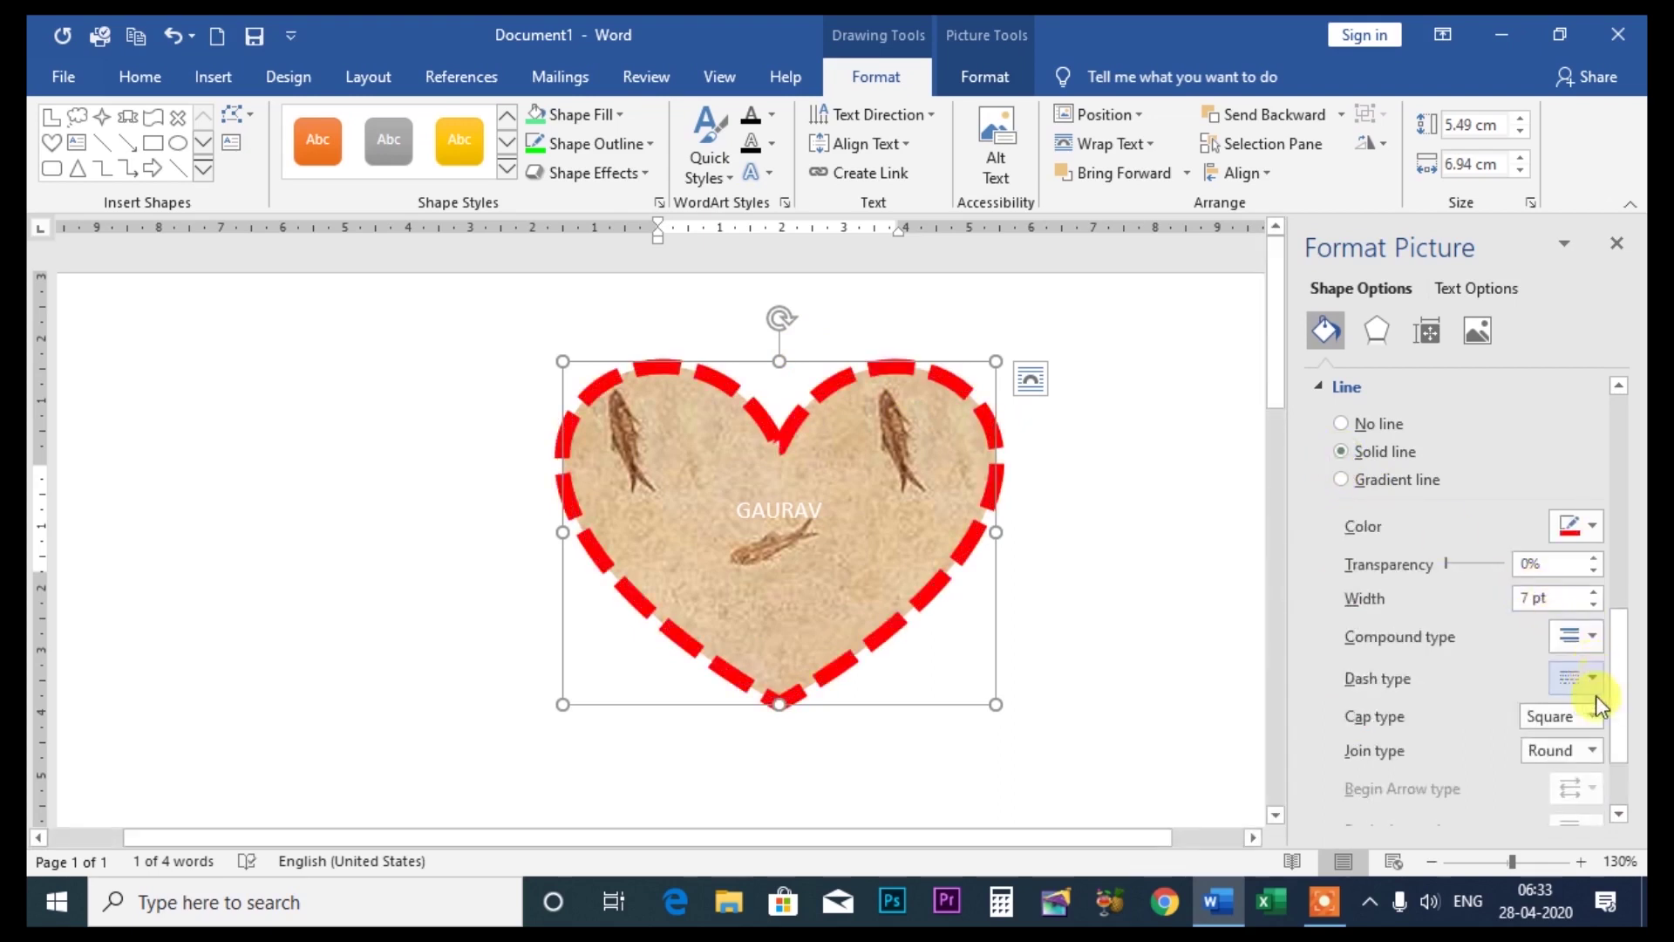
pyautogui.click(1592, 678)
pyautogui.click(1555, 708)
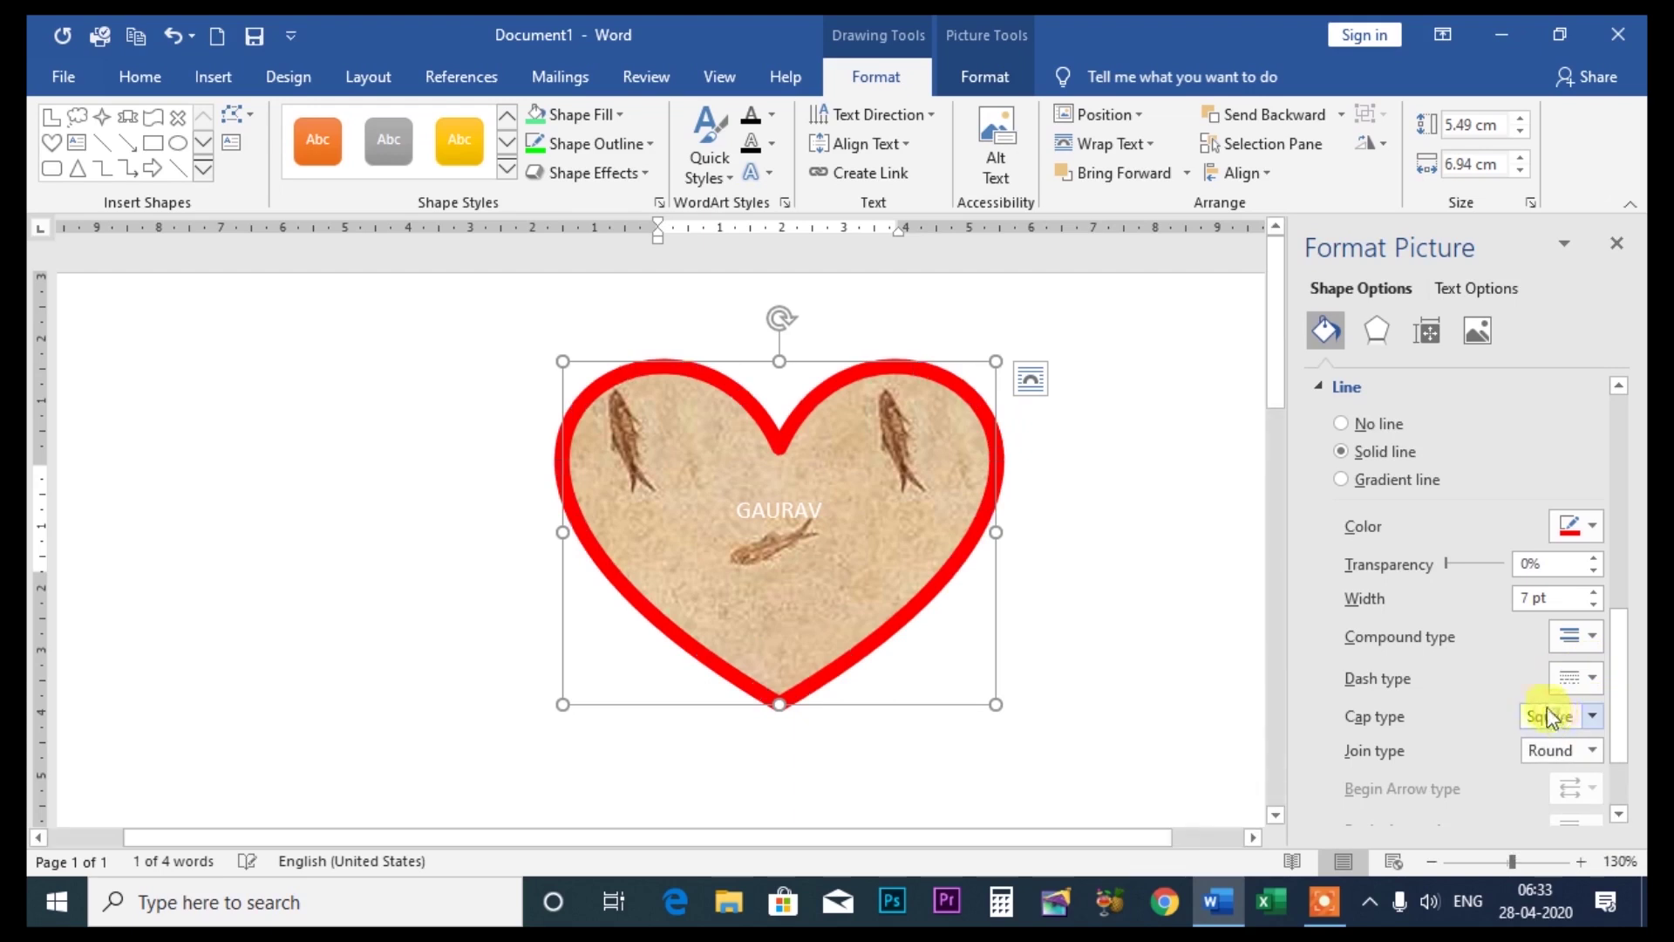
# Switch the outline to a preset gradient line with flipped direction
pyautogui.click(1342, 479)
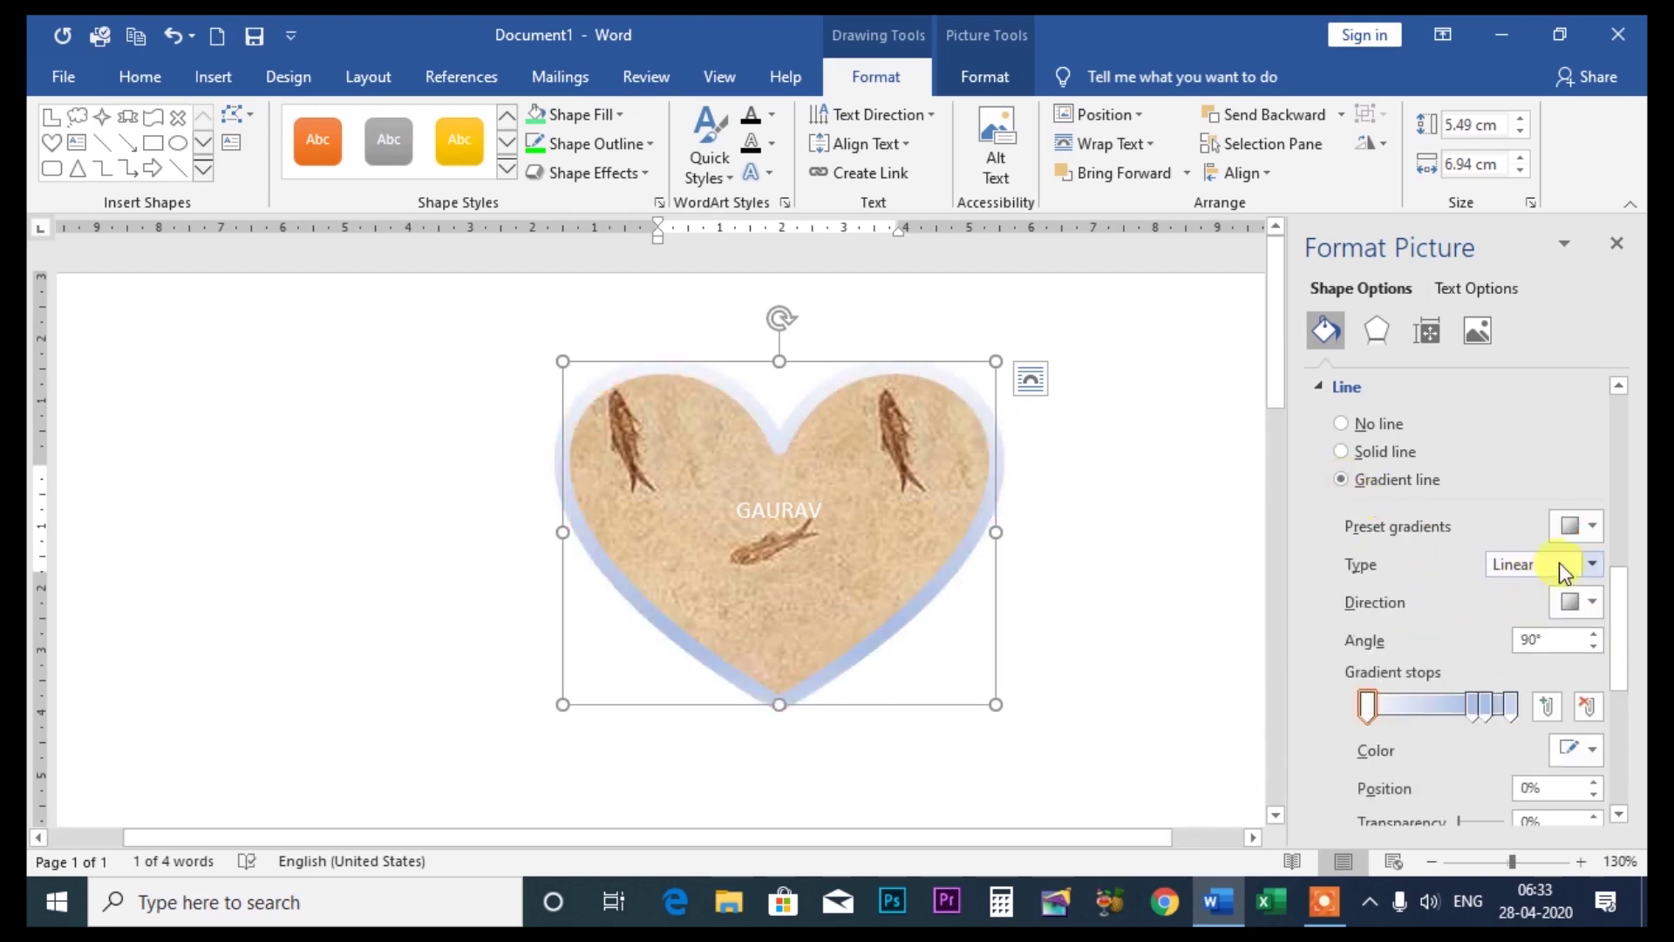
pyautogui.click(1586, 527)
pyautogui.click(1510, 682)
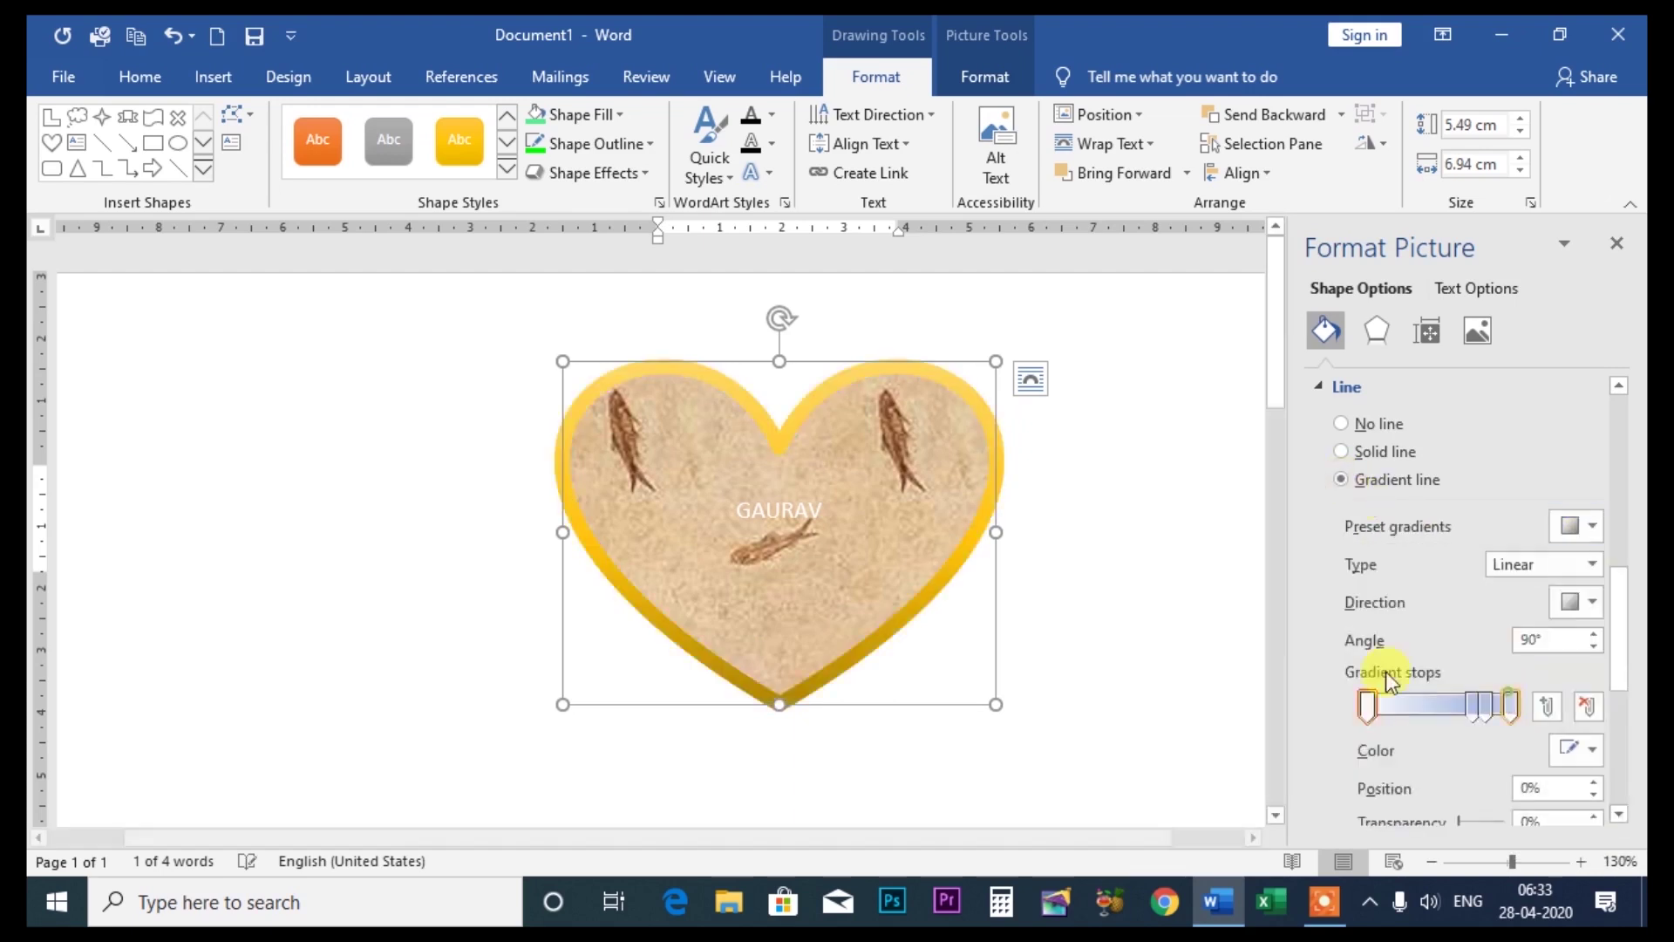
pyautogui.click(1585, 601)
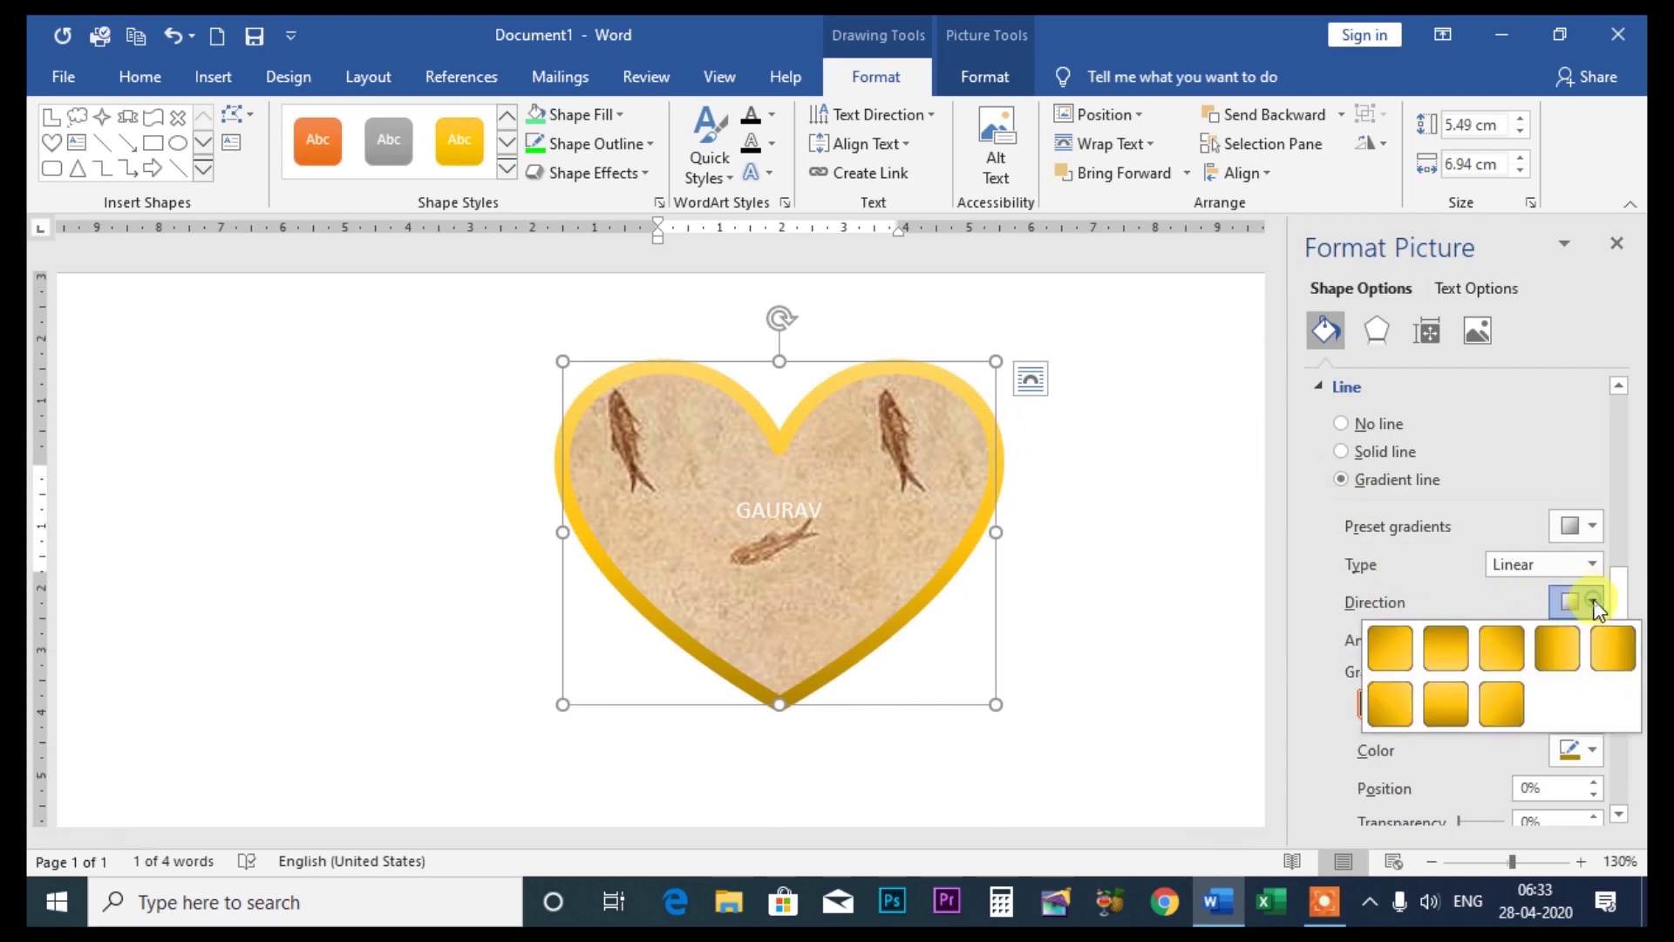
pyautogui.click(1447, 667)
# Recolour the outline gradient stops red, green, and yellow darkened to -100% brightness
pyautogui.click(1368, 702)
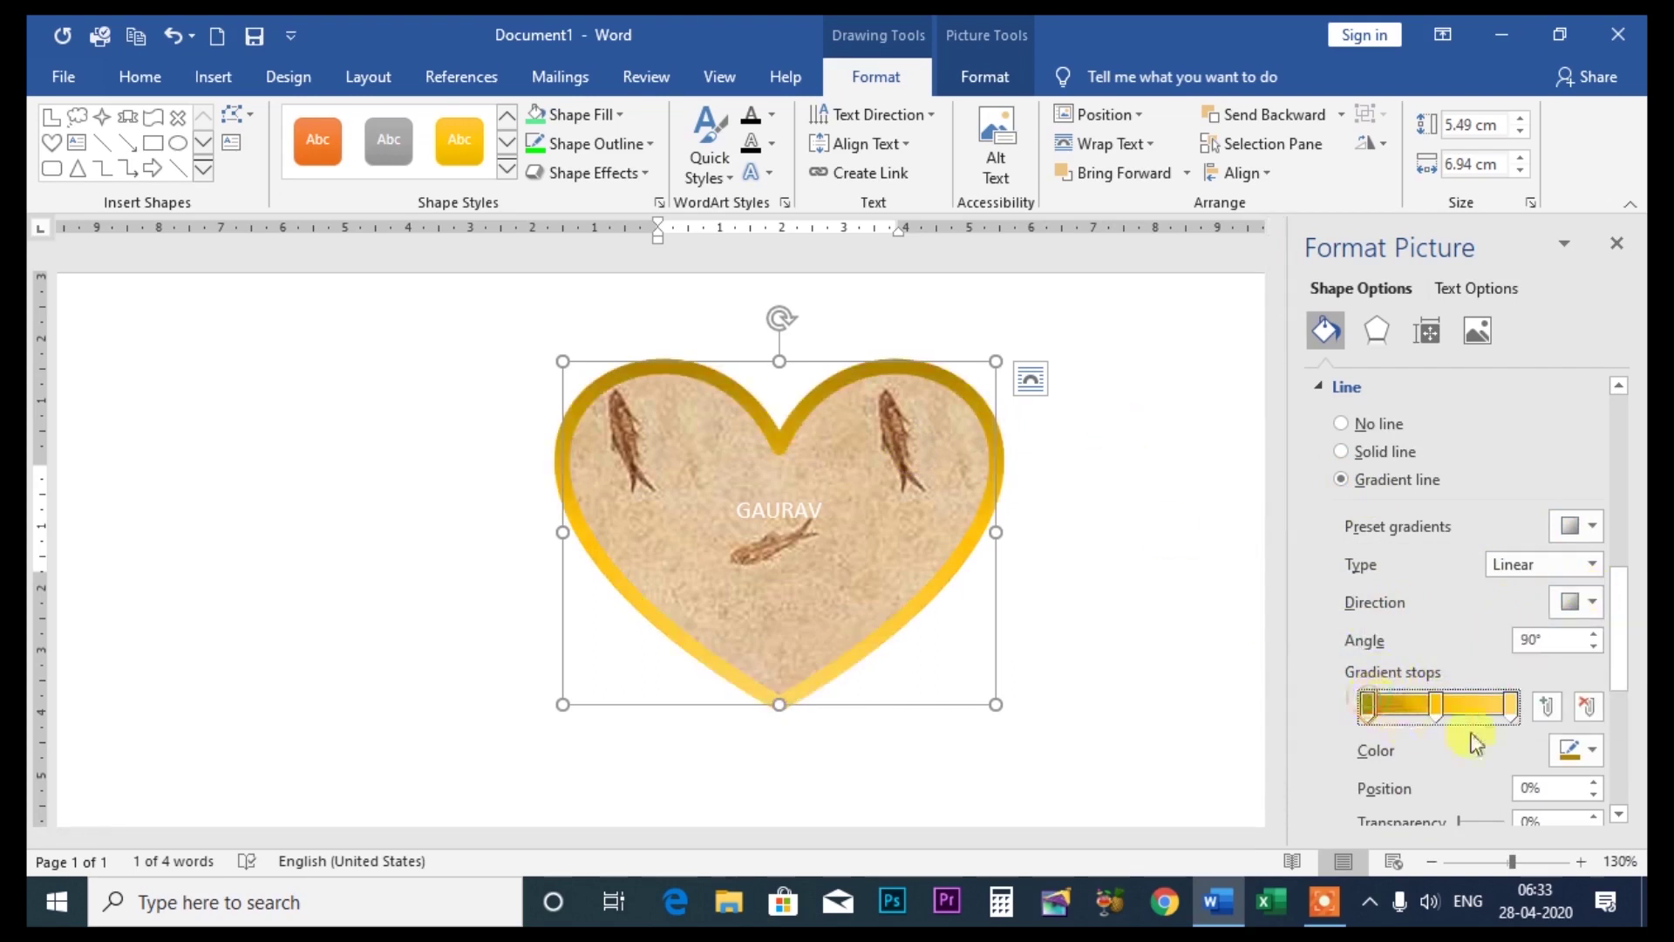
pyautogui.click(1587, 748)
pyautogui.click(1426, 640)
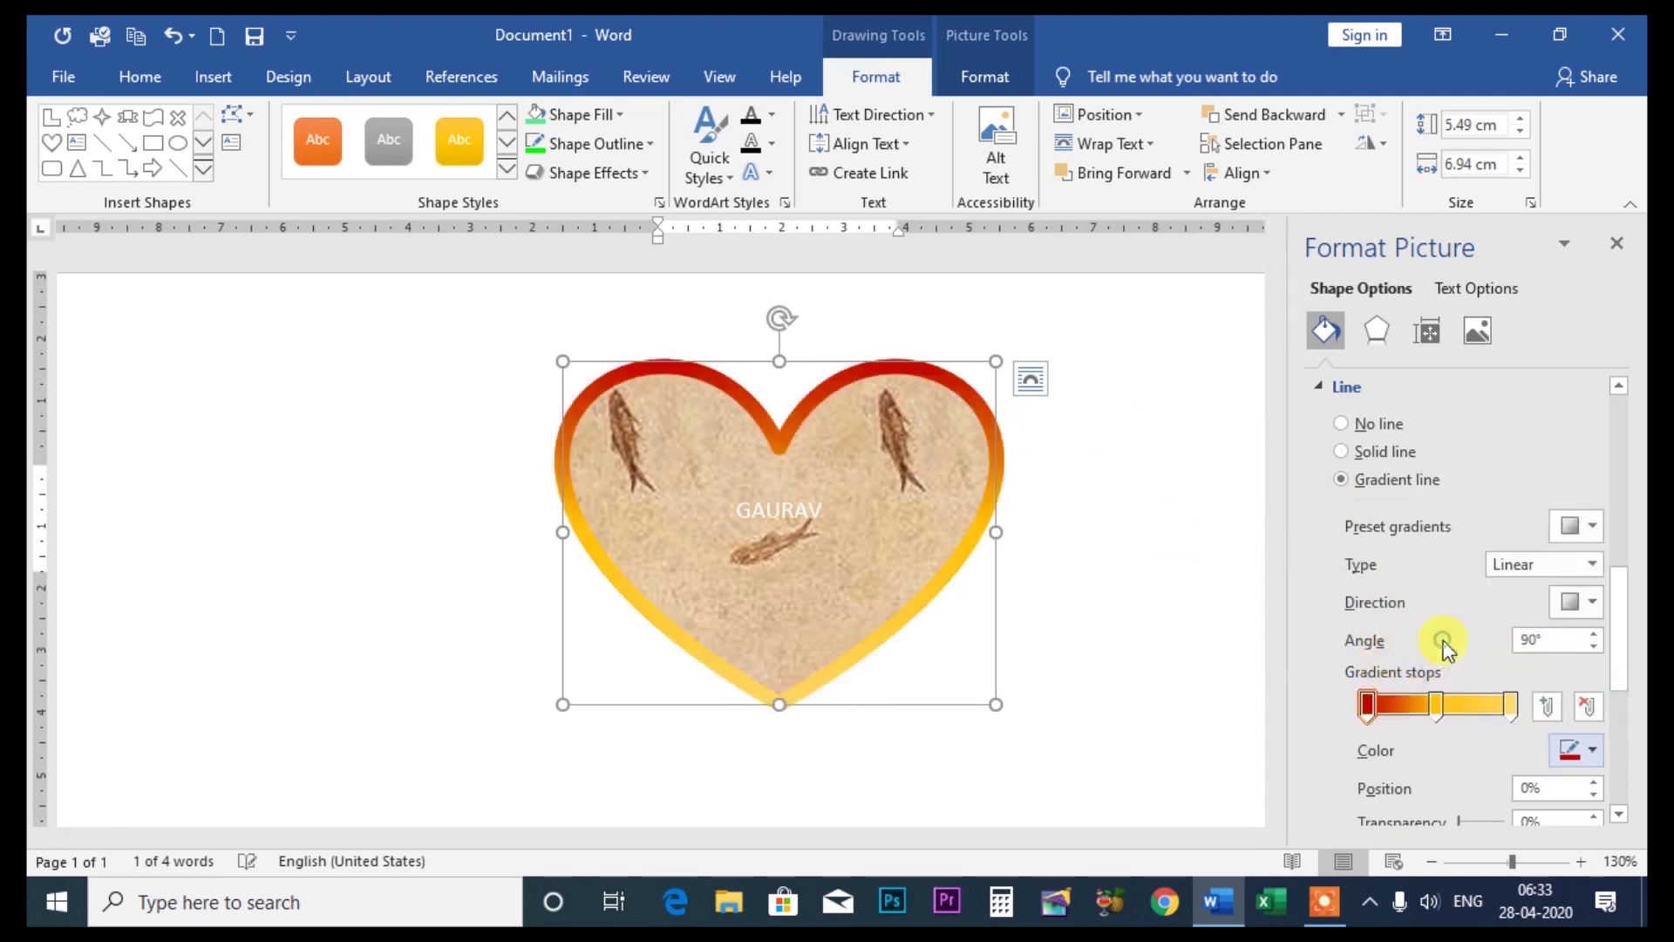
pyautogui.click(1436, 699)
pyautogui.click(1587, 748)
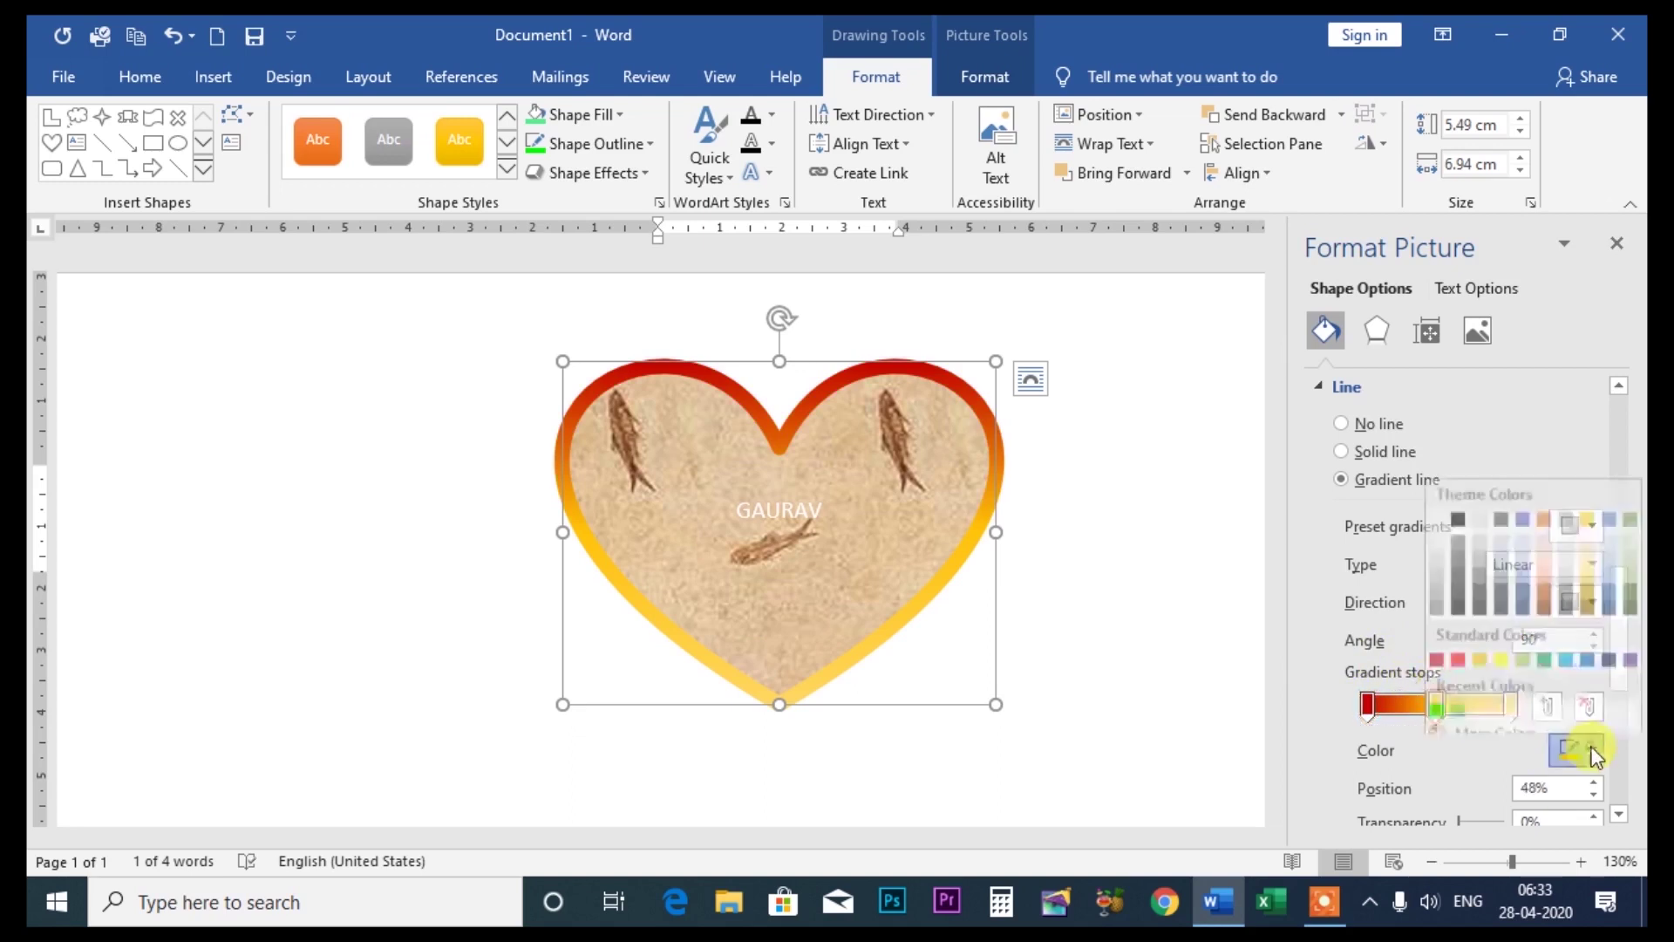
pyautogui.click(1547, 645)
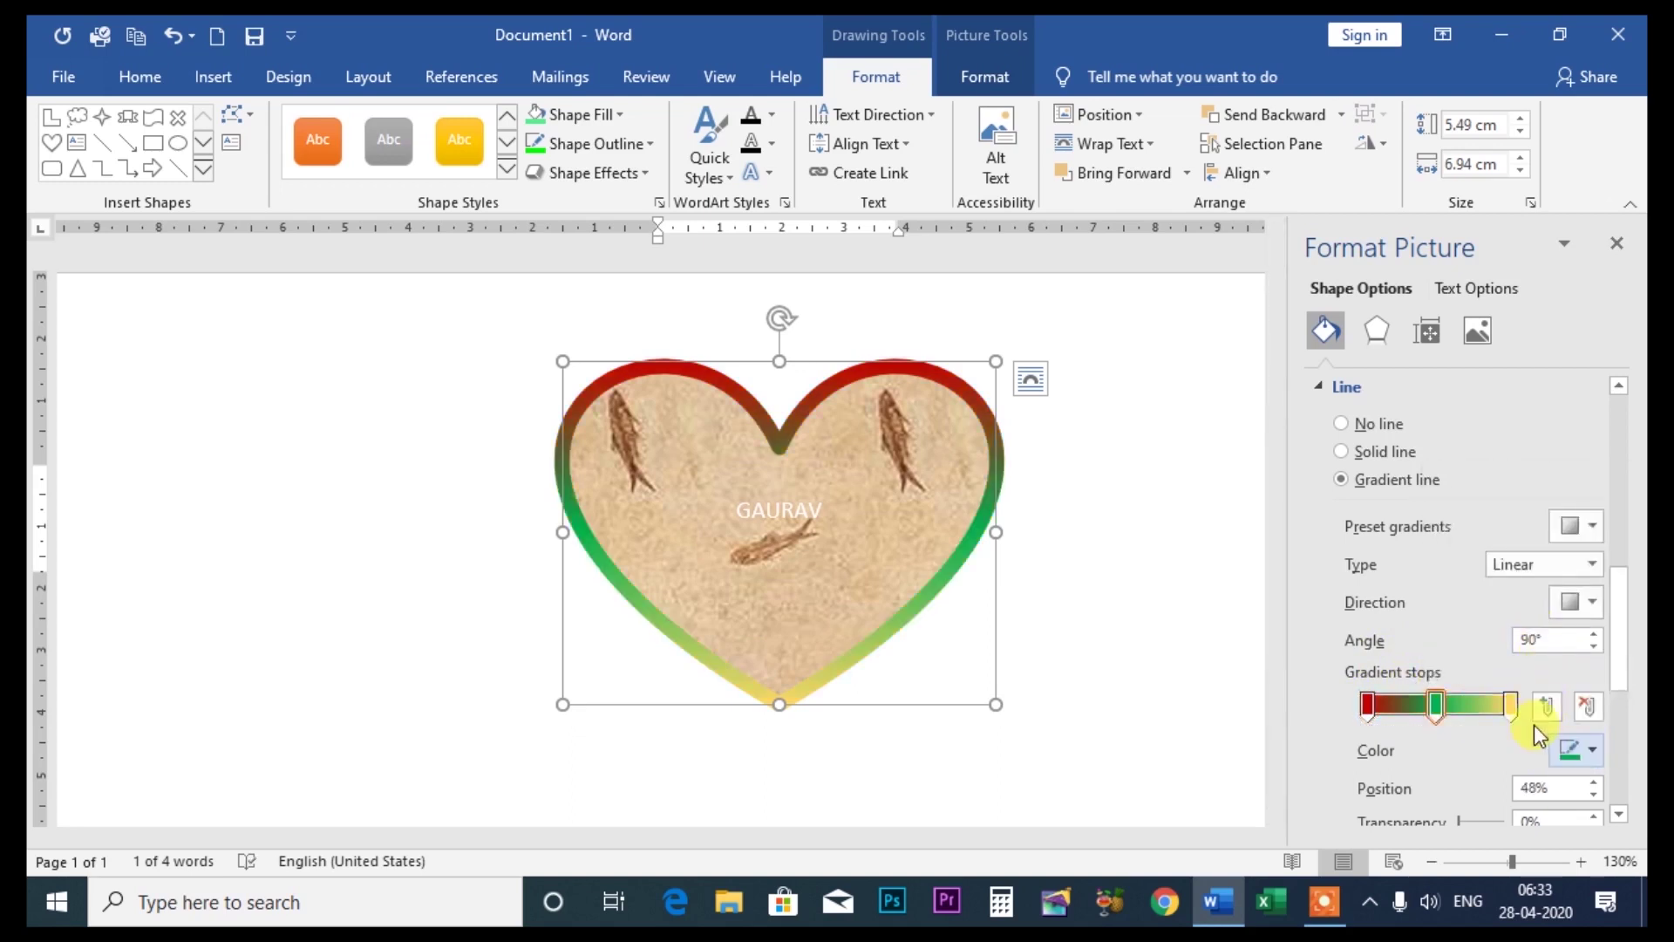
pyautogui.click(1511, 704)
pyautogui.click(1587, 746)
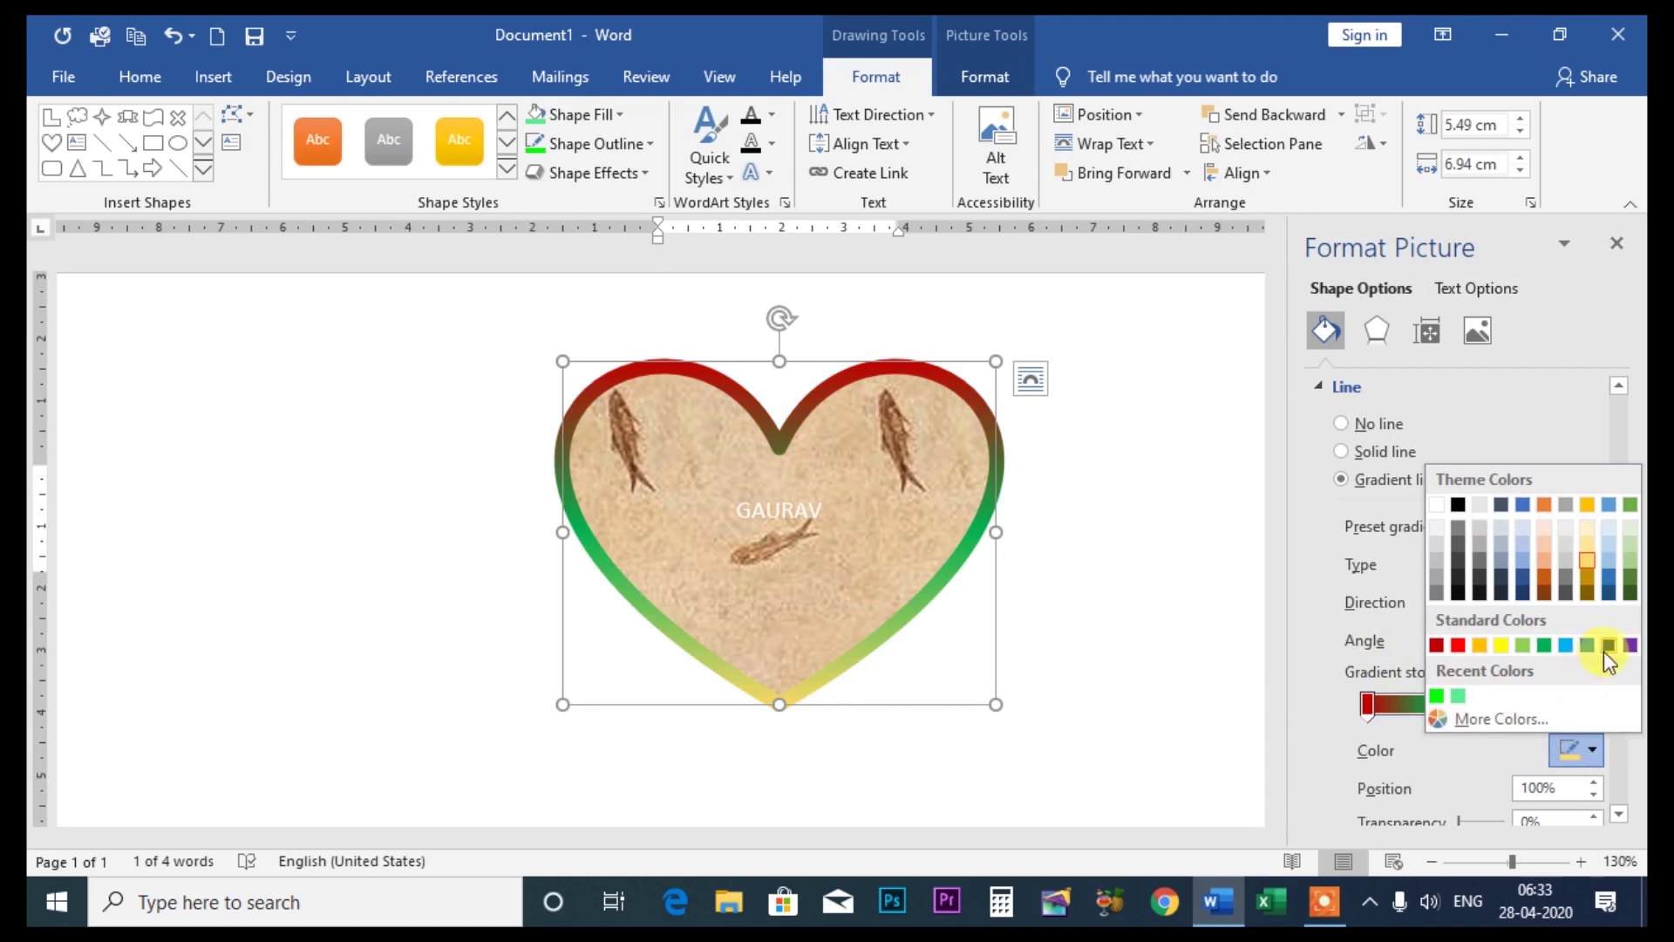
pyautogui.click(1510, 646)
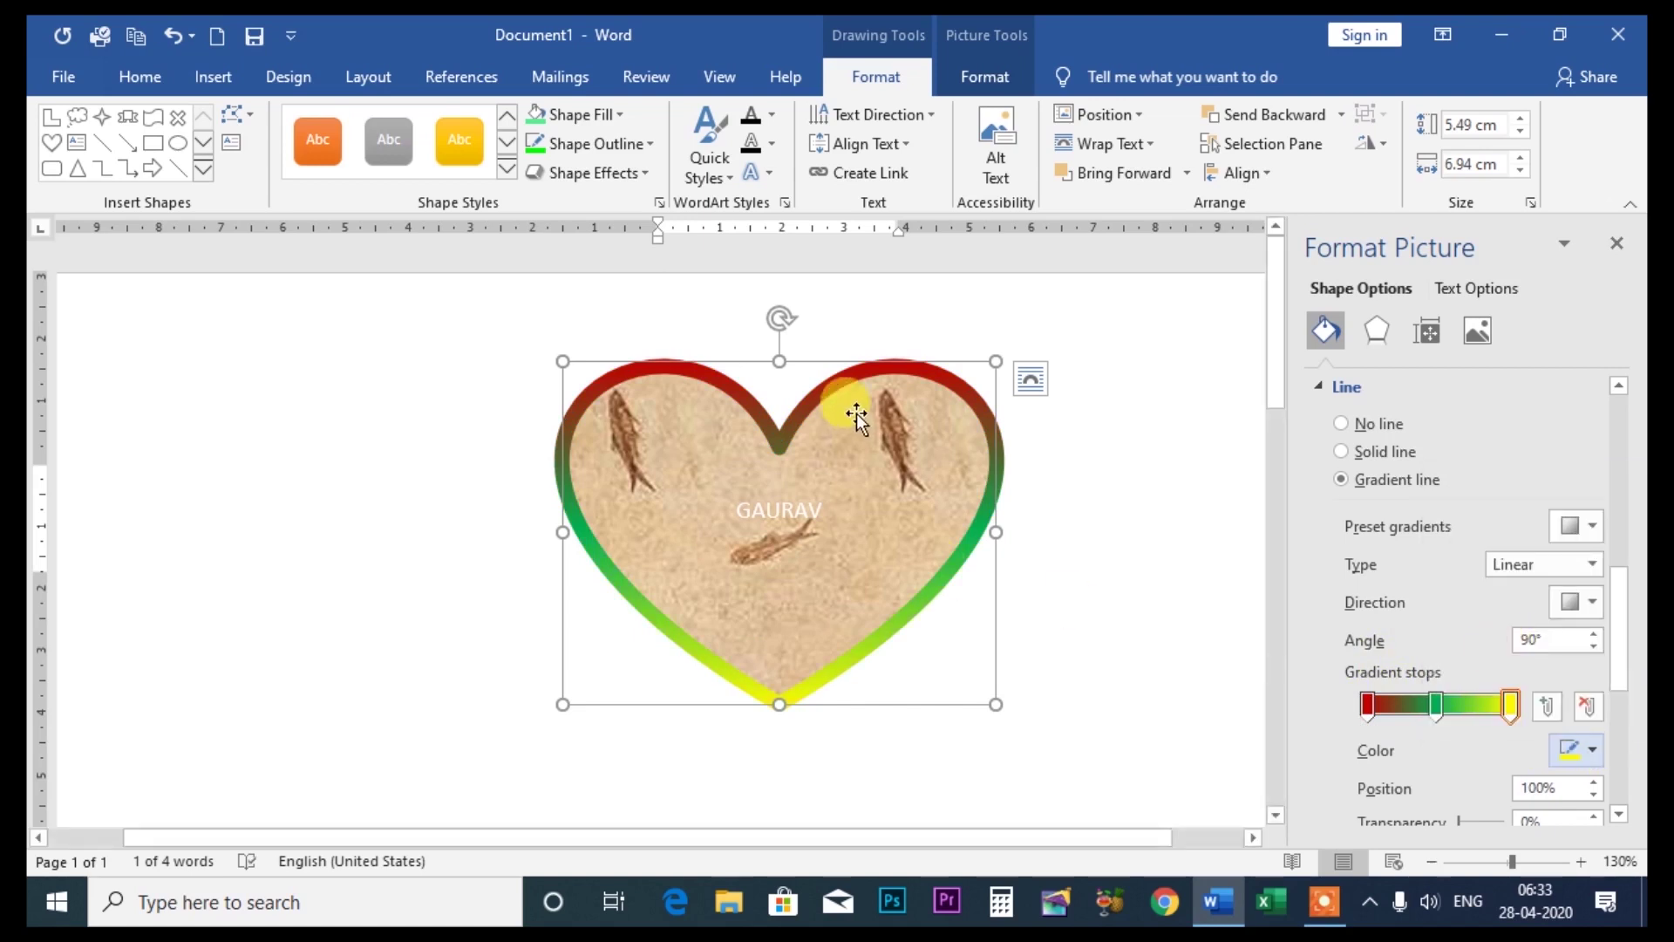
pyautogui.moveTo(1632, 597); pyautogui.dragTo(1620, 671)
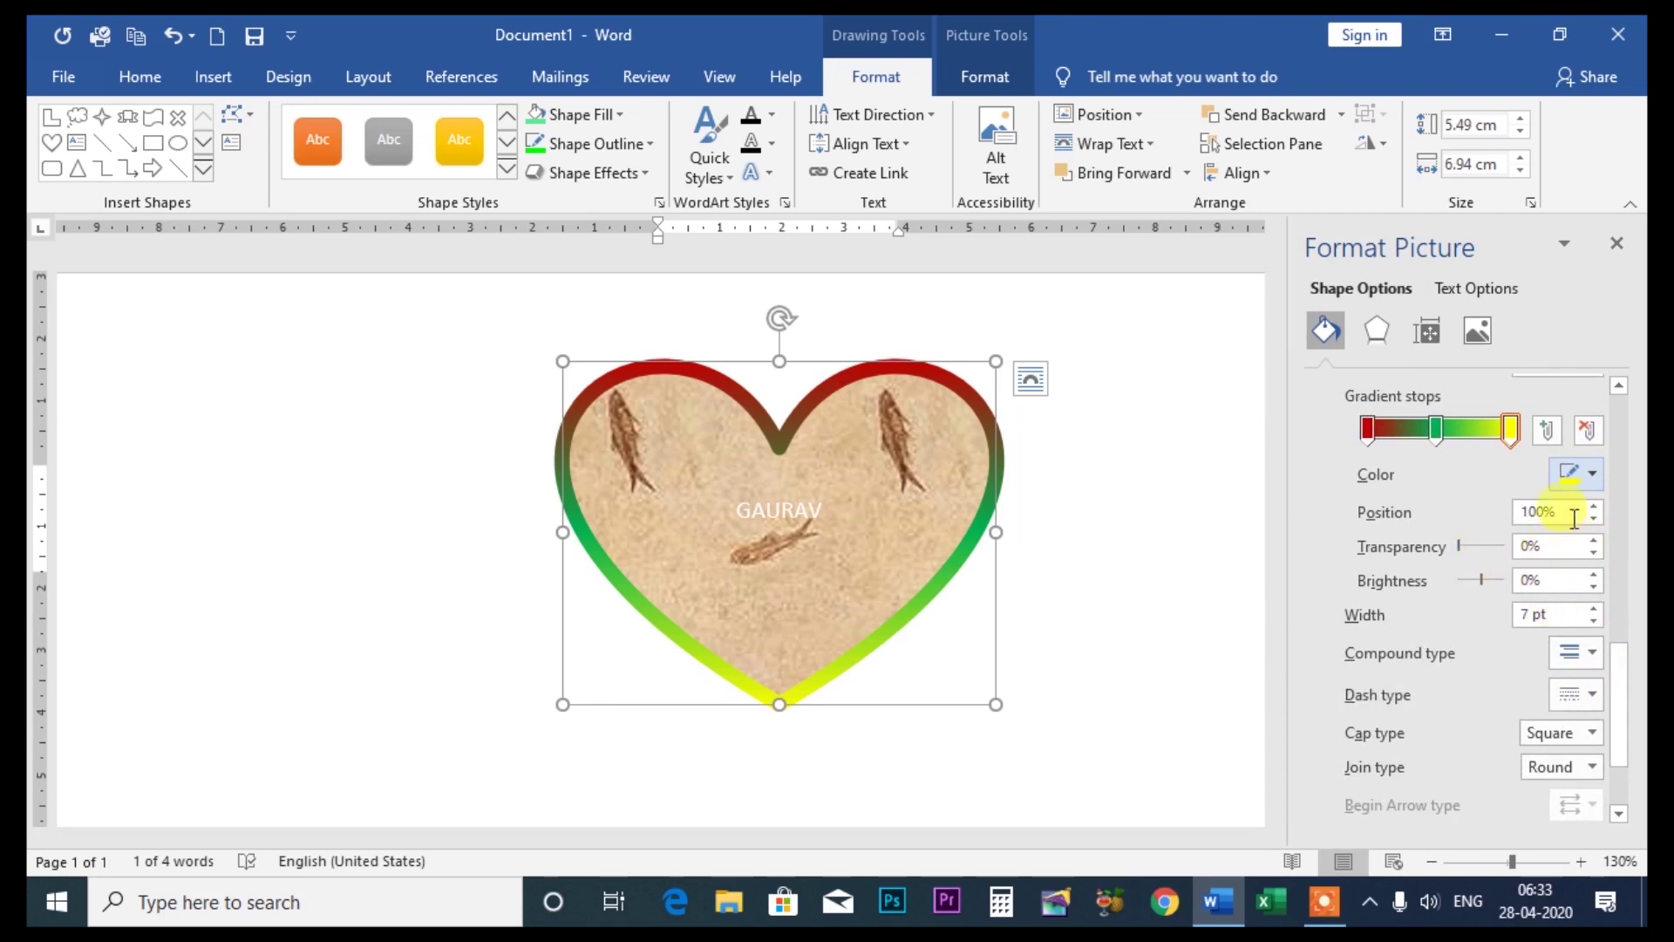
pyautogui.moveTo(1463, 548)
pyautogui.mouseDown()
pyautogui.moveTo(1539, 588)
pyautogui.moveTo(1449, 596)
pyautogui.mouseUp()
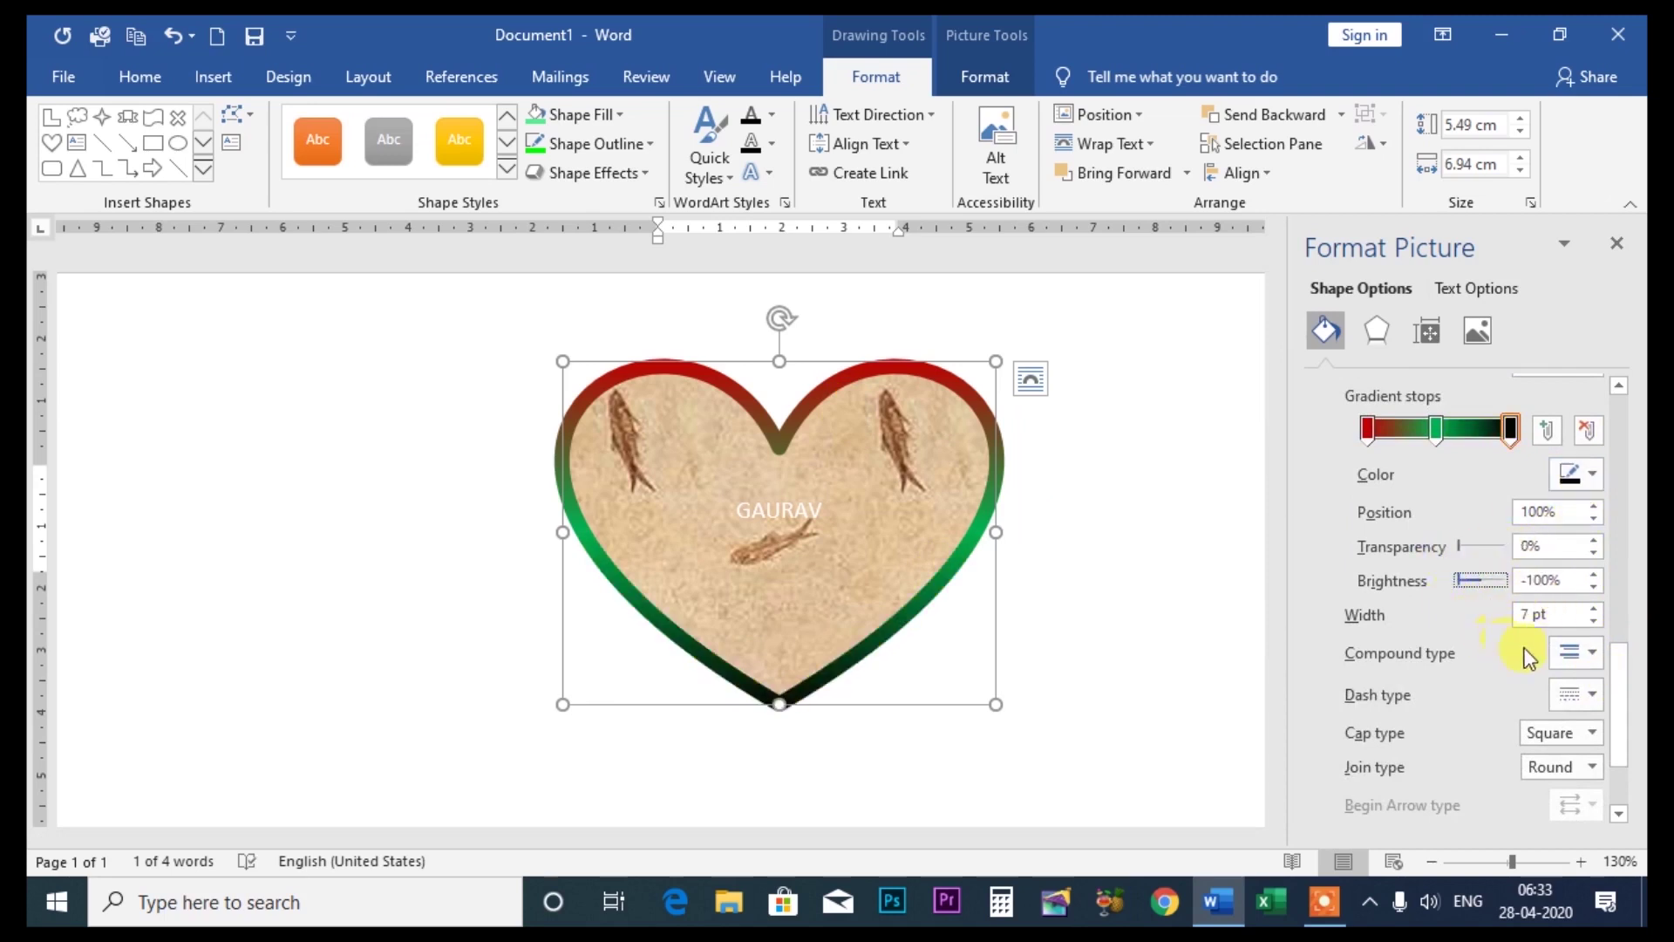
# Make the outline a double compound line with Square caps and Bevel joins
pyautogui.click(1592, 652)
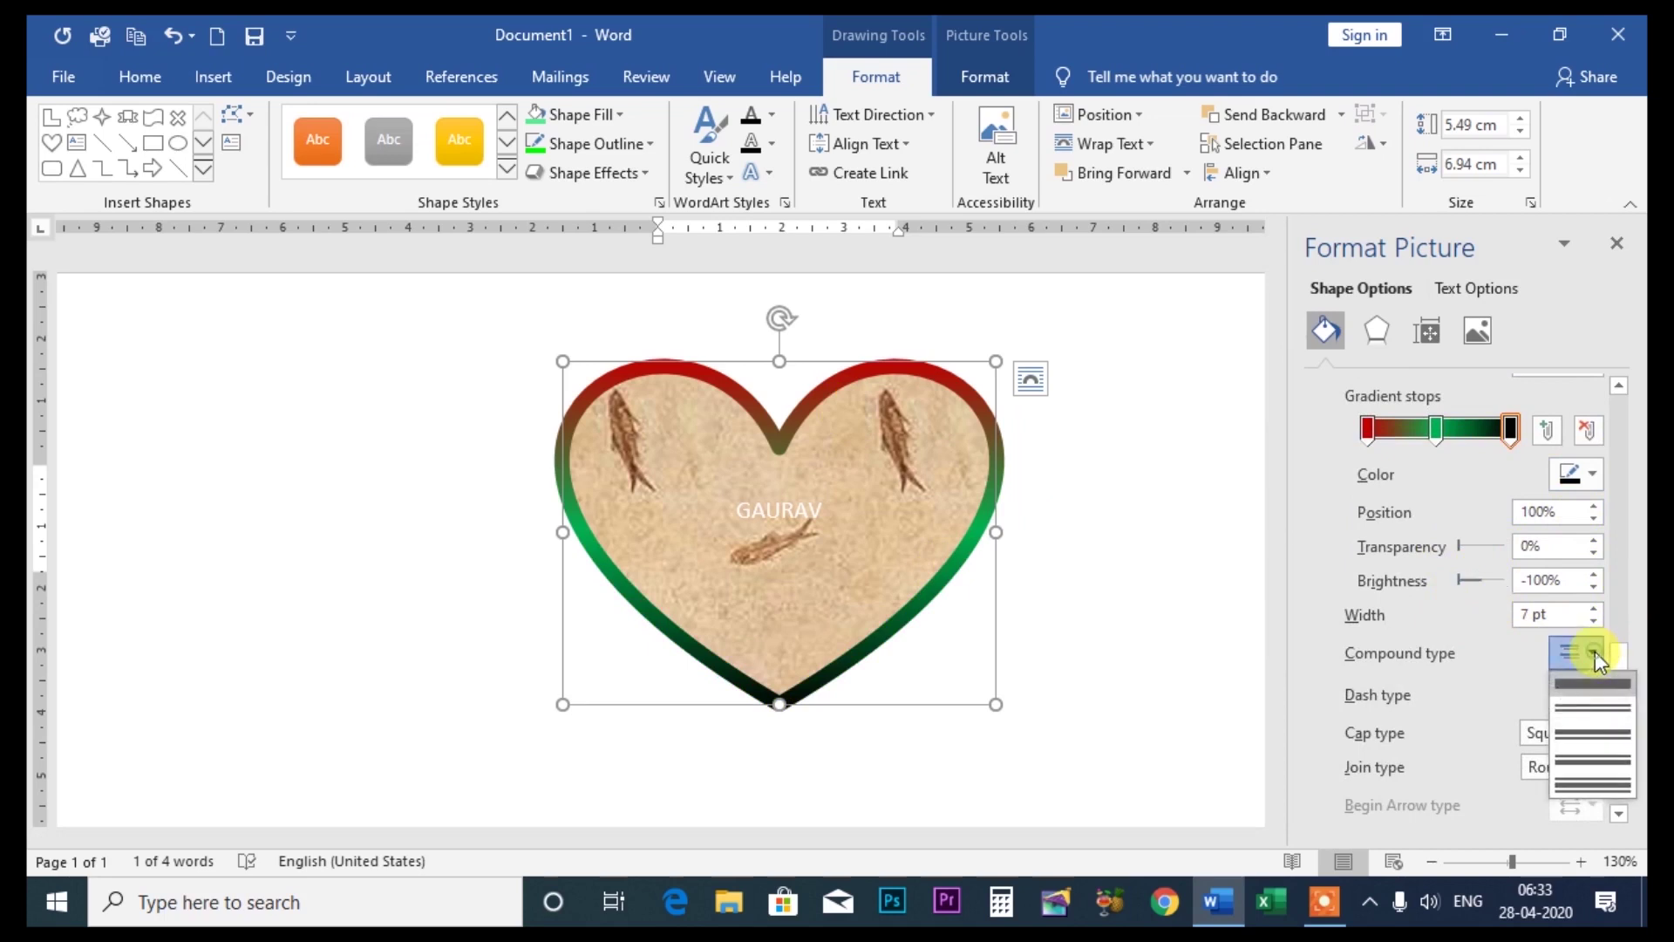
pyautogui.click(1598, 732)
pyautogui.moveTo(1628, 668); pyautogui.dragTo(1628, 730)
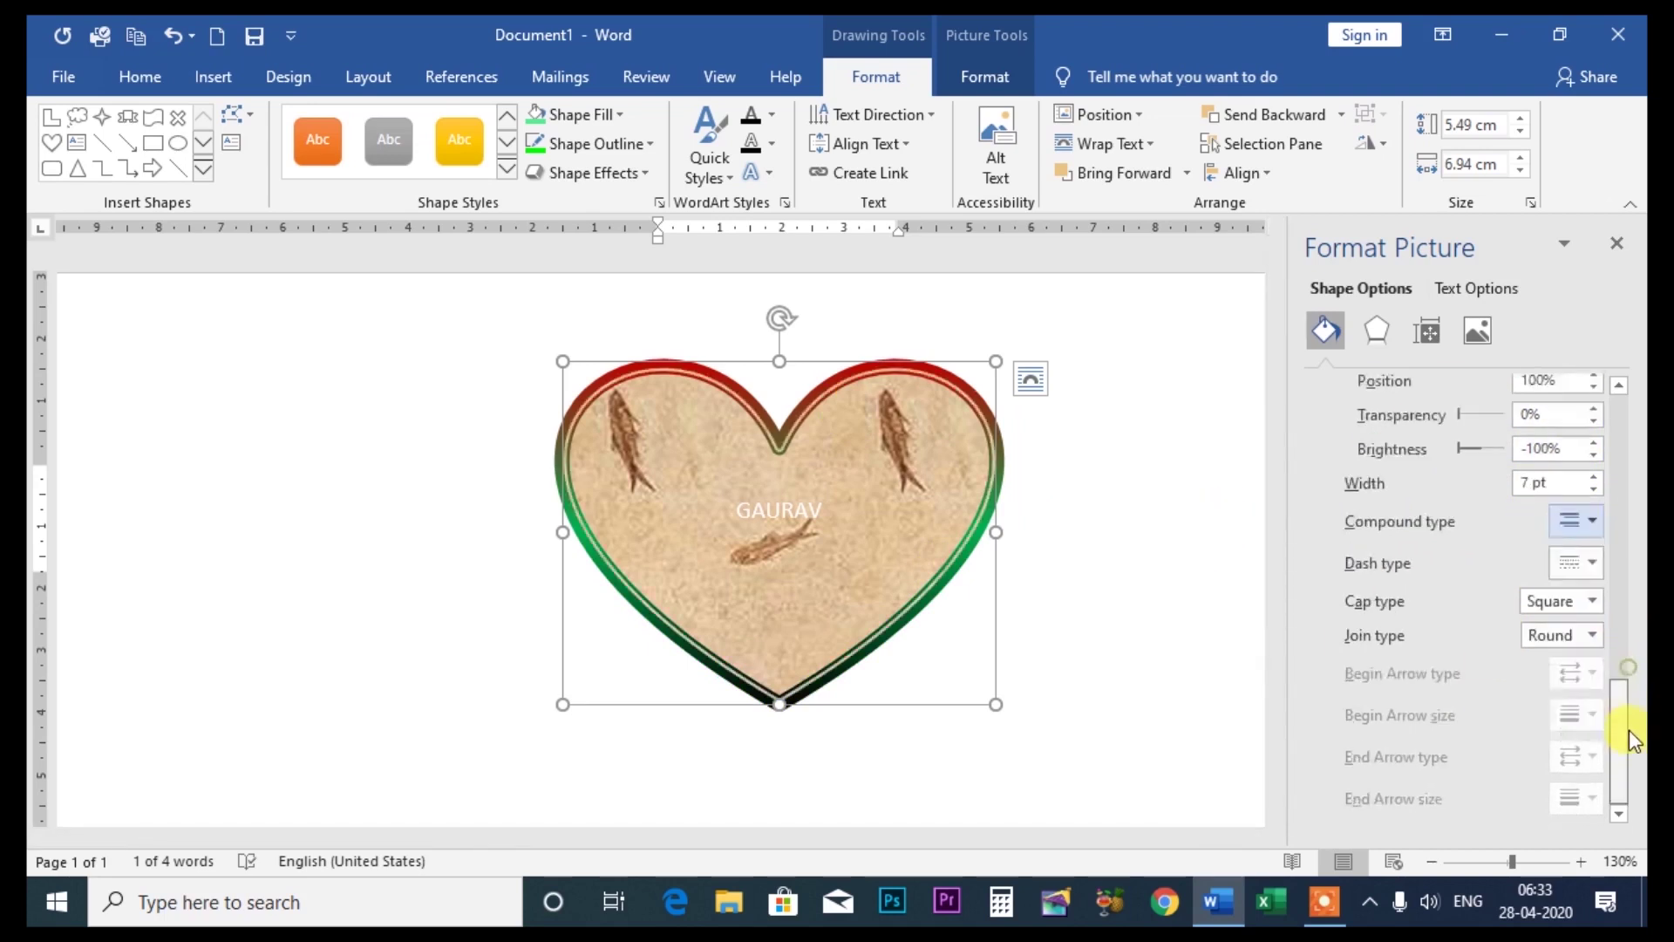
pyautogui.click(1583, 602)
pyautogui.click(1556, 626)
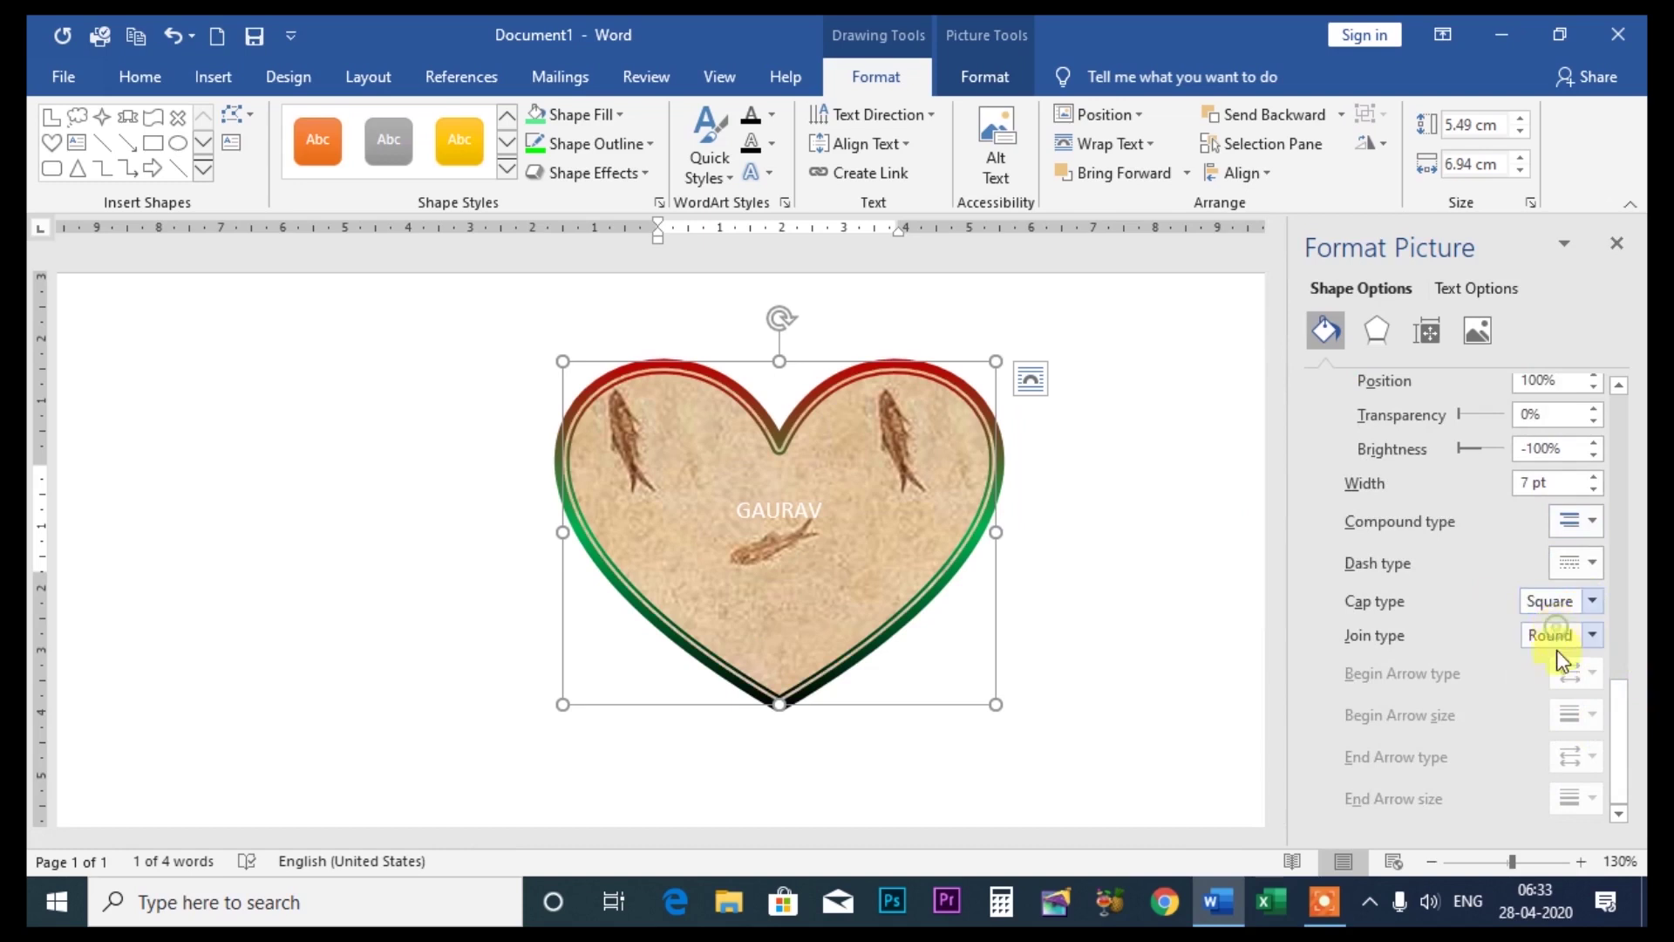
pyautogui.click(1592, 635)
pyautogui.click(1550, 685)
pyautogui.scroll(2, 1482, 558)
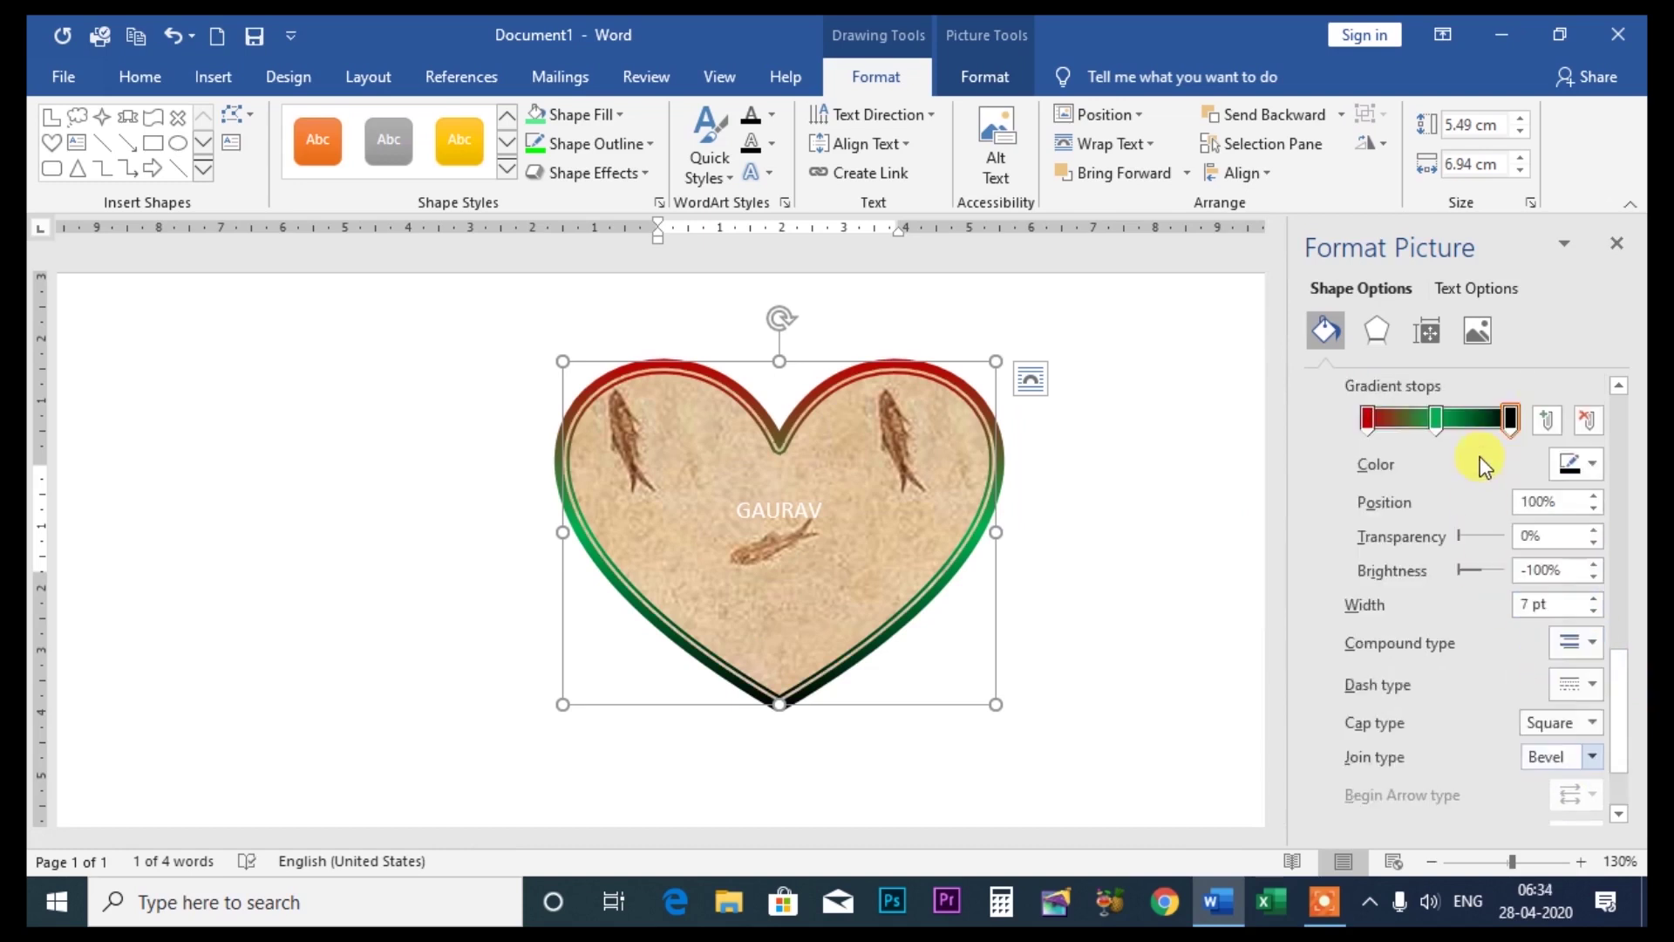
# Close the Format Picture pane and drag the heart toward the page's right side
pyautogui.click(1614, 244)
pyautogui.click(643, 146)
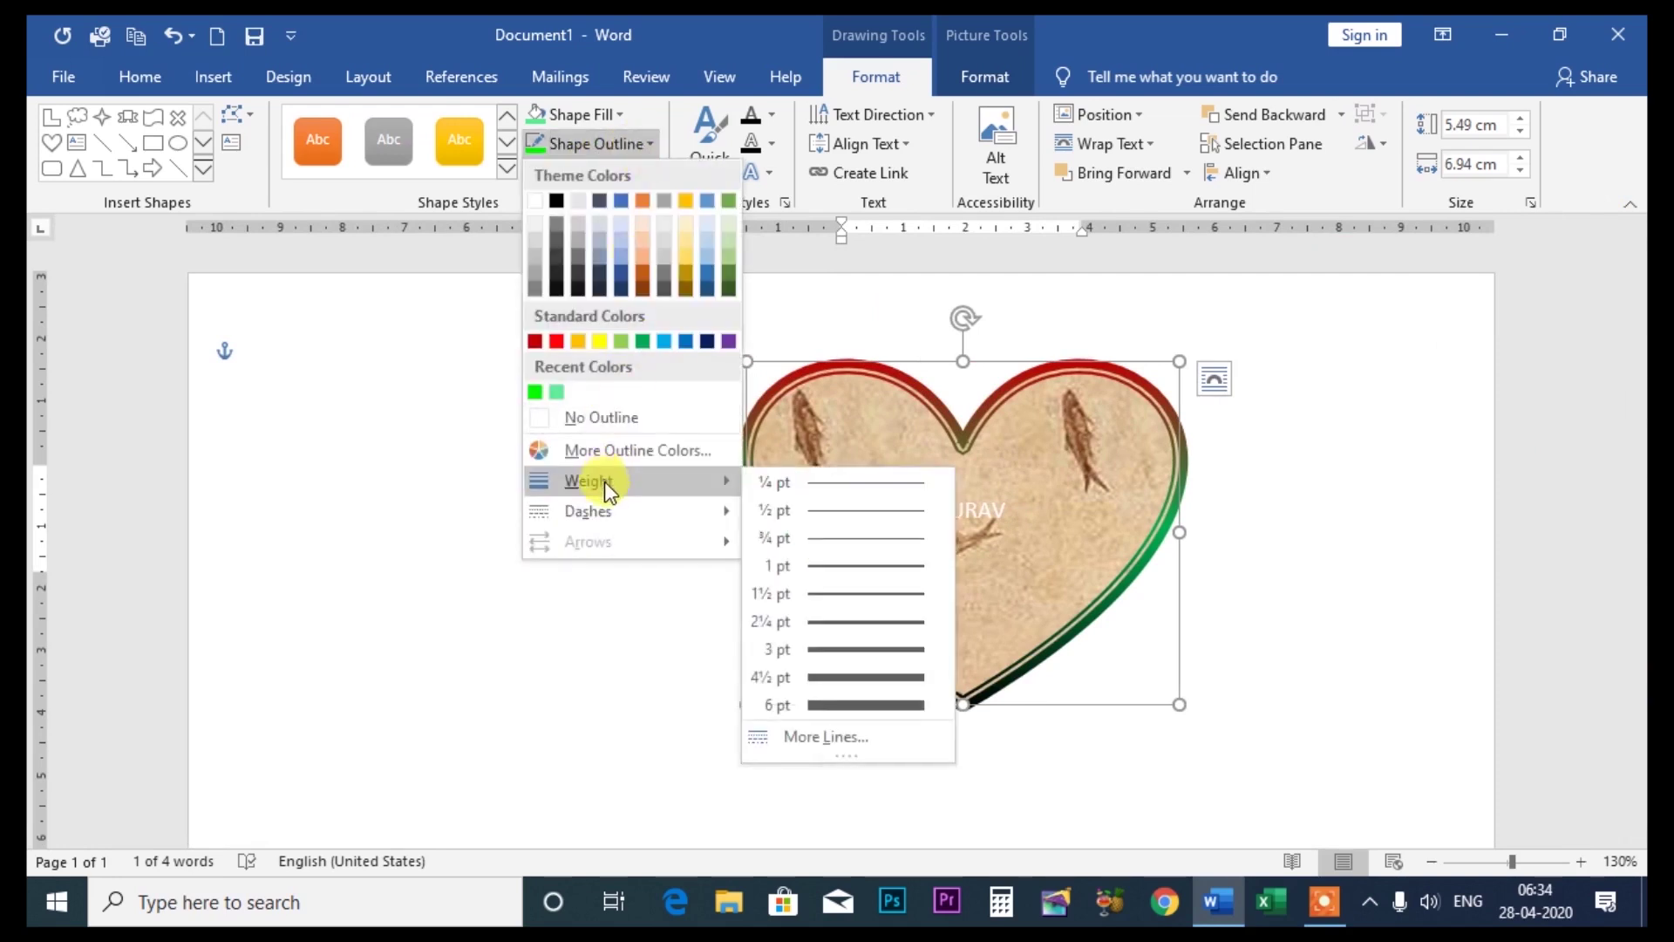
pyautogui.moveTo(588, 511)
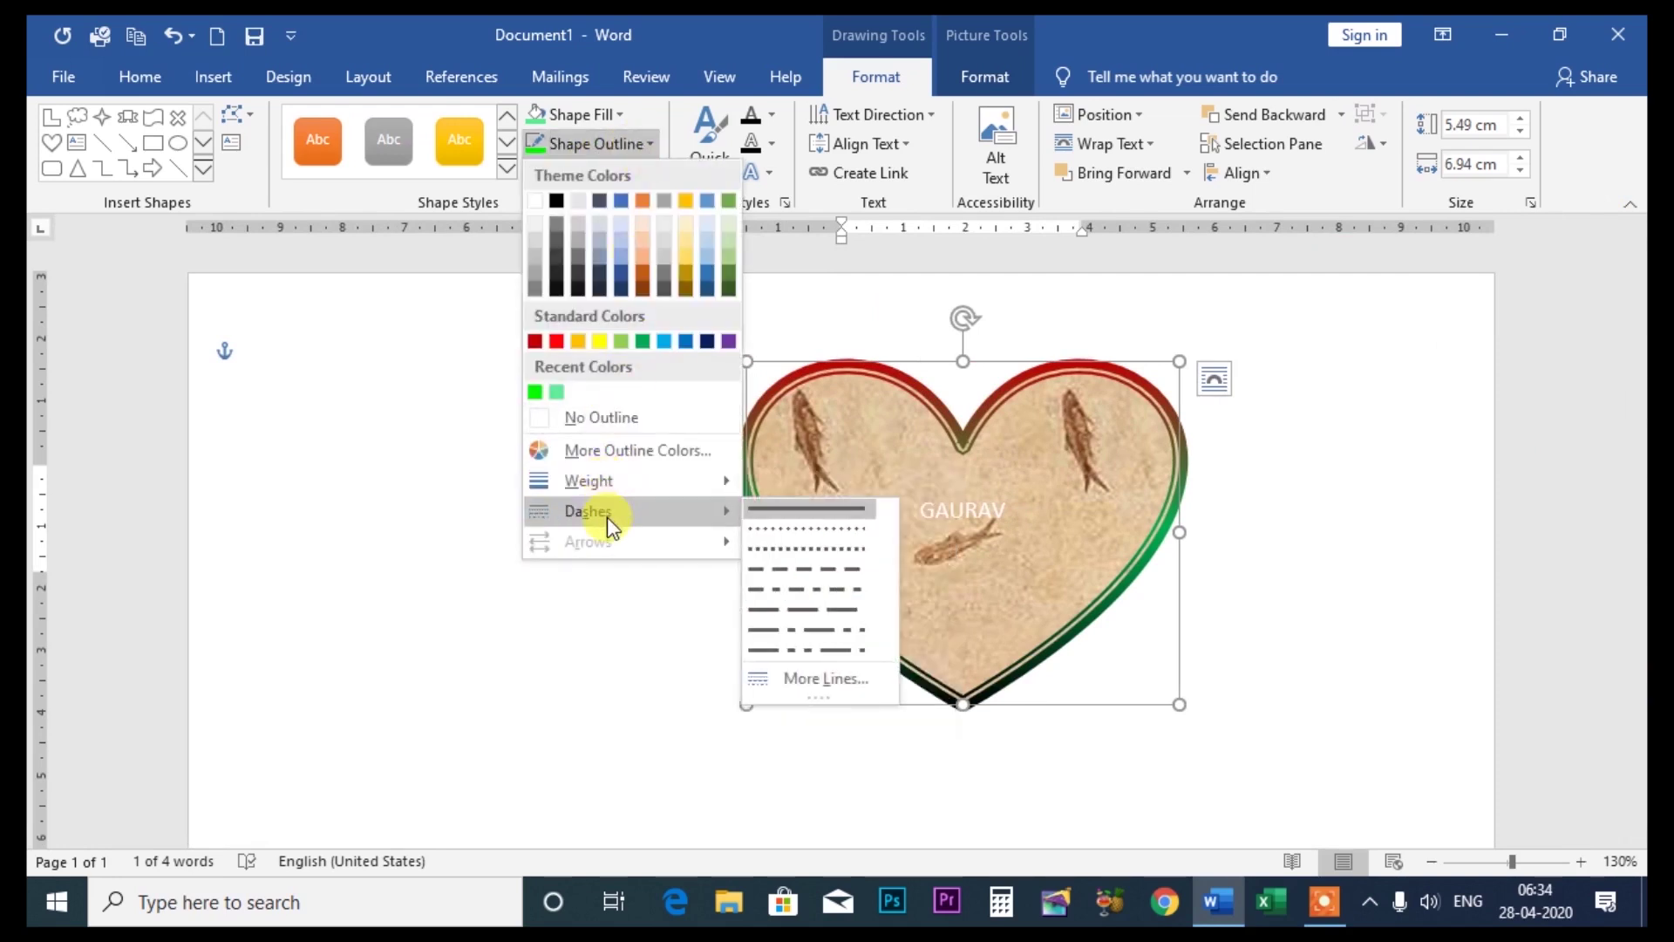
pyautogui.click(629, 668)
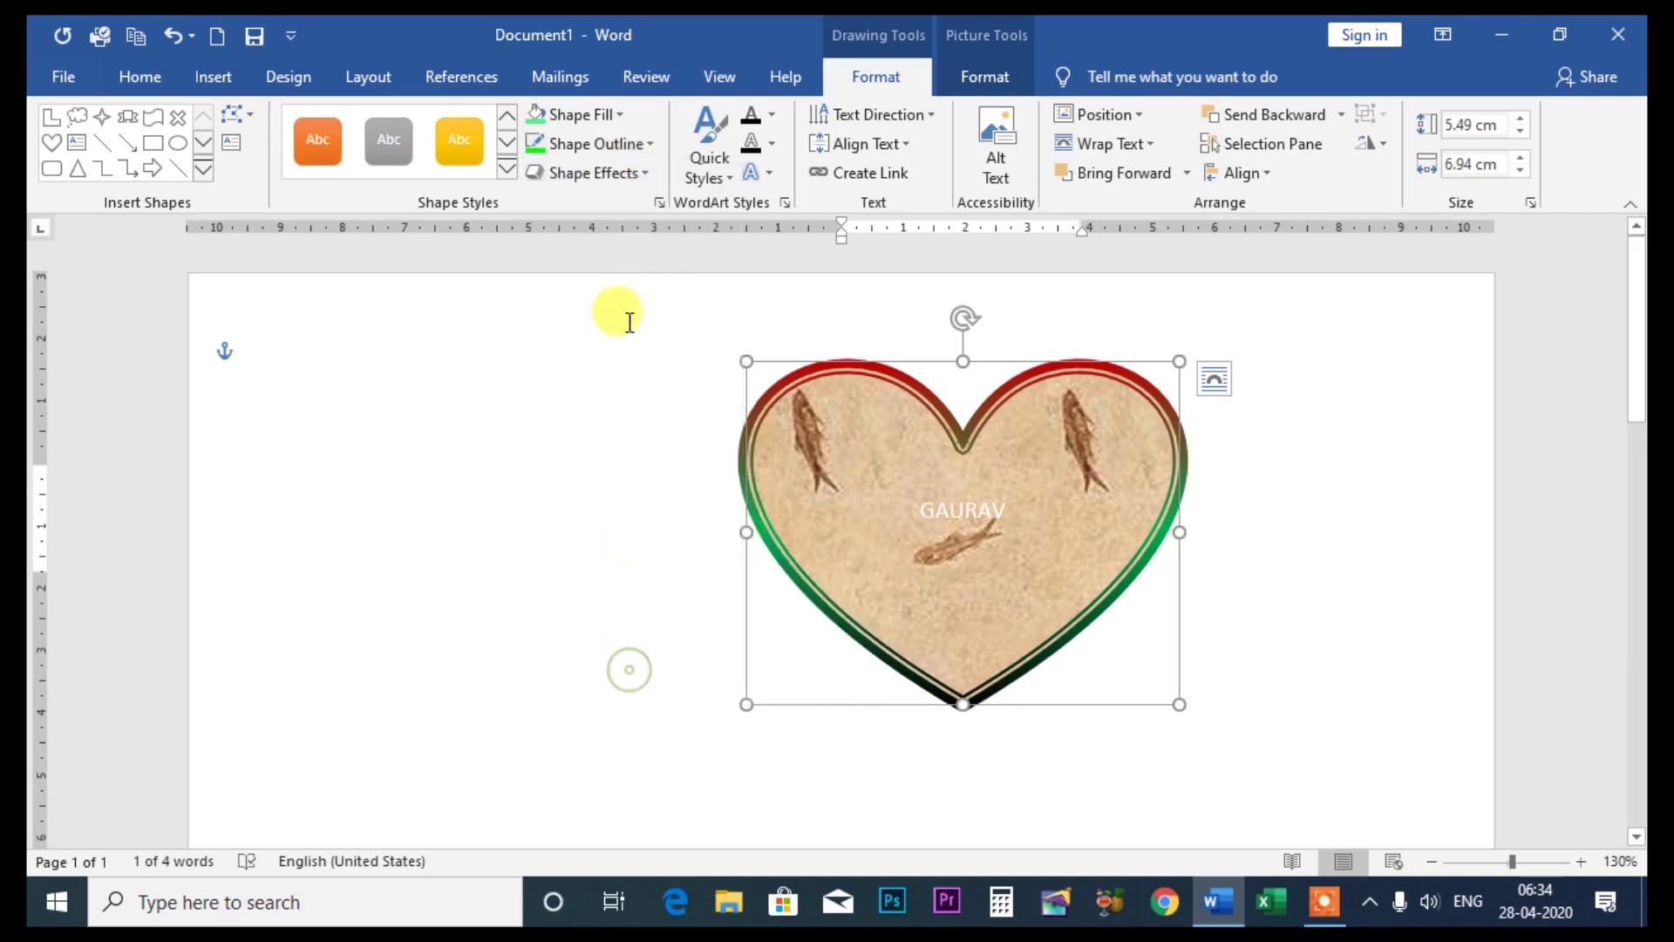
pyautogui.click(617, 179)
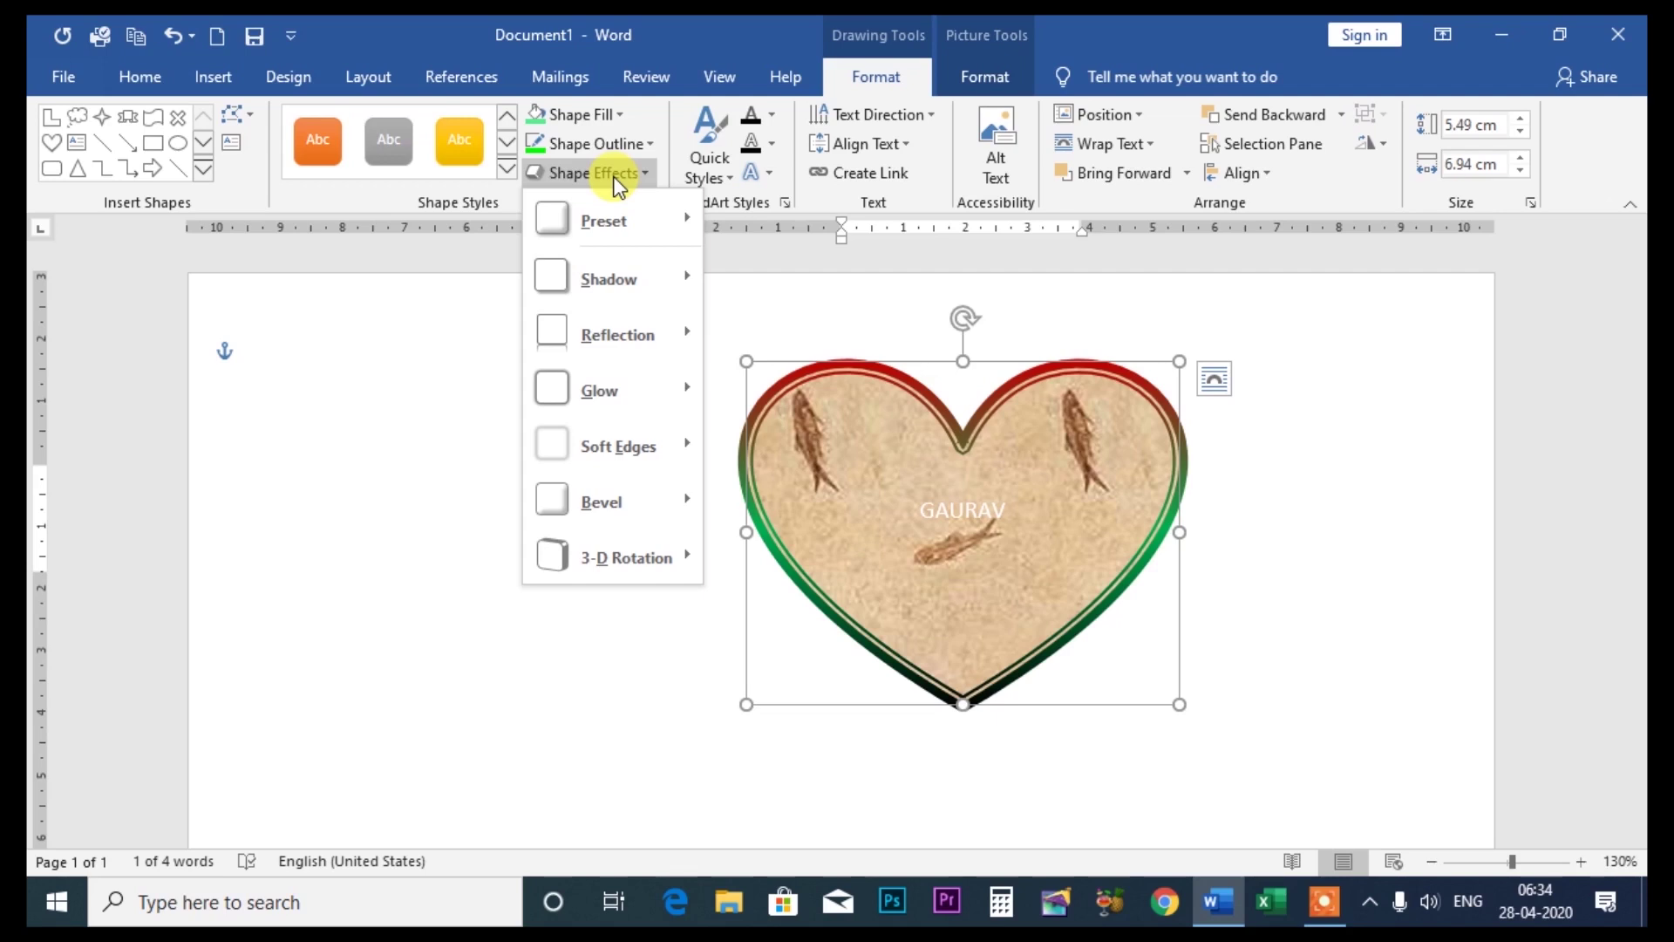
pyautogui.moveTo(604, 221)
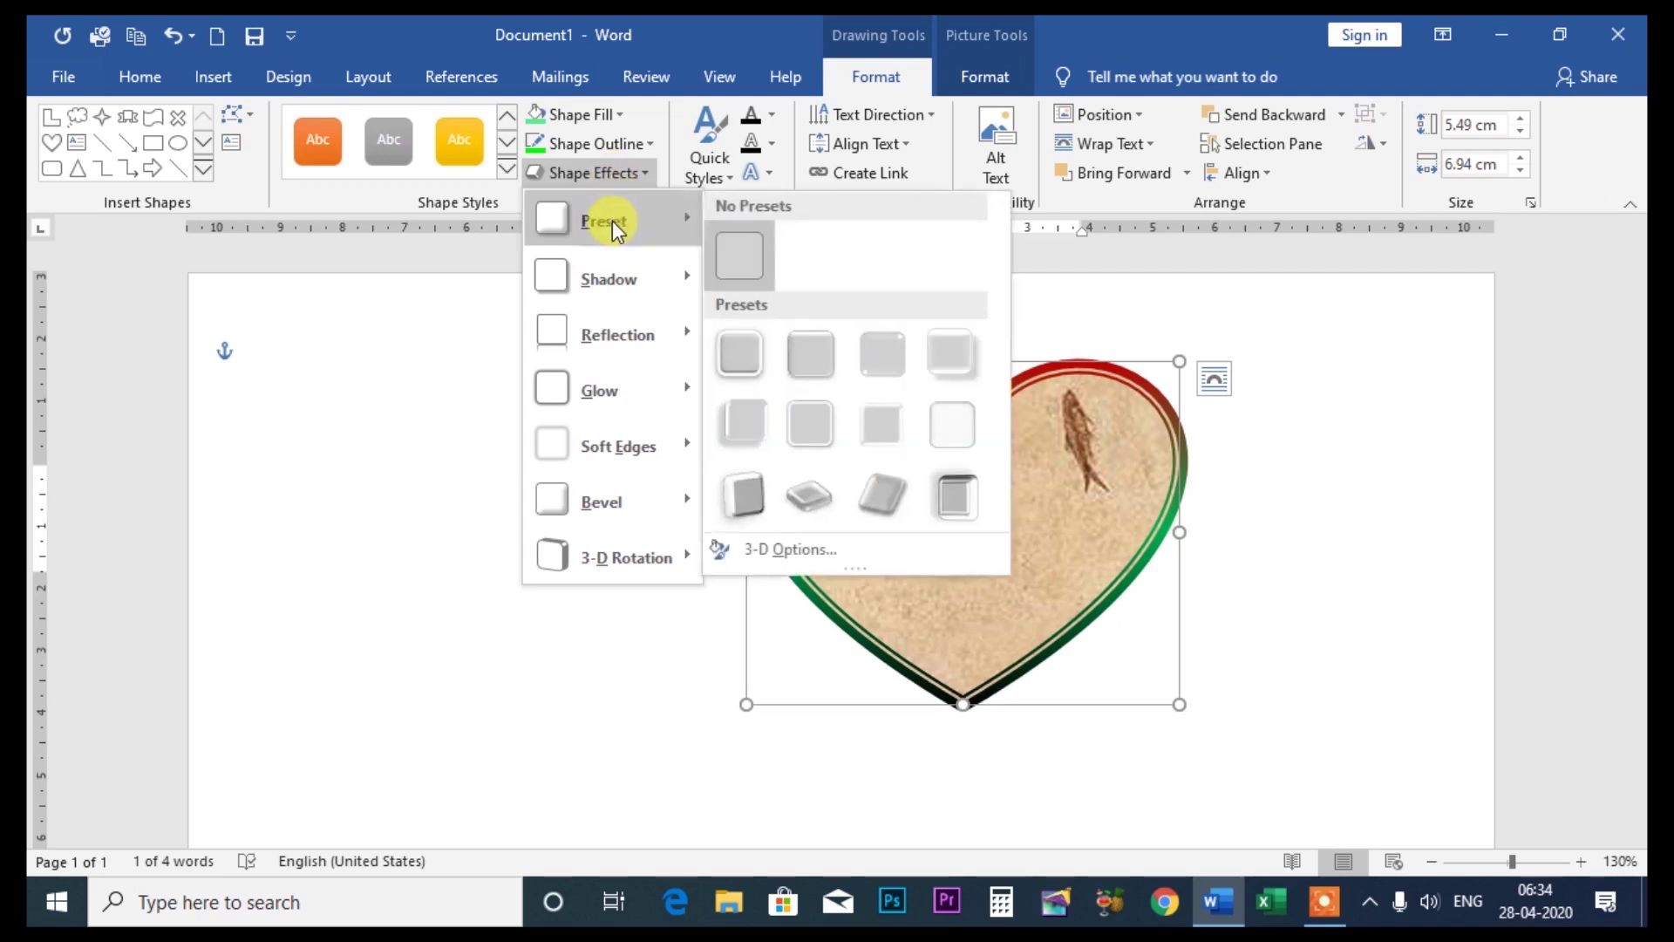
pyautogui.click(1125, 475)
pyautogui.moveTo(1046, 446); pyautogui.dragTo(1282, 462)
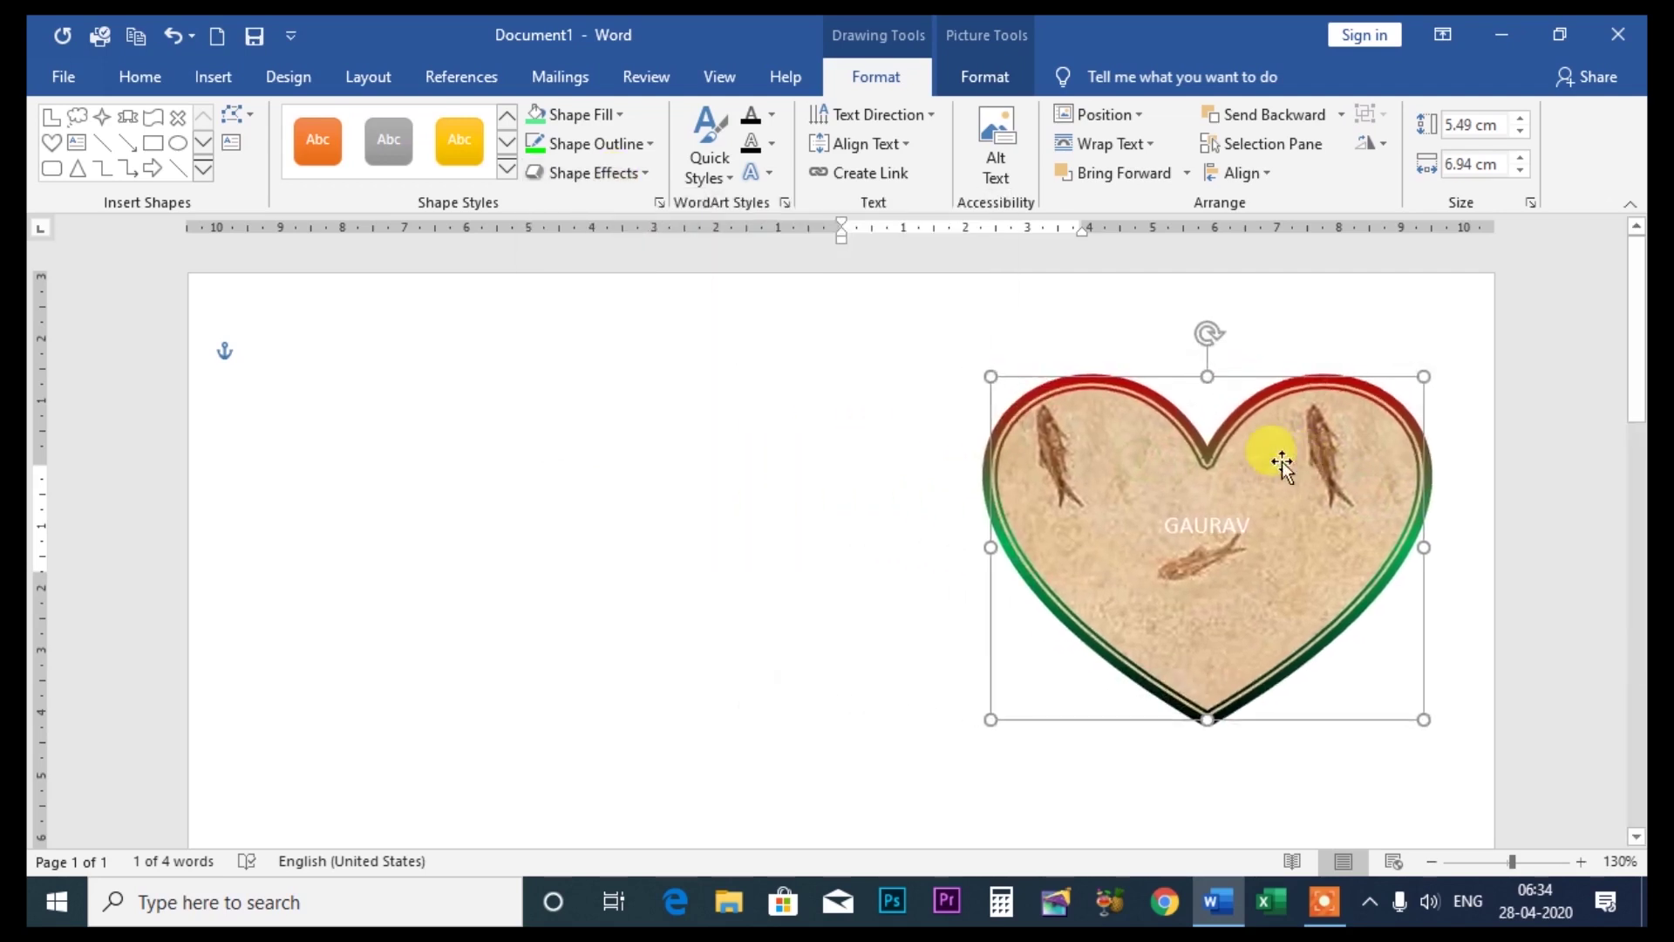
pyautogui.click(628, 178)
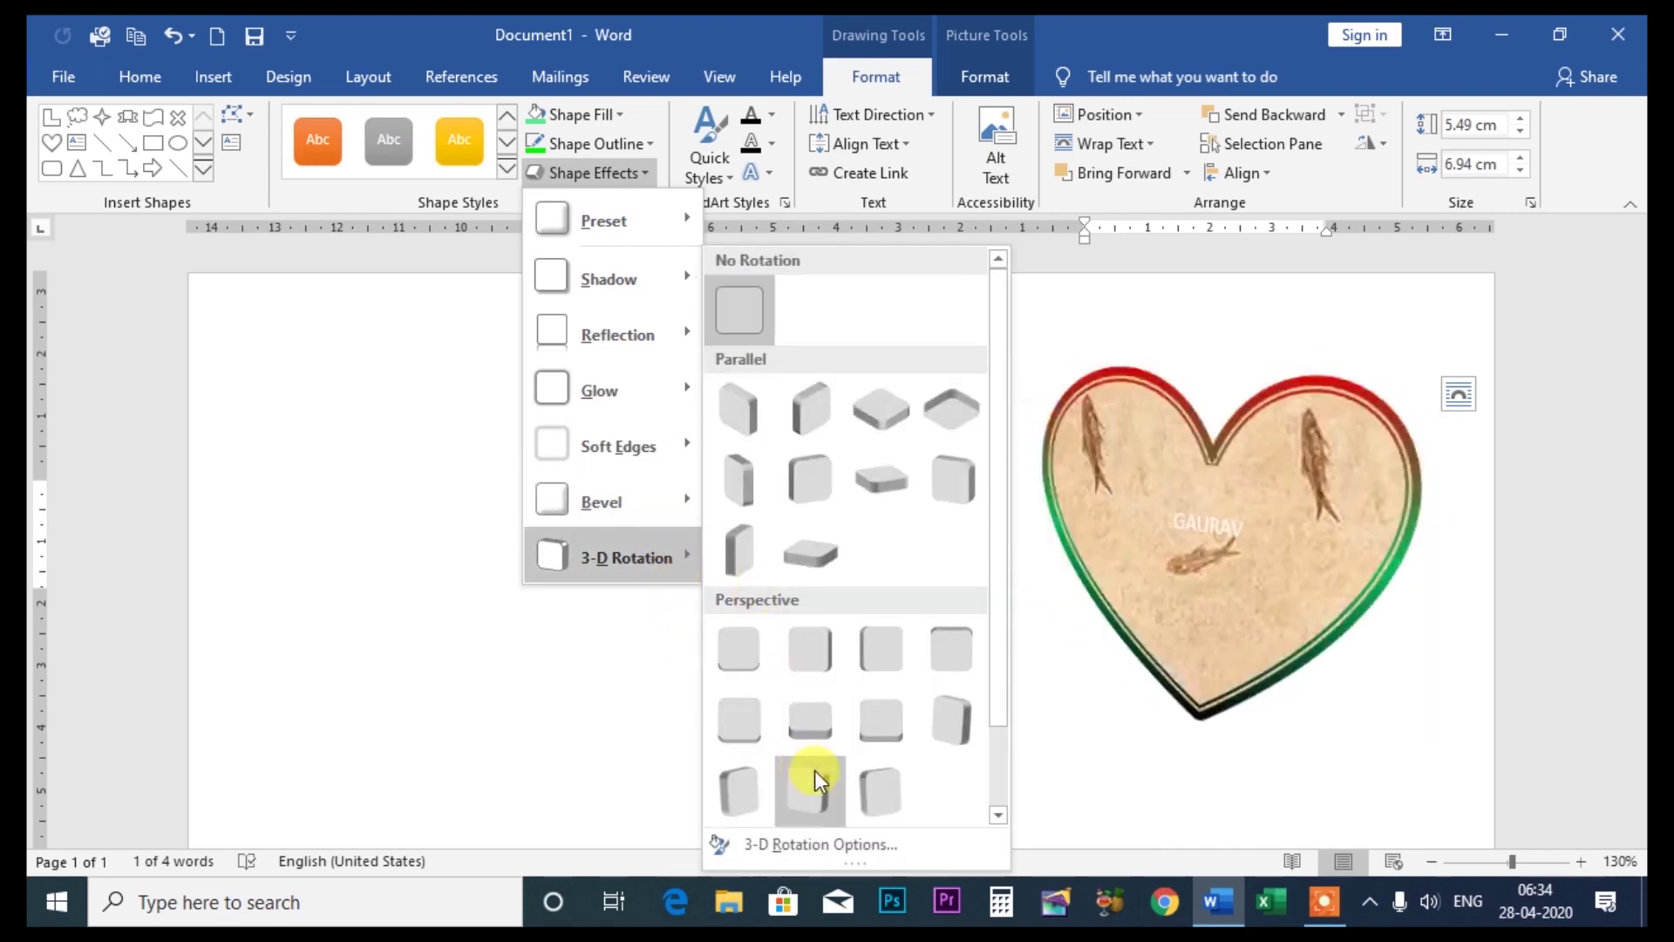
pyautogui.moveTo(626, 557)
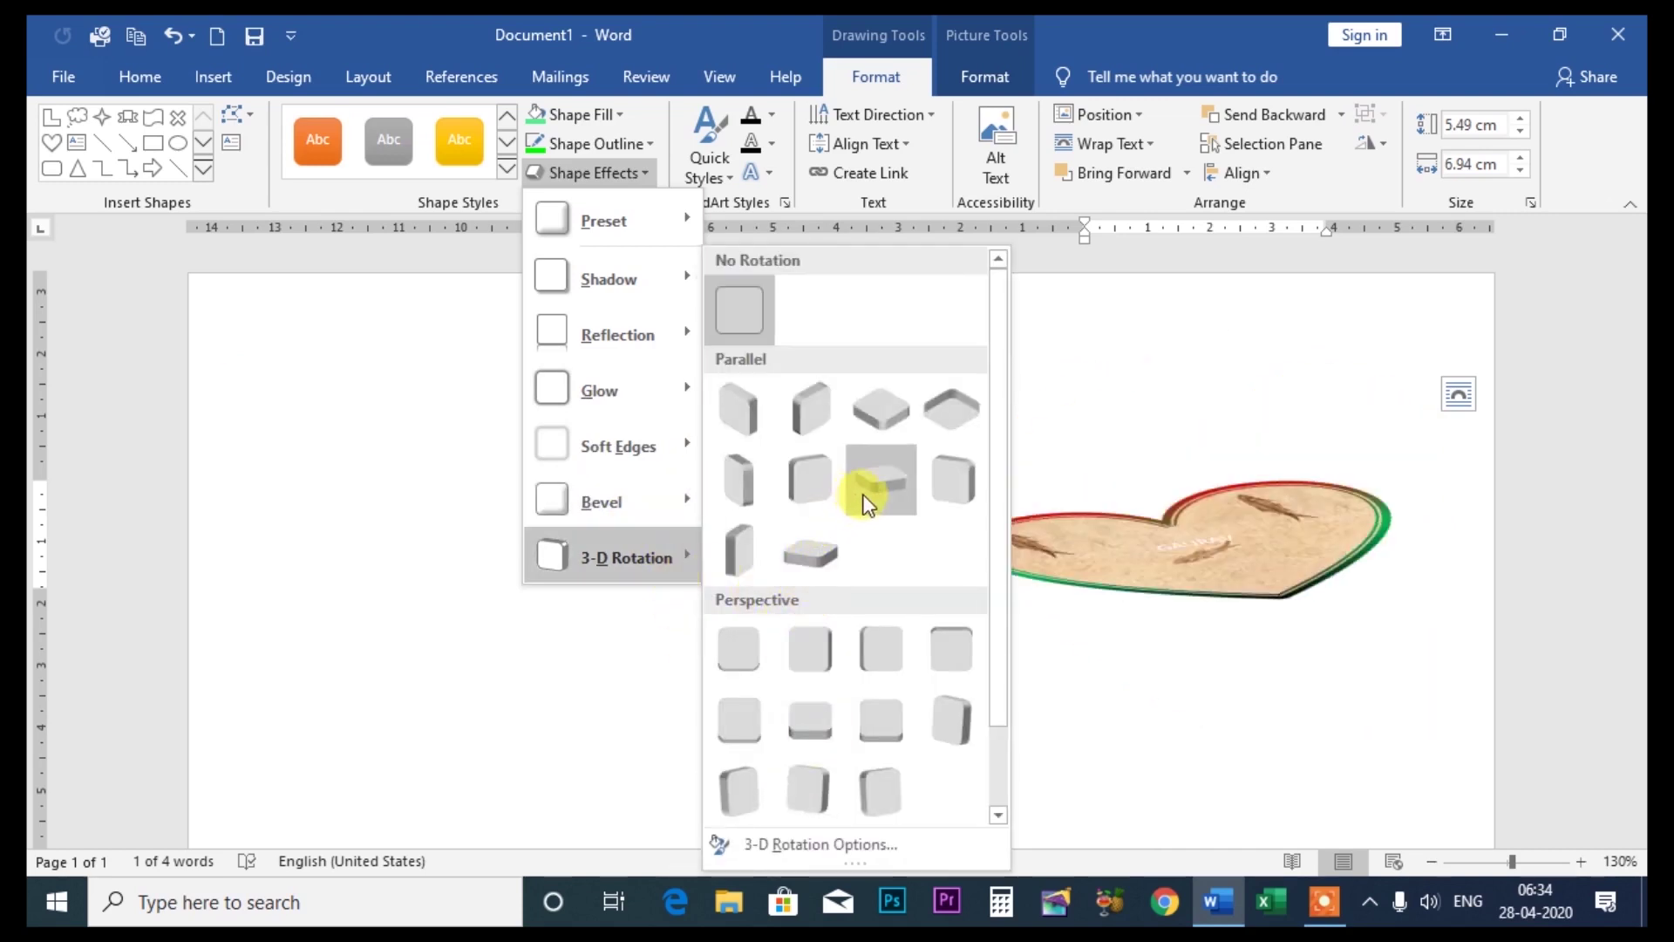
pyautogui.click(809, 551)
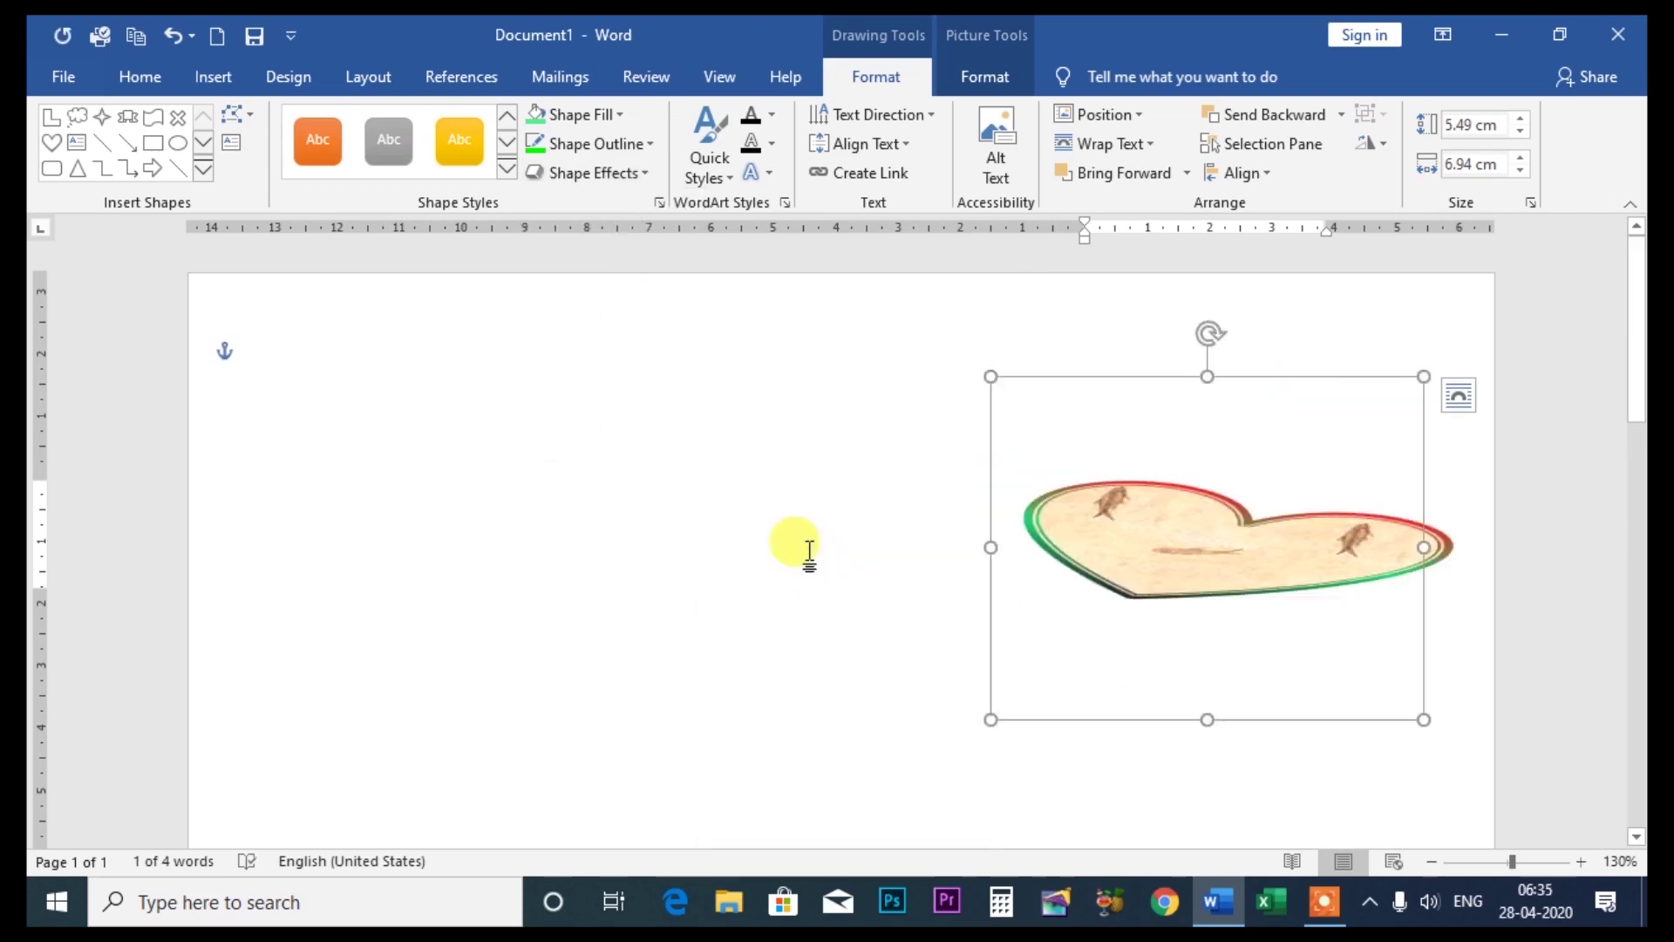
pyautogui.hotkey('ctrl', 'z')
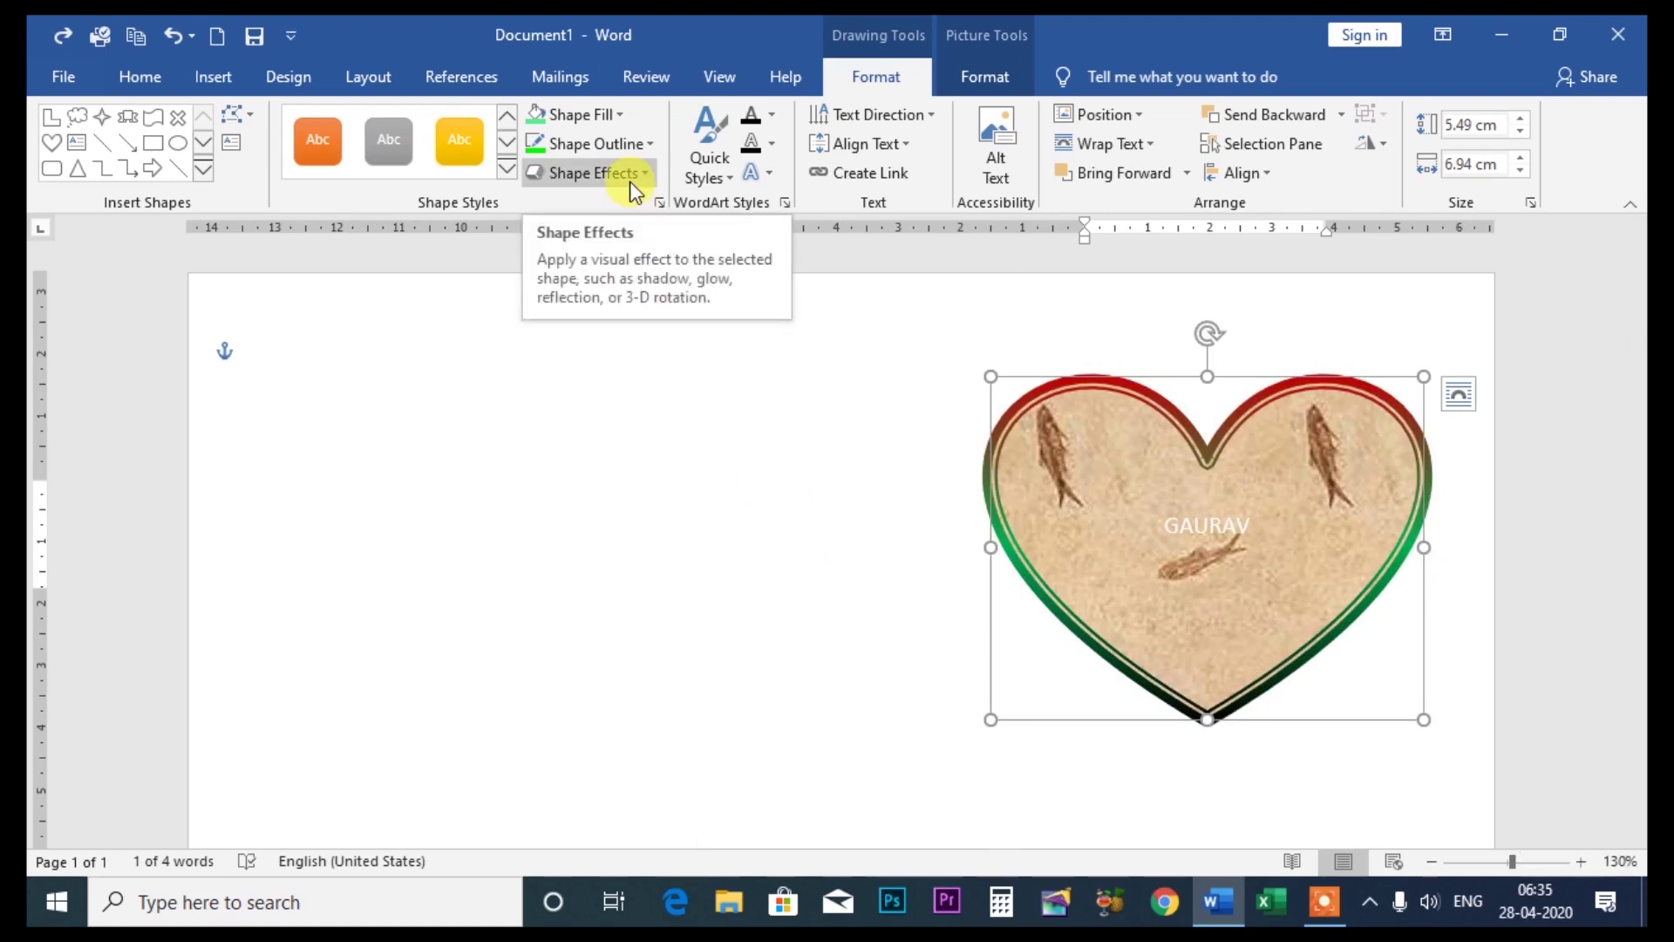
# Apply a 25 point soft edge to the heart, then fine-tune its size to 28 pt
pyautogui.click(1326, 884)
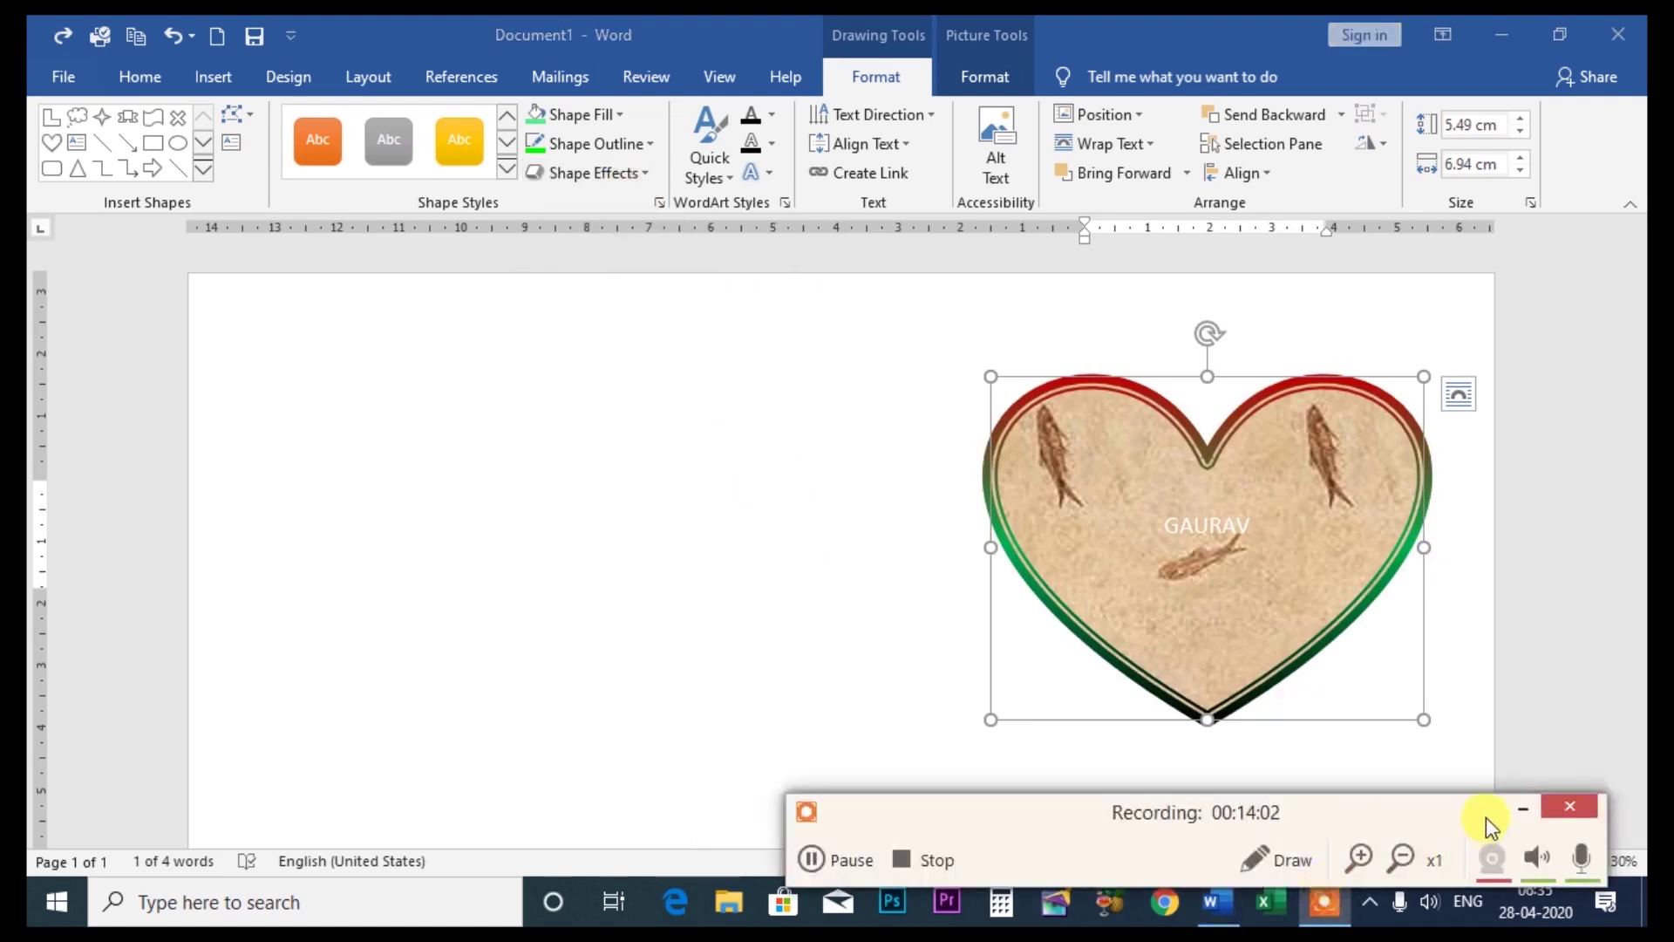
pyautogui.click(1515, 806)
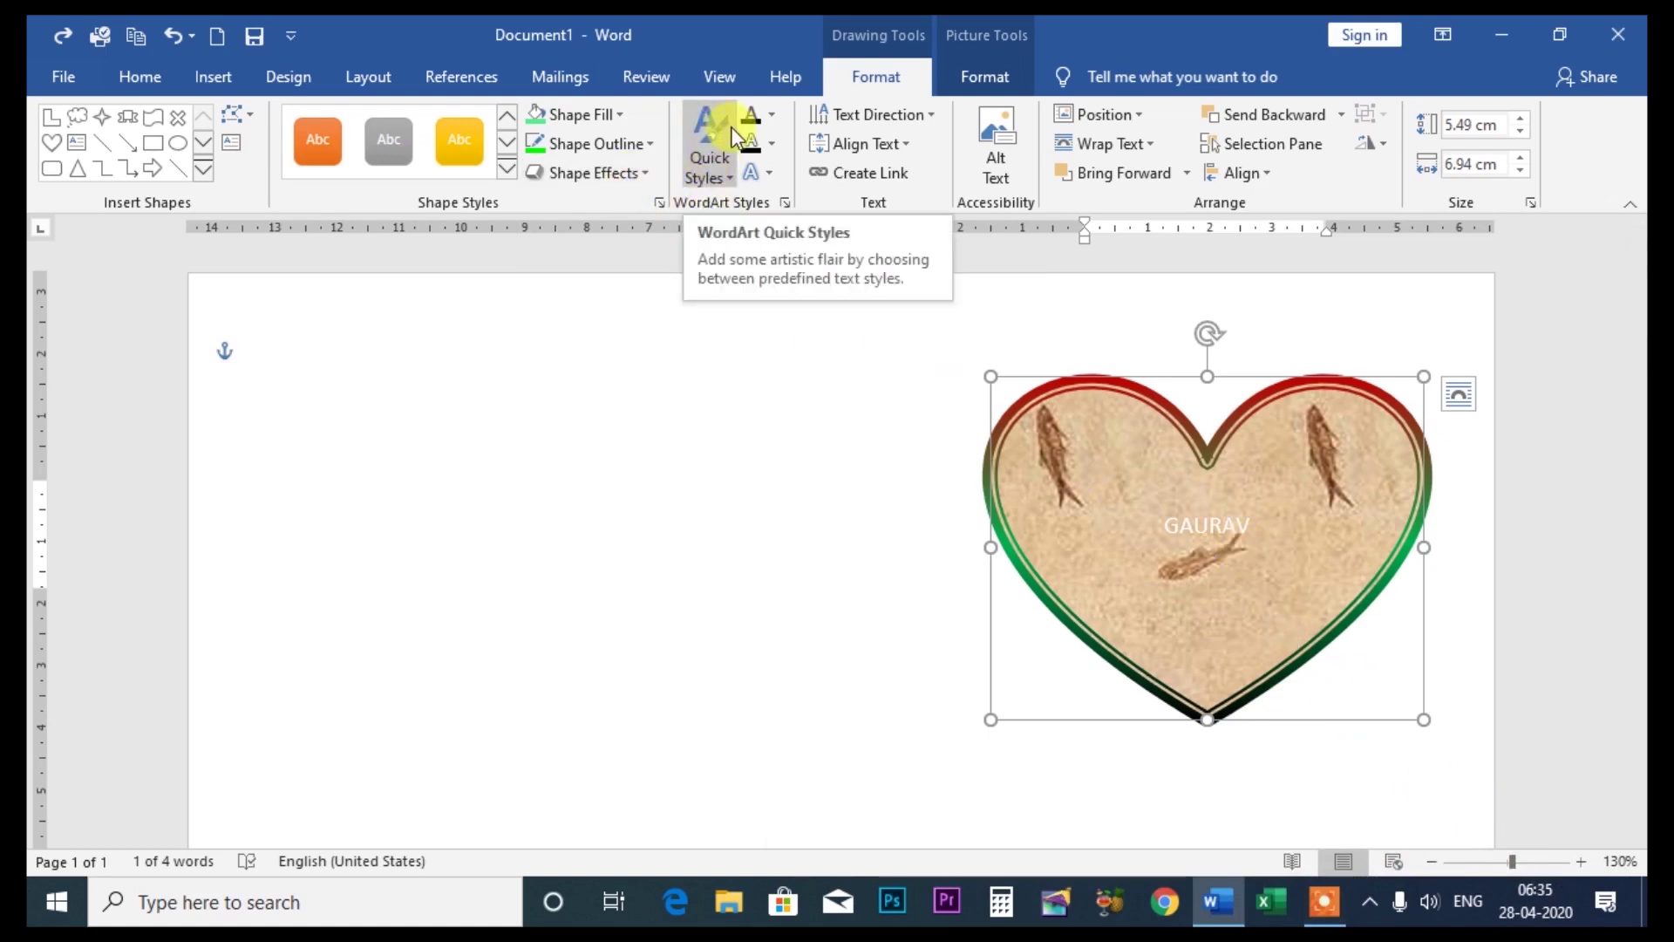
pyautogui.click(630, 176)
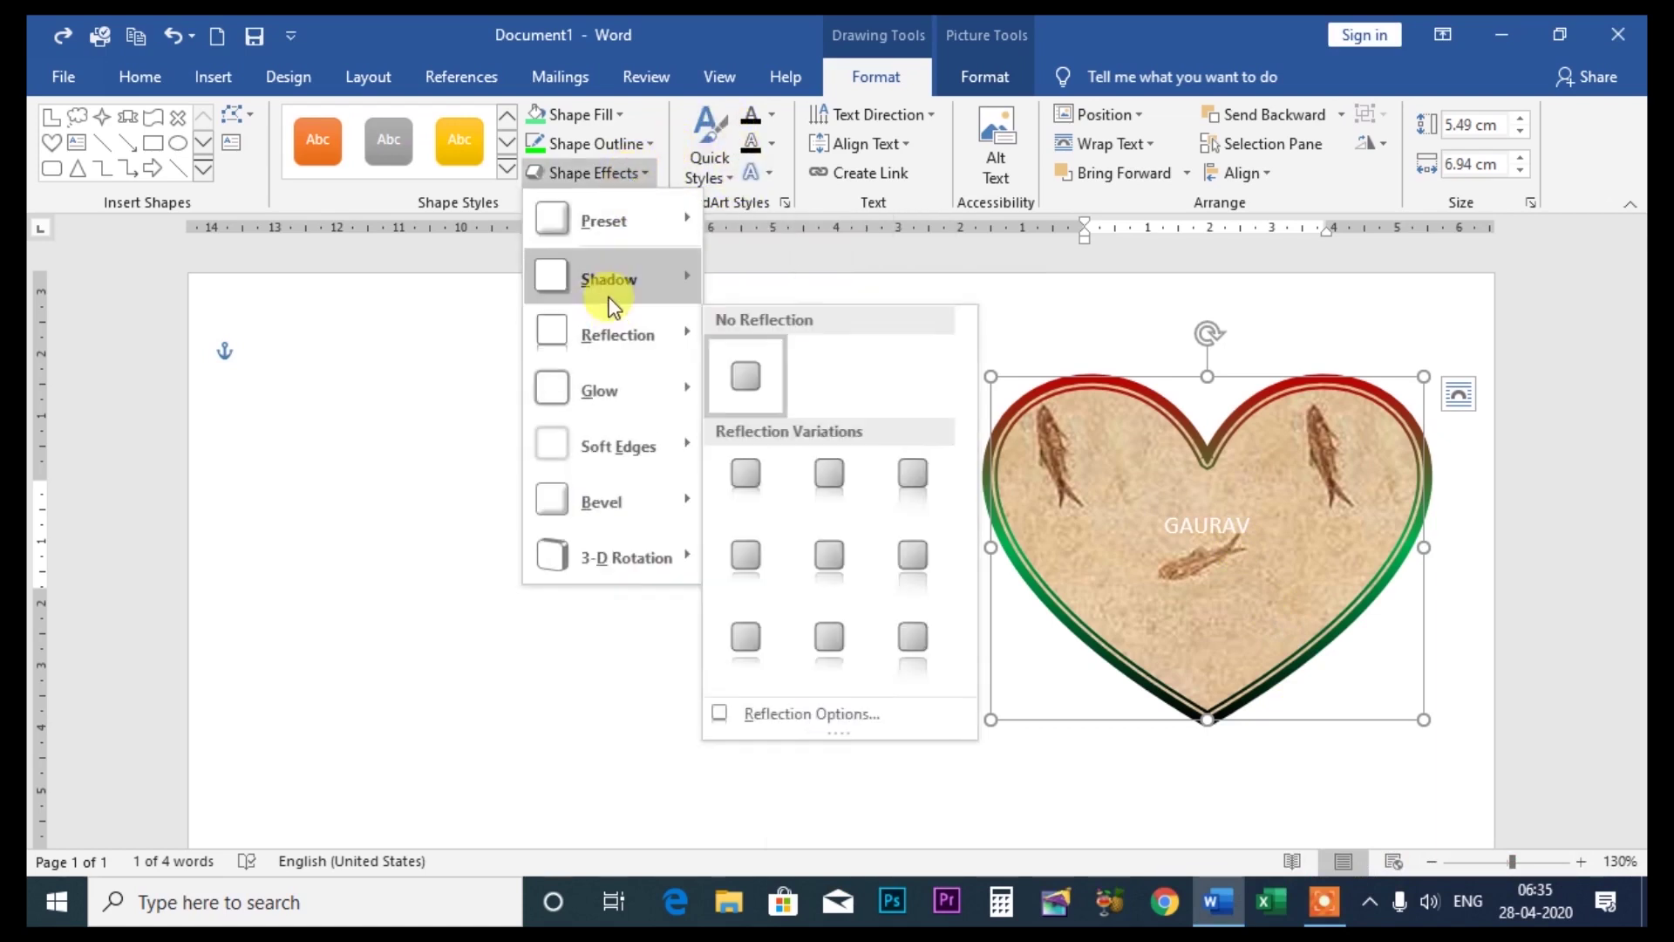
pyautogui.moveTo(617, 446)
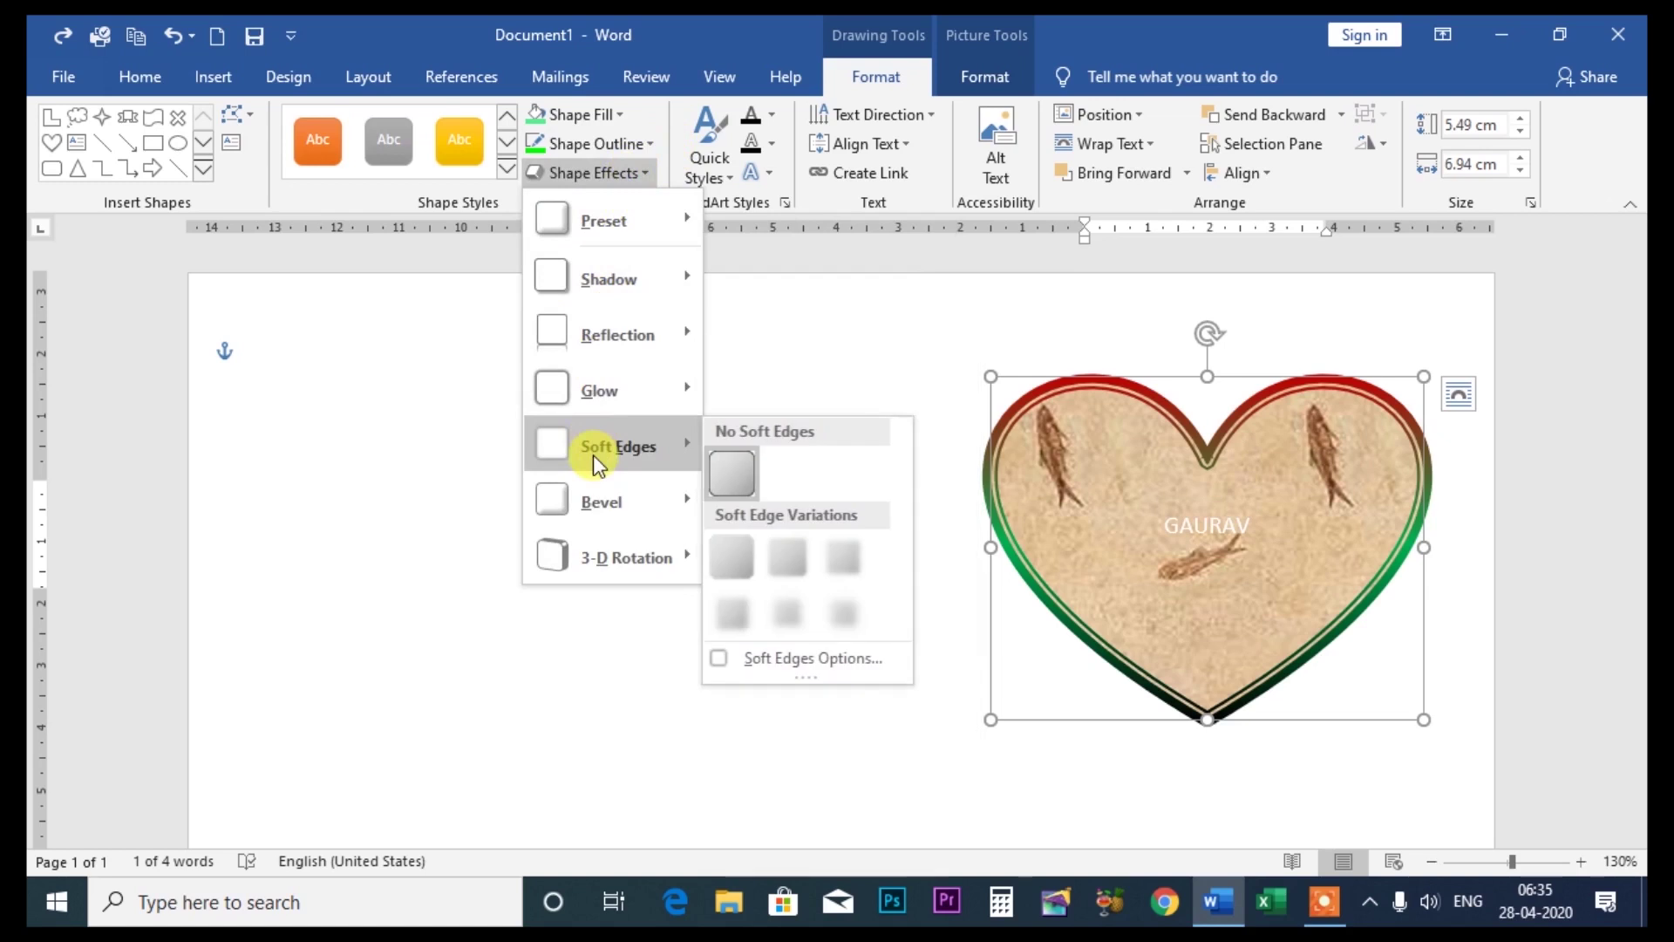
pyautogui.click(788, 616)
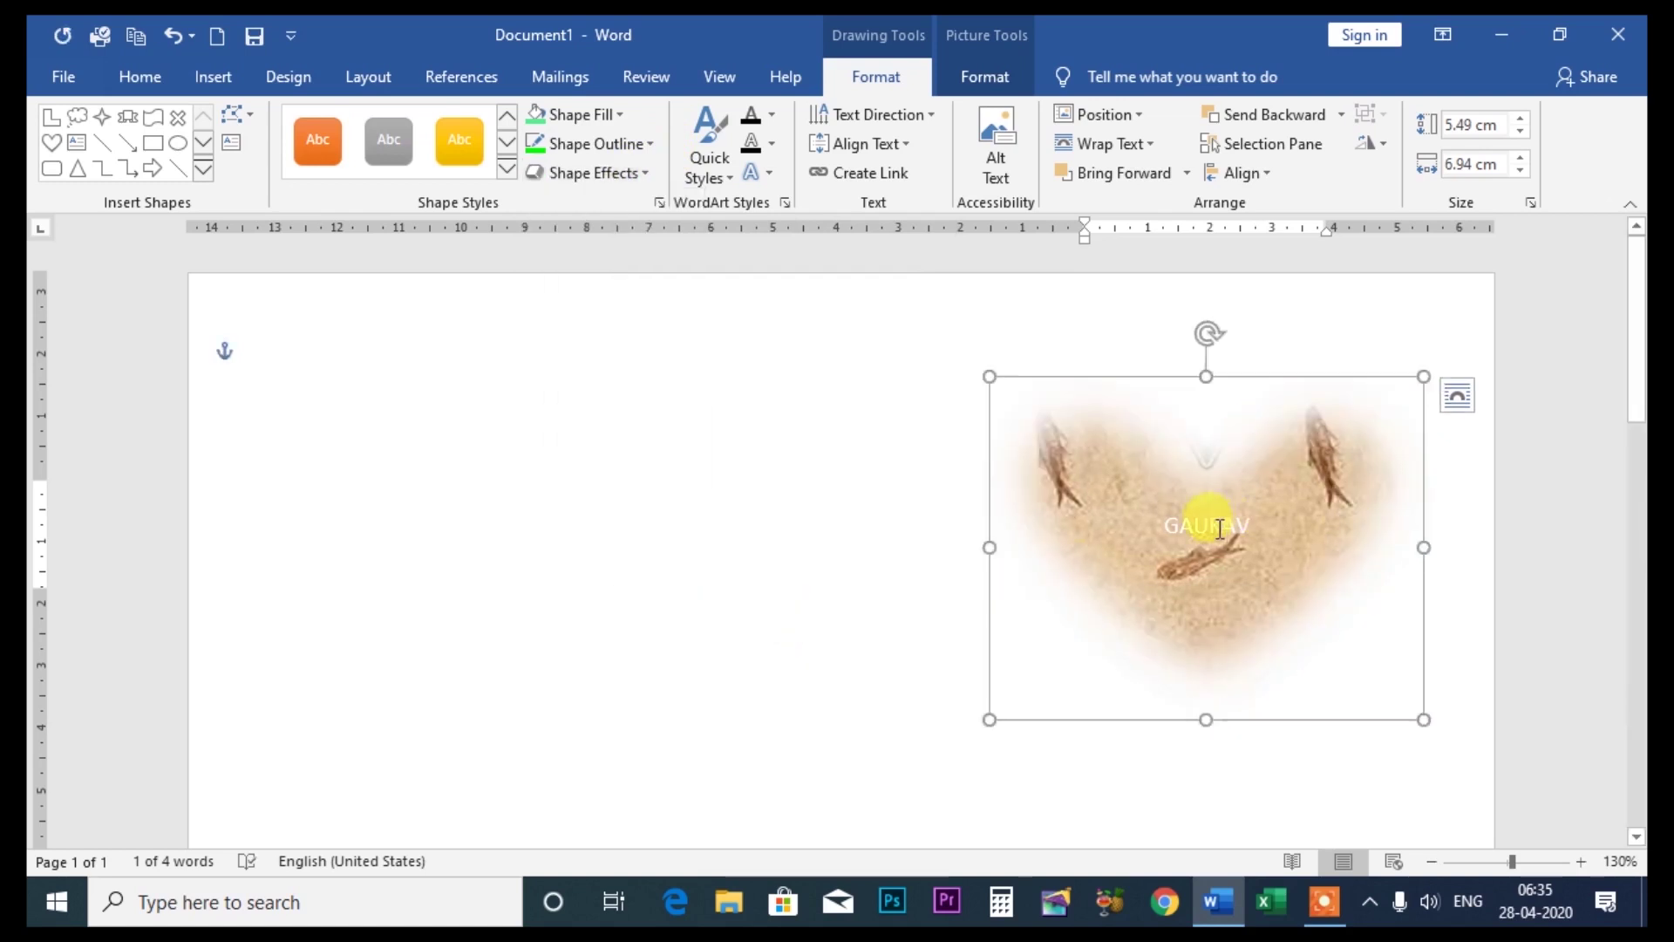
pyautogui.click(634, 173)
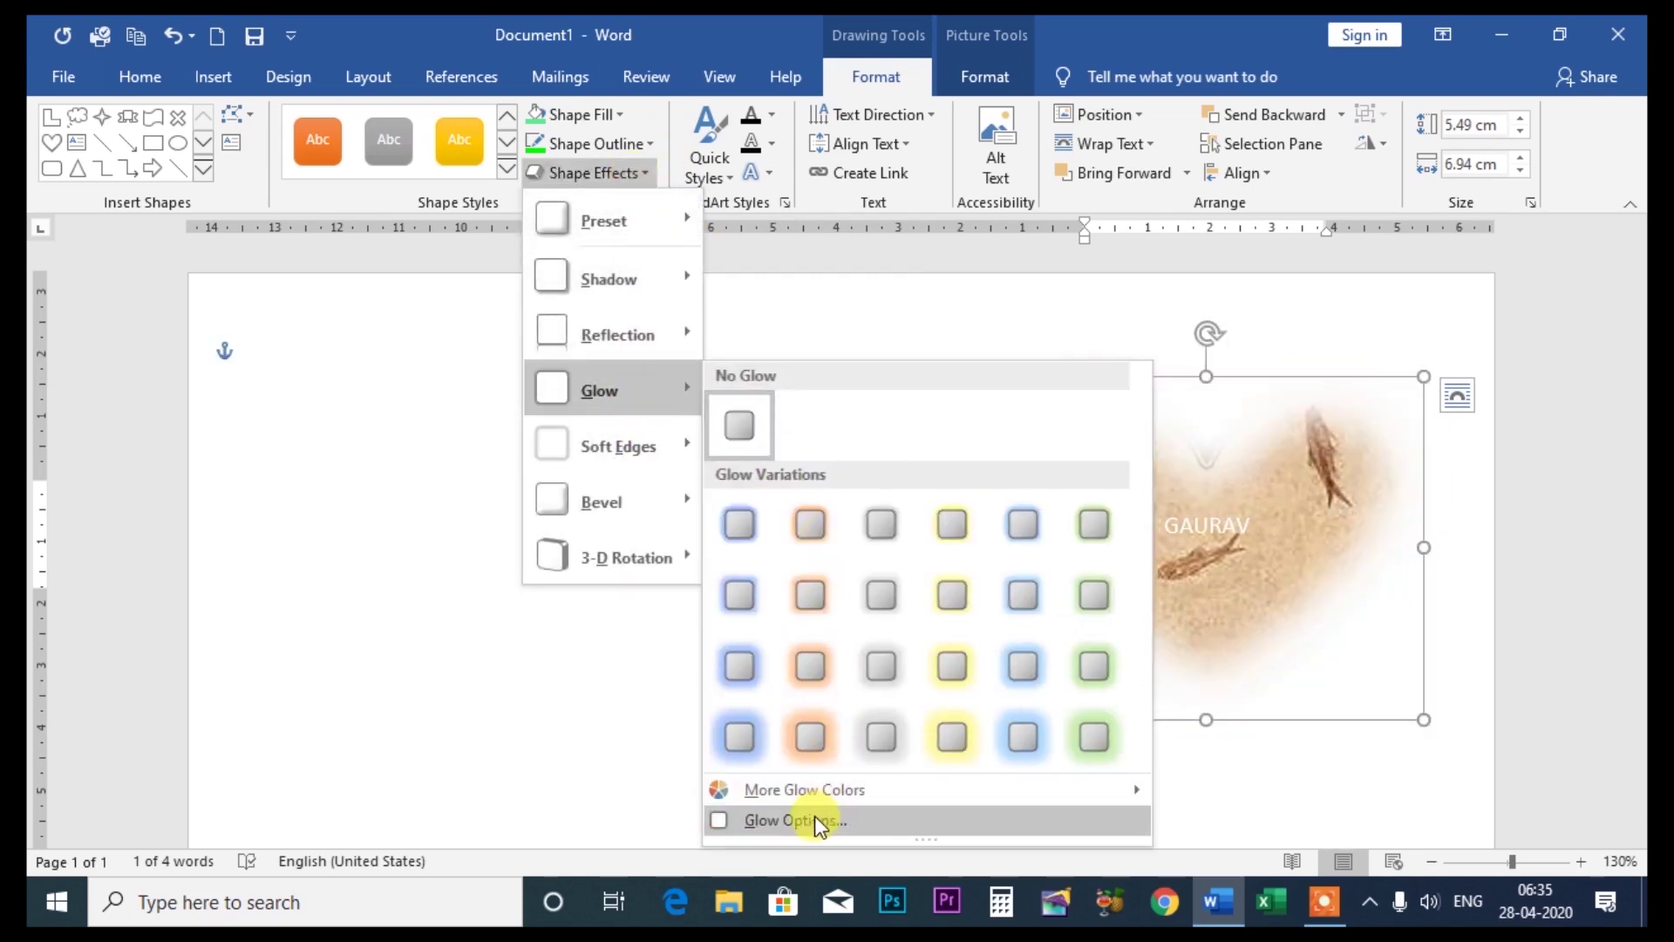
pyautogui.moveTo(617, 446)
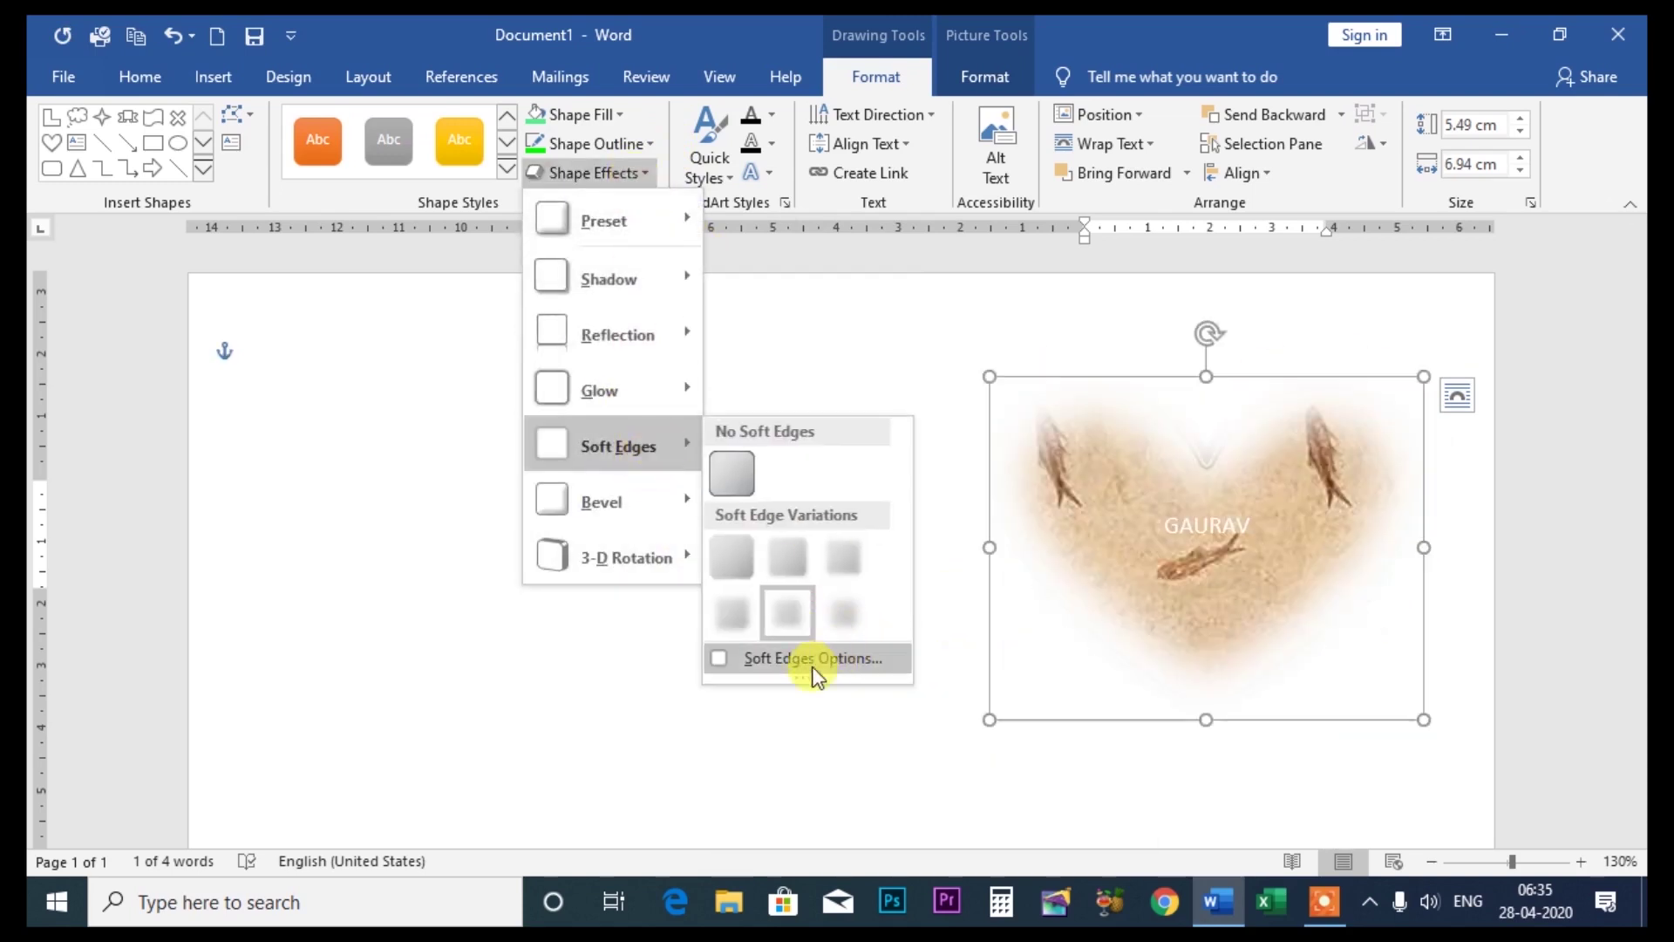
pyautogui.click(781, 659)
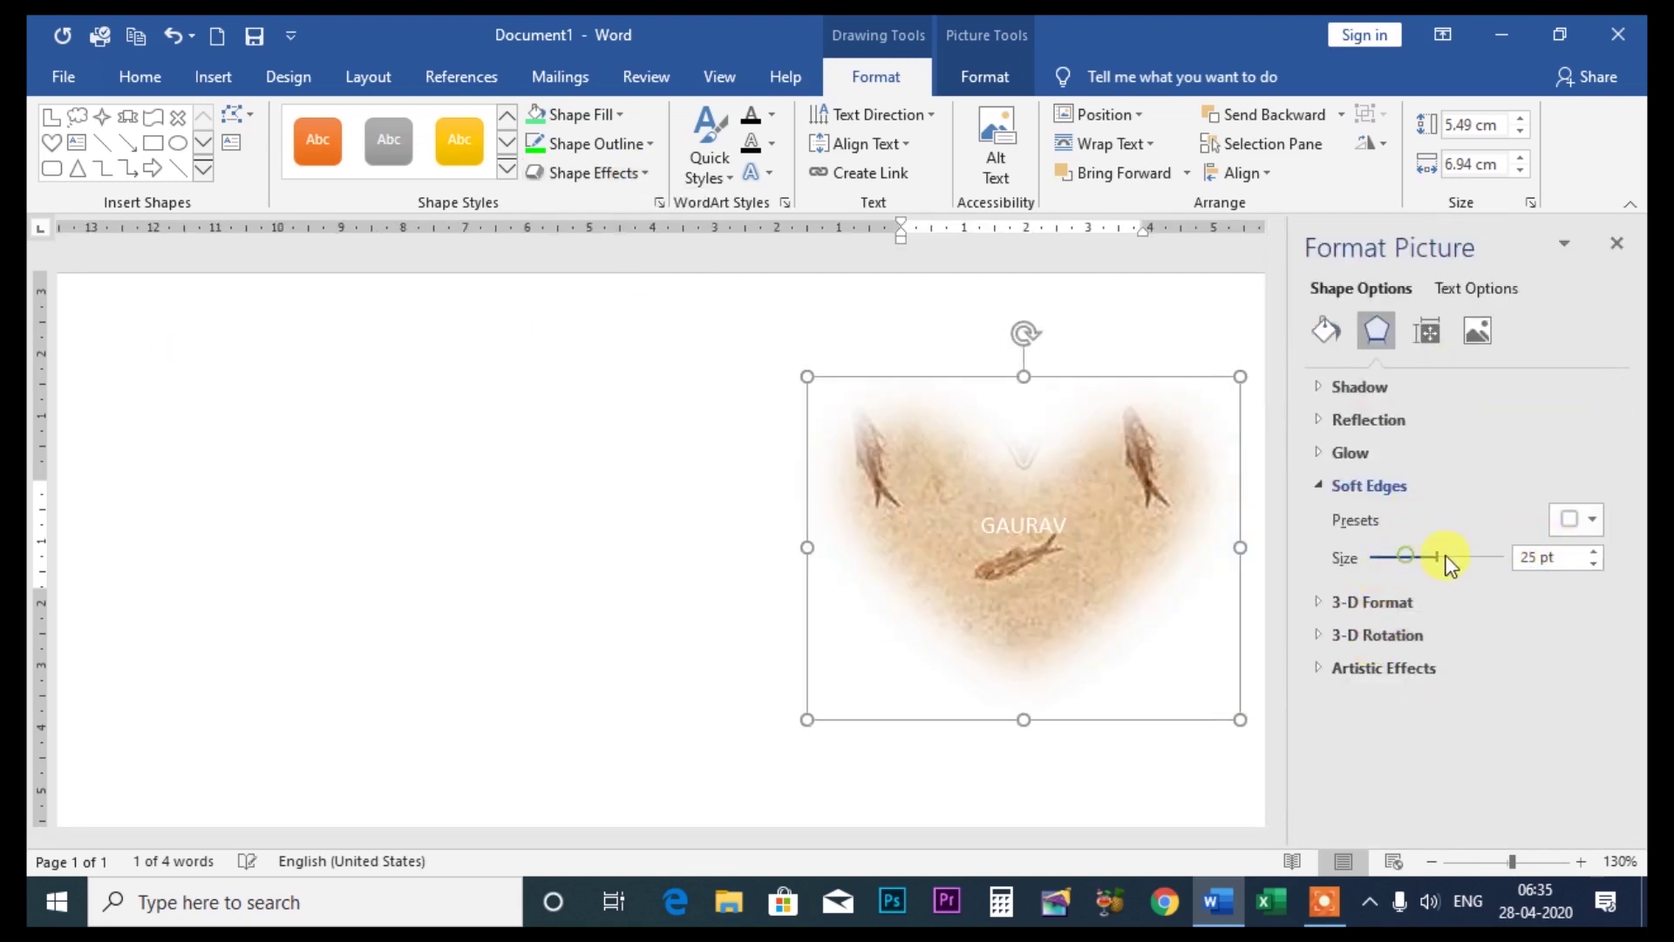
pyautogui.moveTo(1405, 558)
pyautogui.mouseDown()
pyautogui.moveTo(1388, 566)
pyautogui.moveTo(1411, 561)
pyautogui.mouseUp()
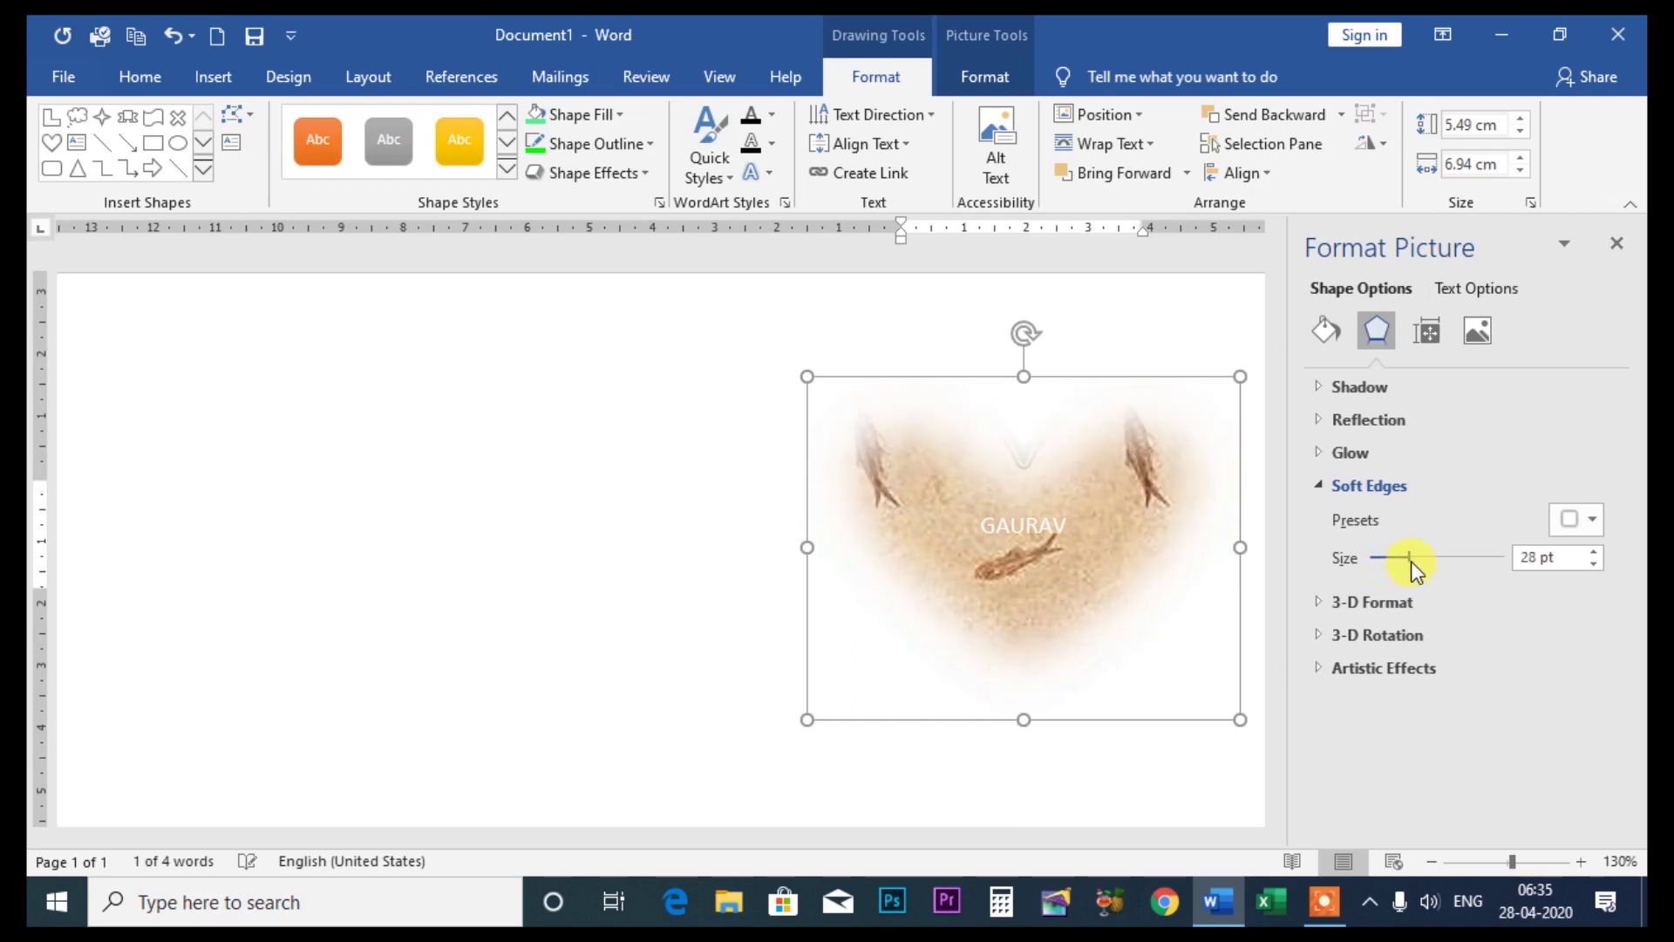
pyautogui.click(1613, 246)
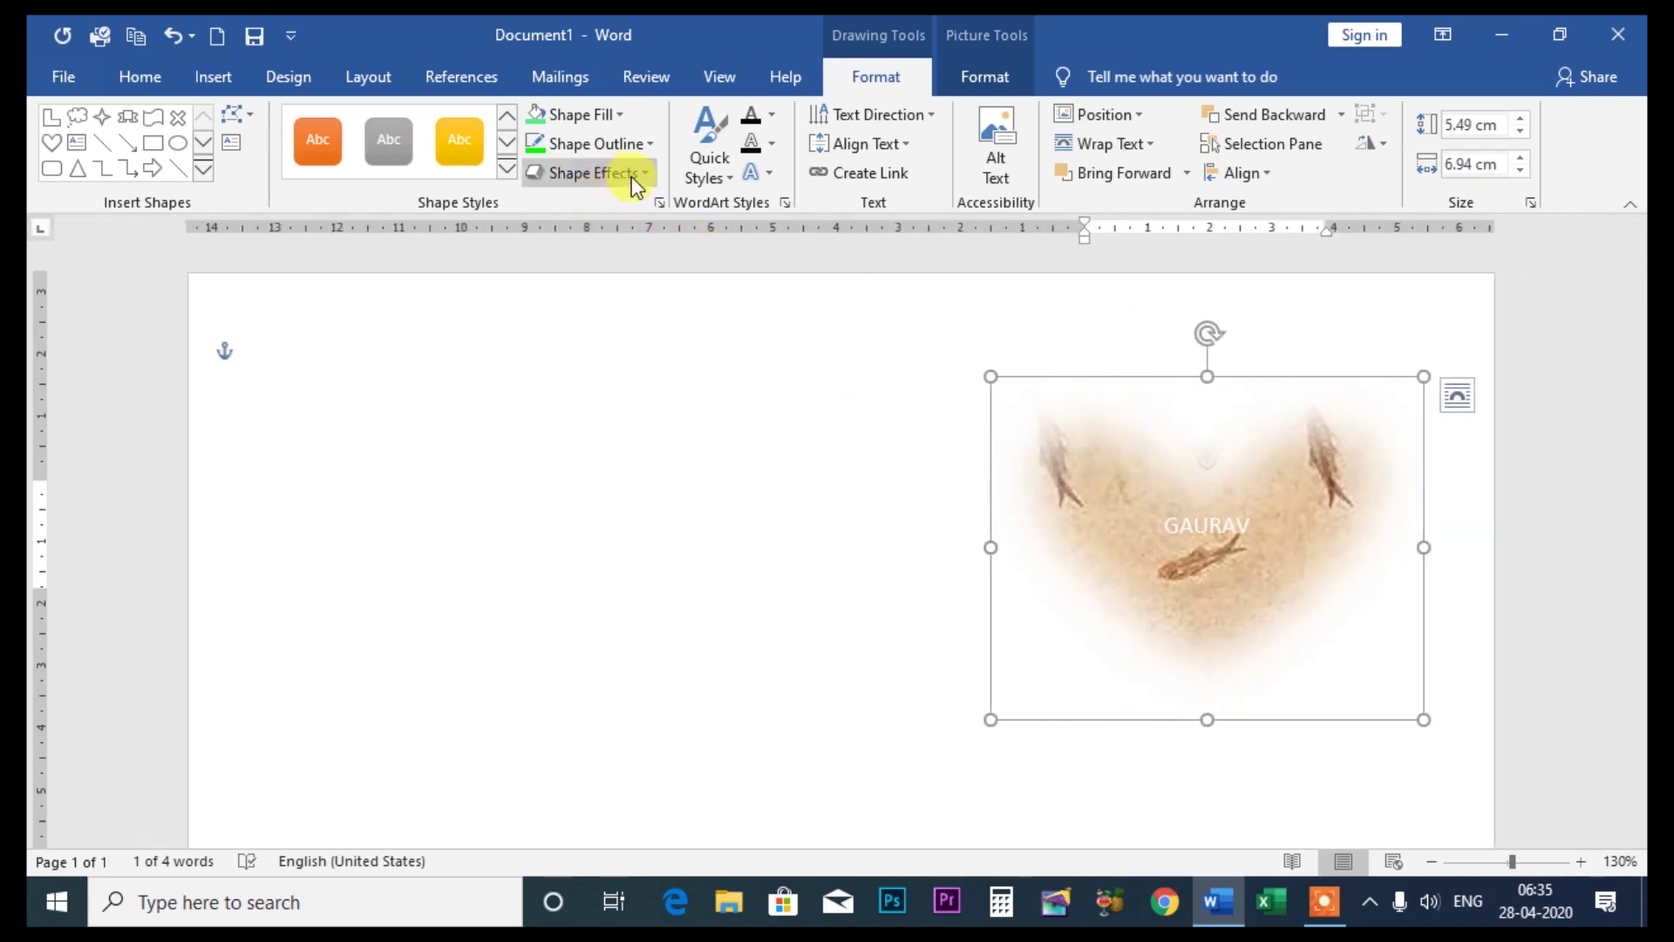
pyautogui.click(631, 176)
pyautogui.moveTo(604, 219)
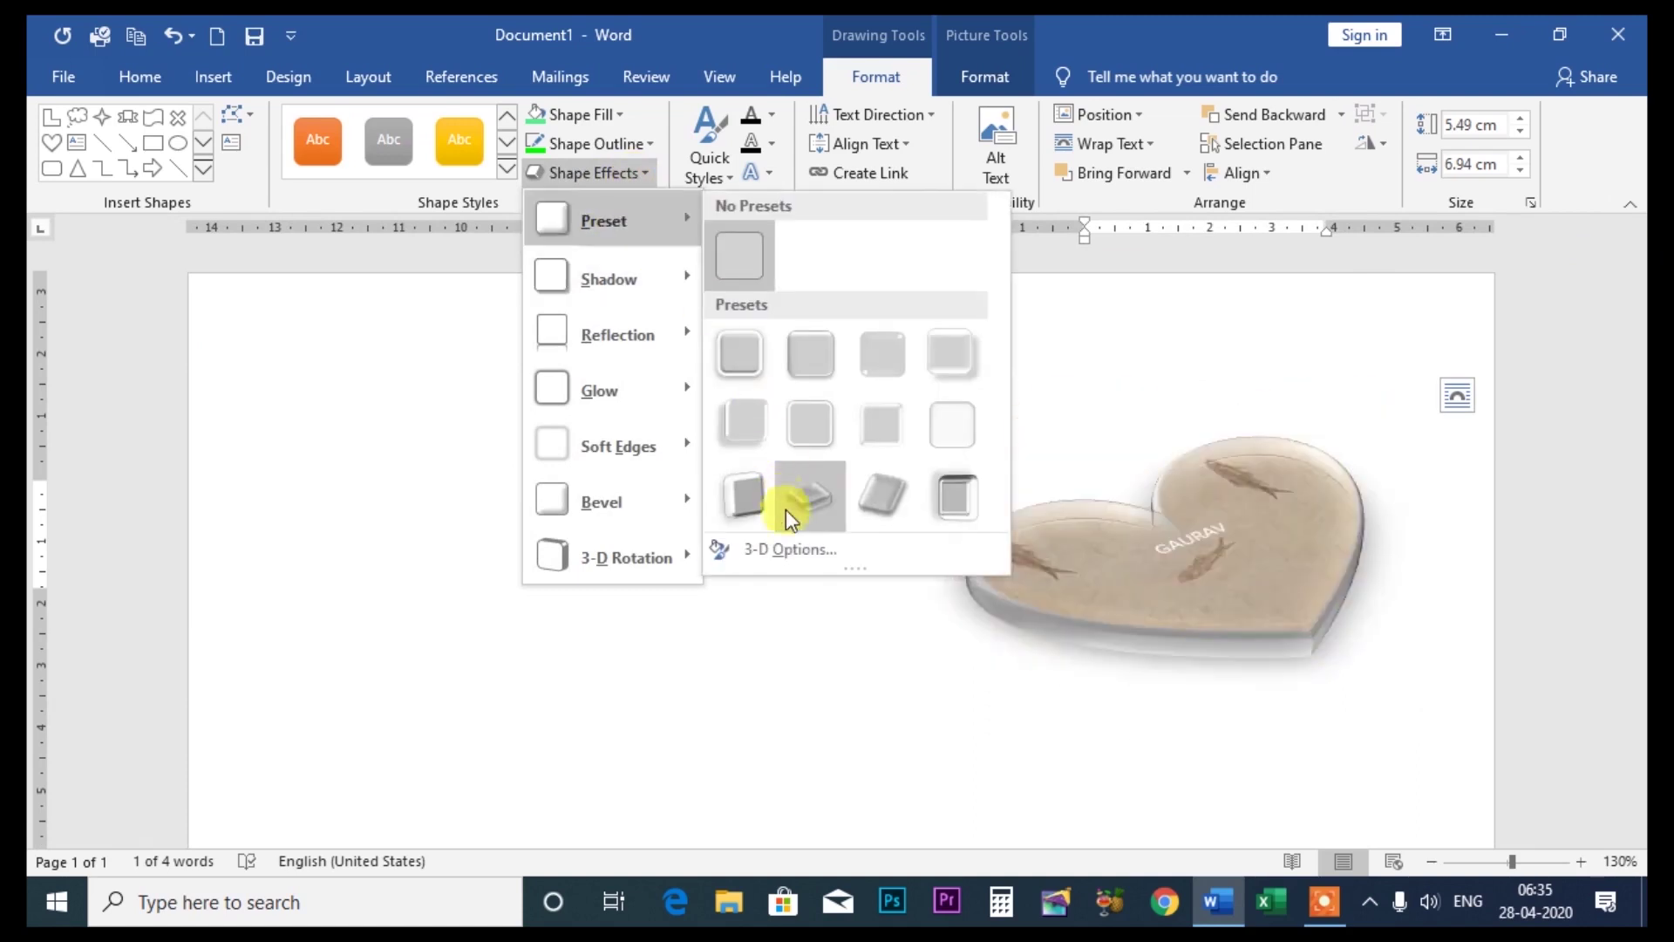
pyautogui.click(784, 549)
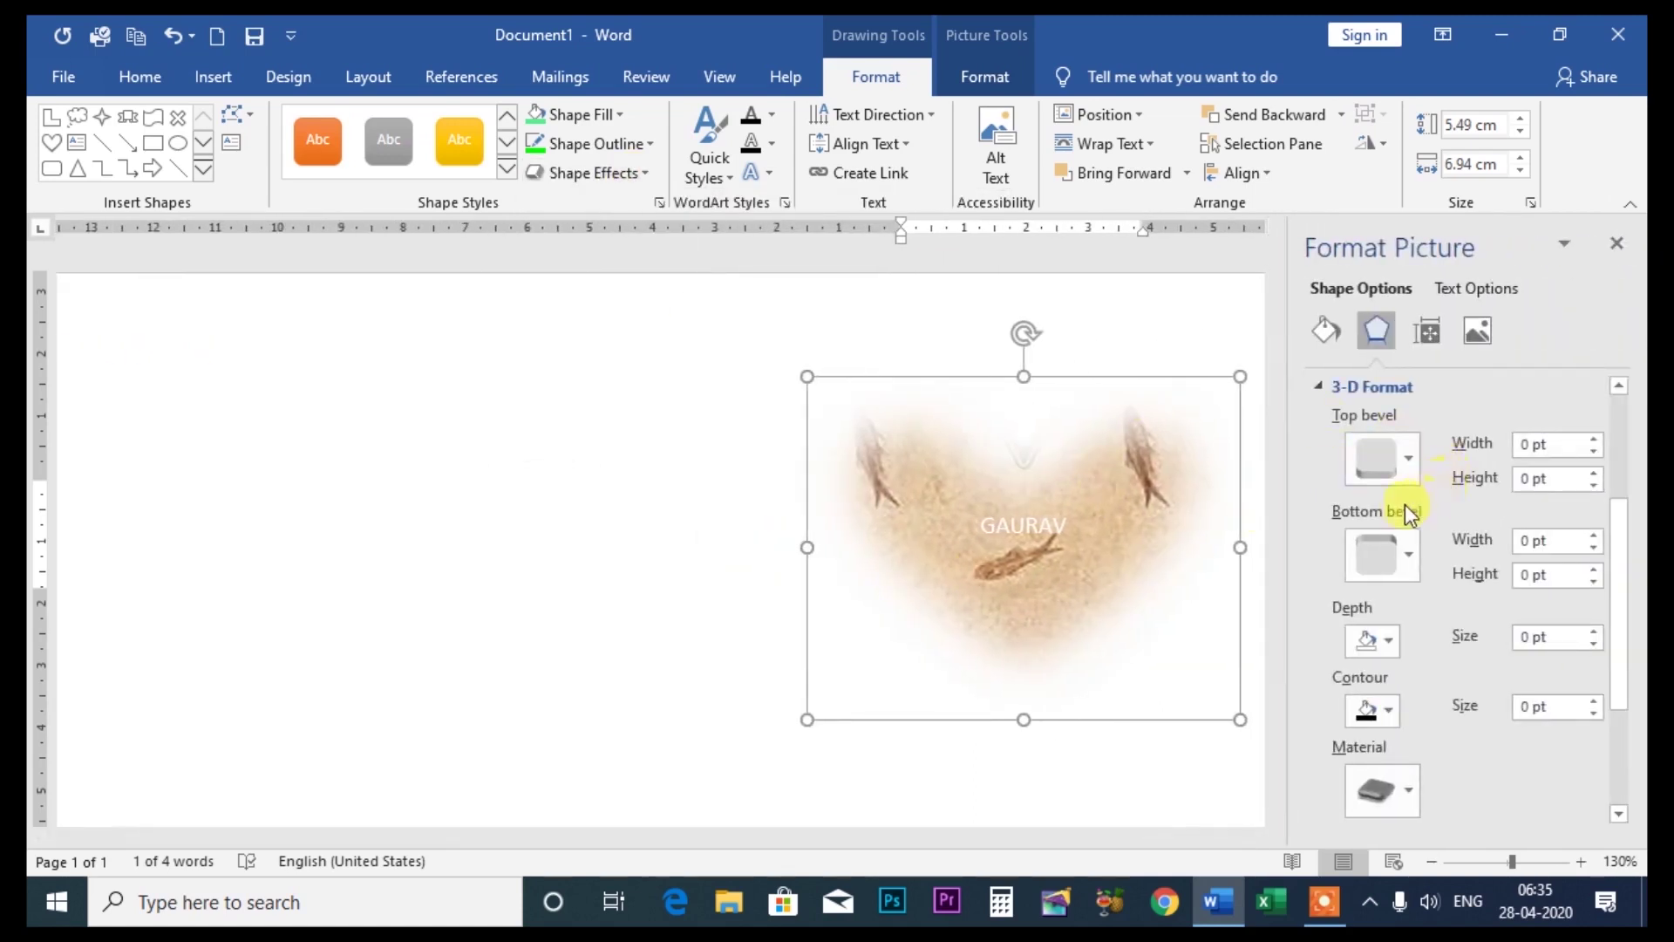
pyautogui.click(1409, 457)
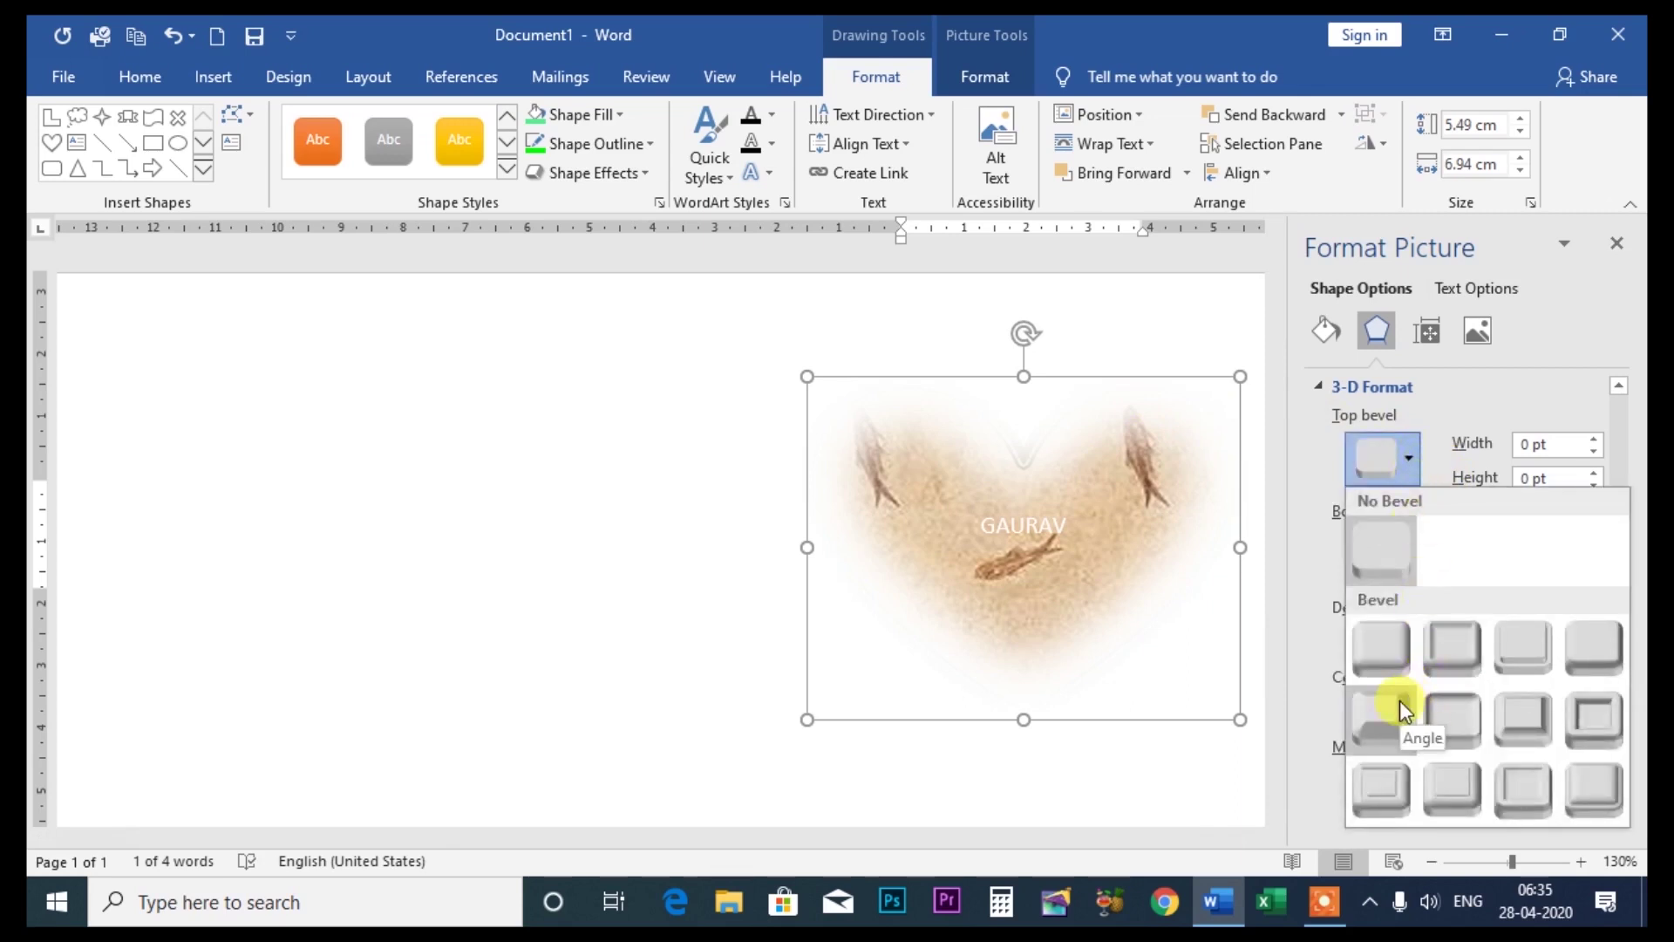
pyautogui.click(1368, 464)
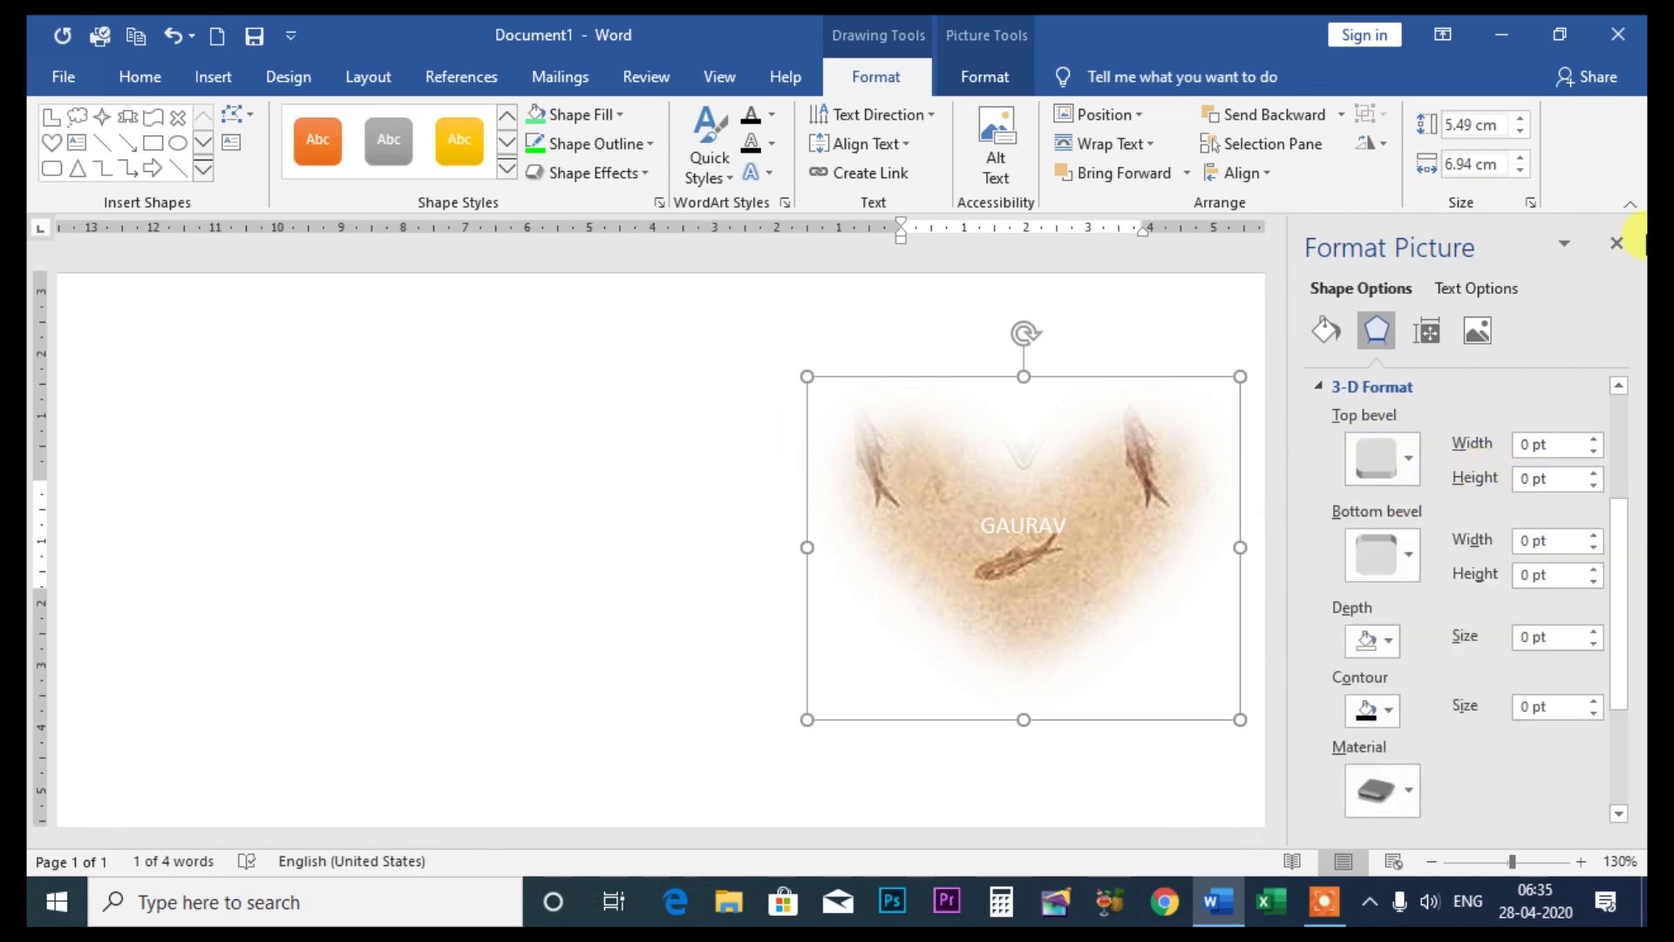
pyautogui.click(1615, 243)
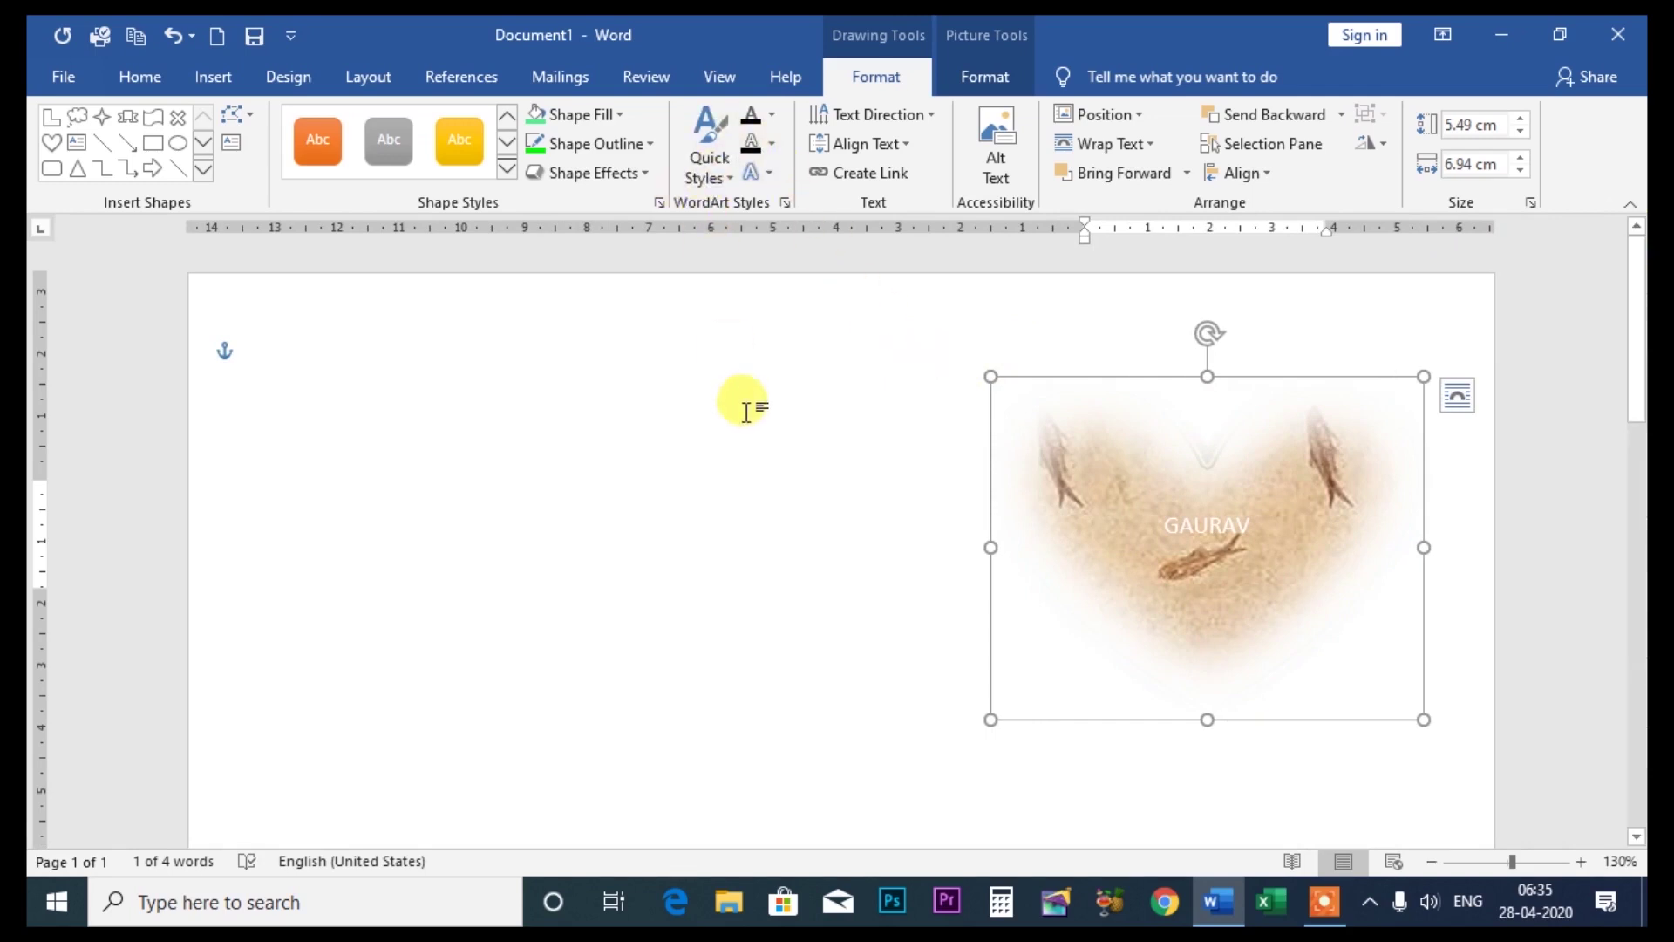
pyautogui.click(1304, 903)
pyautogui.click(906, 862)
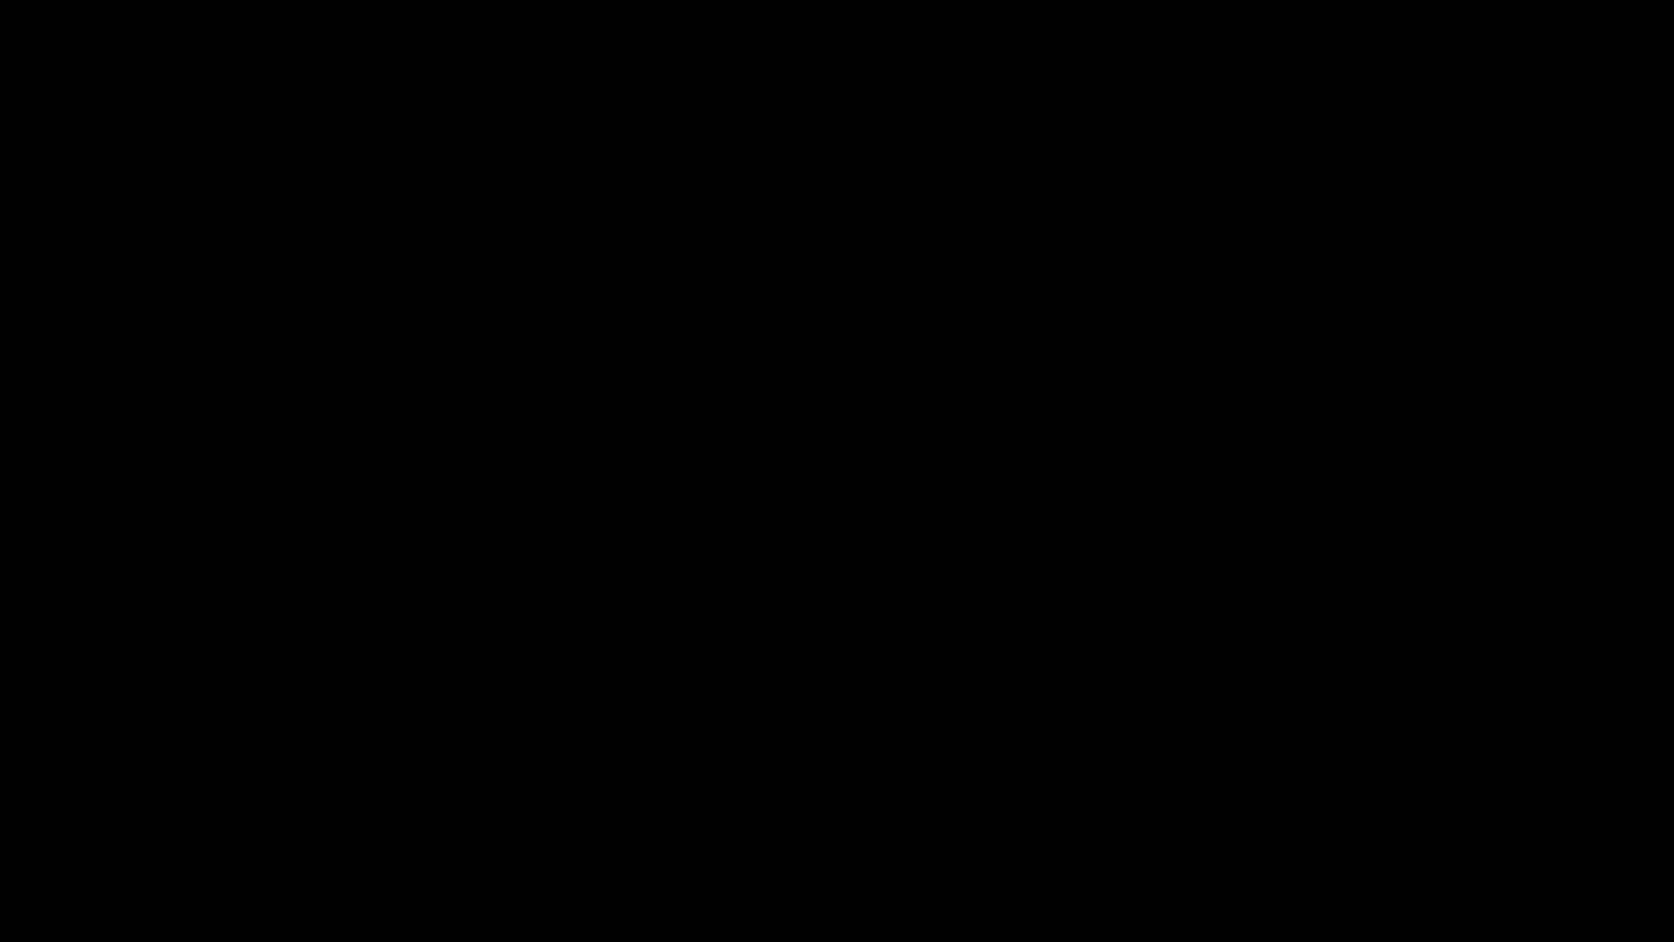